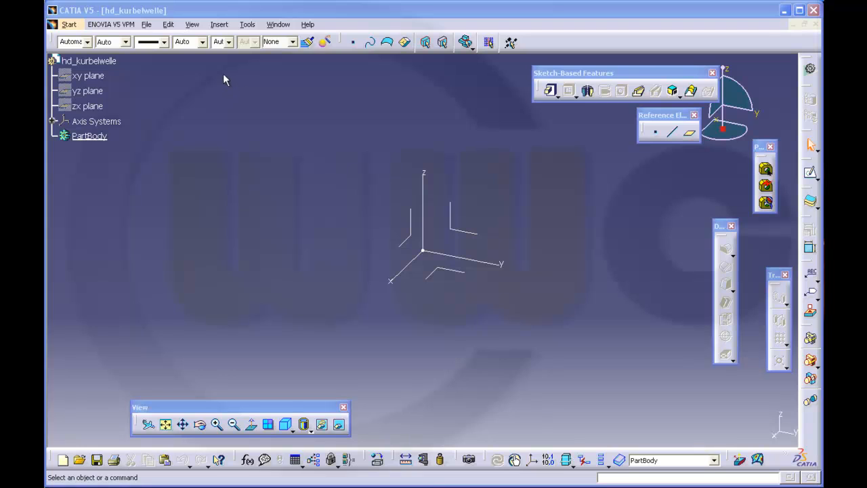
- Insert six new bodies into the part hd_kurbelwelle
left_click(219, 24)
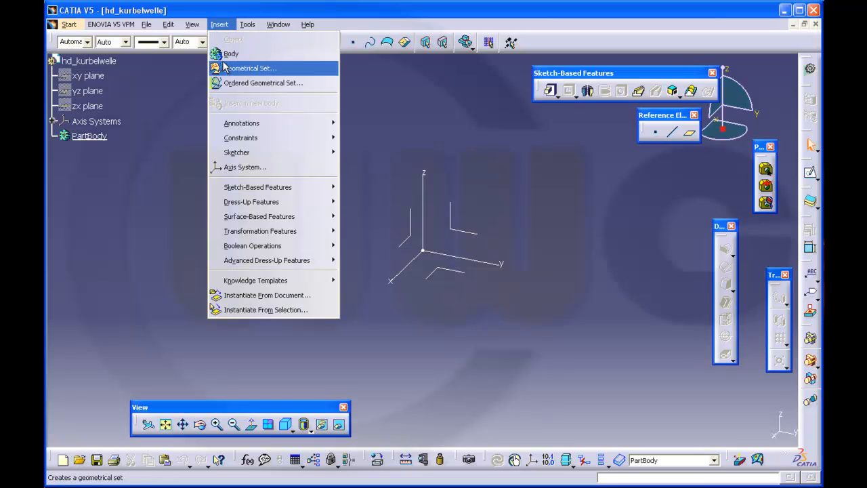
left_click(227, 54)
left_click(219, 24)
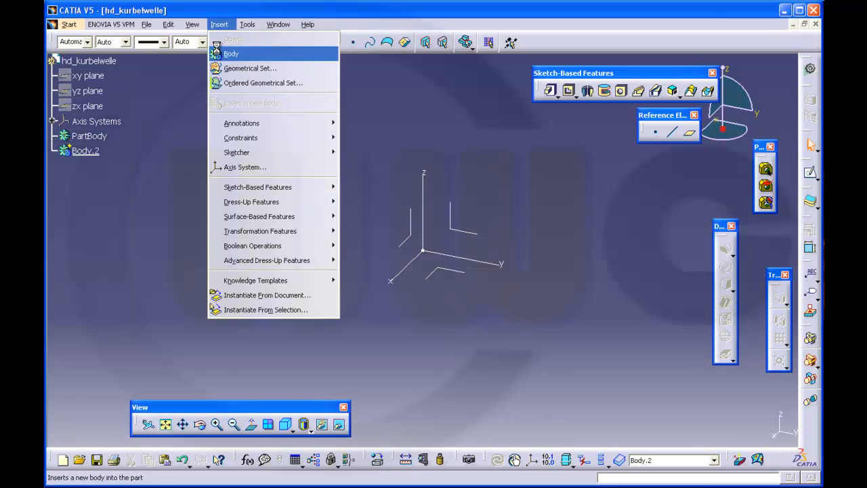
left_click(223, 54)
left_click(219, 24)
left_click(224, 53)
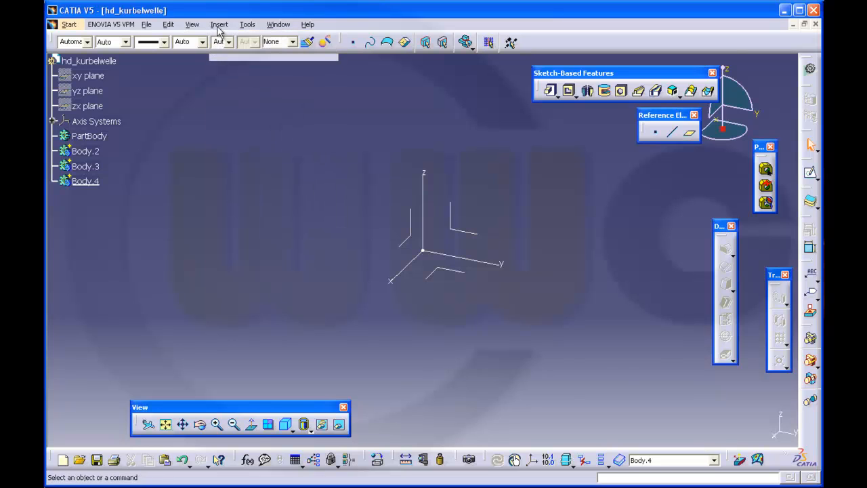
left_click(219, 25)
left_click(223, 54)
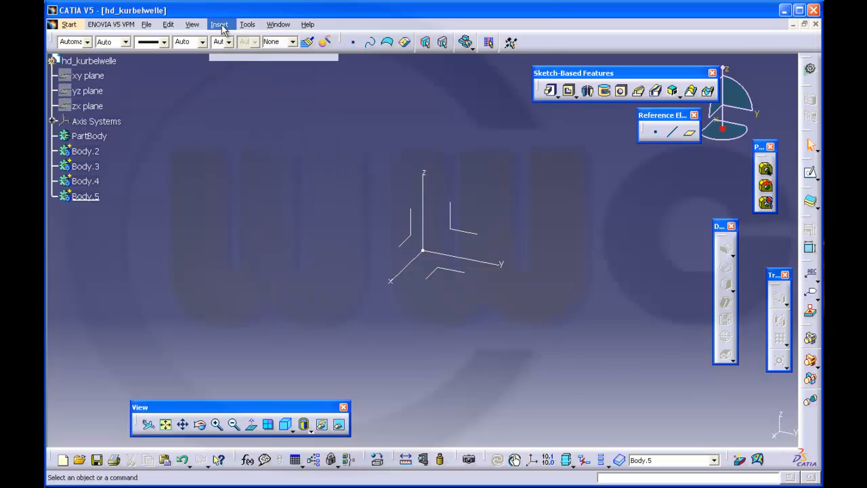
left_click(219, 25)
left_click(225, 54)
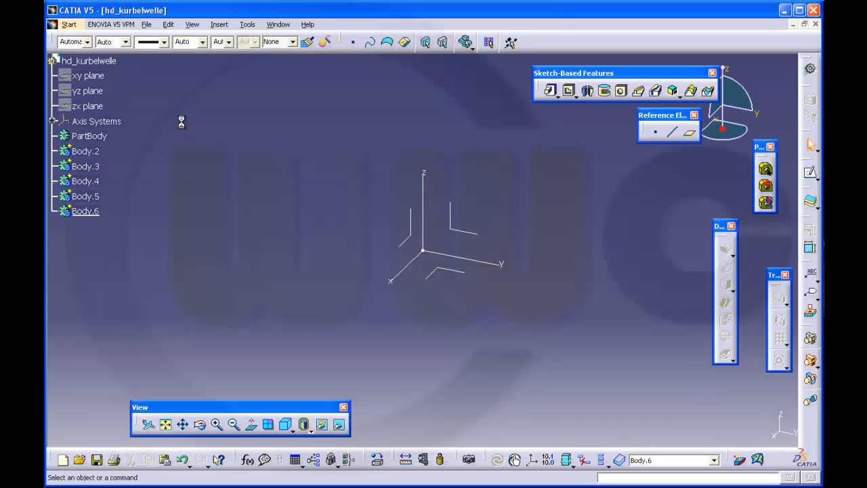
left_click(219, 24)
left_click(223, 53)
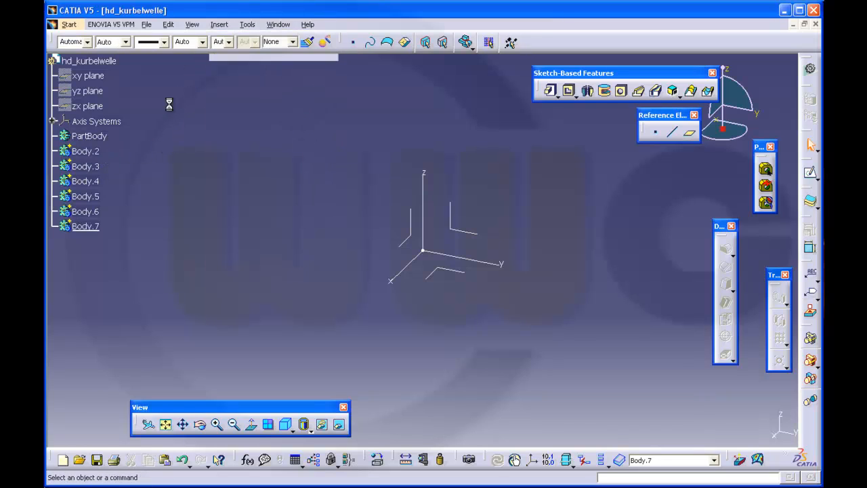
- Rename Body.2 as wange in its feature properties
left_click(97, 152)
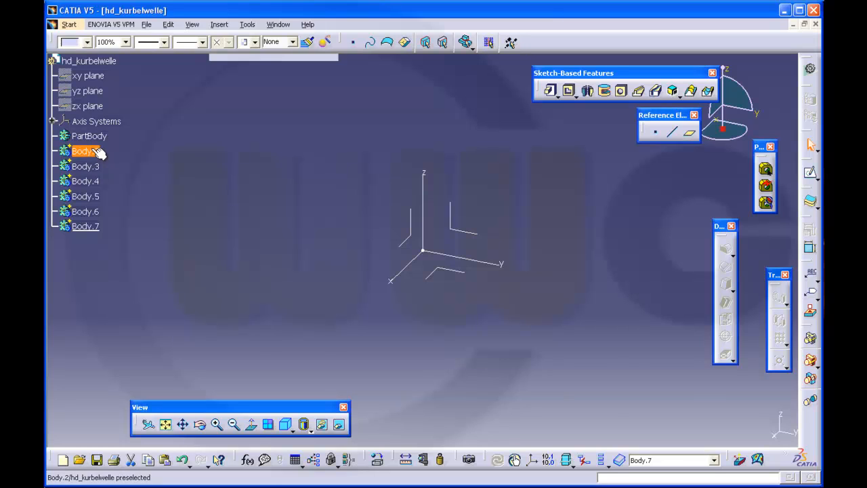
right_click(92, 151)
left_click(119, 200)
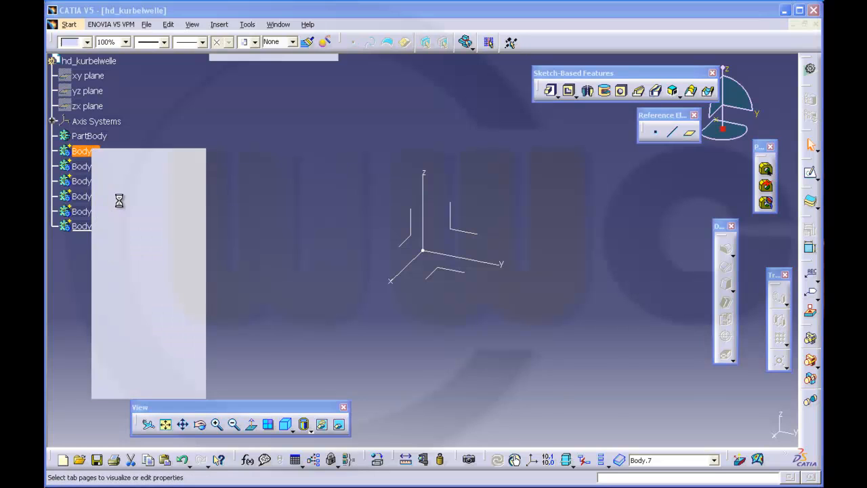
left_click(327, 130)
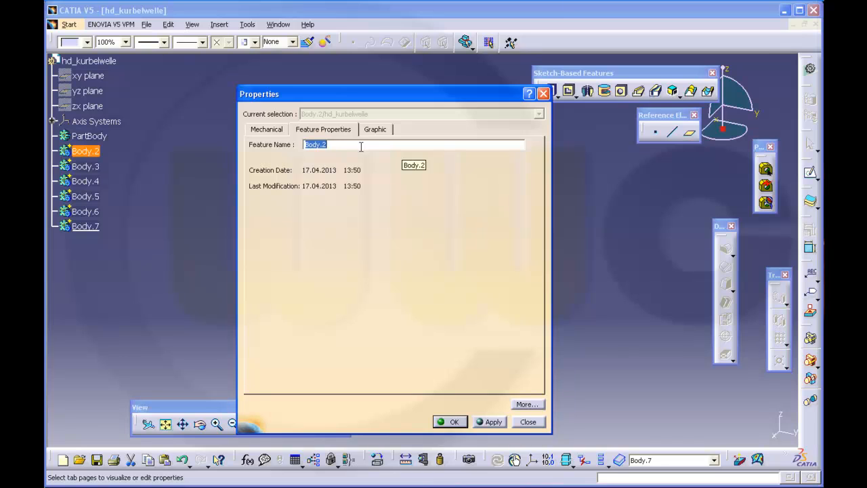
type("wange")
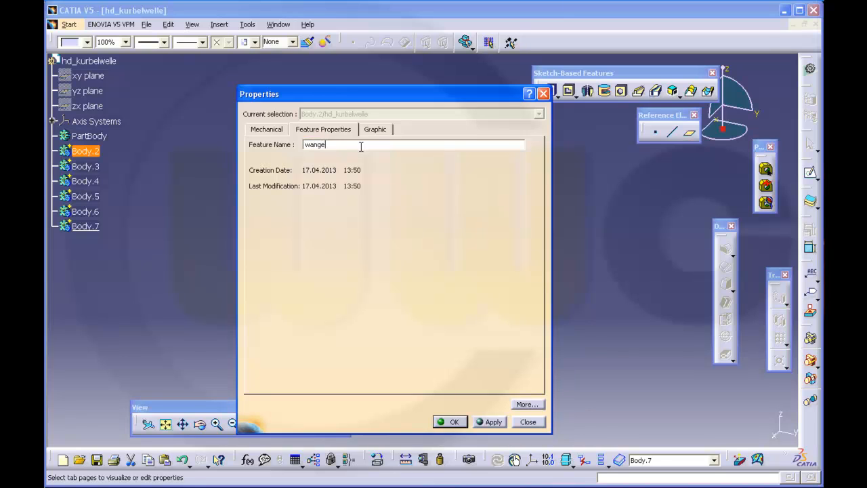
key("Return")
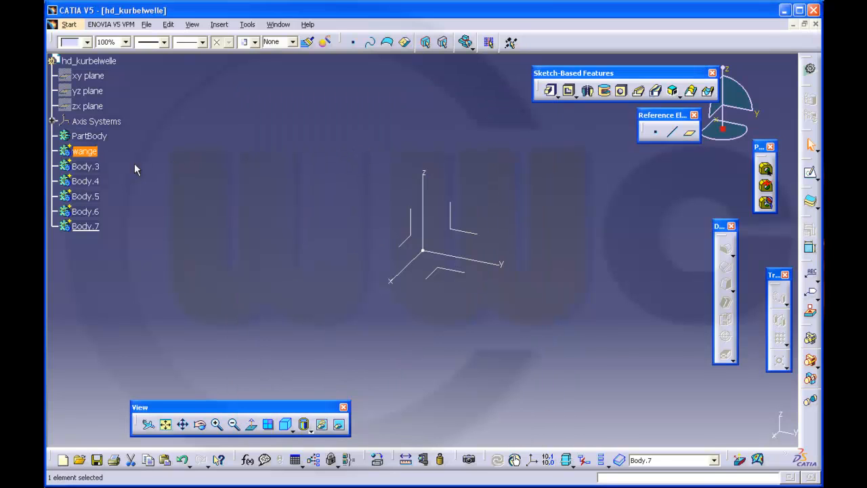
- Change the feature name of Body.3 to zapfen_klein
right_click(89, 166)
left_click(155, 217)
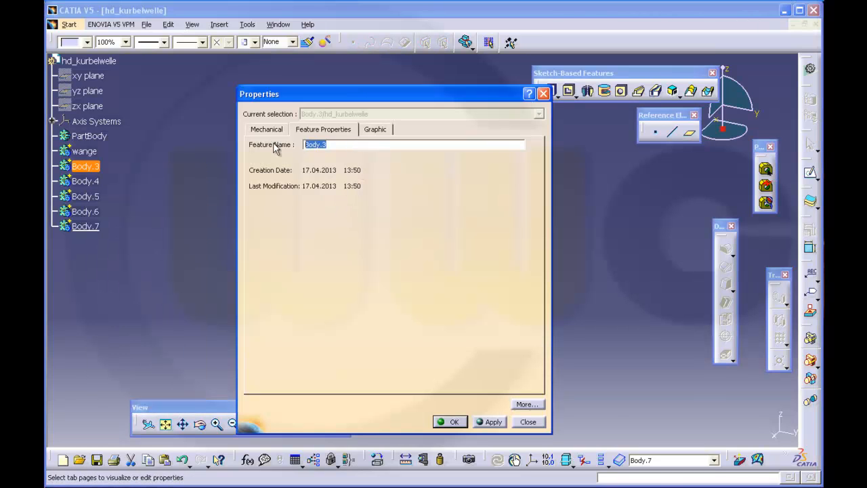
type("zapfen_klein")
key("Return")
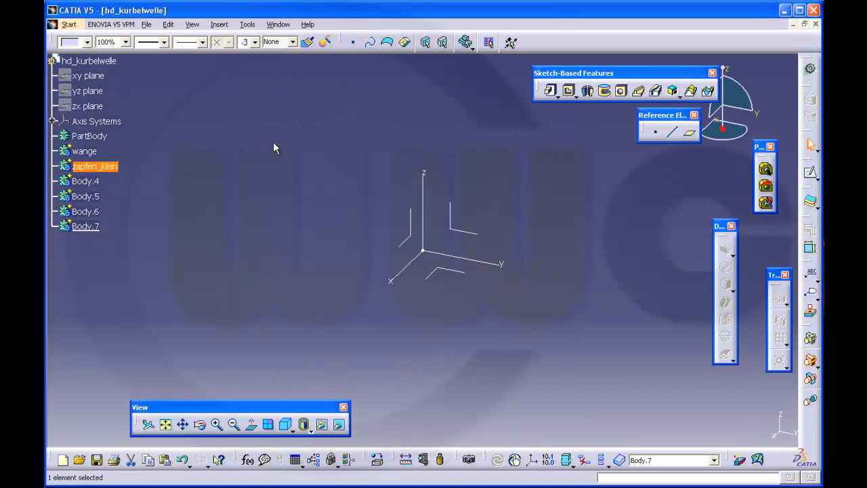
- Change the feature name of Body.4 to zapfen_gross
left_click(88, 181)
right_click(91, 184)
left_click(122, 234)
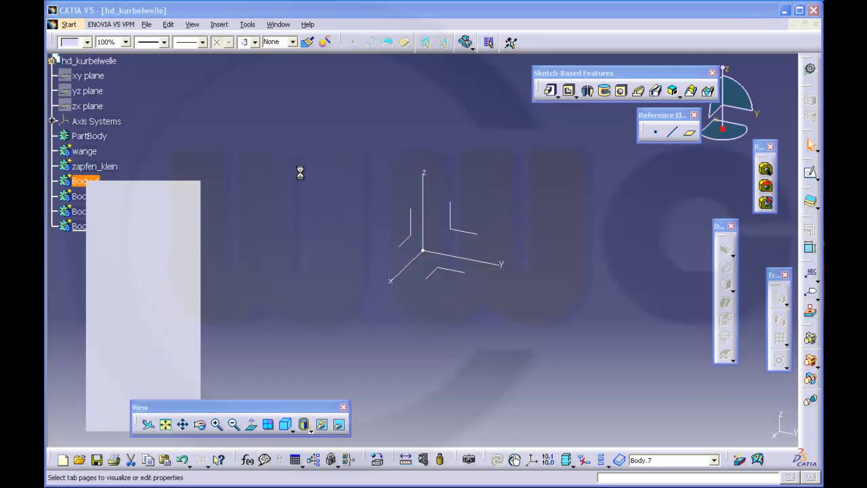
type("zapfen")
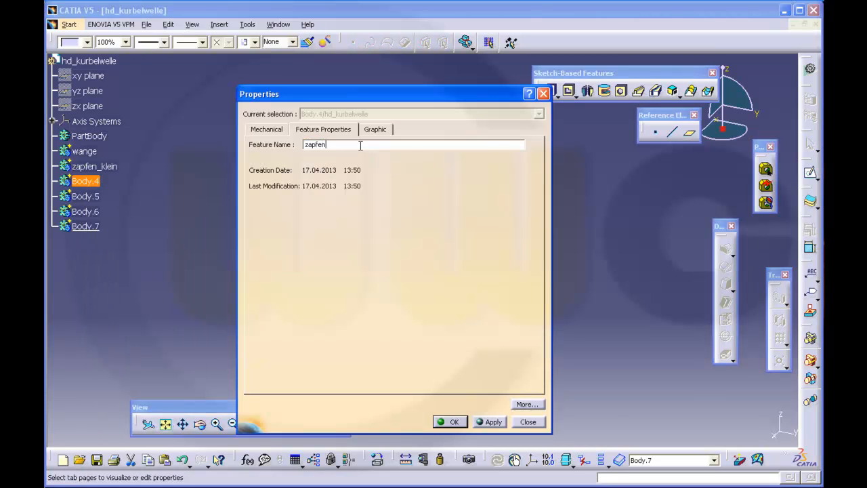
type("_gross")
key("Return")
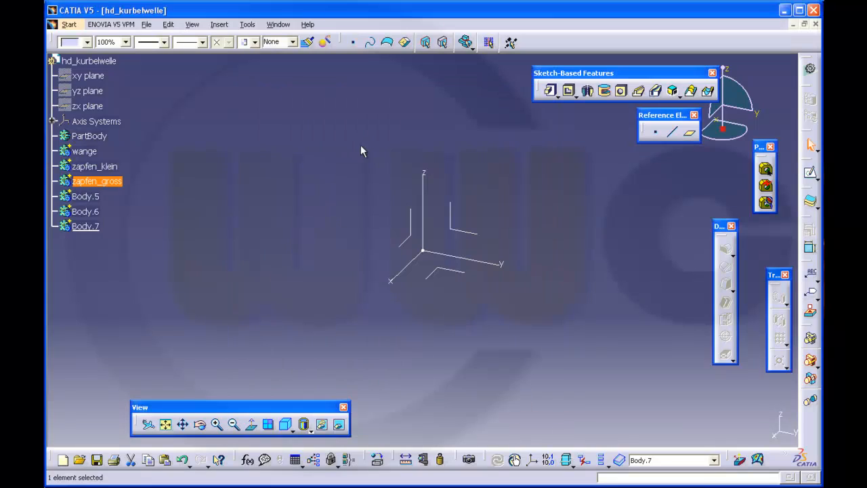
- Change the feature name of Body.5 to anfang_welle
right_click(95, 198)
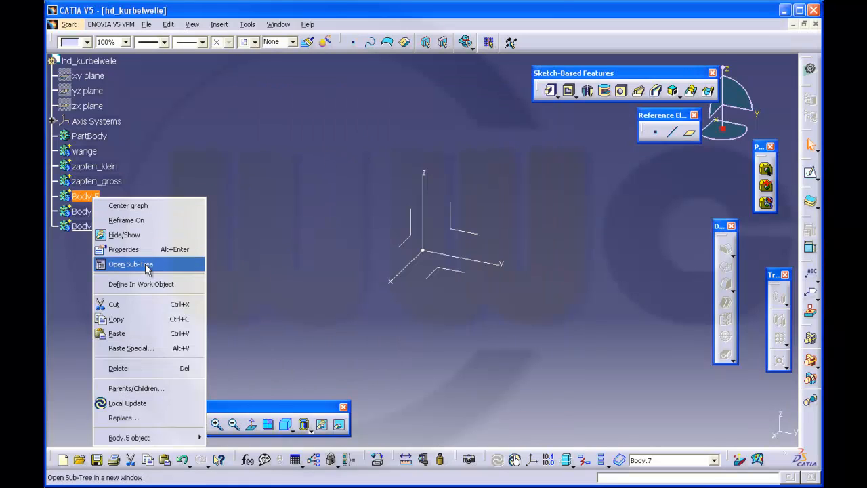
left_click(133, 251)
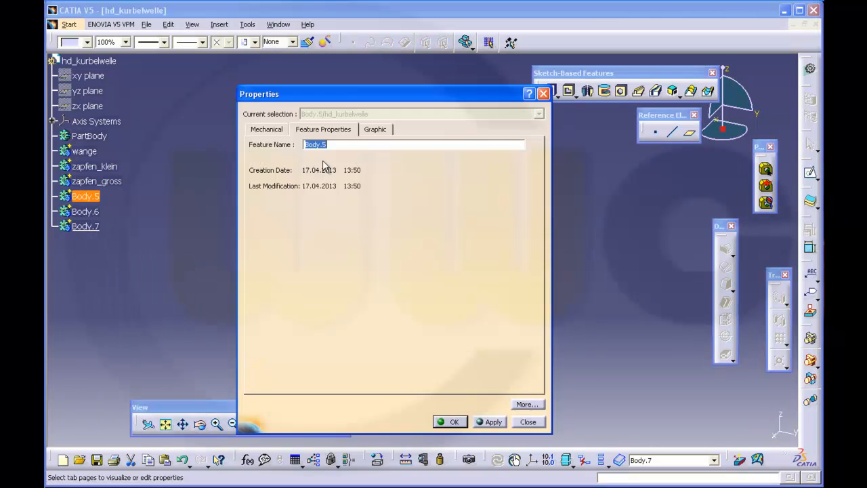
type("anfang_Welle")
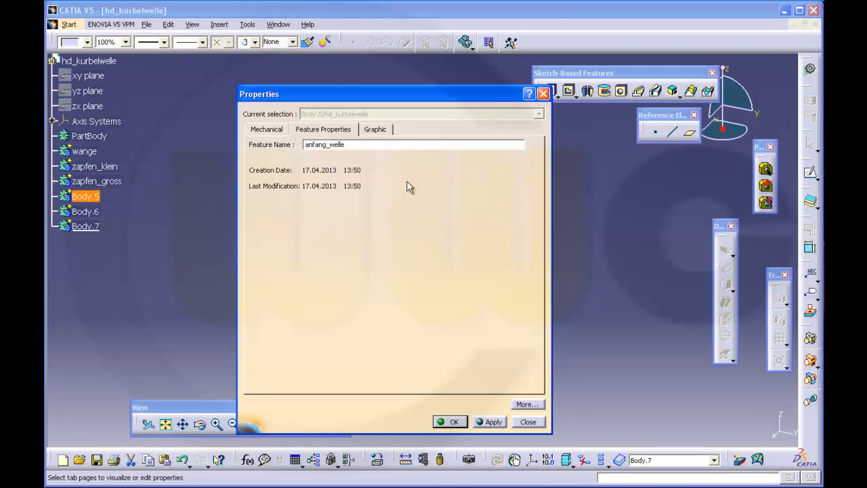
left_click(450, 421)
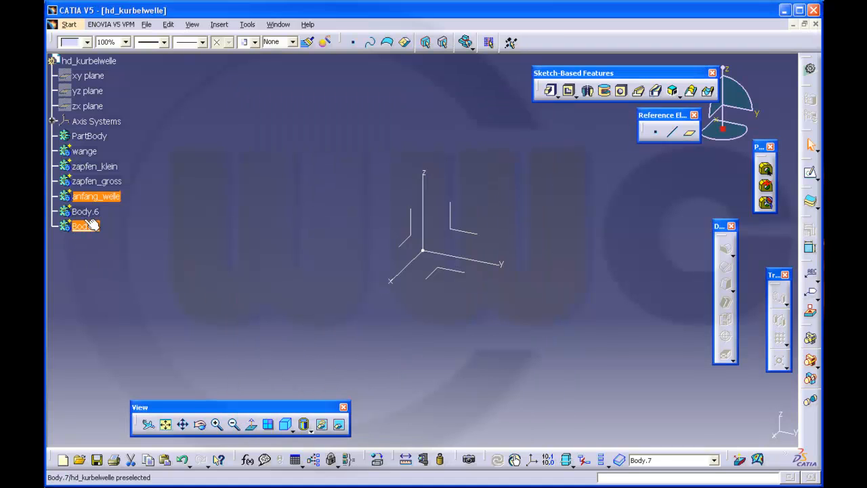
- Change the feature name of Body.6 to ende_welle_lochscheibe
right_click(85, 211)
left_click(125, 266)
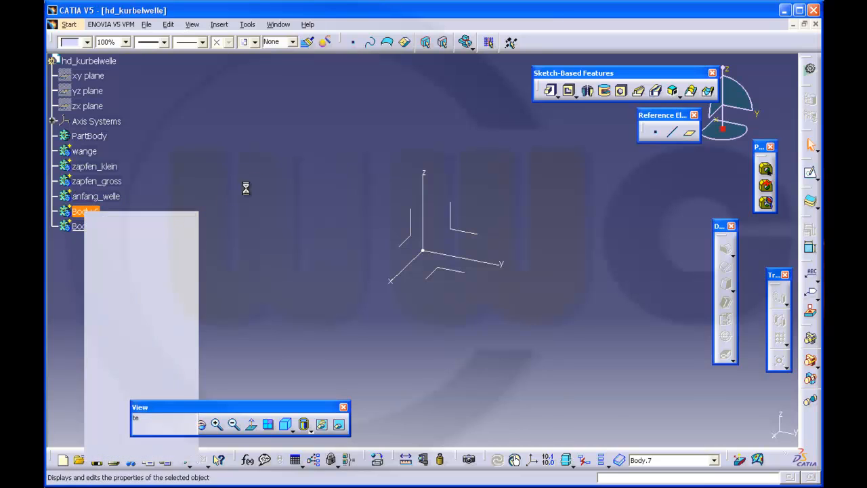
type("ende_")
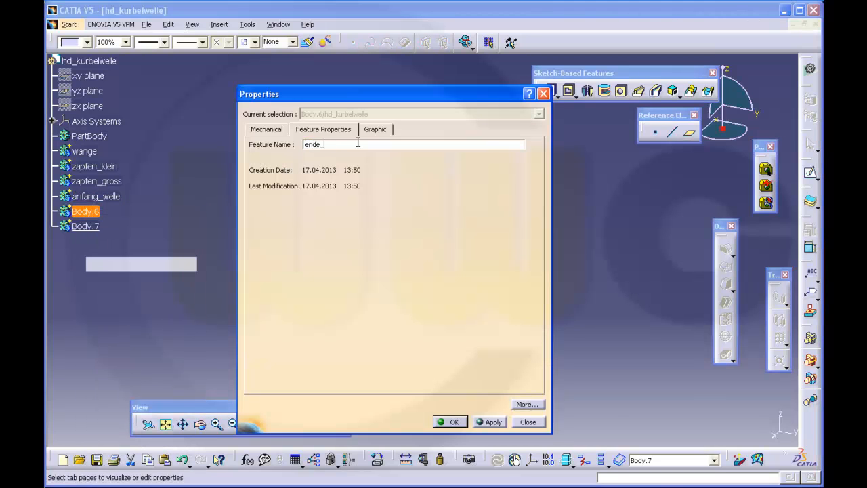
type("welle_lochscheibe")
left_click(444, 423)
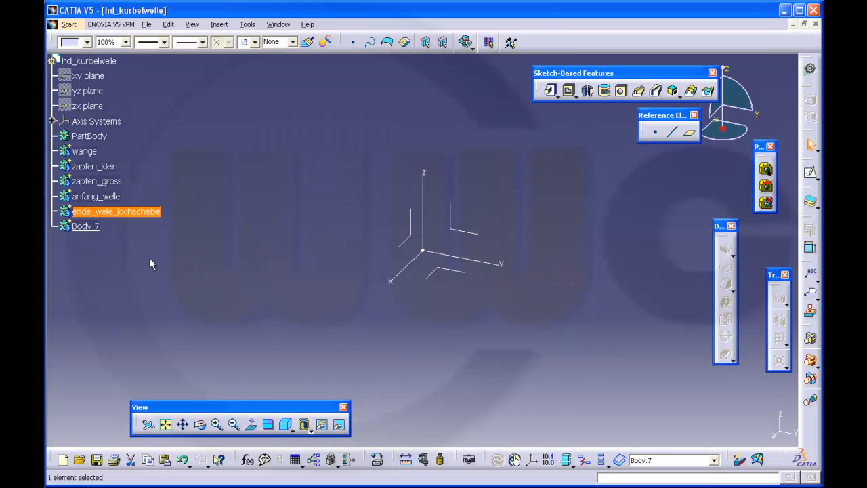
- Change the feature name of Body.7 to teil_stueck
left_click(99, 228)
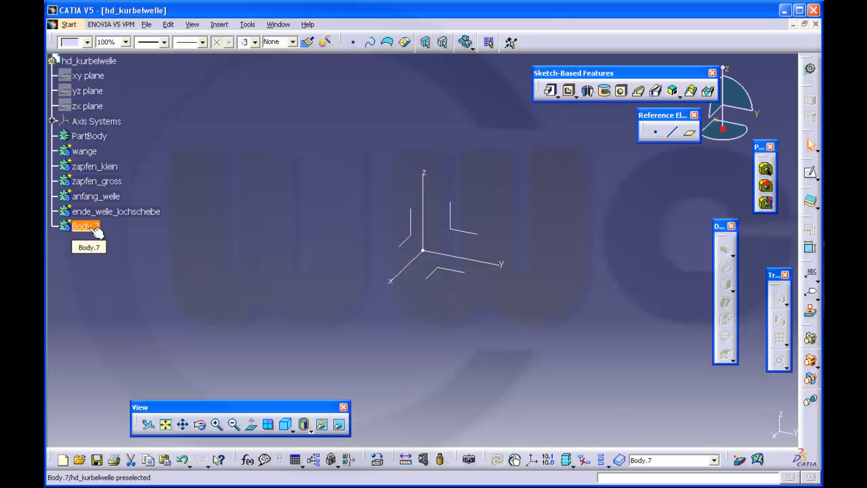
right_click(96, 231)
left_click(146, 267)
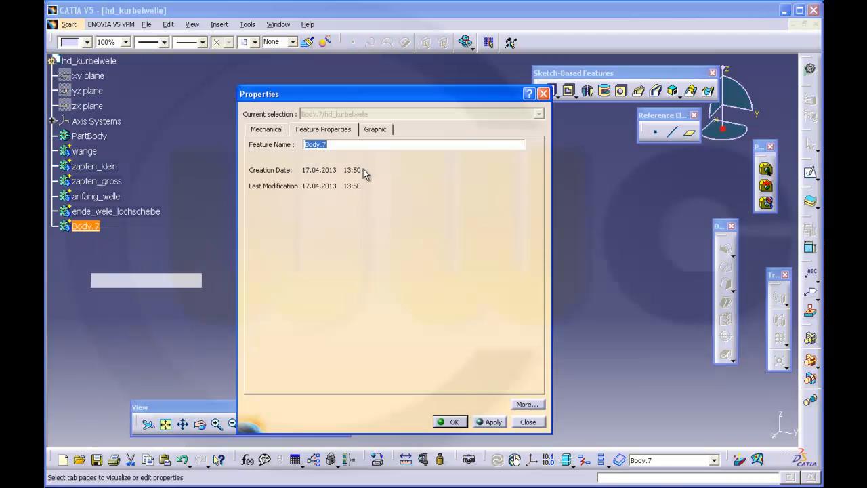
type("teil_stueck")
left_click(449, 421)
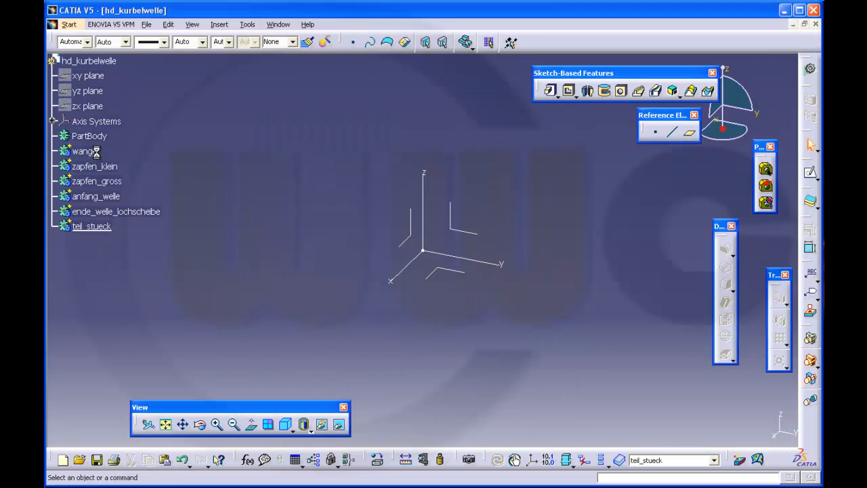
- With the wange body defined as the in-work object, start a sketch on the yz plane and hide the sketch's H and V axes
right_click(96, 151)
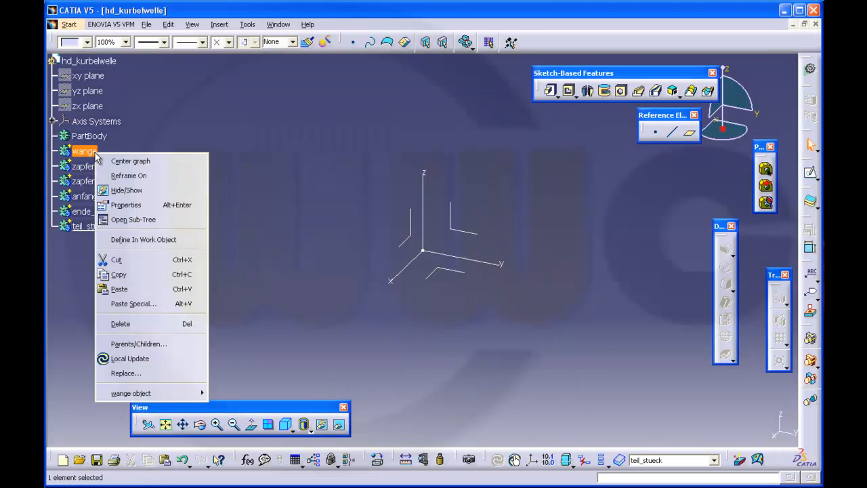
left_click(141, 240)
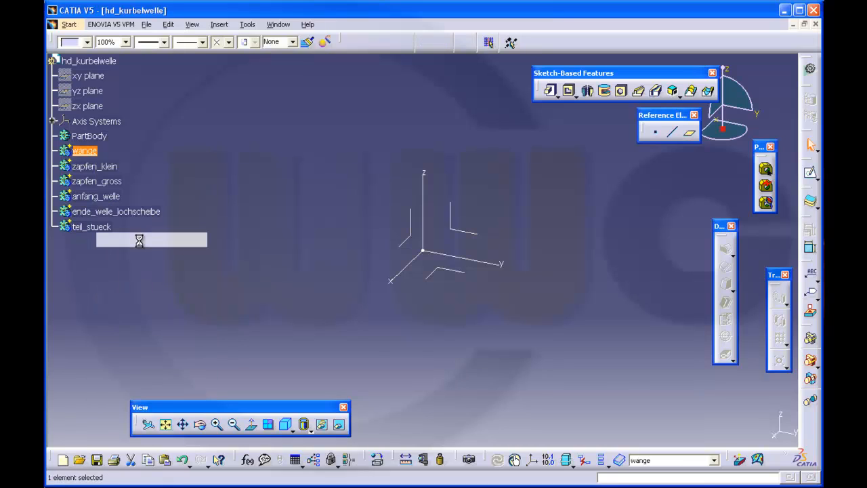
left_click(810, 172)
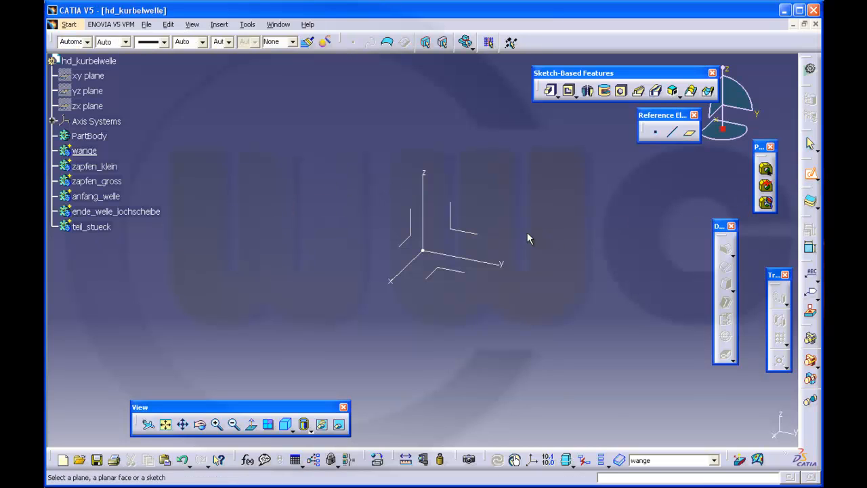
left_click(474, 231)
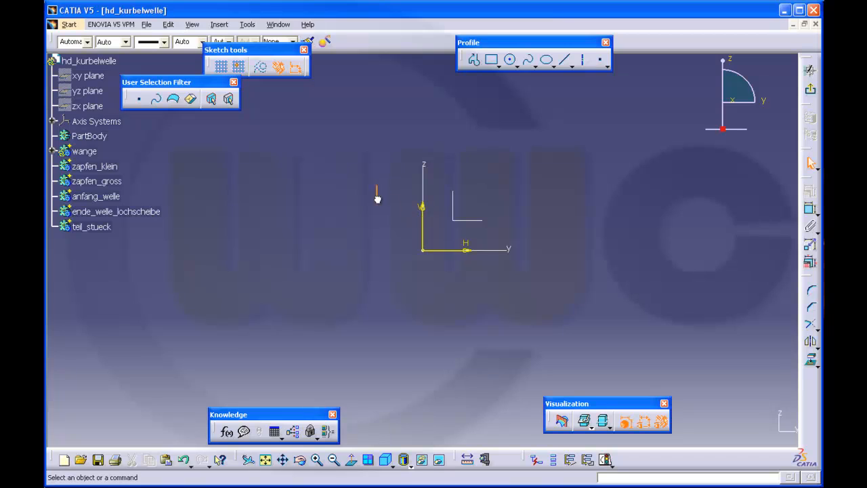
mouse_move(377, 185)
left_mouse_down()
mouse_move(474, 257)
mouse_move(502, 257)
left_mouse_up()
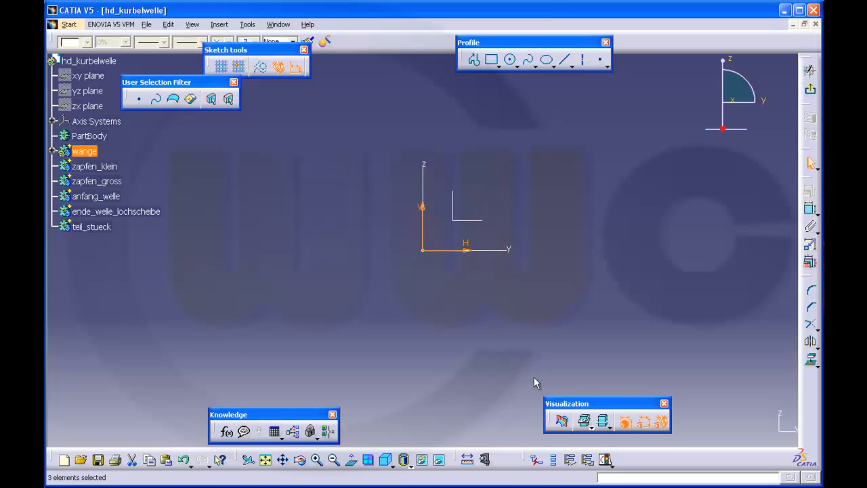
left_click(422, 460)
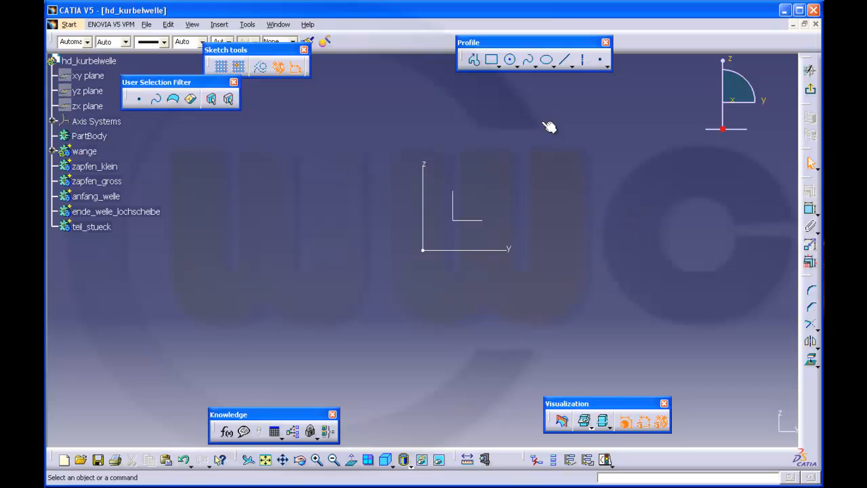
- Draw a circle about 40 mm in diameter above the origin and a larger one about 90 mm in diameter below it
left_click(510, 60)
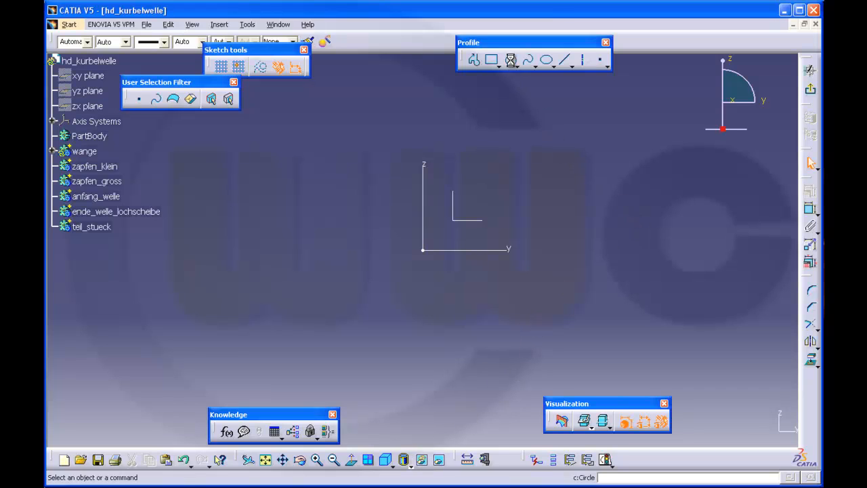
left_click(453, 161)
left_click(485, 170)
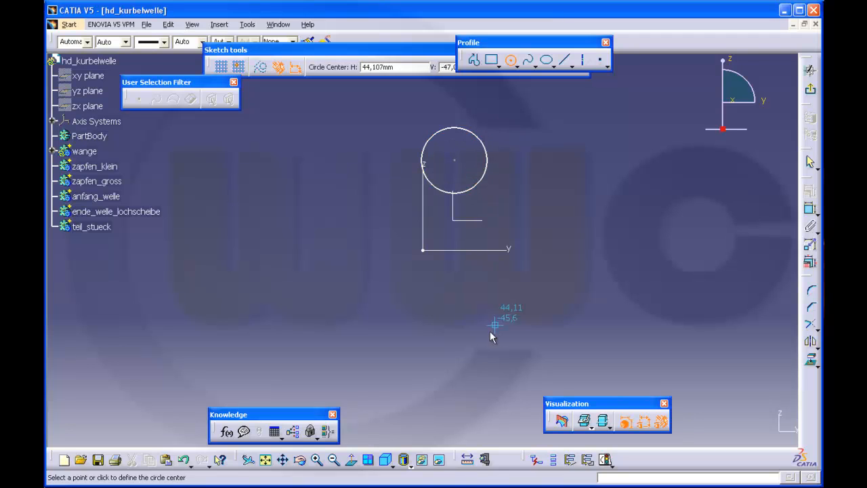
left_click(443, 337)
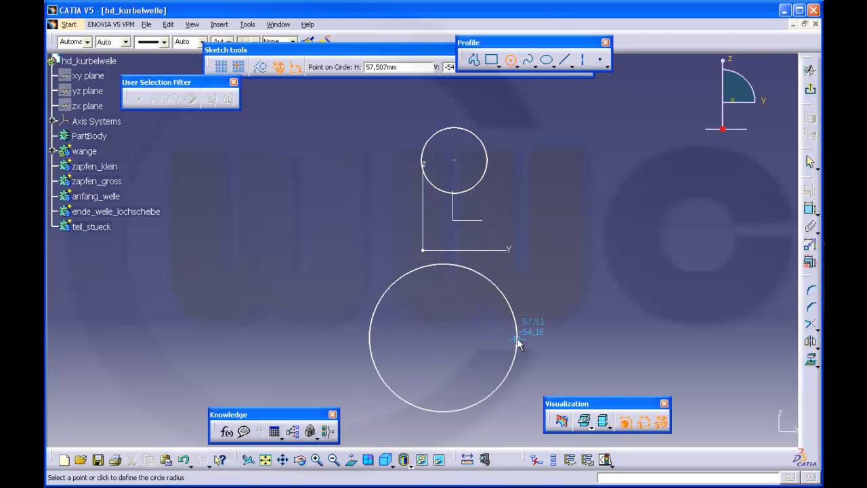
- Dimension the upper circle, set its diameter to 80 mm and switch the dimension type to Radius
left_click(810, 209)
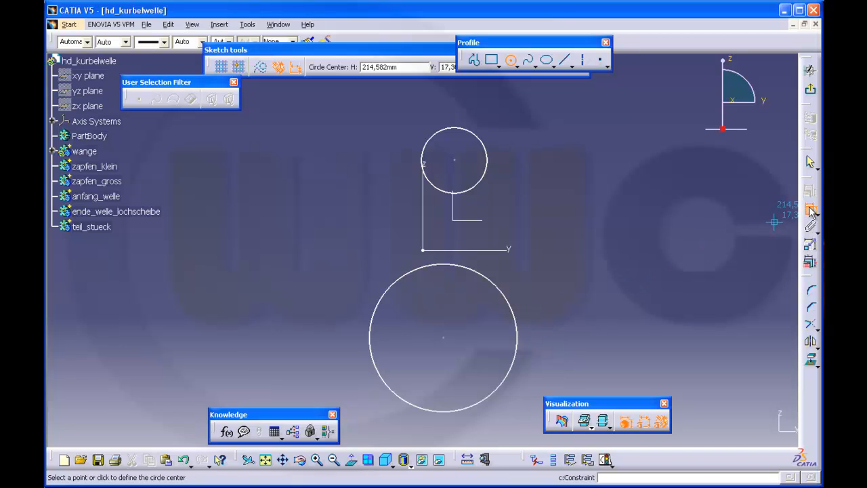
left_click(484, 170)
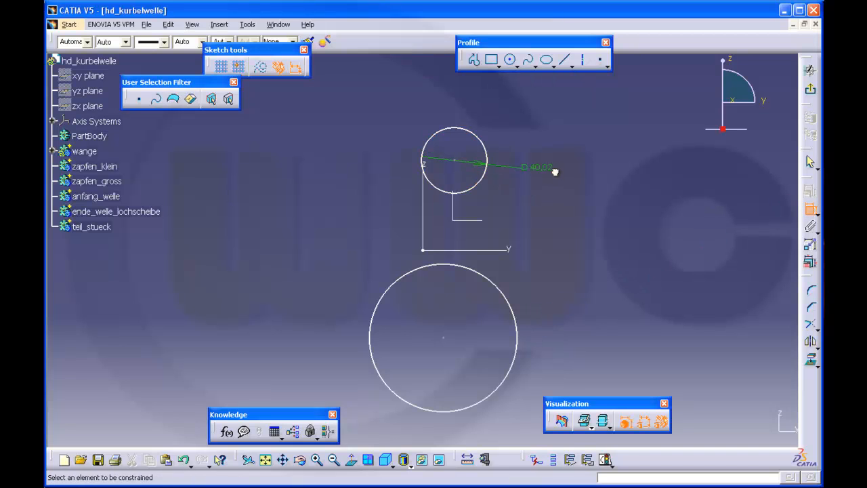
double_click(545, 175)
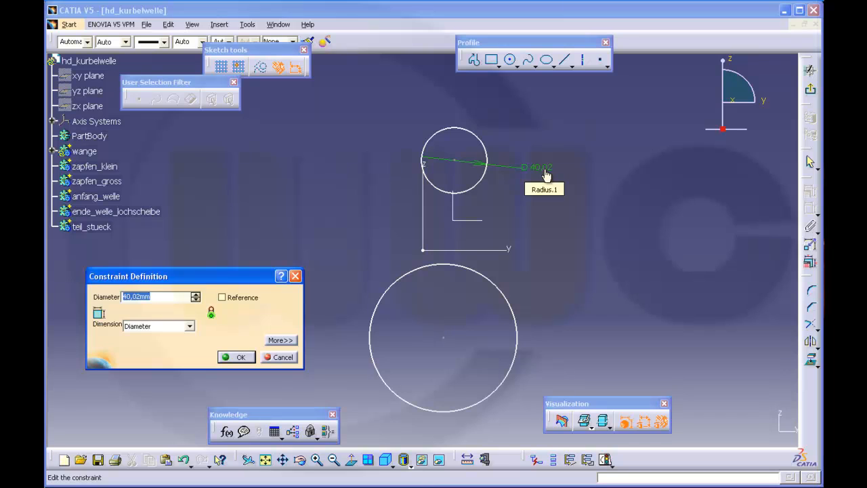
type("80")
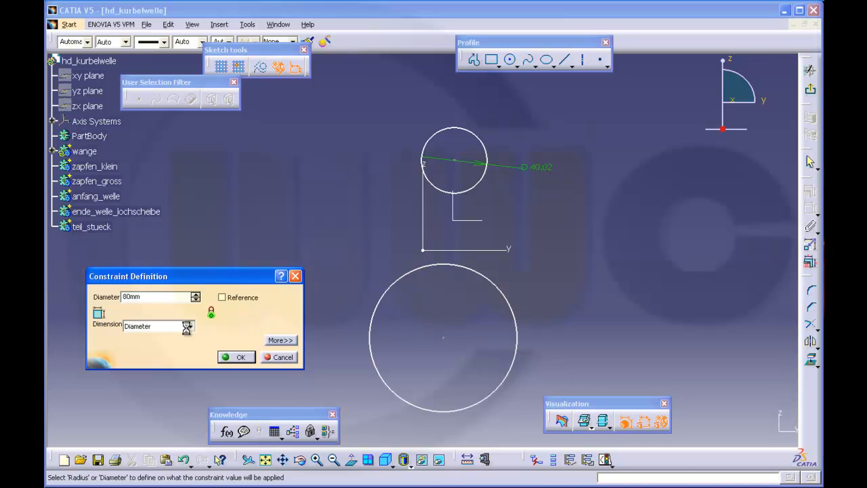
left_click(189, 326)
left_click(176, 338)
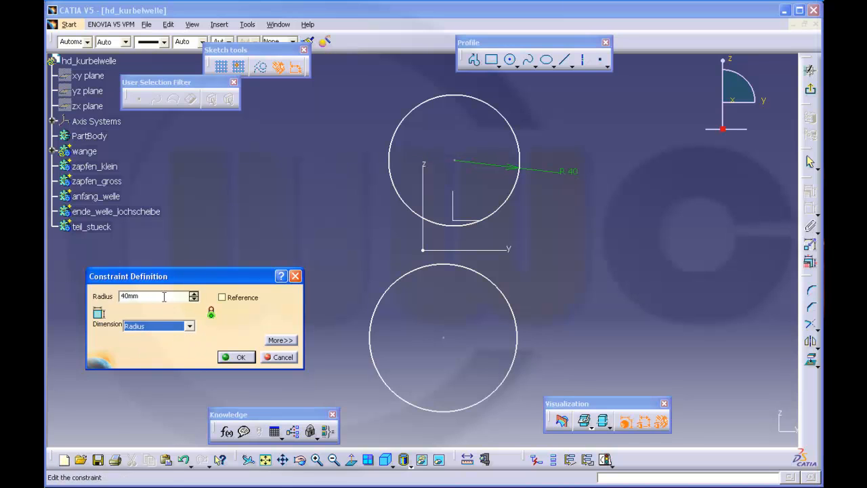
left_click(239, 357)
- Dimension the lower circle with a radius of 150 mm
left_click(515, 305)
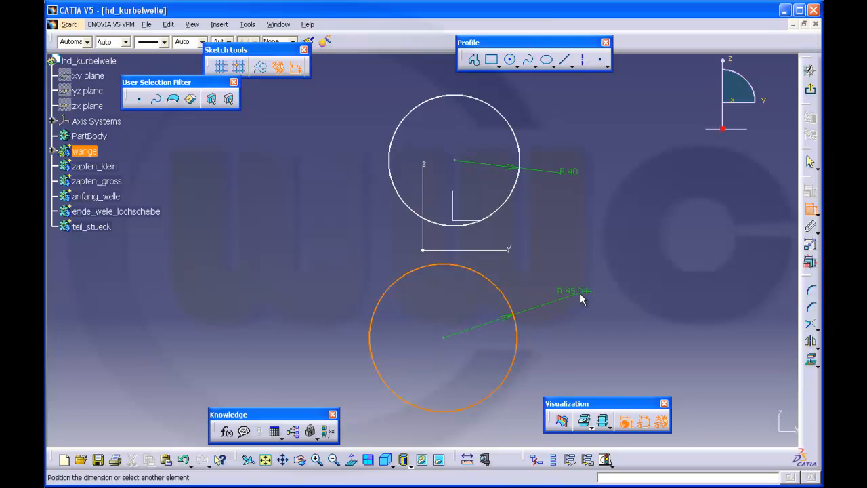
left_click(580, 292)
double_click(579, 291)
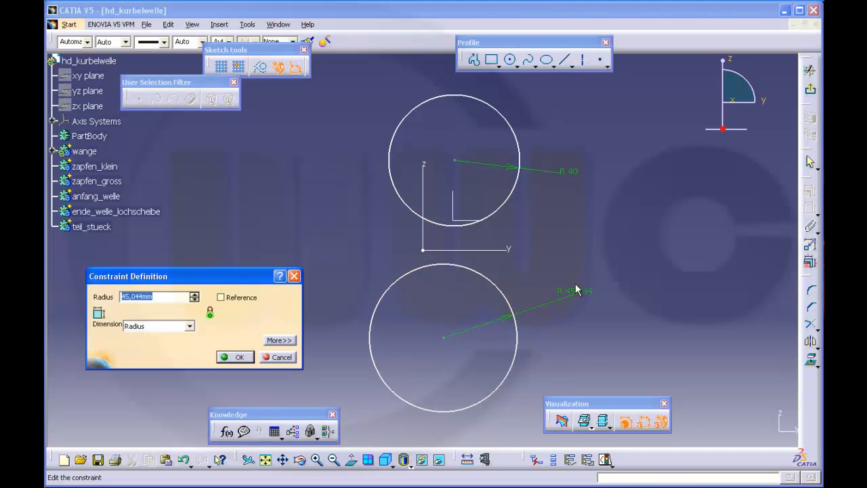
type("150")
key("Return")
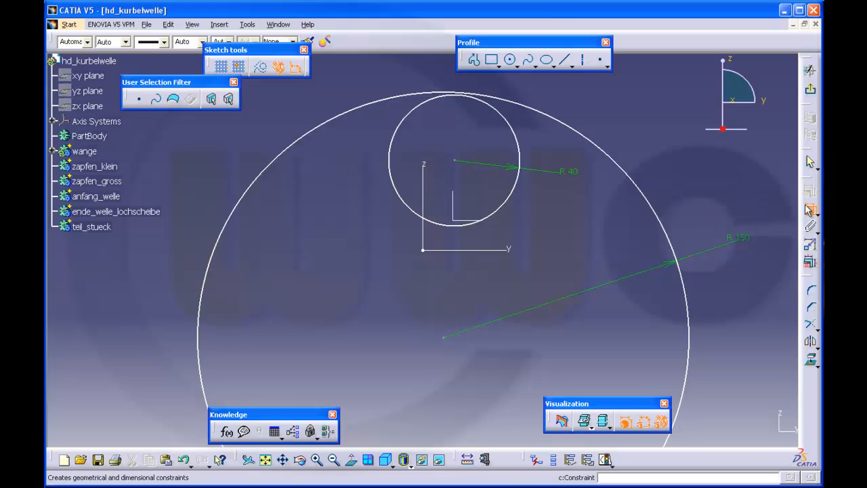
- Constrain the centre of the 40 mm radius circle to be coincident with the Z axis
left_click(455, 163)
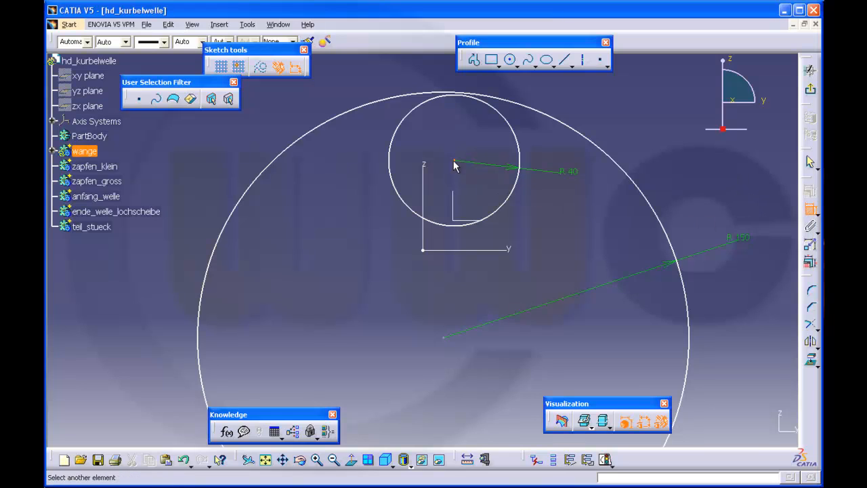
left_click(425, 164)
right_click(426, 141)
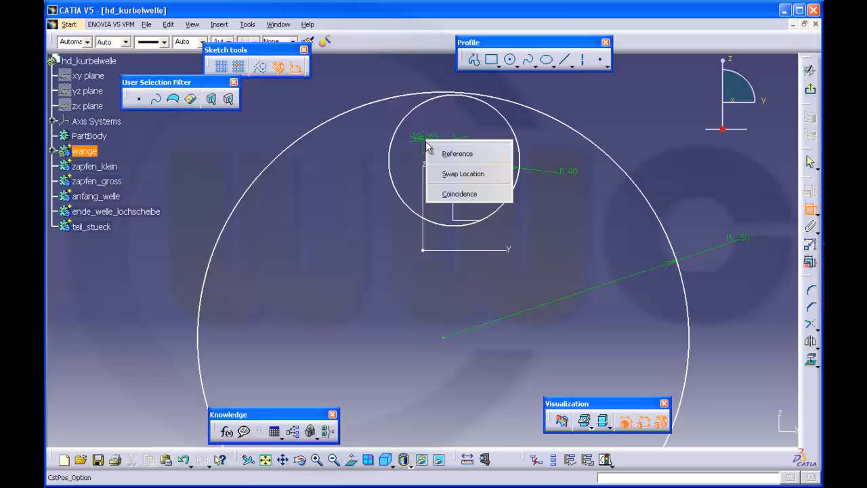
left_click(459, 193)
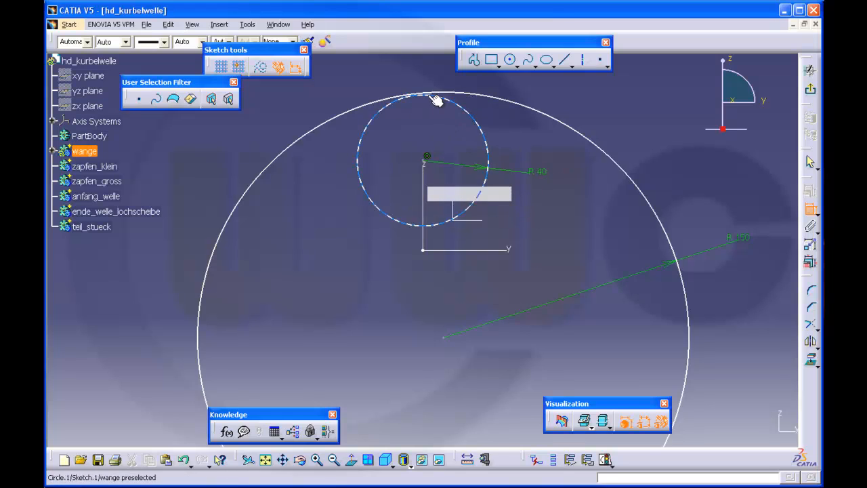
- Dimension the distance from the Y axis to the upper edge of the small circle as 35 mm
left_click(506, 250)
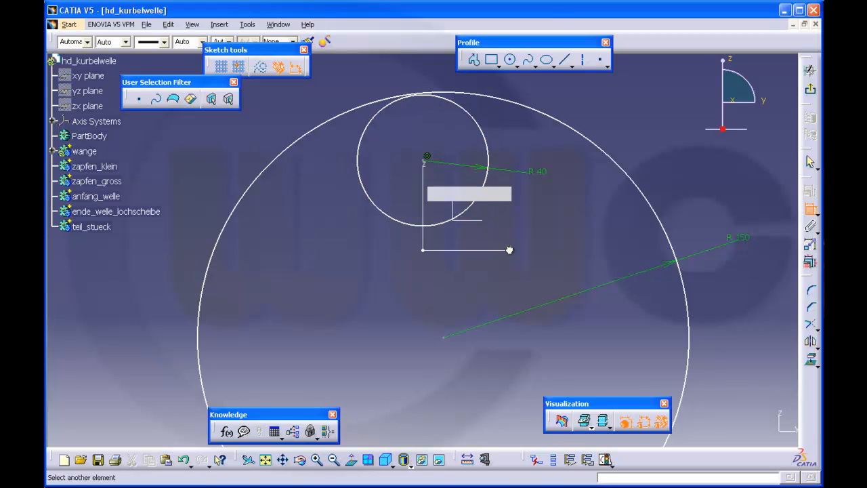
left_click(422, 96)
left_click(563, 188)
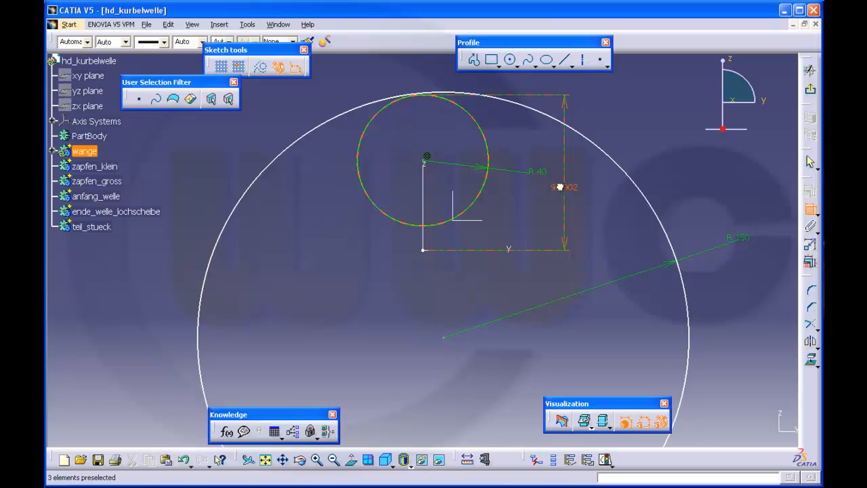
double_click(558, 186)
type("35")
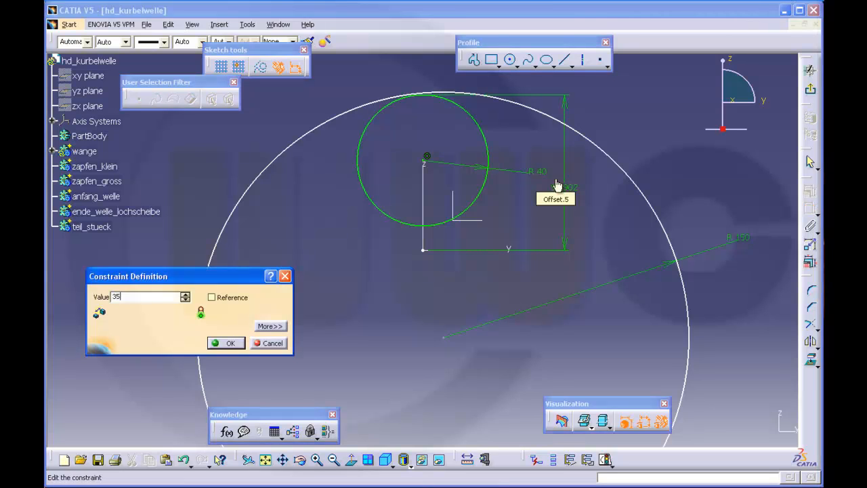
key("Return")
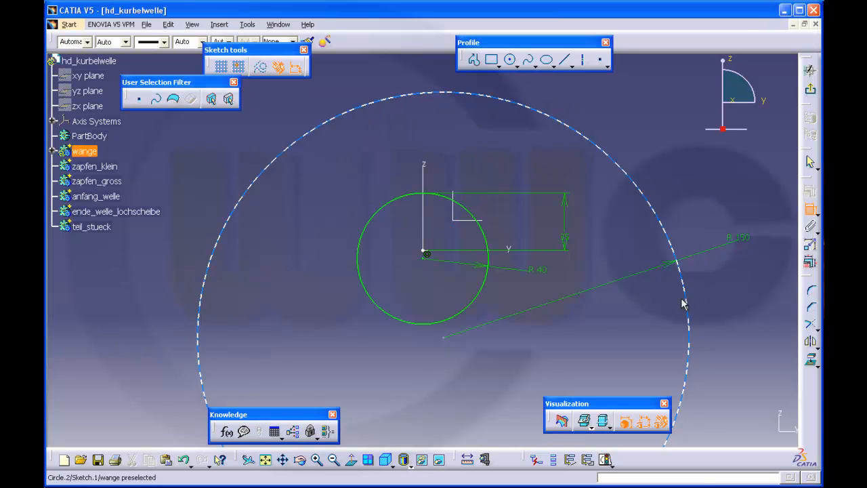
- Constrain the centre of the 150 mm radius circle to be coincident with the Z axis
left_click(445, 339)
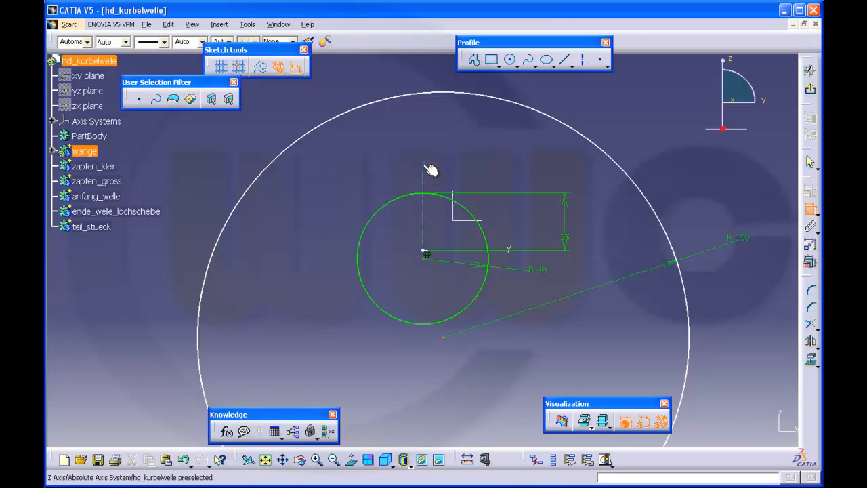
left_click(424, 165)
right_click(423, 164)
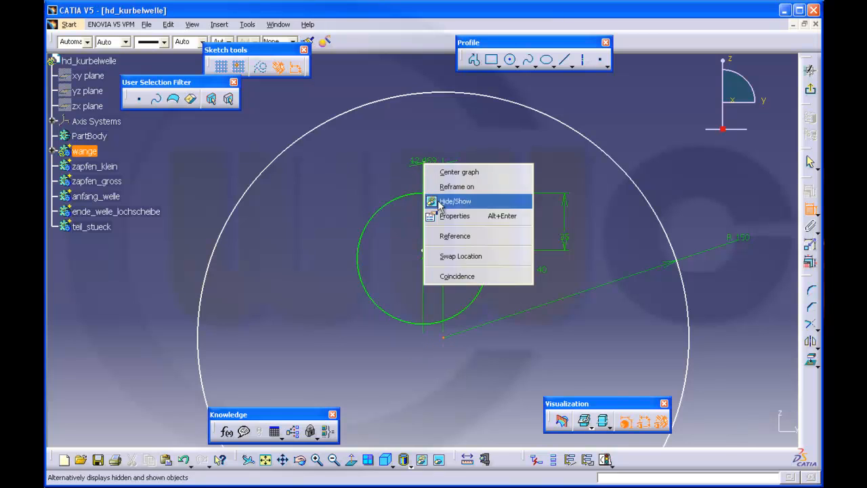
left_click(458, 276)
- Dimension the distance from the Y axis to the lower edge of the large circle as 132 mm
middle_click_drag(525, 304, 531, 394)
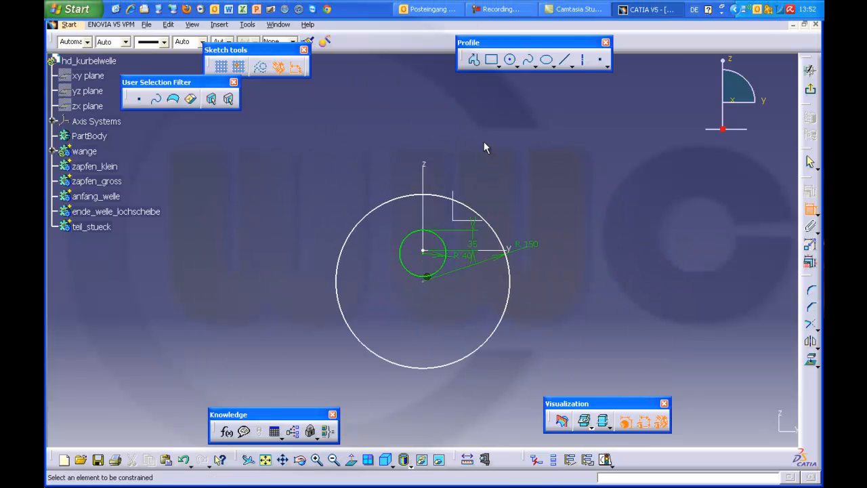
left_click(488, 254)
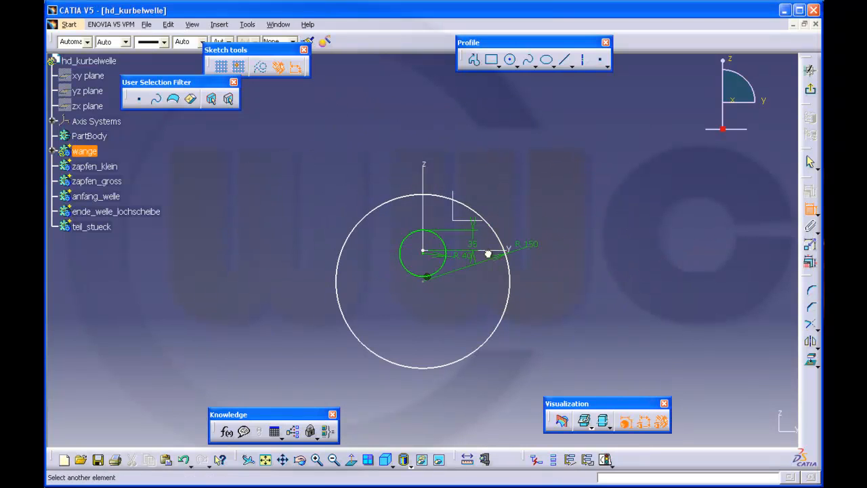
left_click(437, 366)
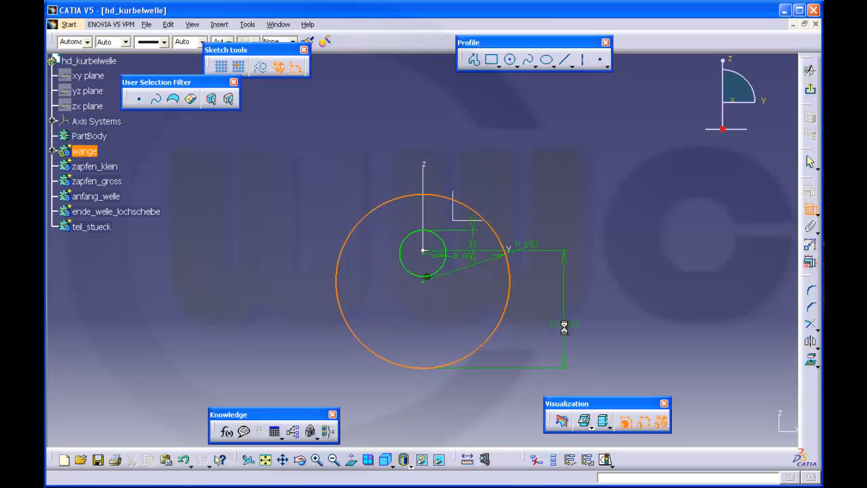
left_click(564, 325)
double_click(559, 325)
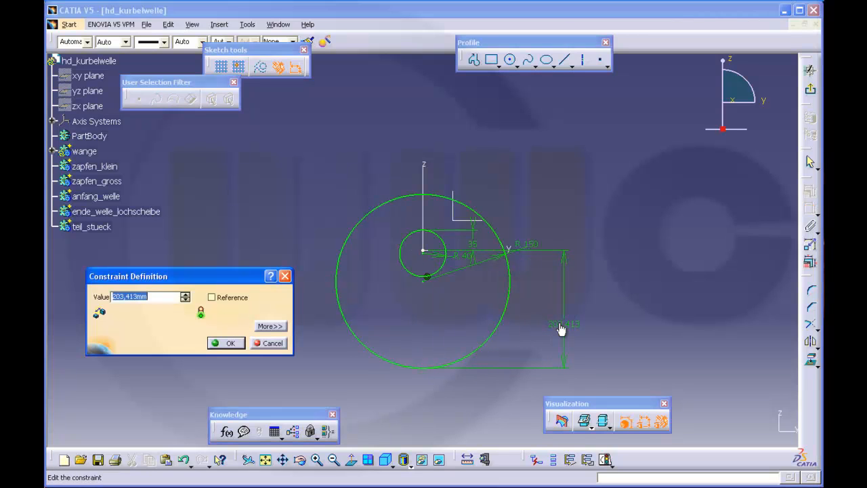
key("Return")
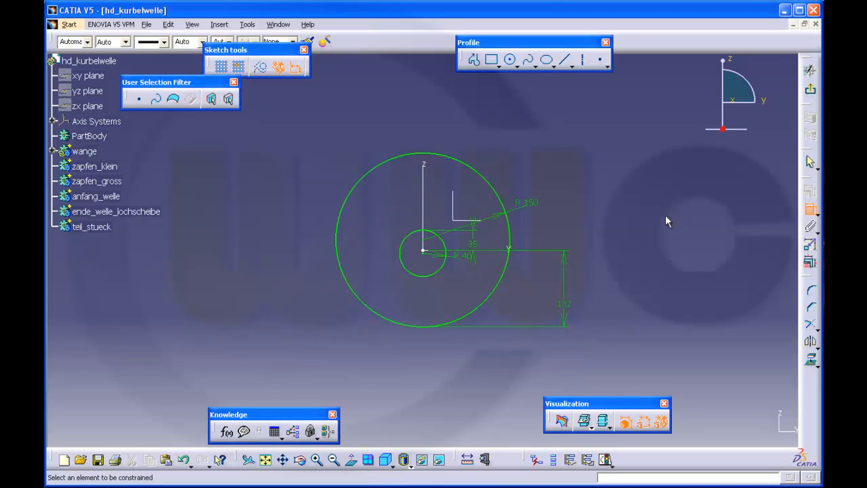
left_click(811, 210)
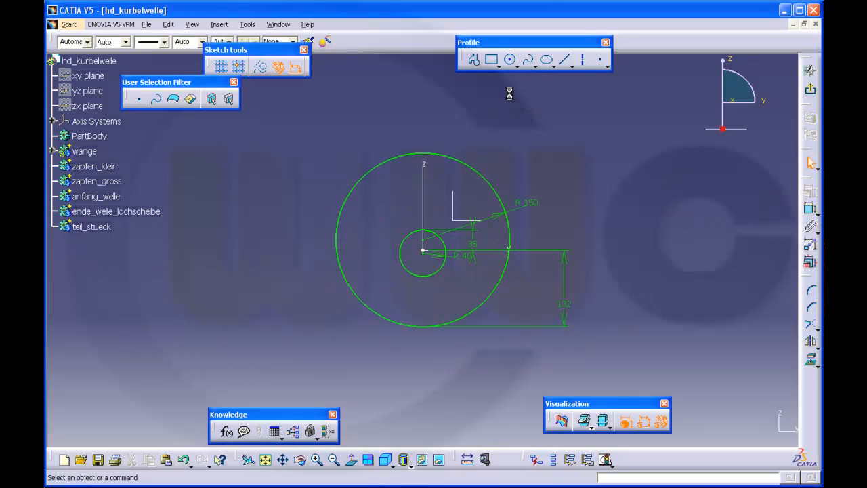
- Draw an open five-line profile around the small circle, with slanted upper sides, near-vertical lower sides and a base line just below the large circle
left_click(475, 62)
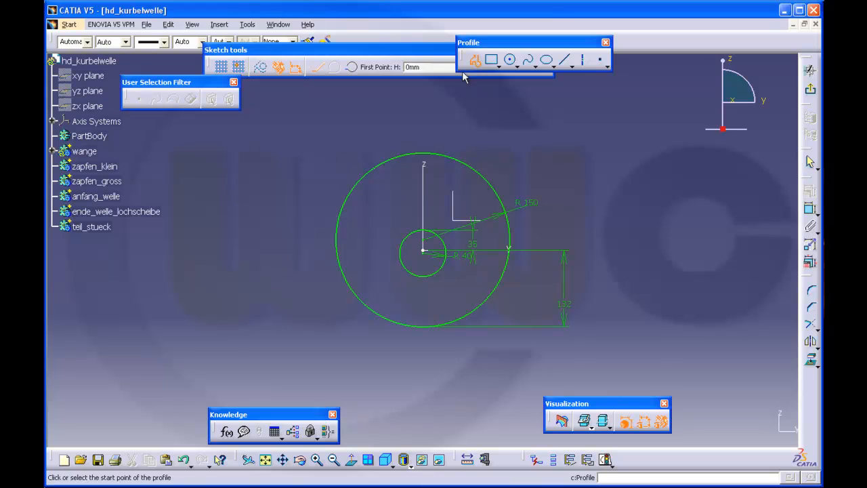
left_click(397, 226)
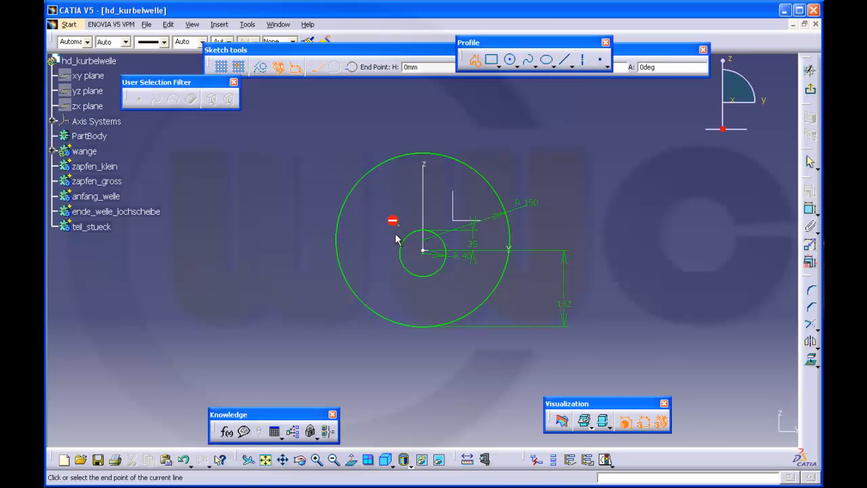
left_click(380, 298)
left_click(381, 332)
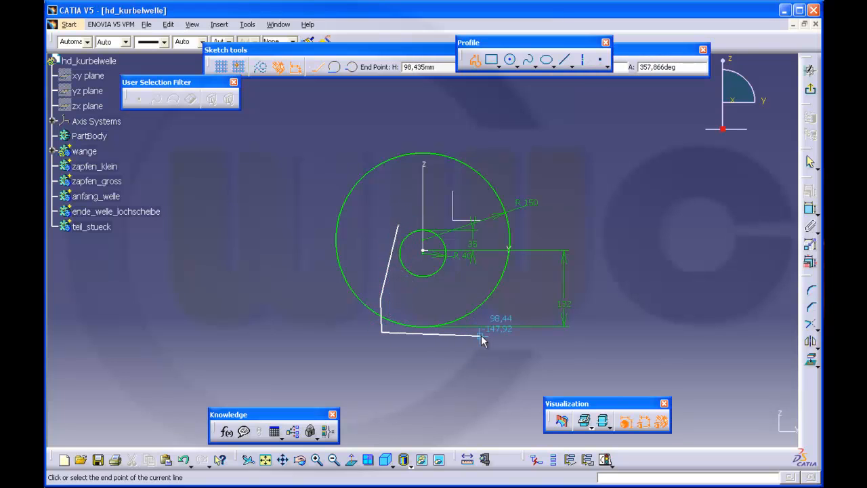
left_click(480, 333)
left_click(482, 296)
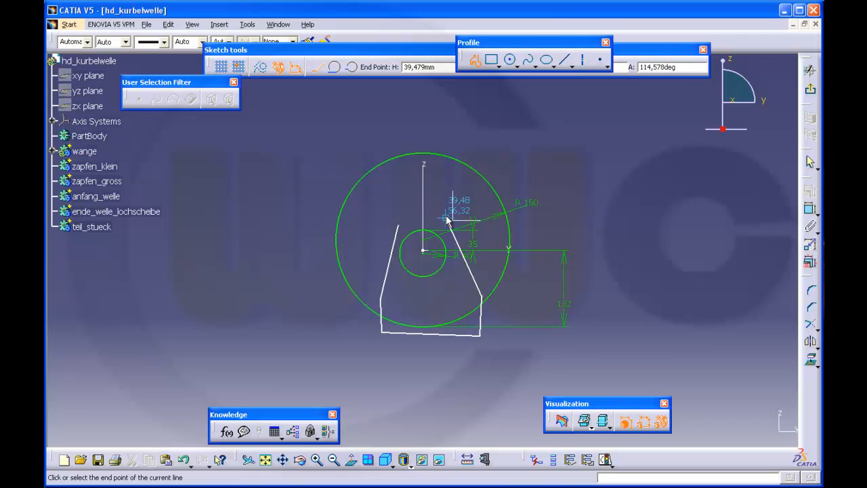
double_click(442, 211)
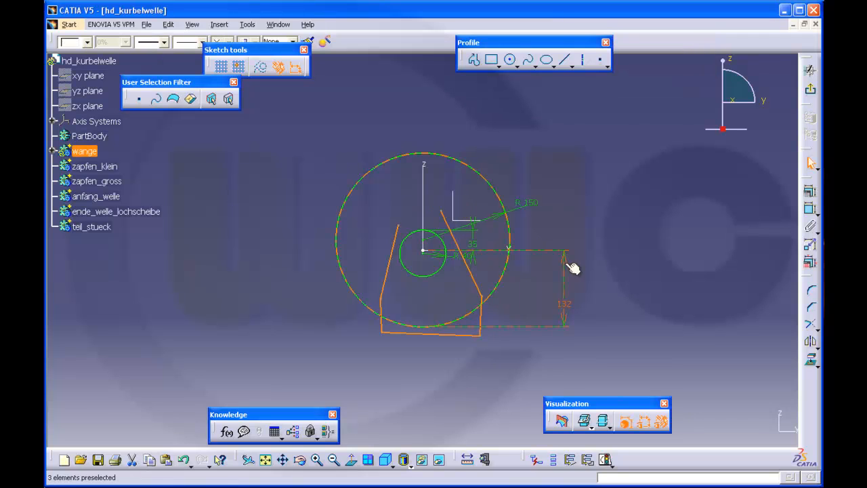
- Delete the profile's base line below the large circle
left_click(456, 341)
left_click(453, 333)
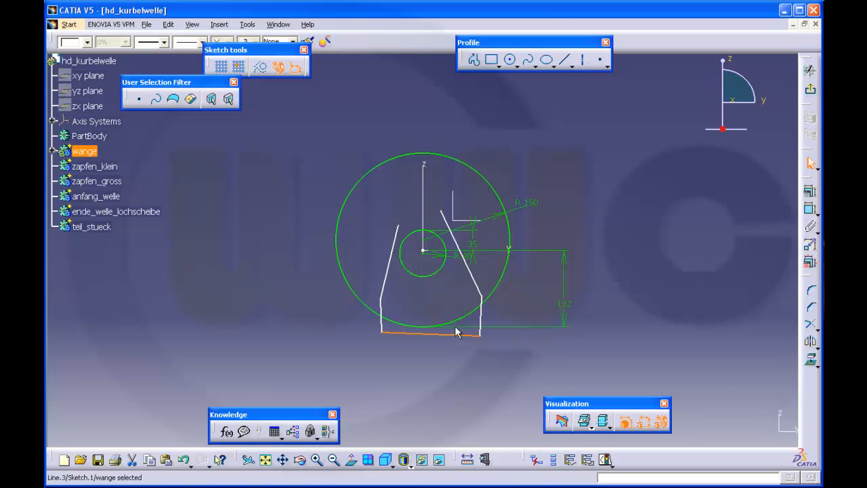
key("Delete")
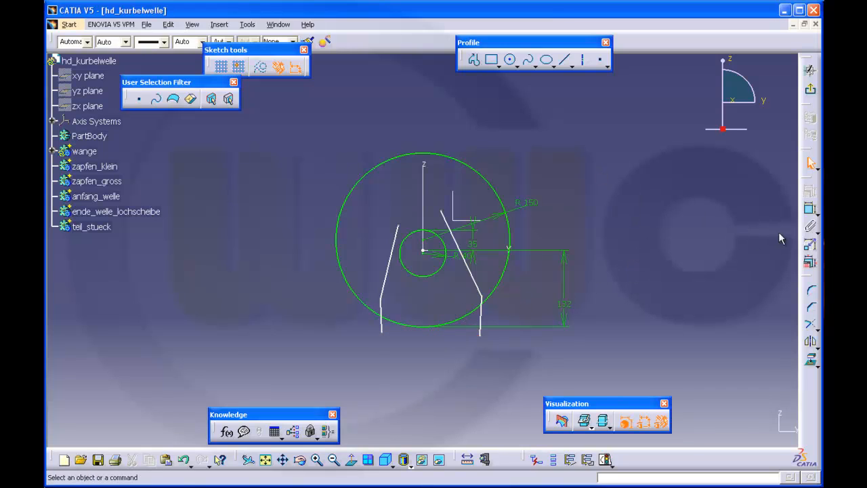
left_click(810, 210)
left_click(386, 315)
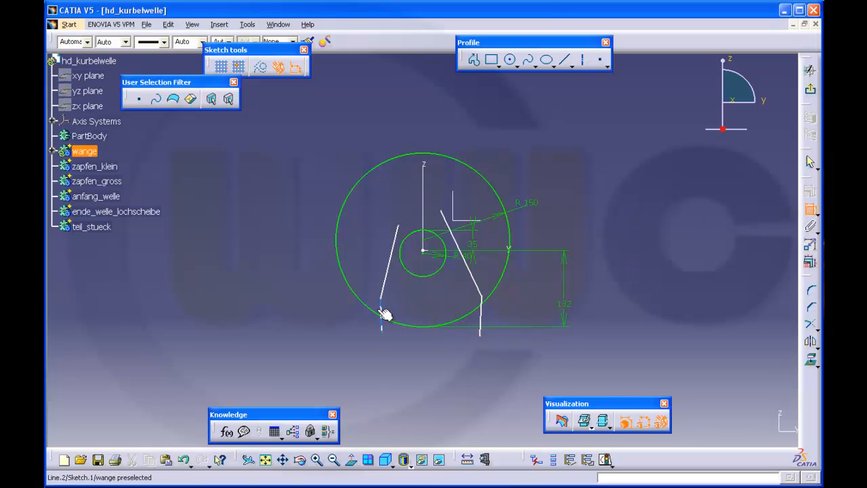
key("Escape")
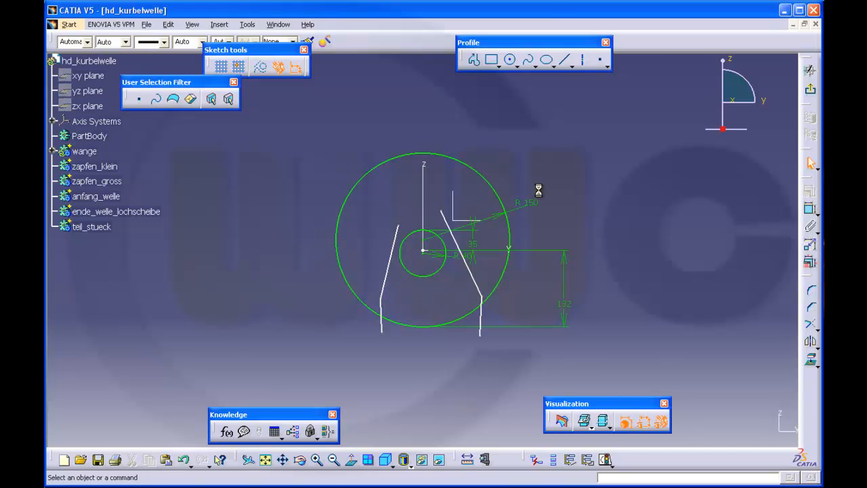
- Constrain the two near-vertical lower side lines to be symmetric about the Z axis
left_click(810, 210)
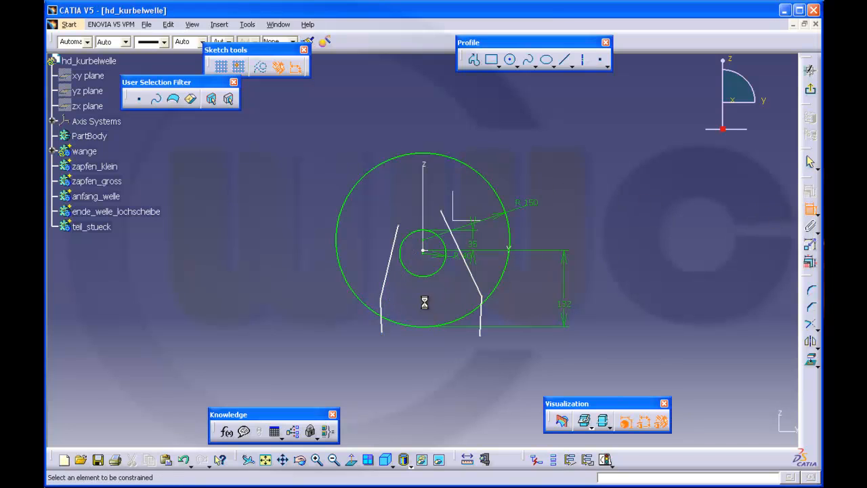
left_click(384, 317)
left_click(482, 320)
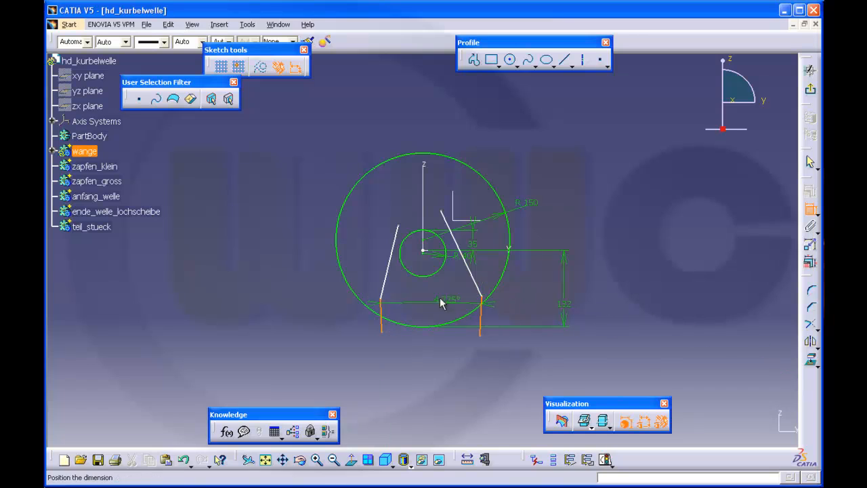
right_click(440, 303)
left_click(468, 394)
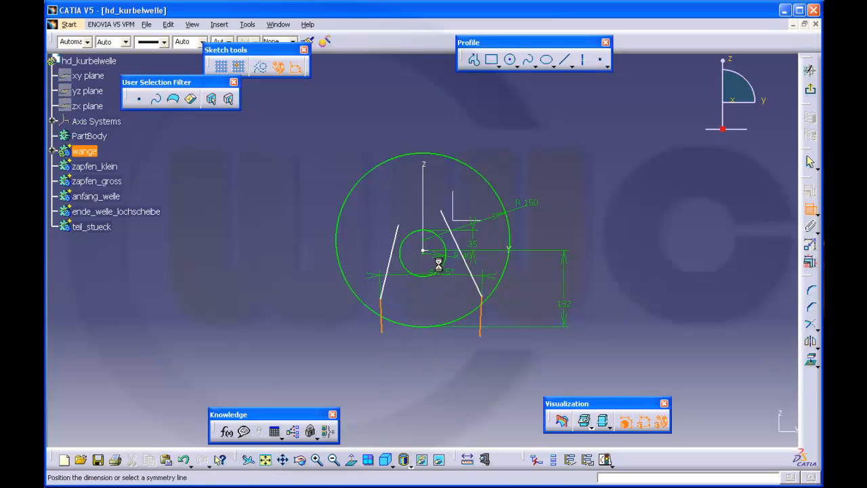
left_click(424, 173)
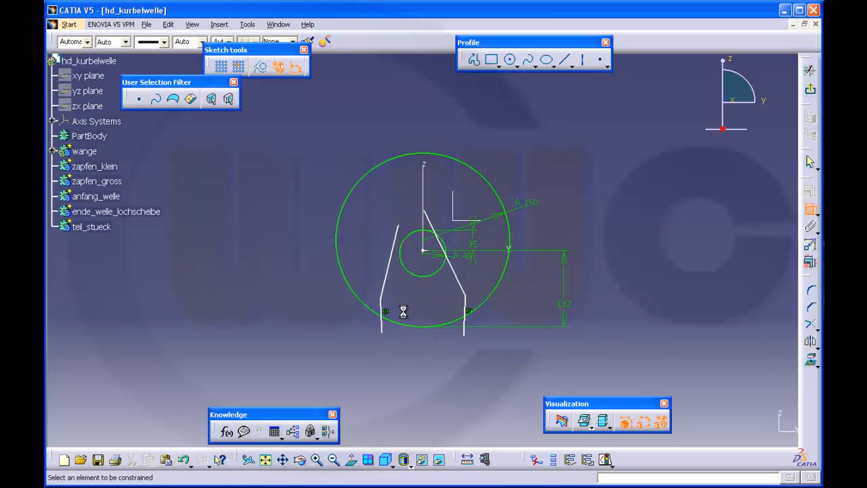
- Dimension the distance between the two lower side lines as 150 mm, placing the dimension below the large circle
left_click(385, 325)
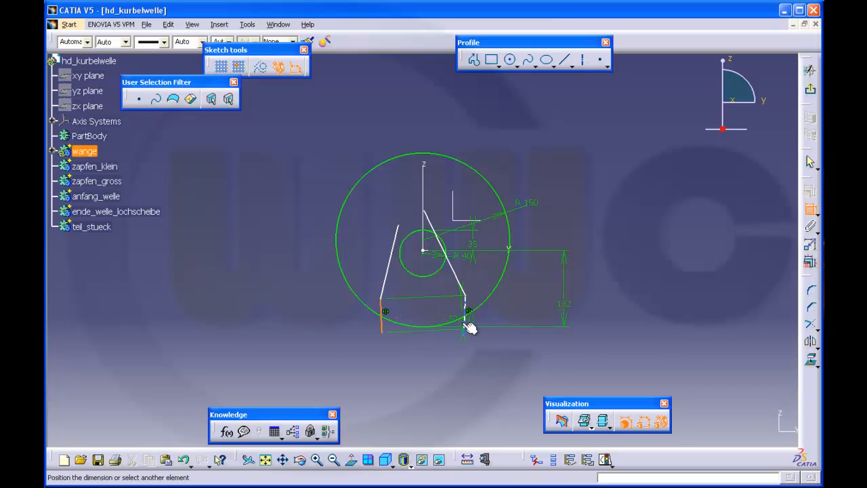
left_click(467, 325)
right_click(433, 307)
left_click(444, 334)
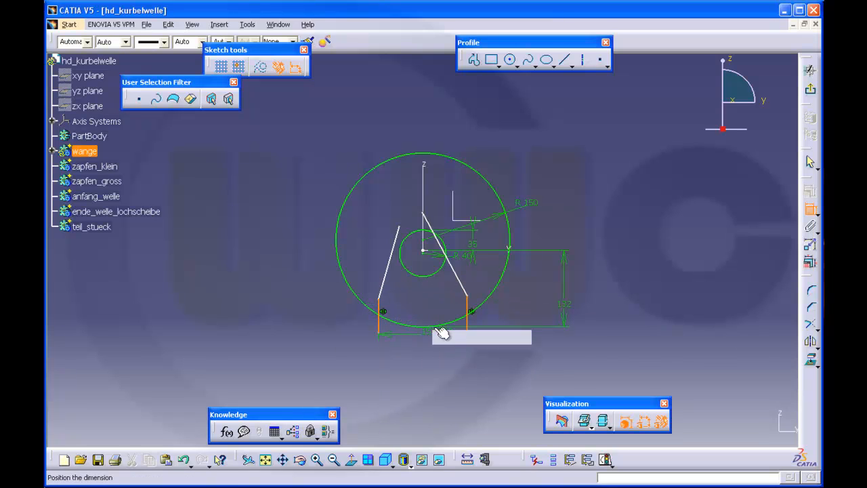
left_click(423, 351)
double_click(421, 349)
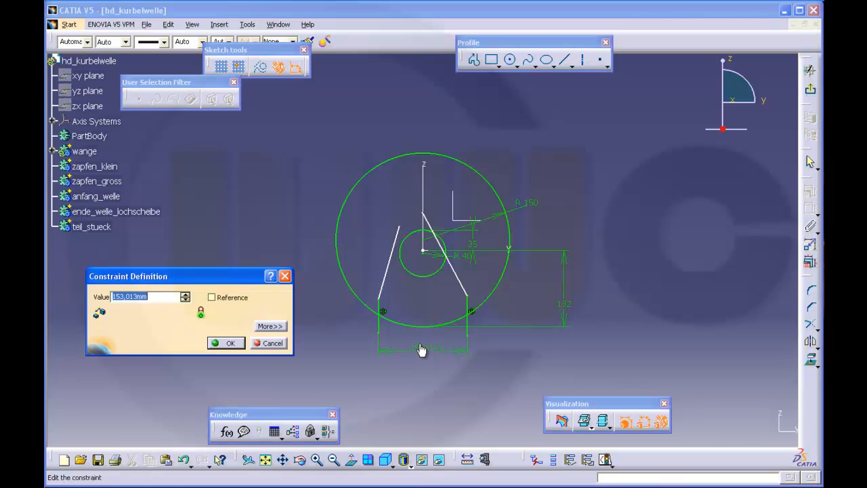
type("150")
key("Return")
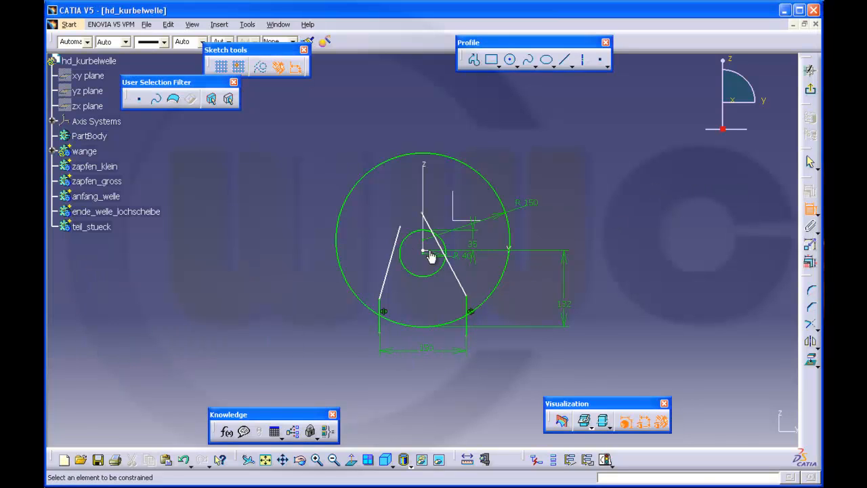
- Constrain both slanted upper side lines to be tangent to the small circle
left_click(394, 247)
left_click(402, 244)
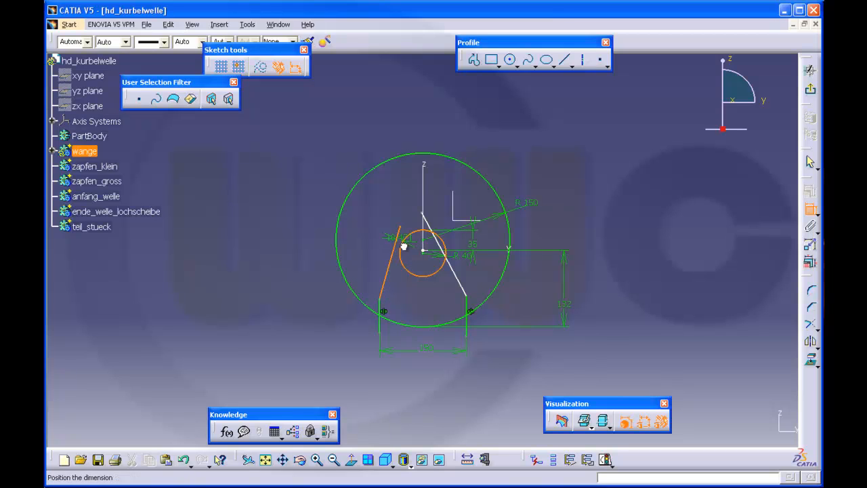
right_click(386, 195)
left_click(440, 245)
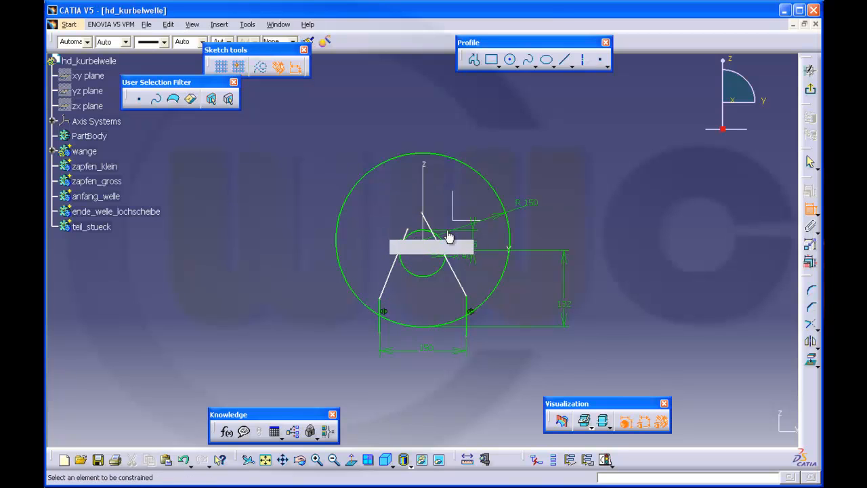
left_click(433, 231)
left_click(445, 243)
right_click(431, 197)
left_click(442, 240)
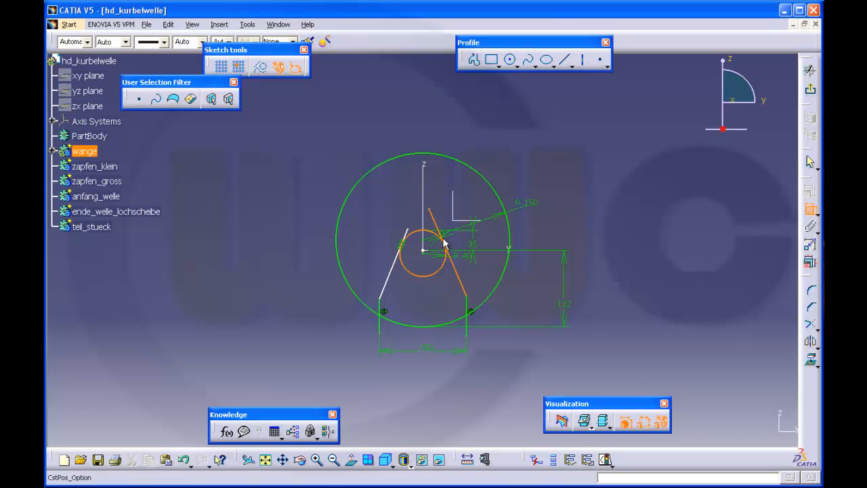
right_click(443, 243)
left_click(494, 350)
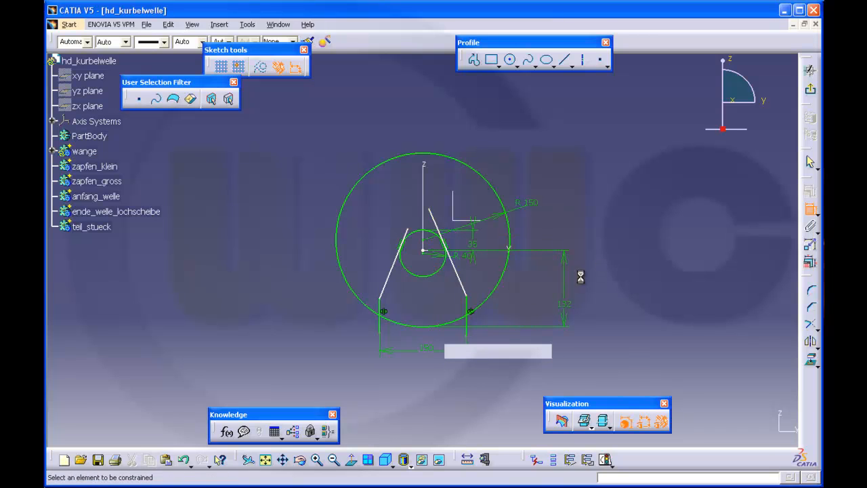
- Constrain the two slanted side lines to be symmetric about the Z axis
left_click(385, 285)
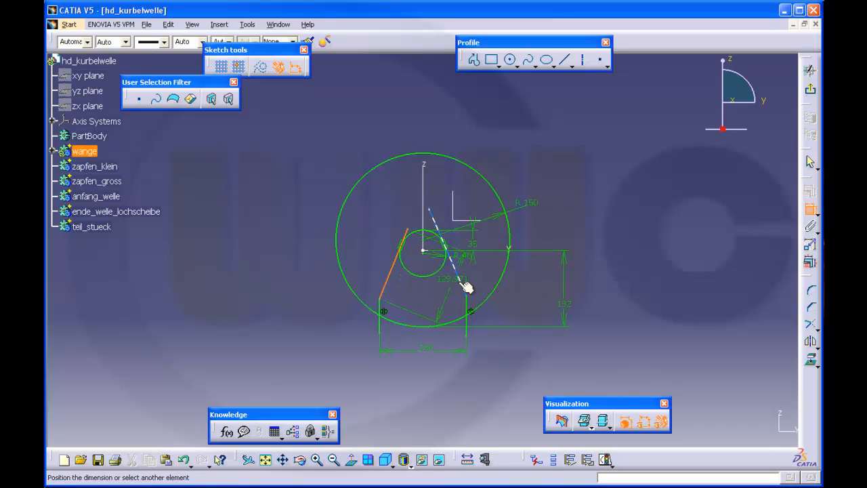
left_click(467, 284)
right_click(441, 288)
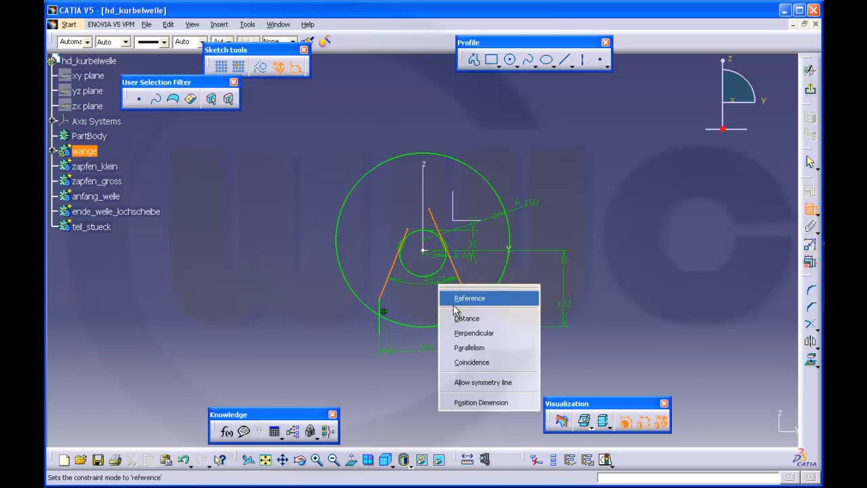
left_click(467, 385)
left_click(424, 169)
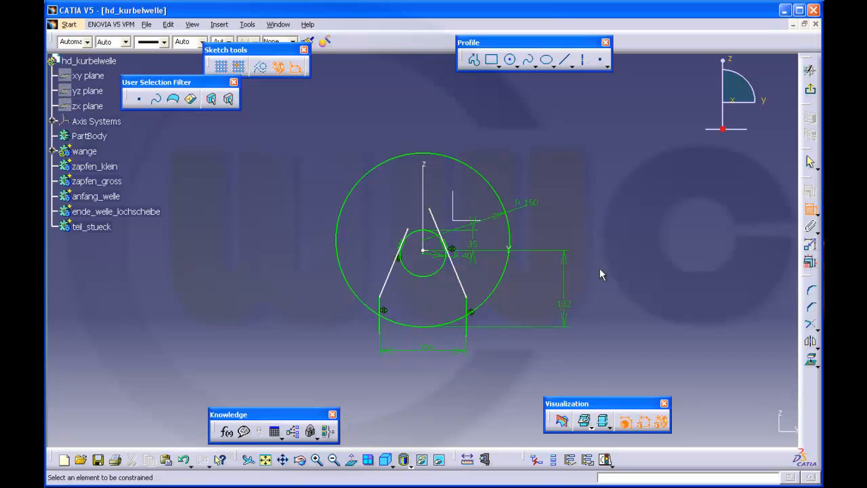
- Dimension the angle between the two slanted side lines as 40 degrees
left_click(387, 279)
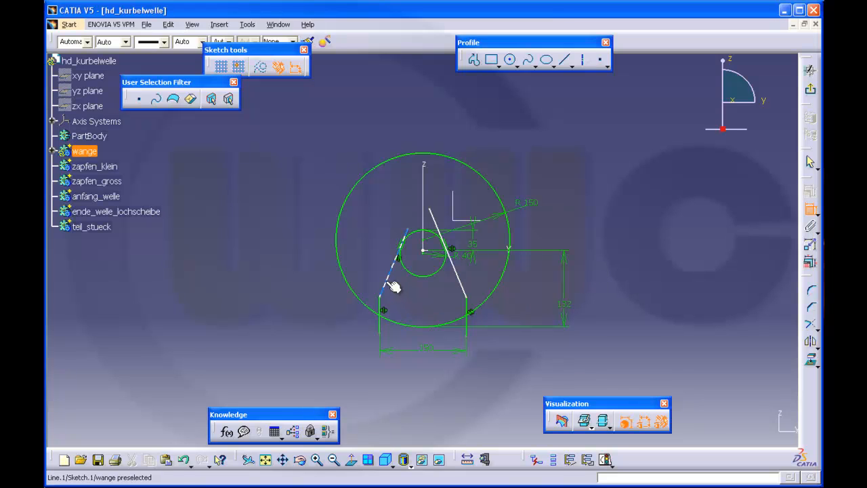
left_click(466, 281)
left_click(427, 302)
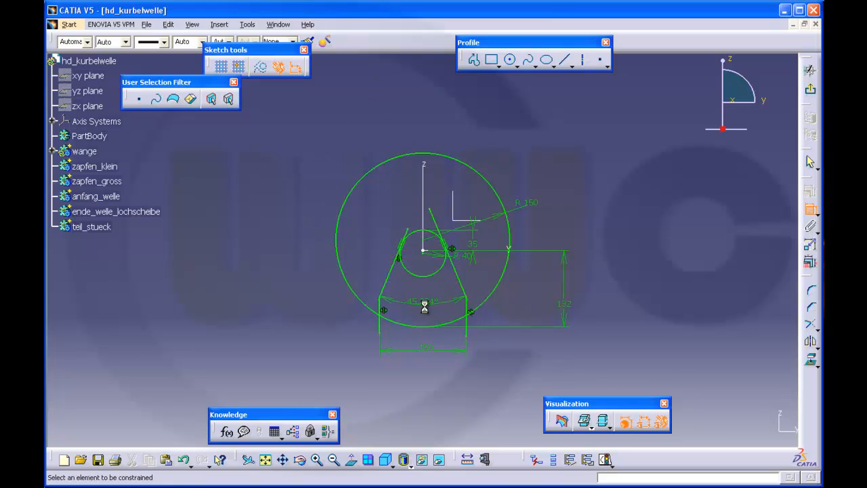
double_click(426, 302)
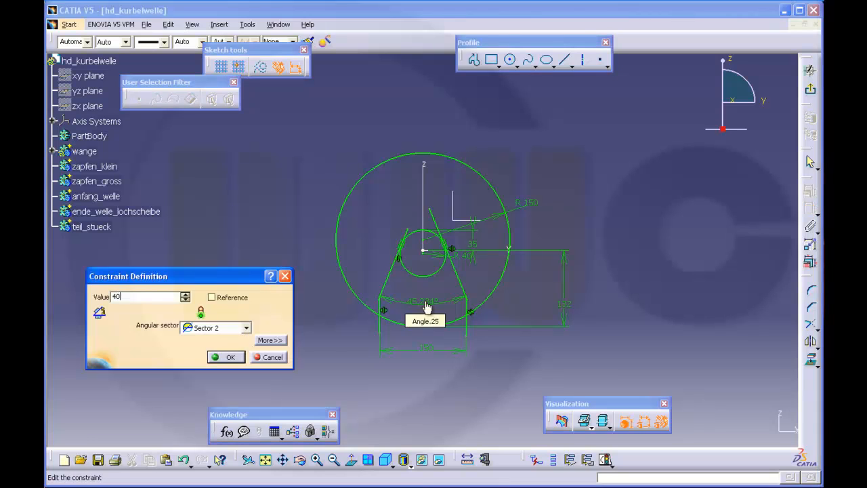
key("Return")
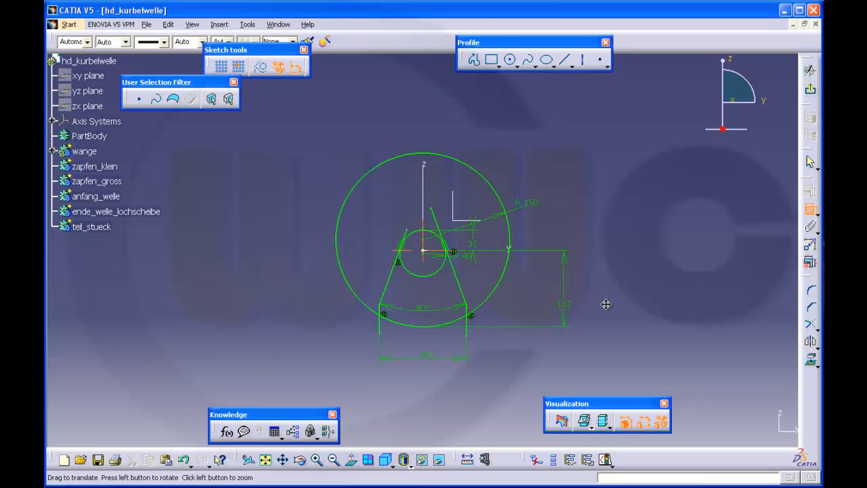
- Quick-trim the large circle's upper arc, the overhanging ends of the side lines and the small circle's lower arc, leaving one closed outline
middle_click_drag(606, 305, 604, 259)
middle_click(605, 260)
mouse_move(510, 273)
middle_mouse_down()
mouse_move(581, 273)
mouse_move(684, 235)
middle_mouse_up()
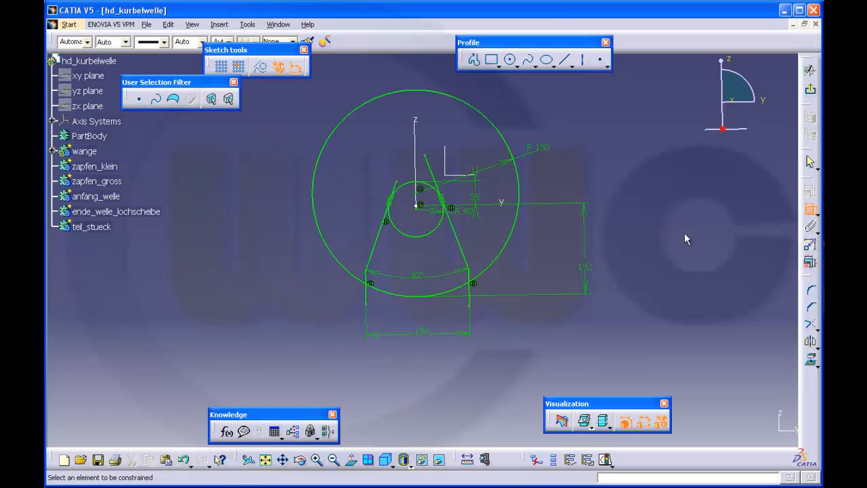
left_click(818, 330)
left_click(776, 340)
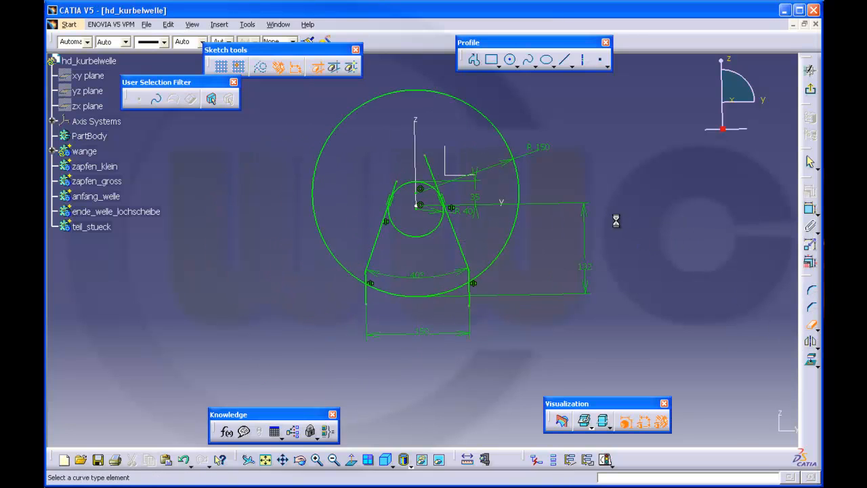
left_click(522, 174)
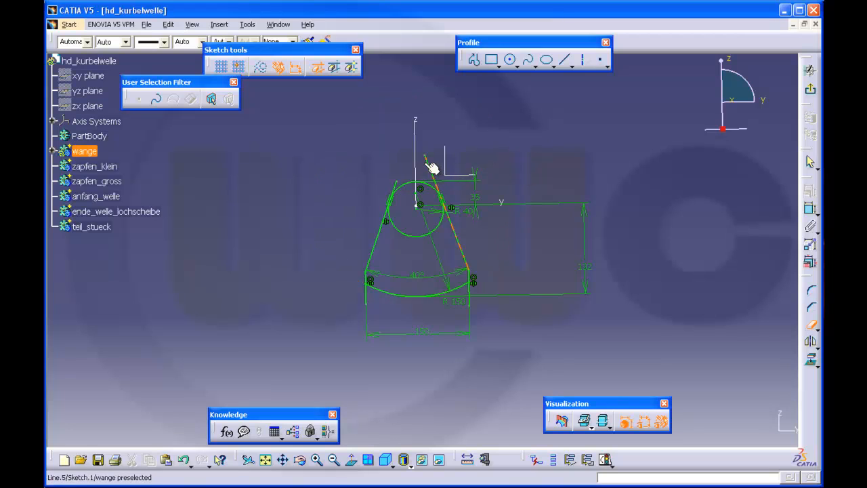
left_click(426, 166)
left_click(395, 184)
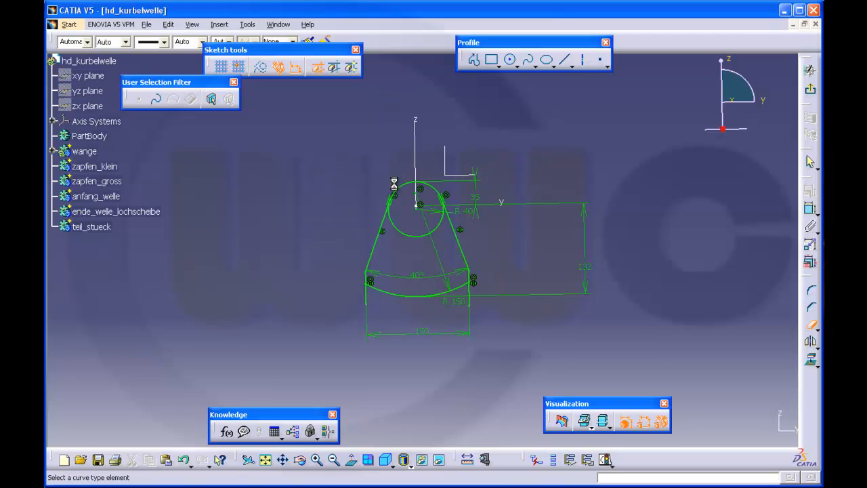
left_click(471, 302)
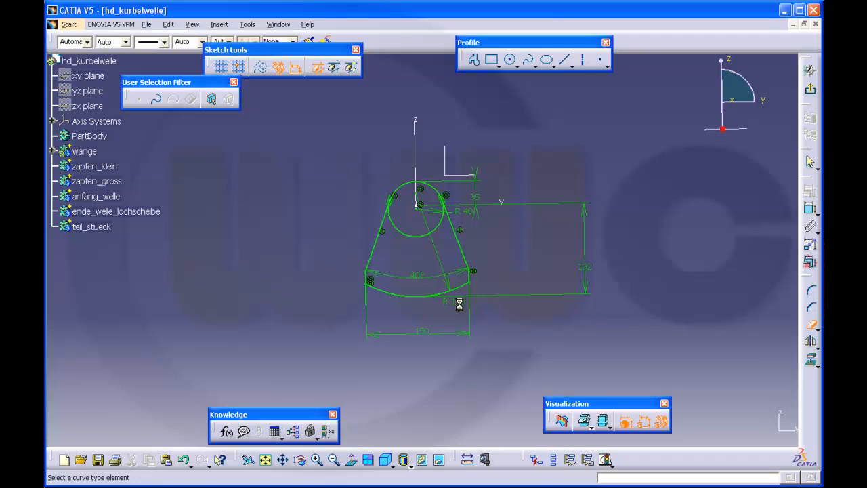
left_click(366, 295)
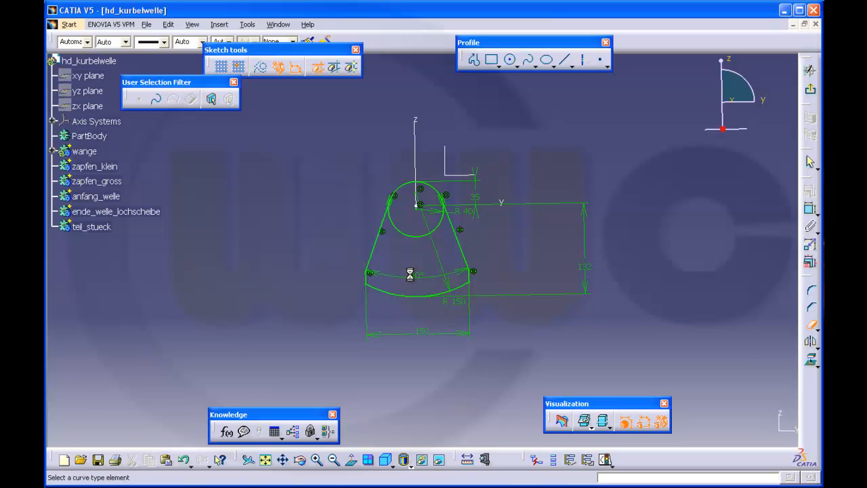
left_click(420, 237)
- Exit the sketch and pad the web outline with a length of 20 mm
mouse_move(536, 238)
middle_mouse_down()
mouse_move(526, 189)
mouse_move(551, 265)
mouse_move(577, 222)
middle_mouse_up()
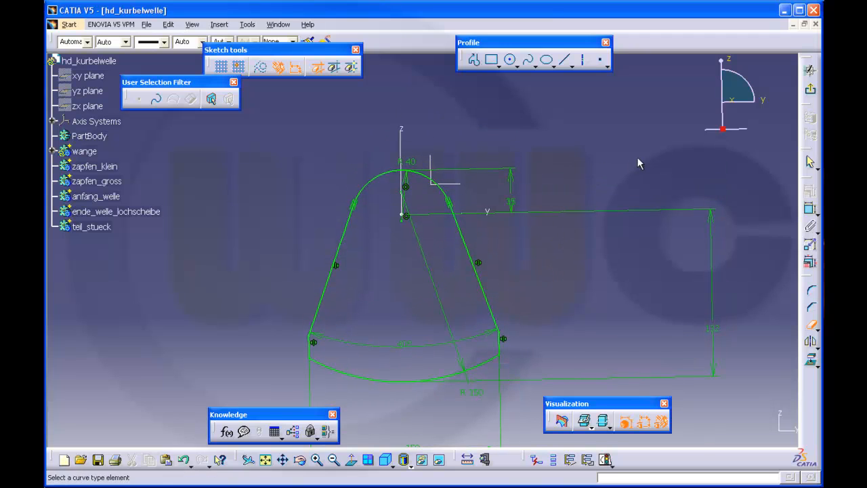
left_click(809, 69)
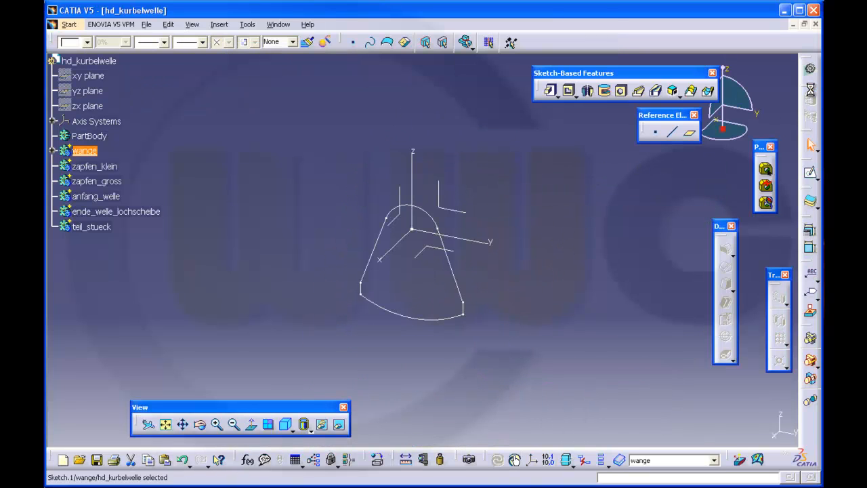
left_click(549, 90)
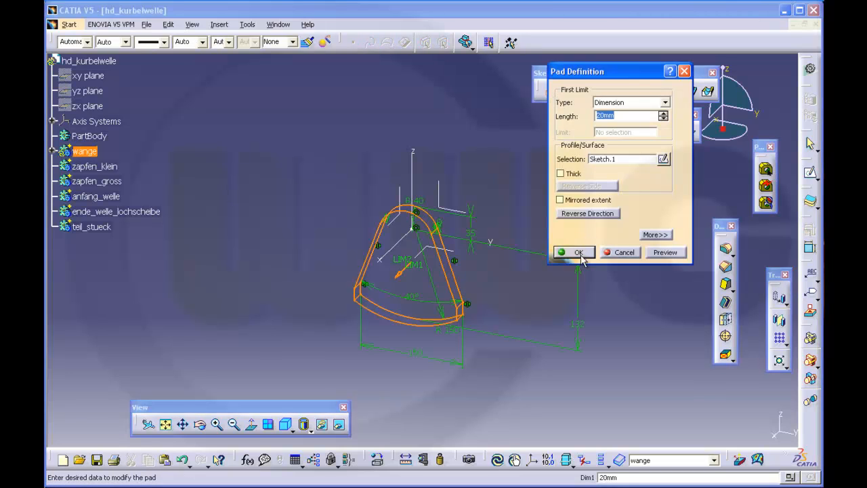
left_click(578, 253)
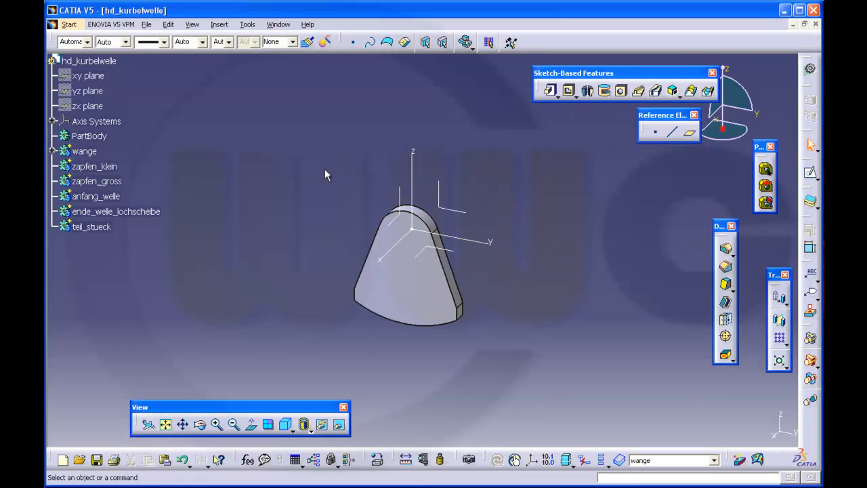
- Define zapfen_klein as the in-work object and display only the current body
right_click(100, 166)
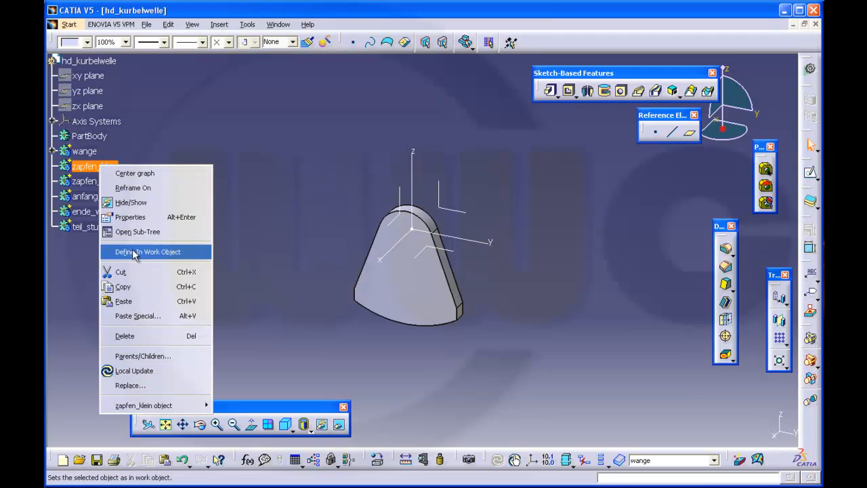
left_click(135, 252)
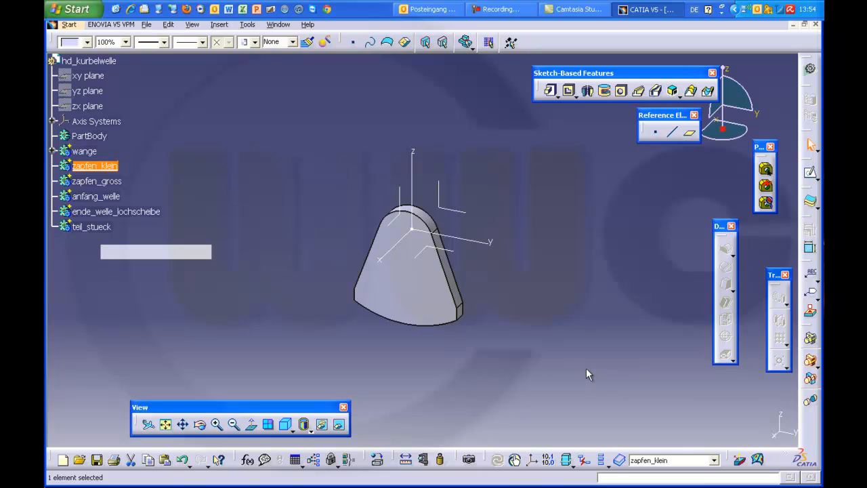
left_click(601, 460)
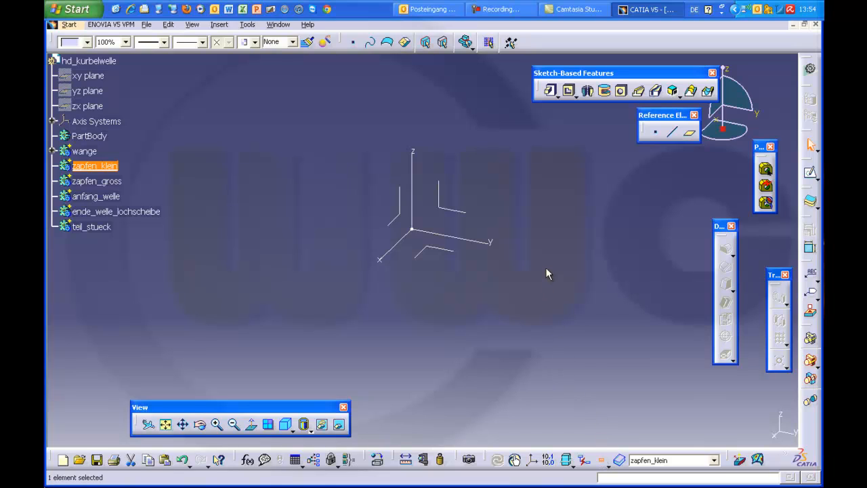
- Create a sketch on the yz plane of the axis system in zapfen_klein and hide the sketch's H and V axes
left_click(810, 173)
left_click(462, 212)
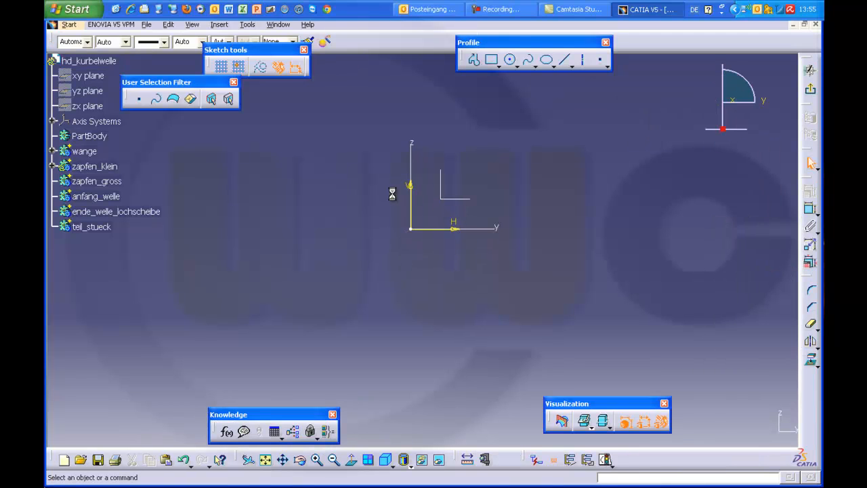
mouse_move(377, 171)
left_mouse_down()
mouse_move(456, 241)
mouse_move(479, 249)
left_mouse_up()
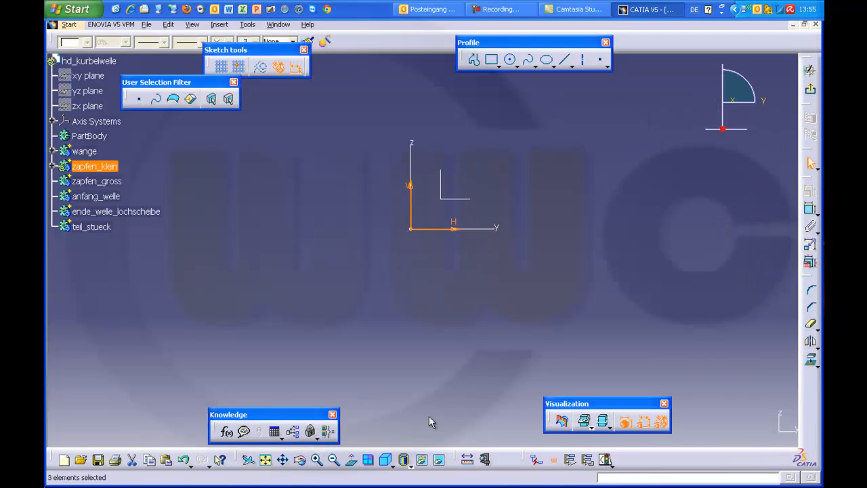
left_click(422, 459)
- Draw a closed U-shaped profile of eight straight lines, about 109 mm wide, above the y axis and beside the z axis
mouse_move(532, 269)
middle_mouse_down()
mouse_move(525, 264)
mouse_move(520, 309)
middle_mouse_up()
left_click(474, 60)
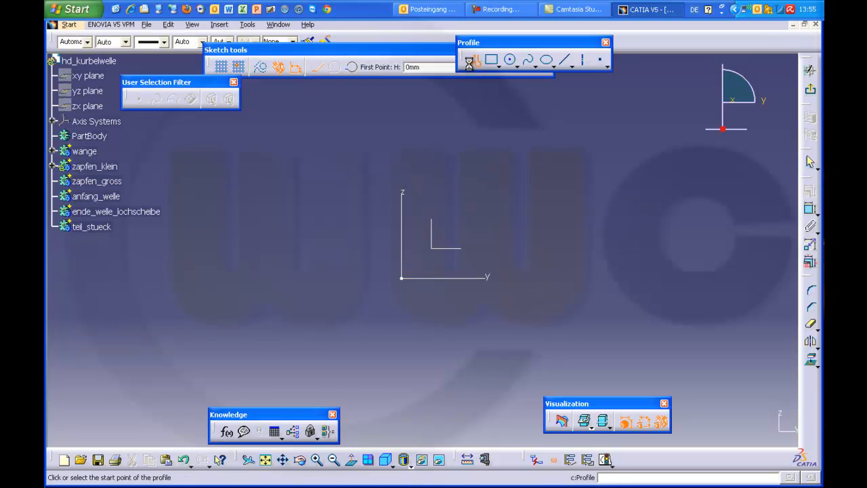
left_click(417, 267)
left_click(417, 201)
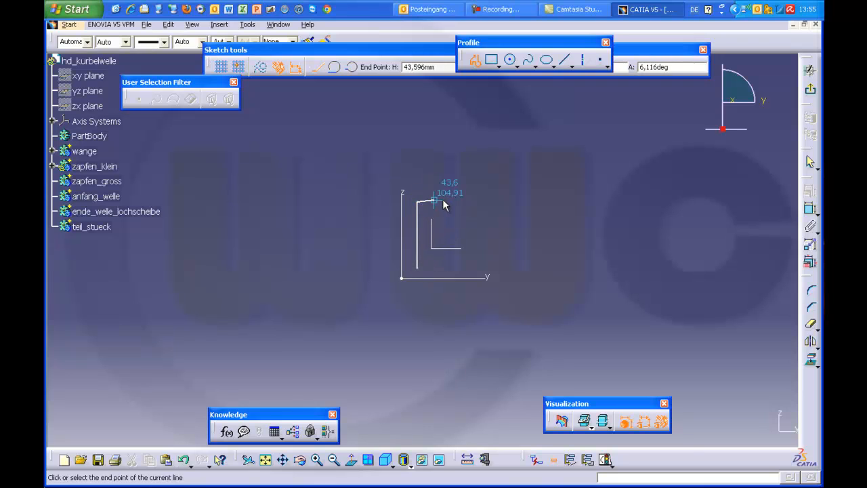
left_click(443, 201)
left_click(443, 248)
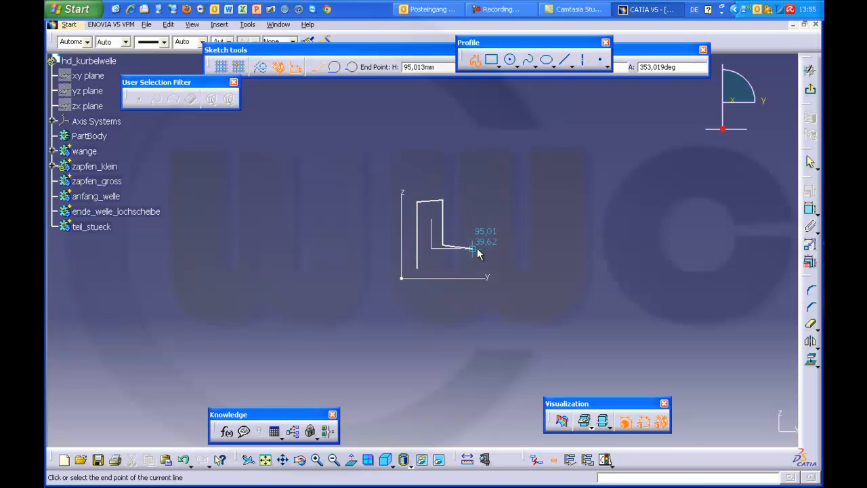
left_click(478, 248)
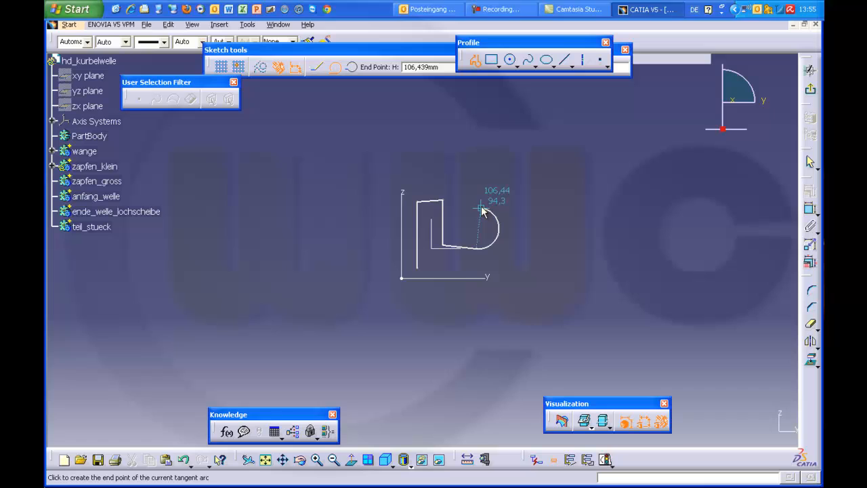
left_click(315, 67)
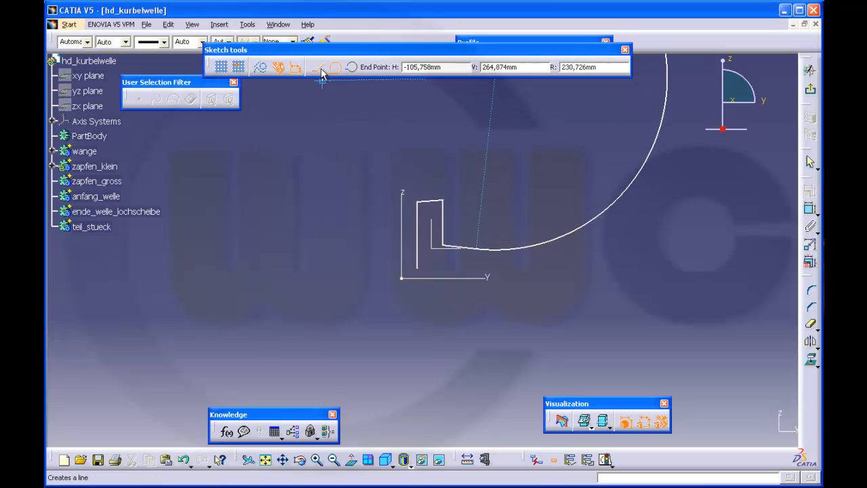
left_click(478, 197)
left_click(504, 196)
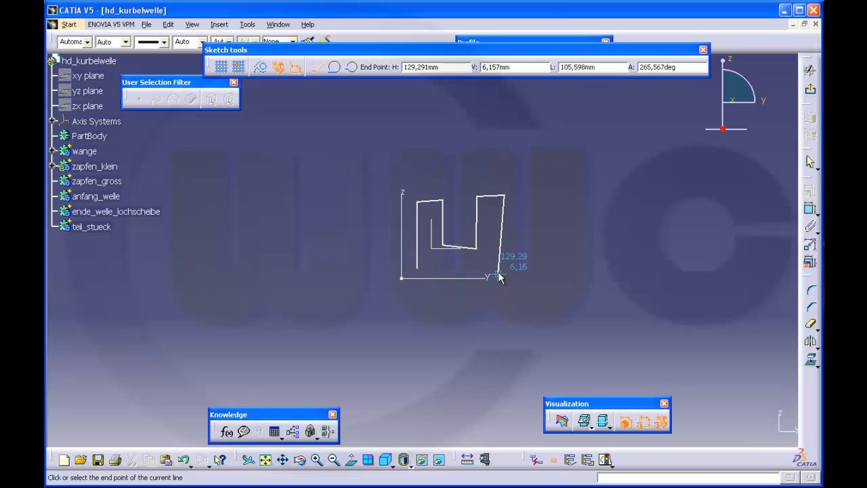
left_click(499, 268)
left_click(417, 268)
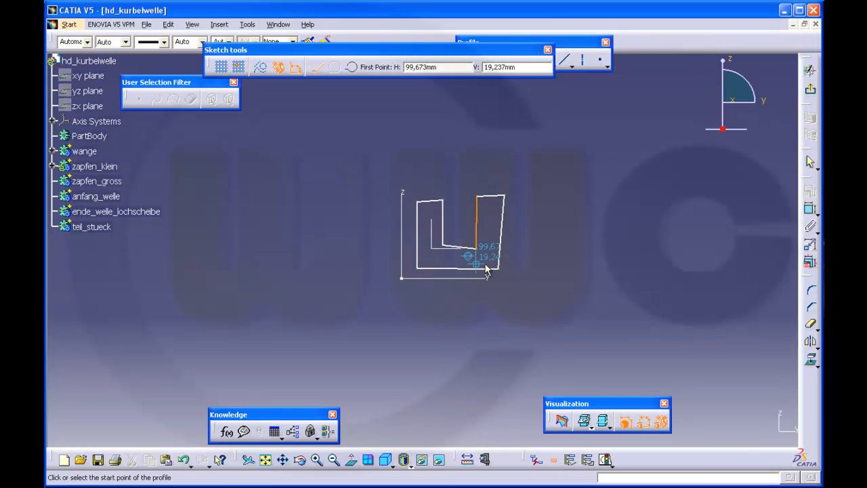
key("Escape")
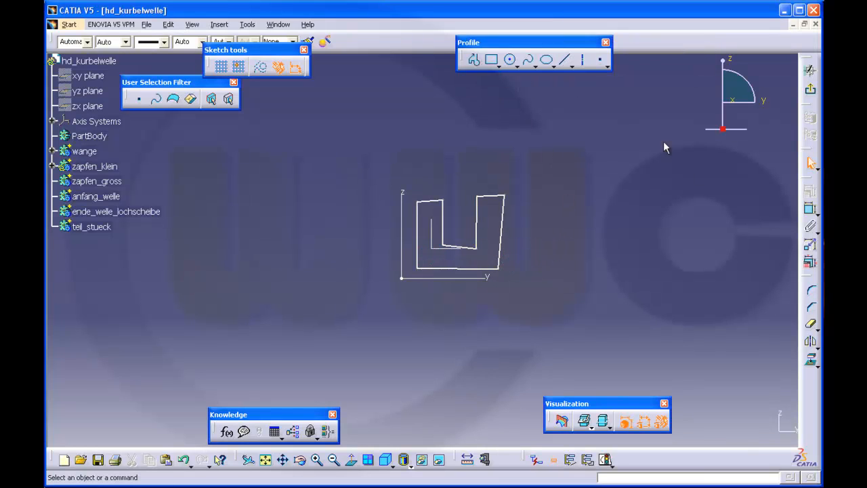
- Dimension the profile's overall width as a distance between its two outer side lines
left_click(810, 210)
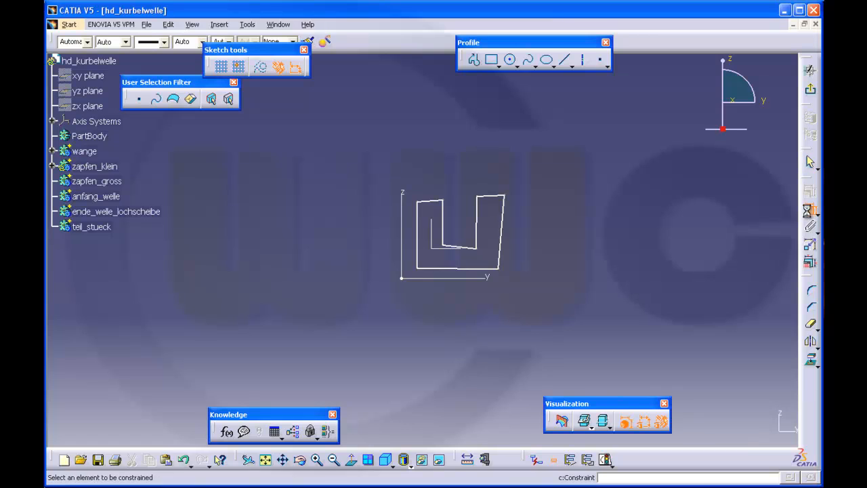
left_click(416, 255)
left_click(501, 249)
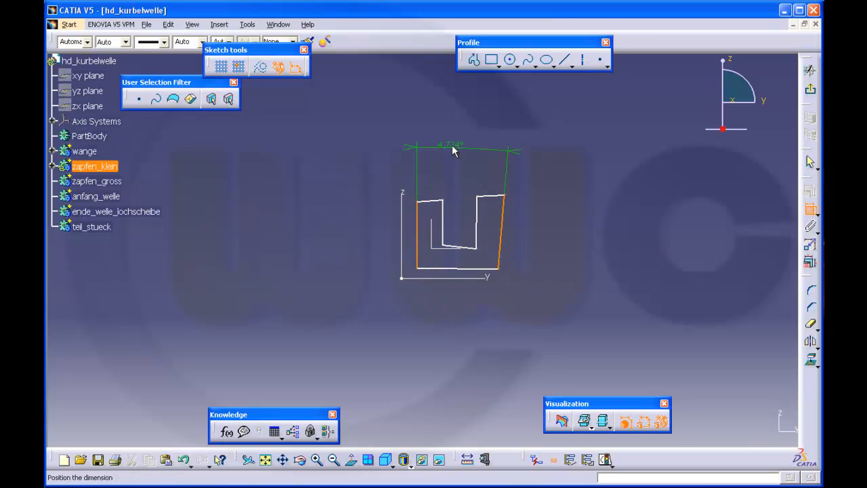
right_click(452, 146)
left_click(481, 180)
left_click(455, 157)
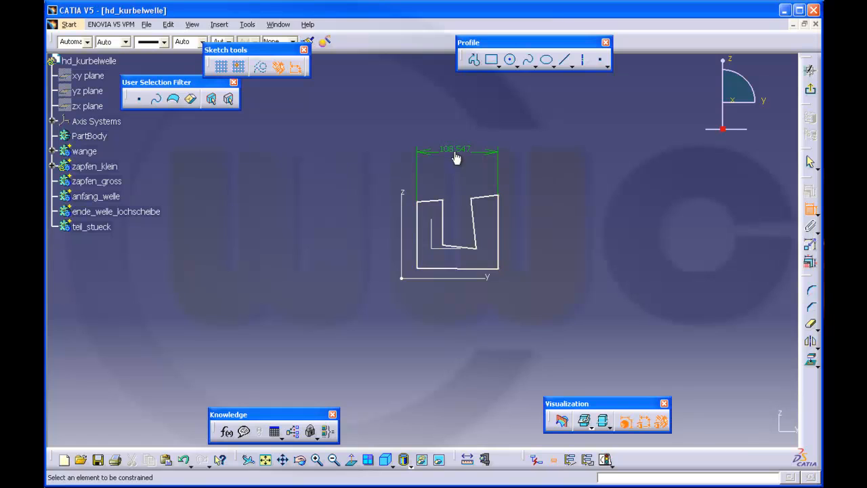
- Dimension the widths of the U profile's left and right arms as distances between their side lines
left_click(417, 224)
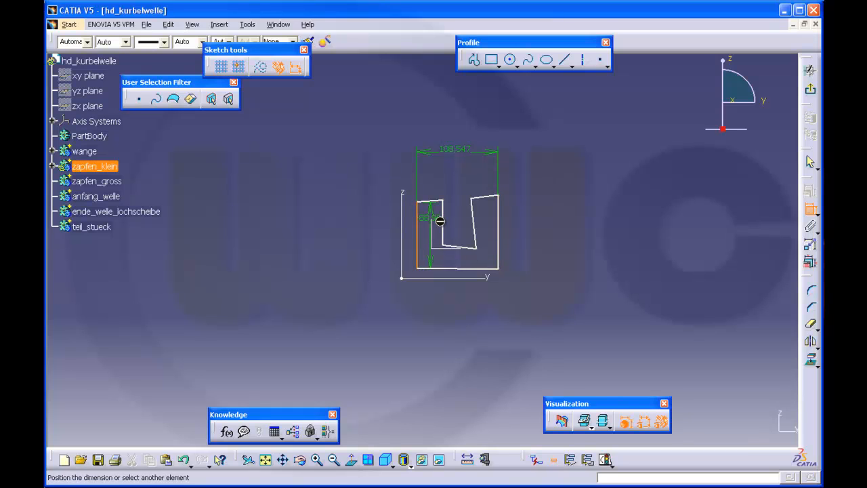
left_click(443, 218)
right_click(442, 178)
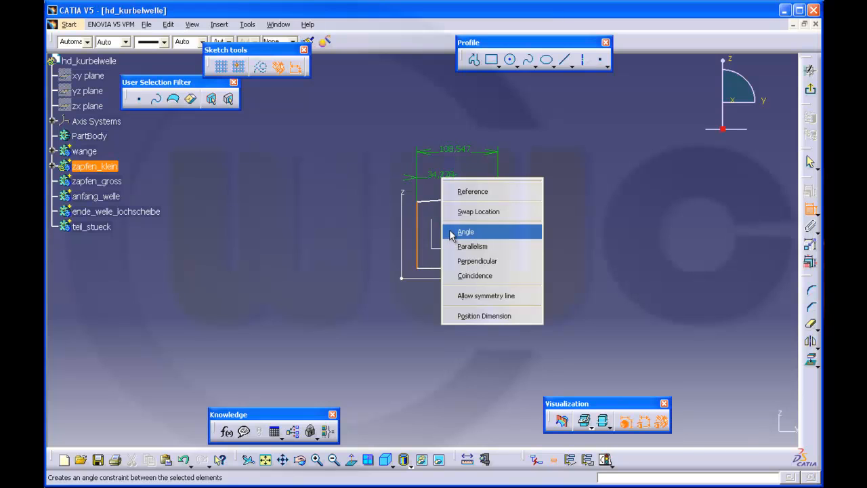
left_click(435, 184)
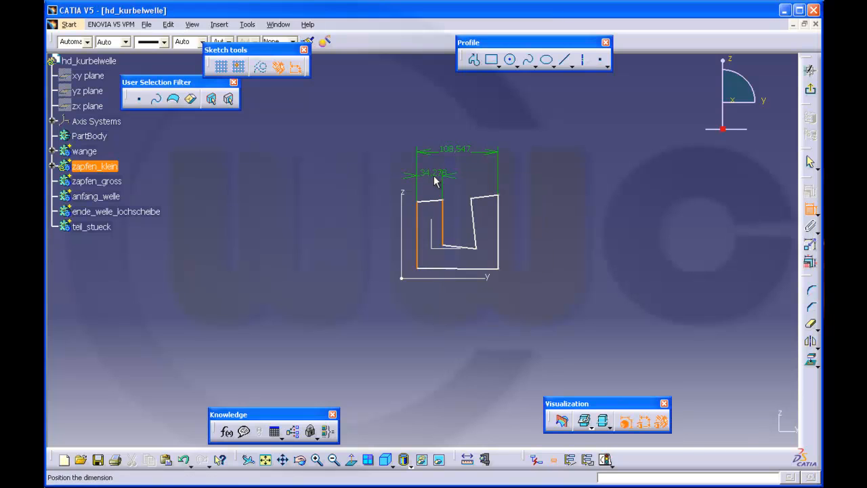
left_click(476, 222)
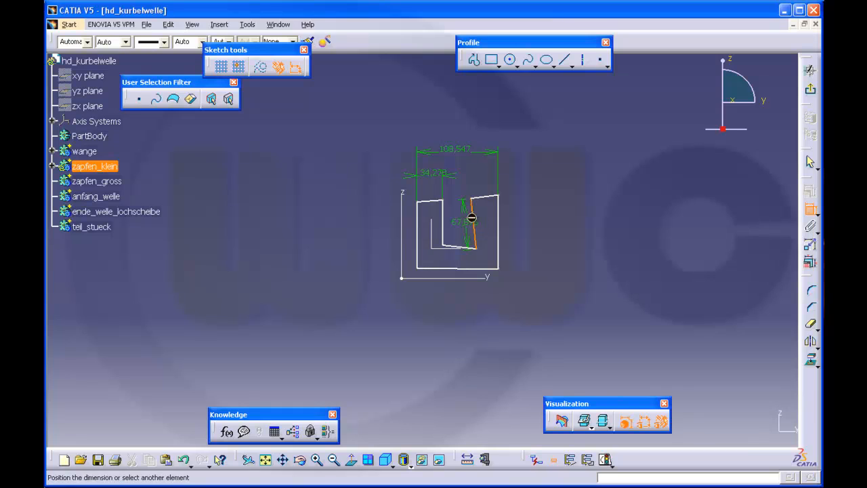
left_click(498, 220)
right_click(488, 214)
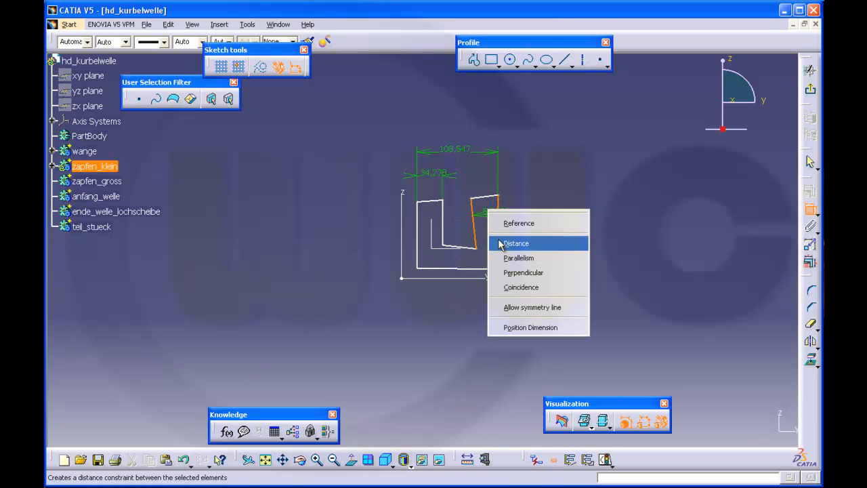
left_click(525, 244)
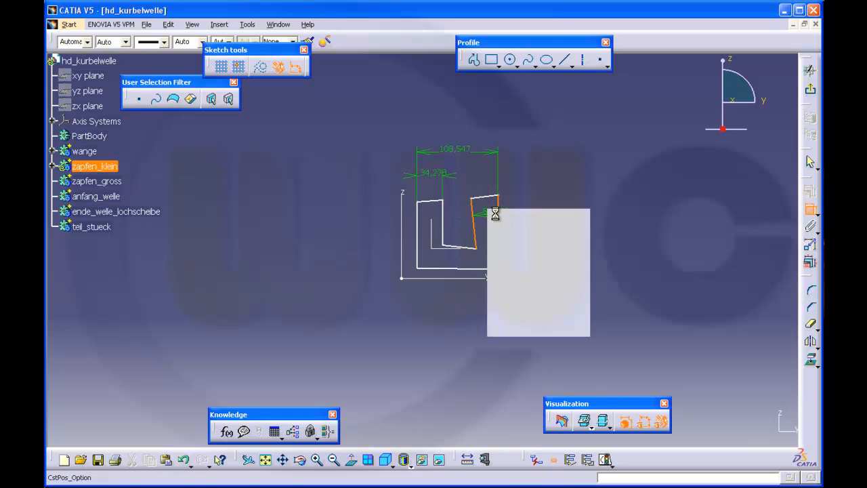
left_click(480, 183)
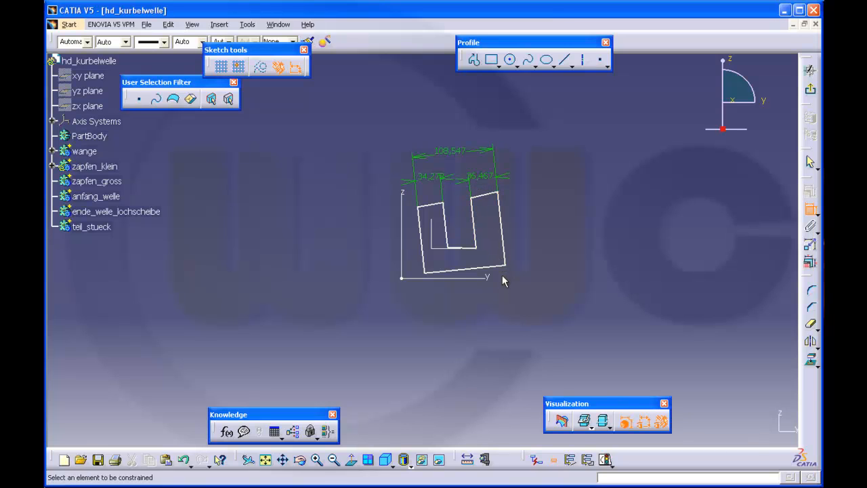
- Dimension the distance between the floor of the U's notch and the profile's base line
left_click(466, 248)
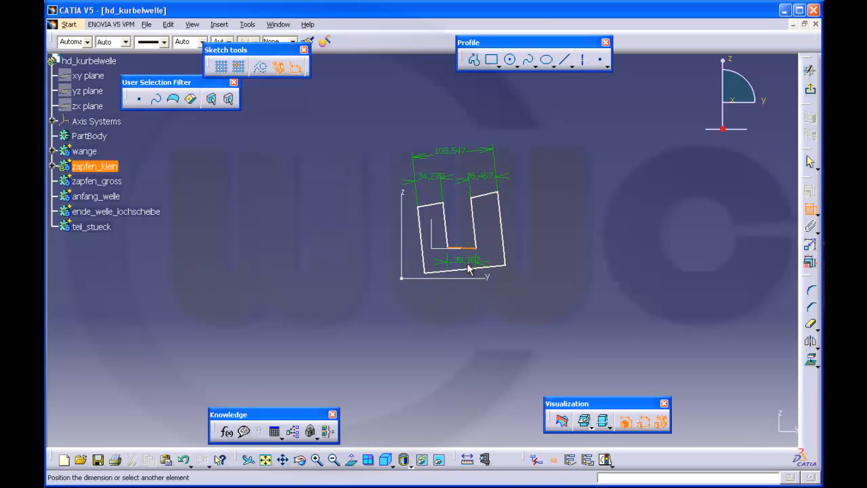
left_click(470, 268)
right_click(464, 261)
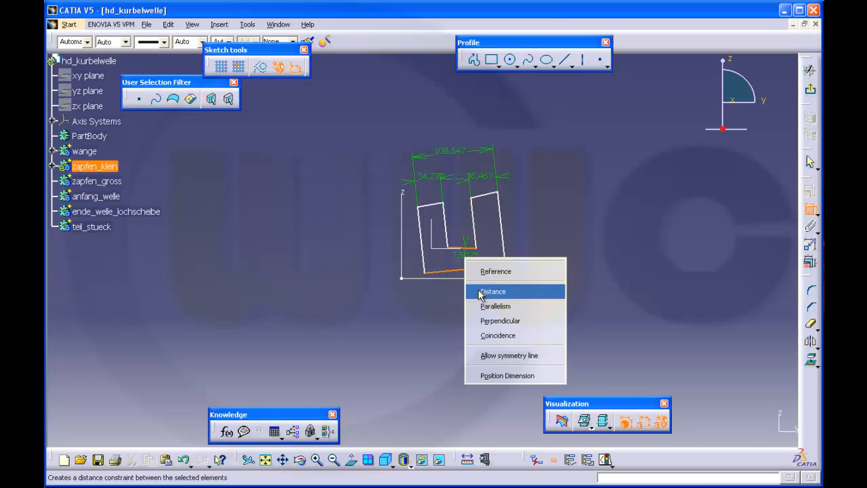
left_click(482, 290)
left_click(459, 265)
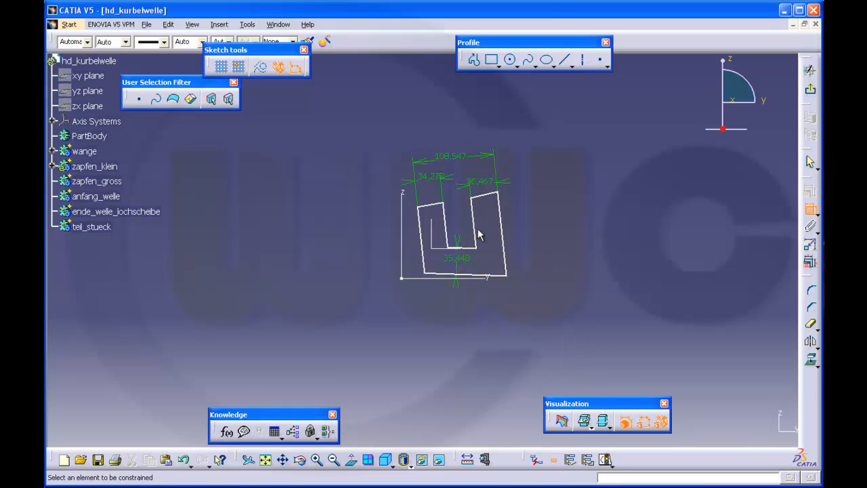
- Dimension the profile's overall height as the distance from the right arm's top line to the base line
left_click(486, 195)
left_click(494, 275)
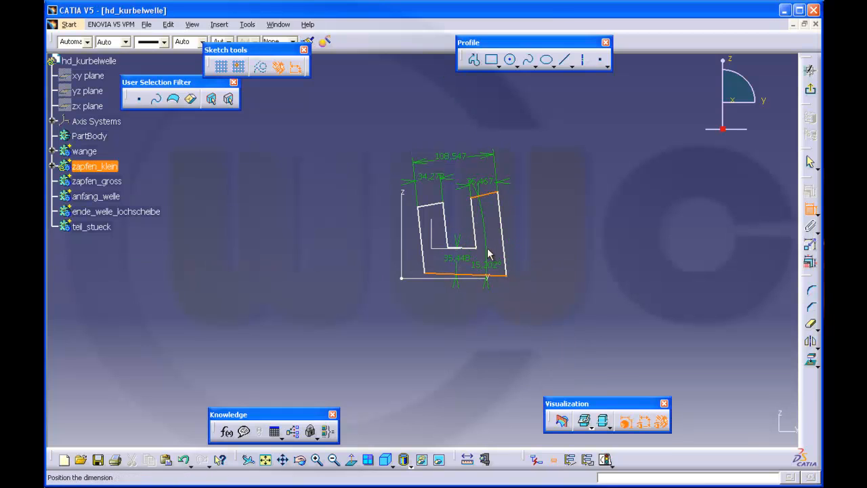
right_click(490, 246)
left_click(511, 275)
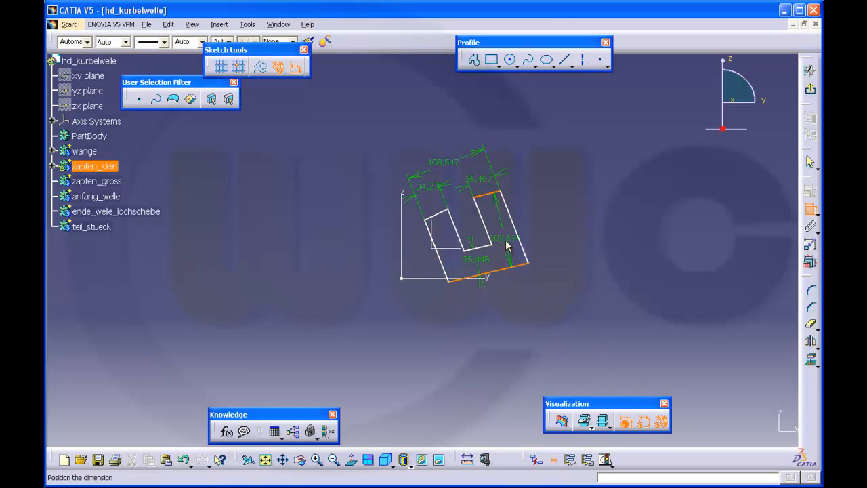
left_click(507, 246)
- Make the top line of the left arm coincident with the top line of the right arm
left_click(438, 214)
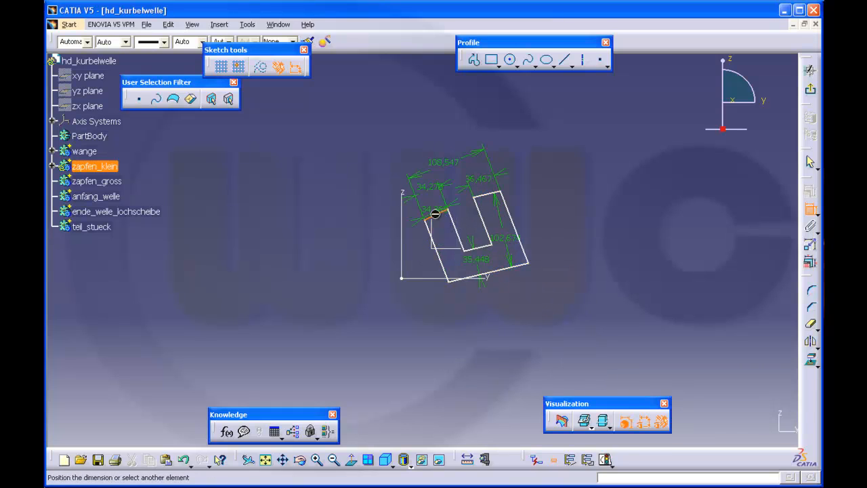
left_click(487, 196)
right_click(546, 189)
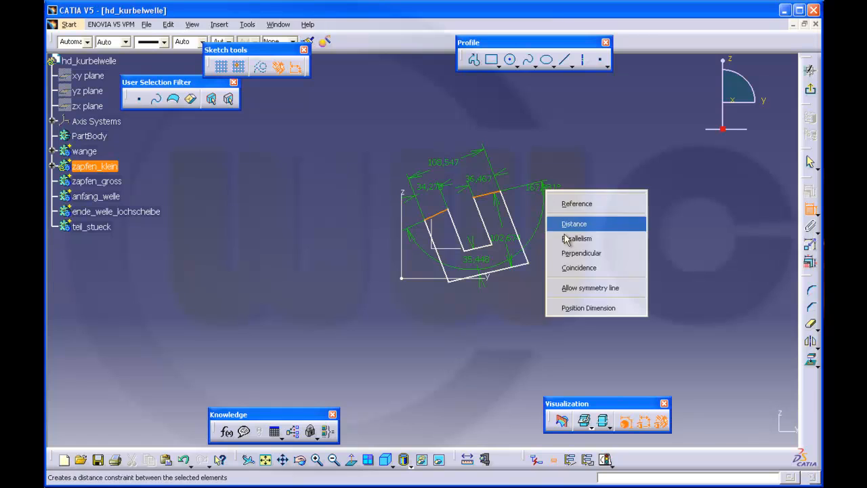
left_click(575, 268)
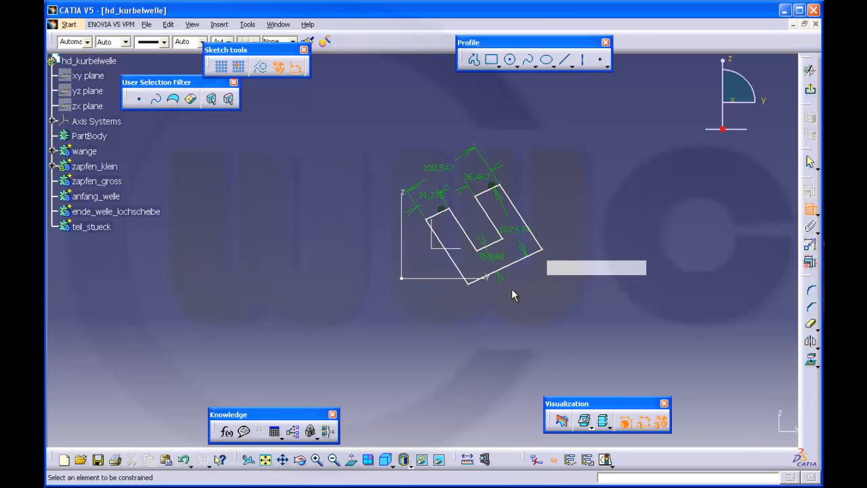
- Make the profile's base line coincident with the y axis and its outer left line coincident with the z axis
left_click(510, 266)
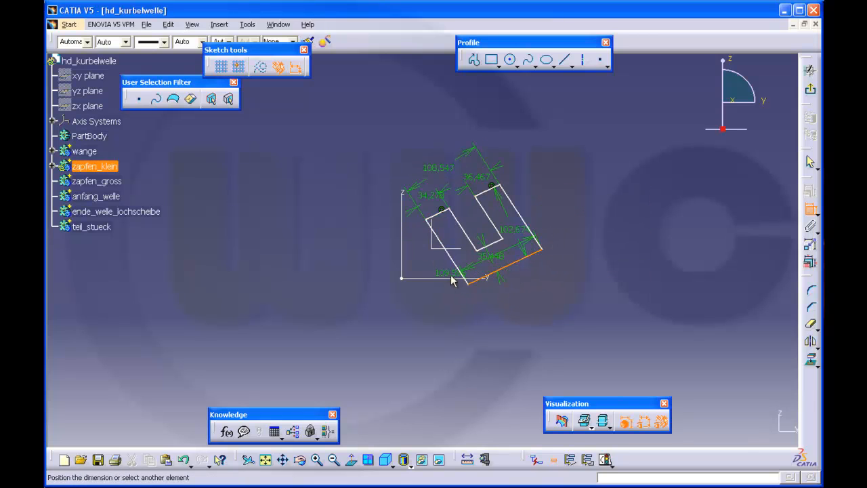
right_click(559, 284)
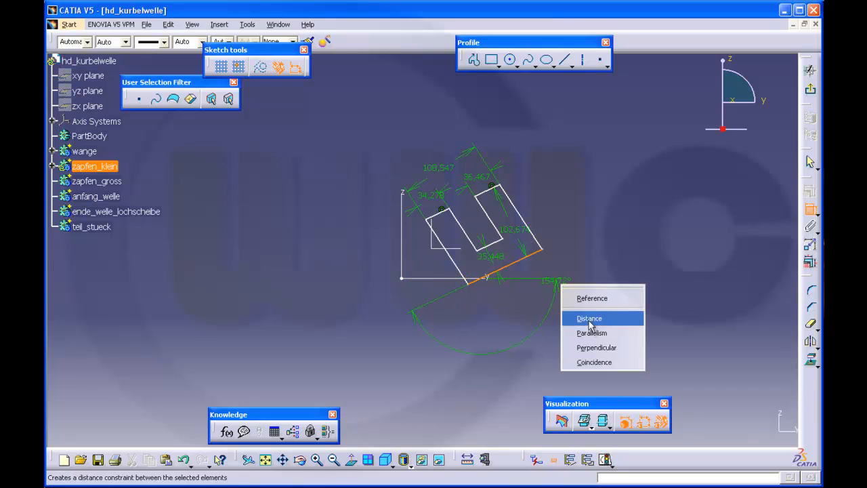
left_click(589, 357)
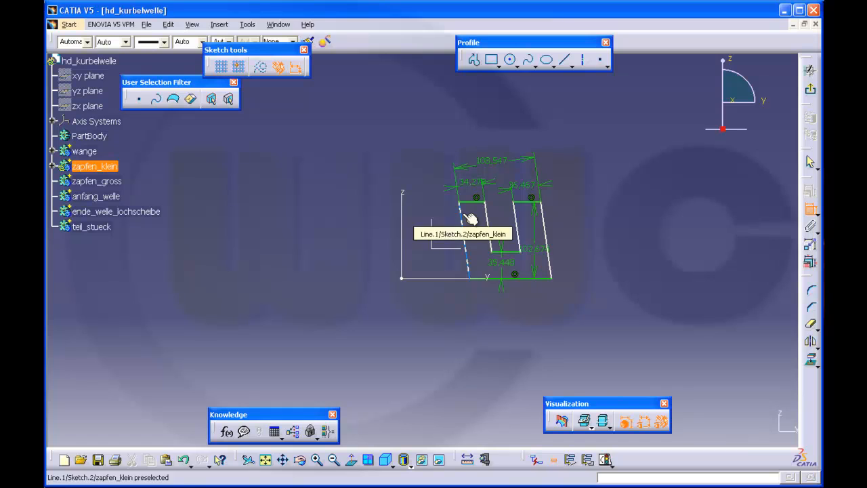
left_click(469, 218)
left_click(404, 195)
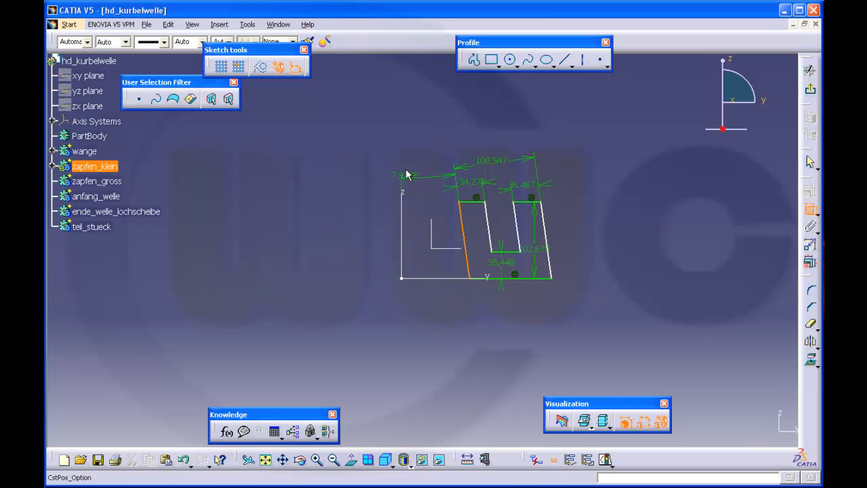
right_click(404, 180)
left_click(441, 243)
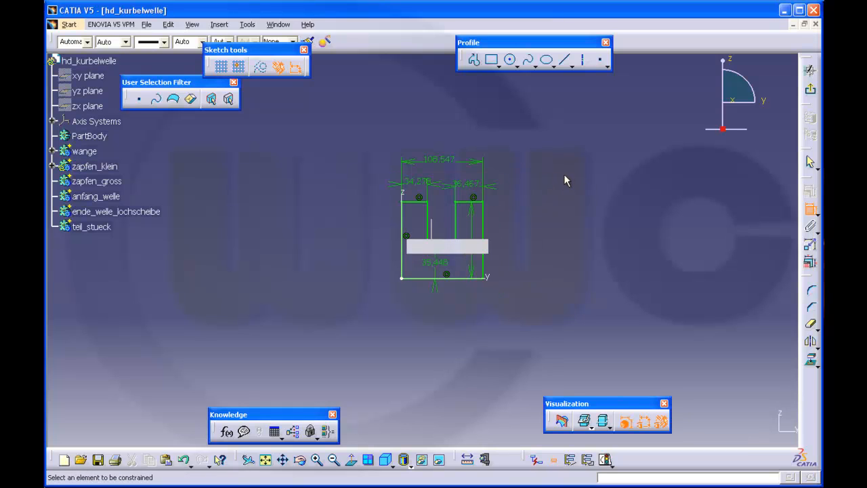
key("Escape")
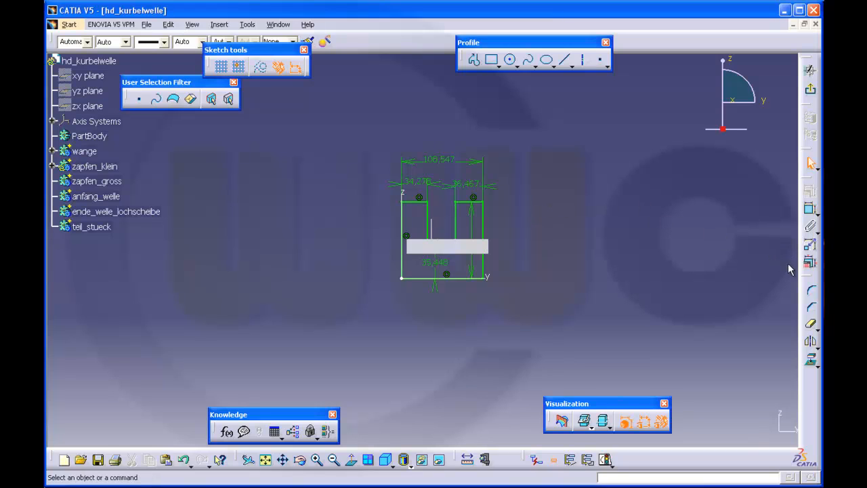
- Edit the profile's constraints together, setting the overall height to 28 mm and the notch floor's distance from the base line to 24 mm
left_click(810, 262)
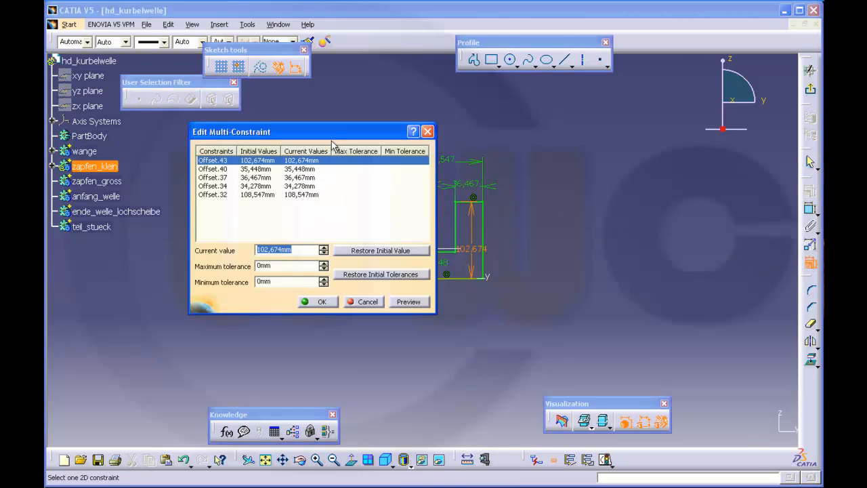
left_click_drag(331, 138, 237, 154)
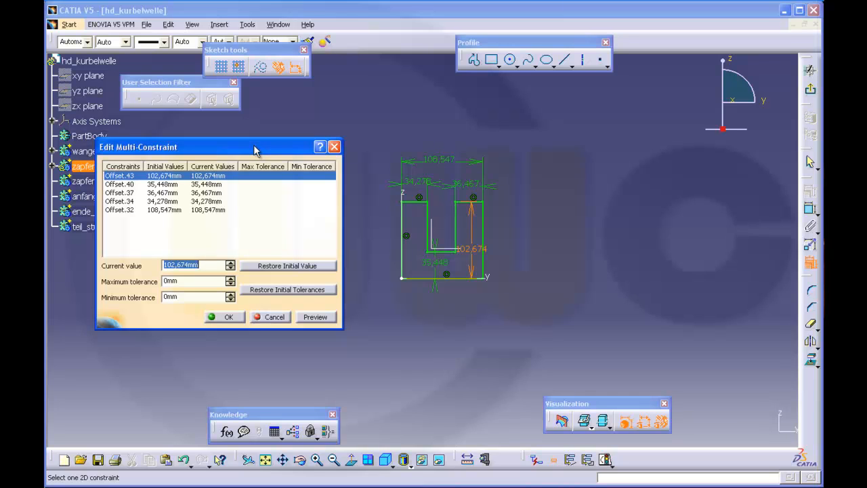
type("28")
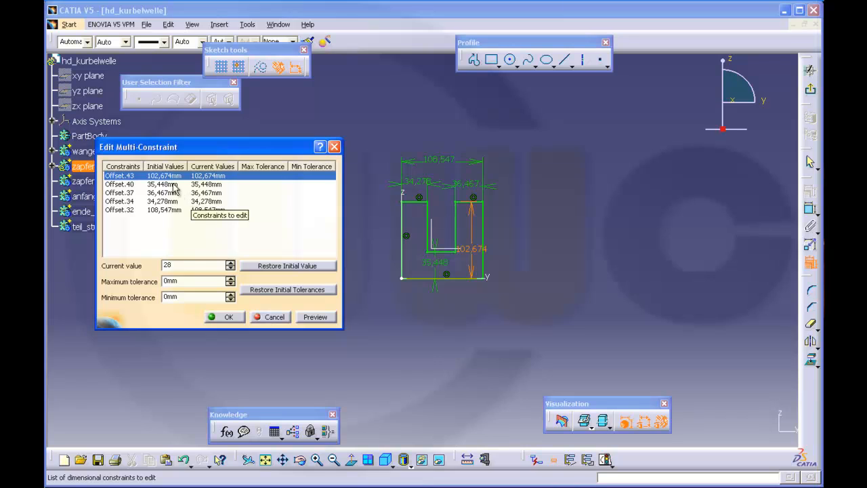
left_click(173, 184)
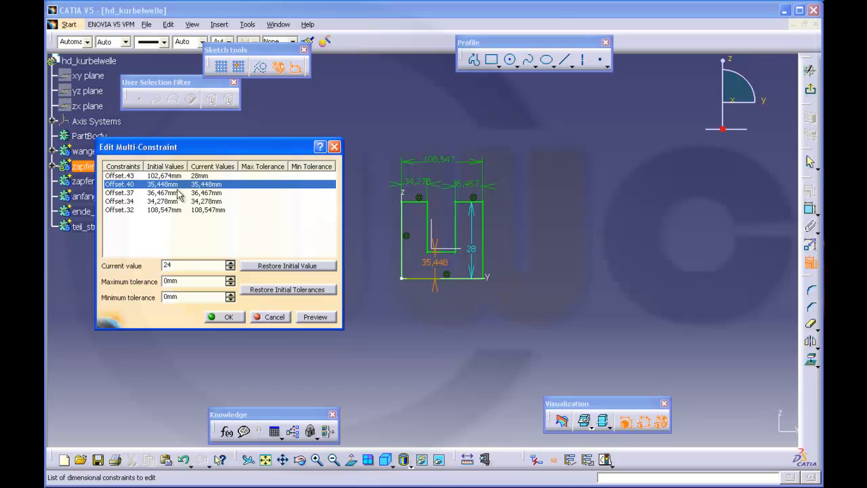
type("24")
- Set the width of both arms to 5 mm and the profile's overall width to 40 mm, and apply the constraint values
left_click(178, 193)
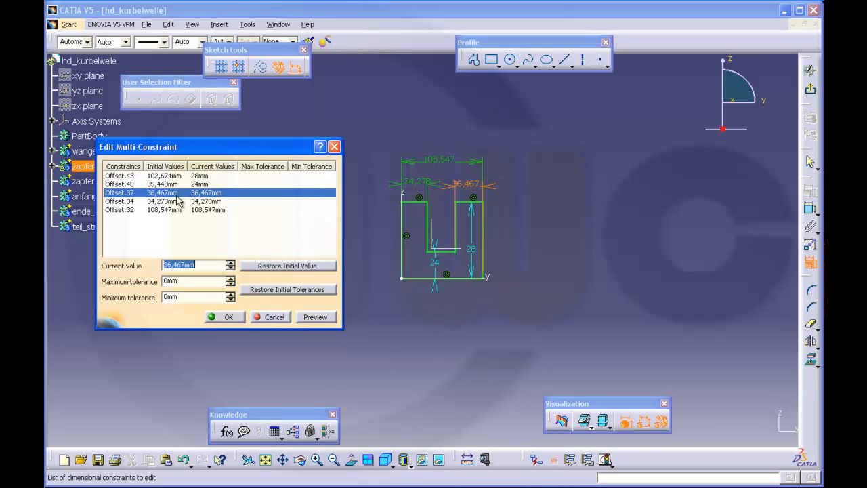
type("5")
left_click(177, 201)
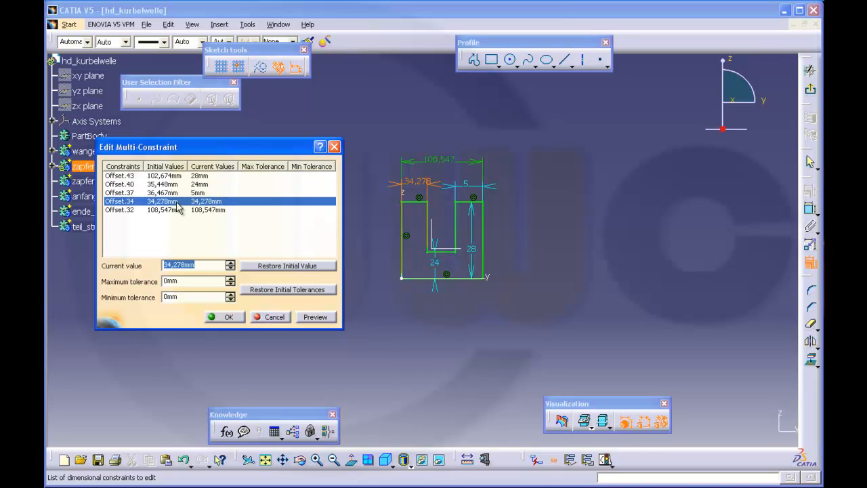
type("5")
left_click(177, 210)
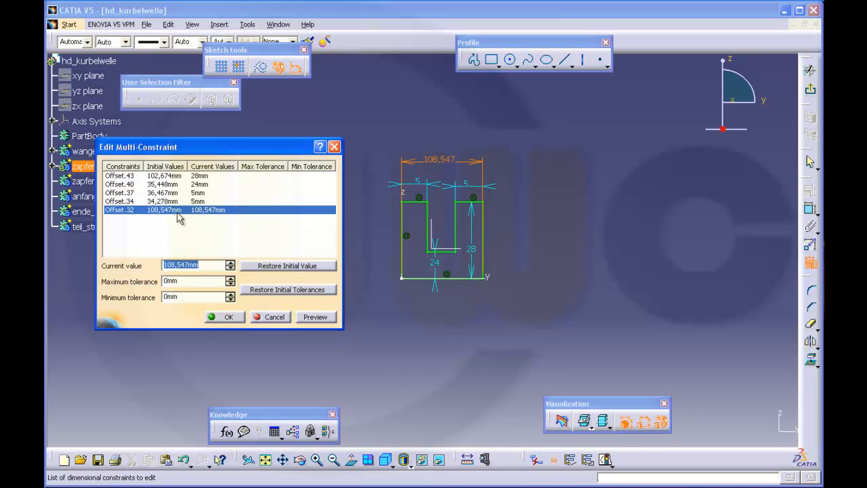
type("40mm")
left_click(228, 317)
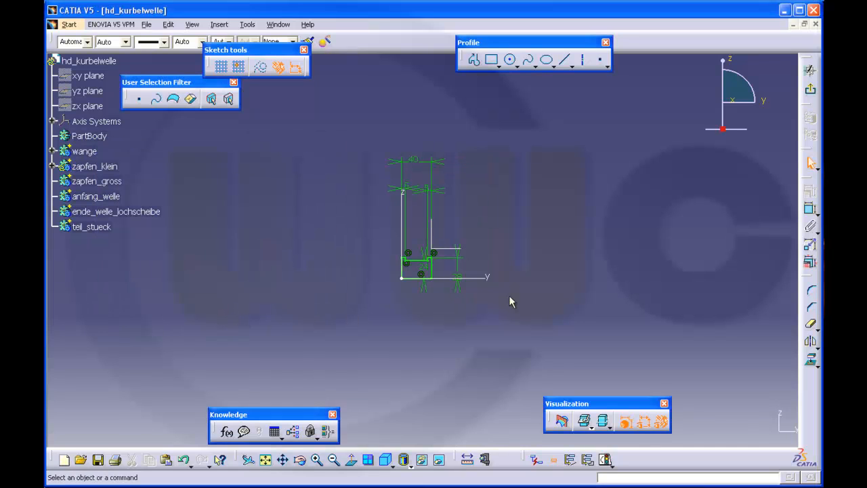
- Convert the profile's base line into the sketch's rotation axis
middle_click_drag(509, 296, 506, 231)
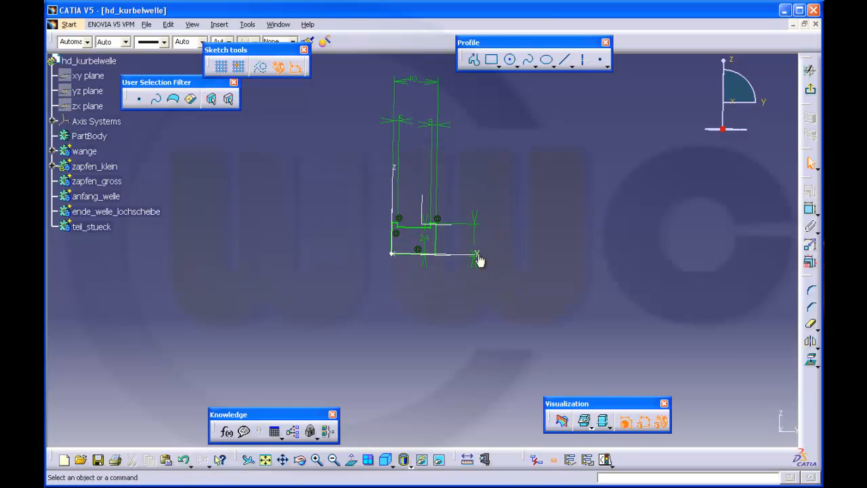
mouse_move(478, 260)
middle_mouse_down()
mouse_move(441, 265)
mouse_move(454, 298)
middle_mouse_up()
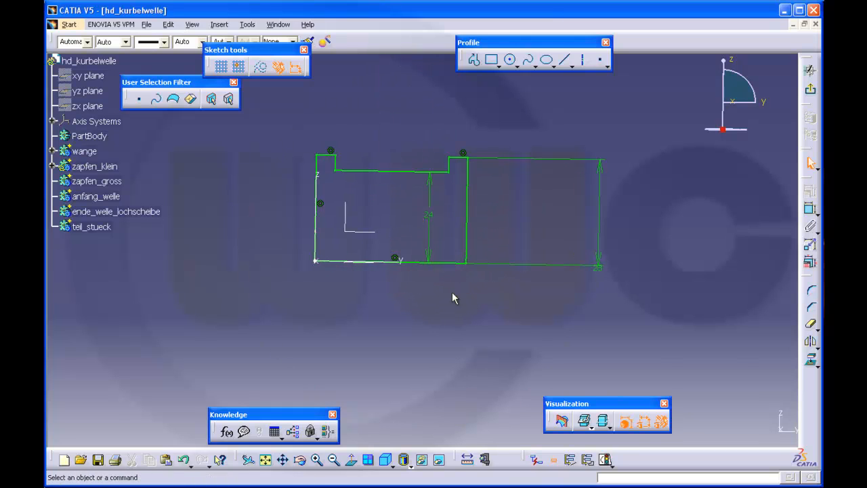
left_click(440, 263)
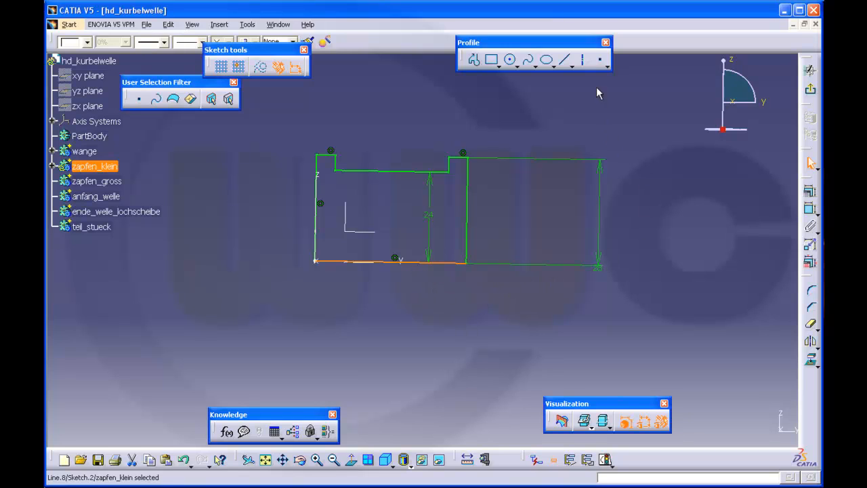
left_click(583, 61)
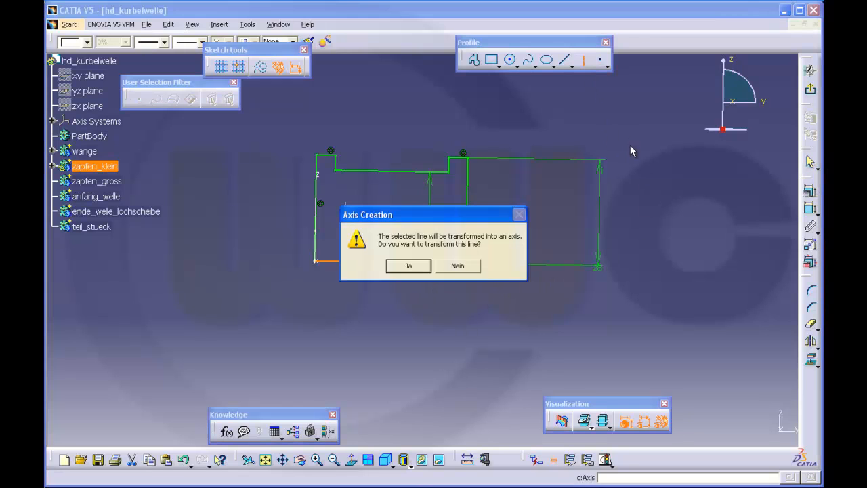
left_click(409, 265)
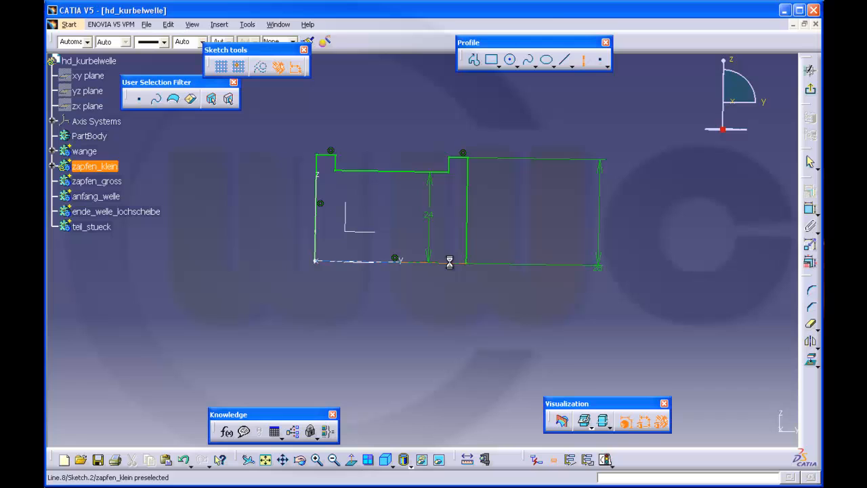
- Leave the sketch and revolve it 360 degrees about the sketch axis as a Shaft in zapfen_klein
left_click(810, 90)
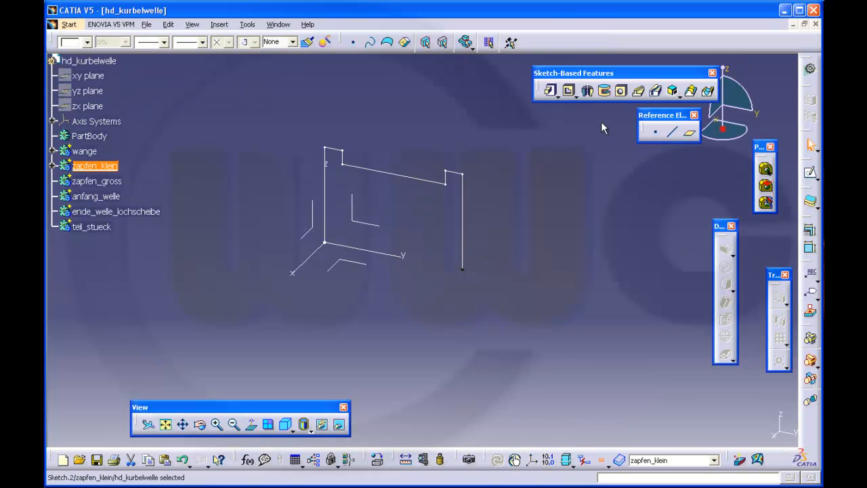
left_click(586, 90)
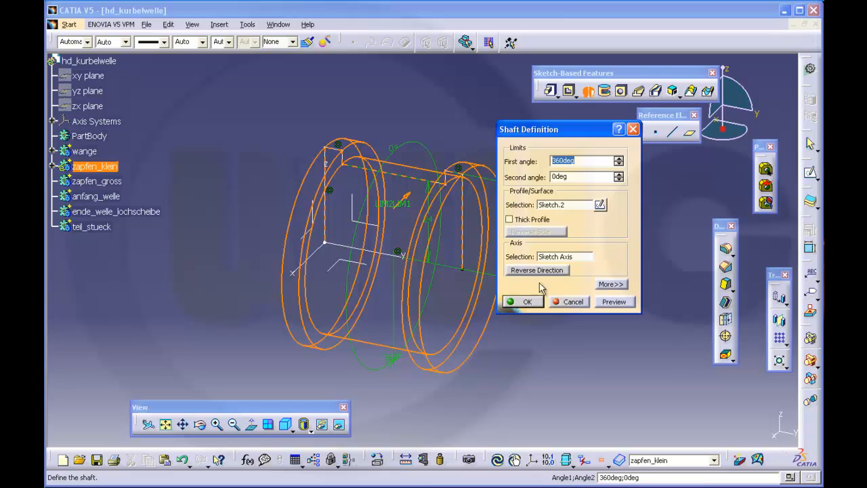
left_click(520, 301)
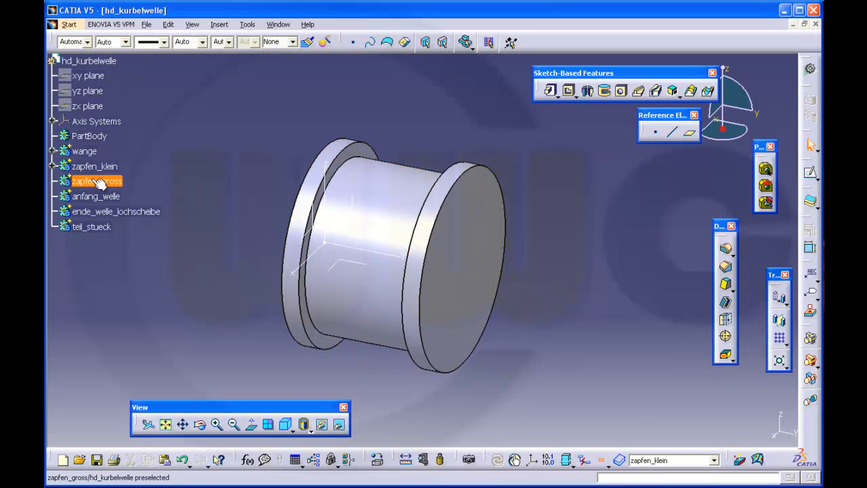
- Make zapfen_gross the active body and paste a copy of the zapfen_klein shaft's sketch into it
right_click(100, 187)
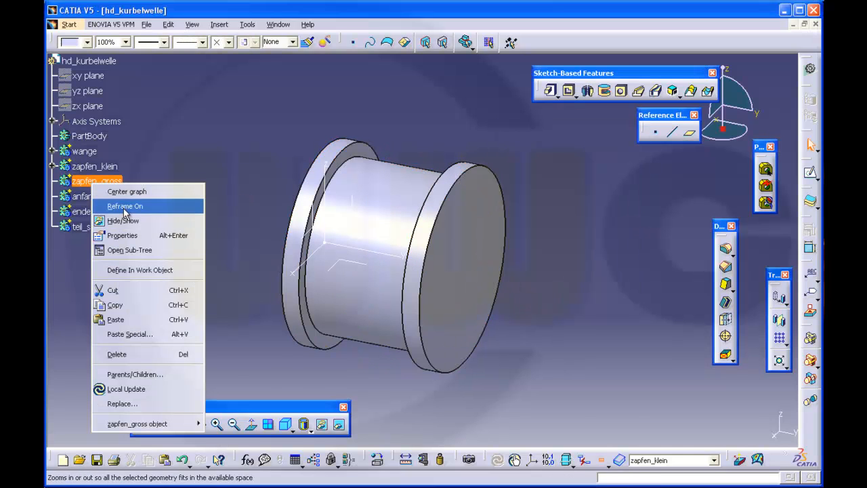
left_click(160, 270)
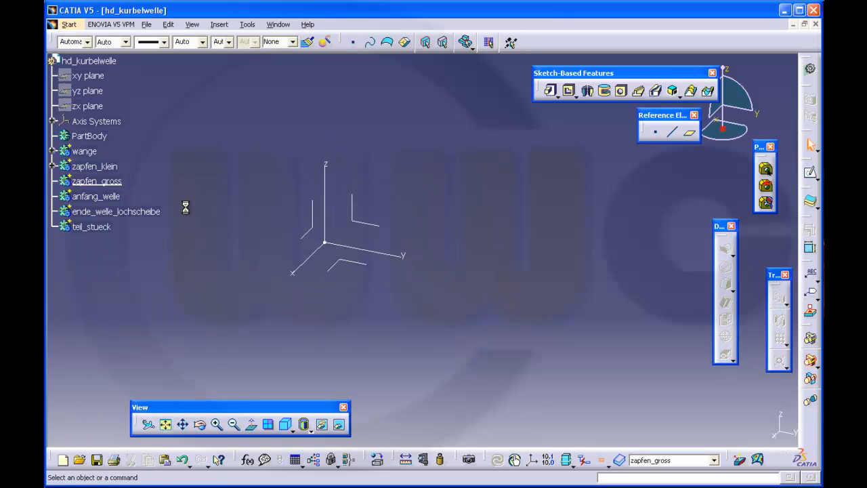
left_click(93, 166)
left_click(52, 166)
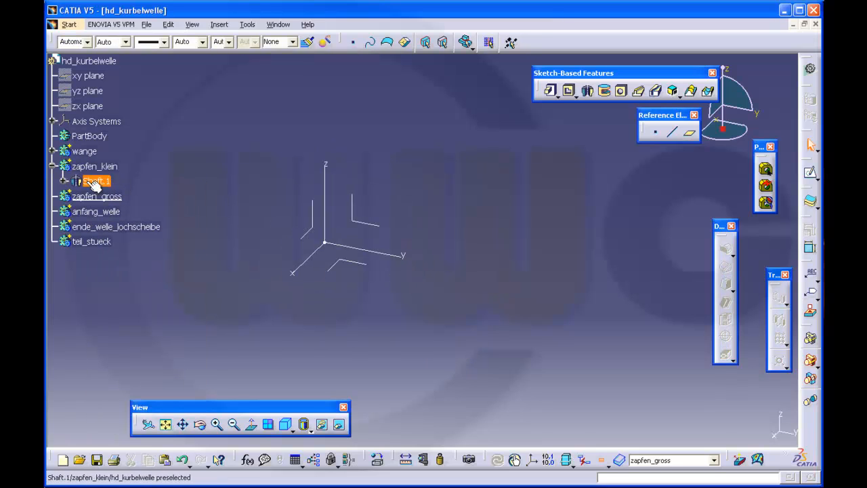
left_click(63, 181)
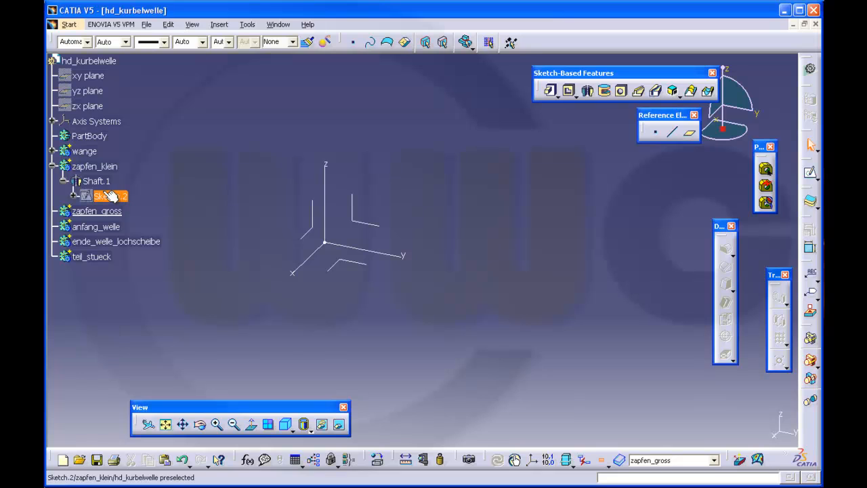
right_click(105, 196)
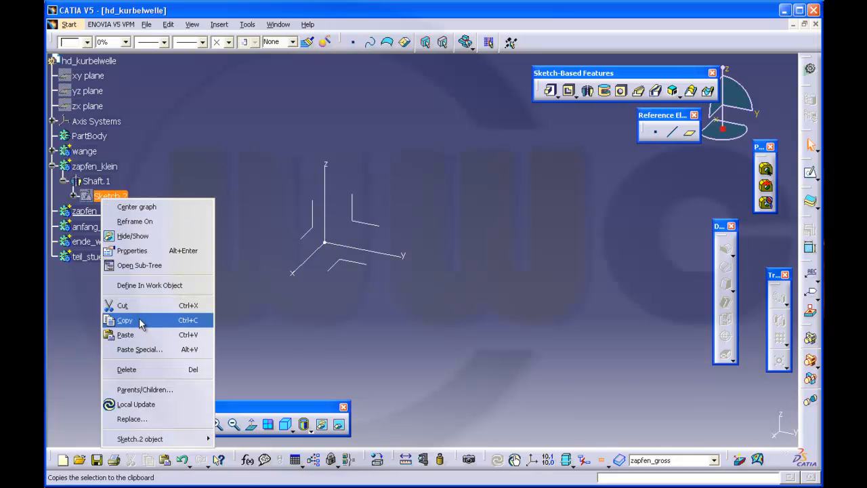
left_click(140, 319)
right_click(101, 211)
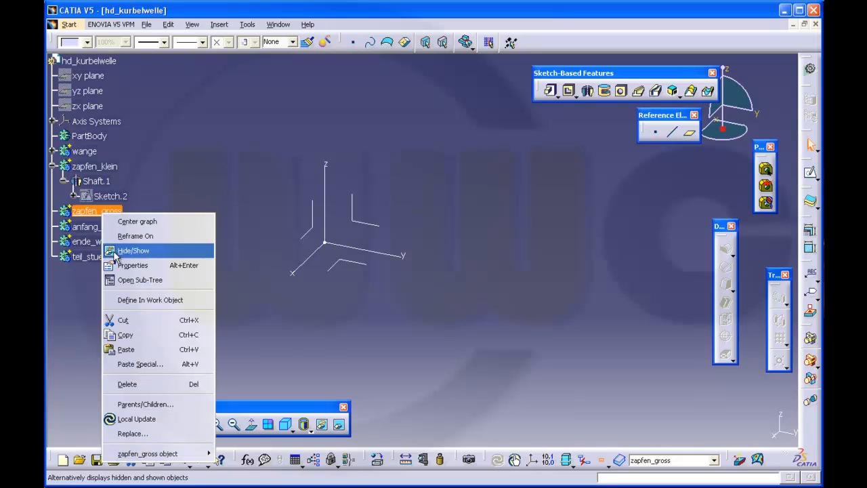
left_click(129, 349)
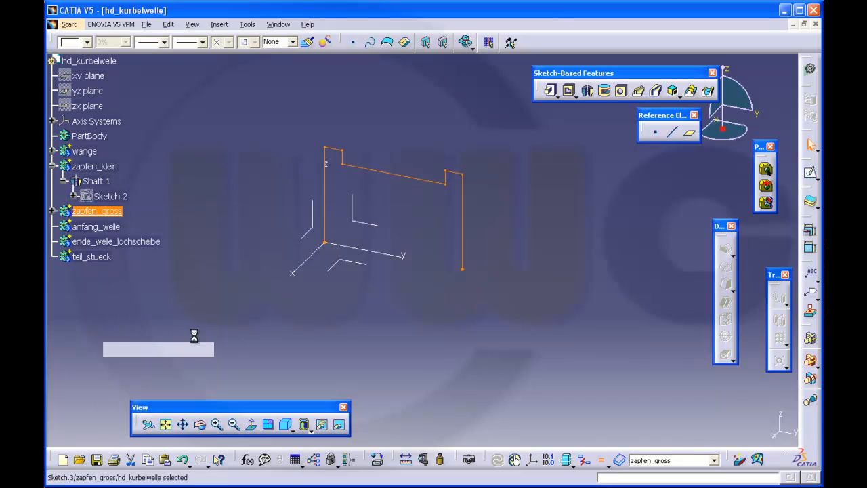
left_click(296, 293)
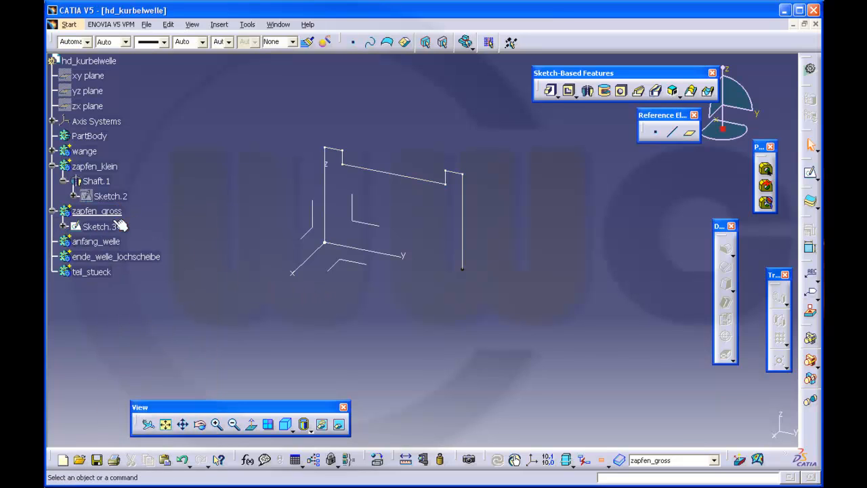
- In the copied zapfen_gross sketch, set the overall height to 42 mm and the notch floor's distance from the base line to 38 mm
double_click(99, 226)
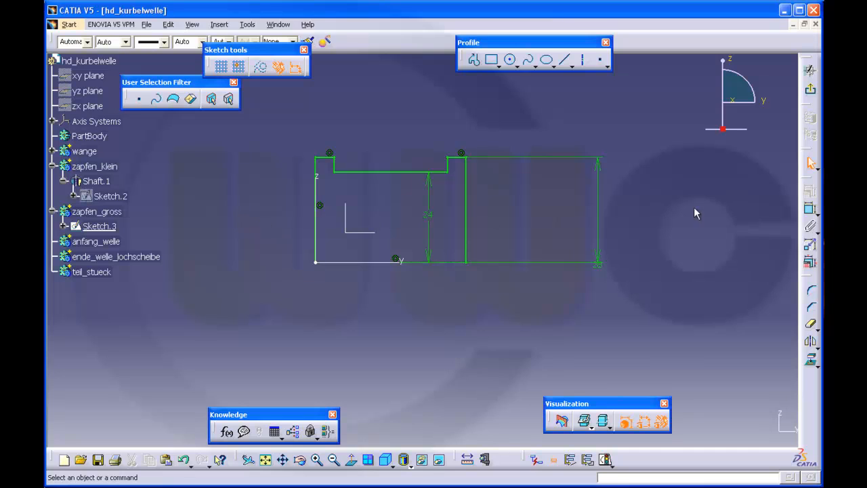
double_click(601, 261)
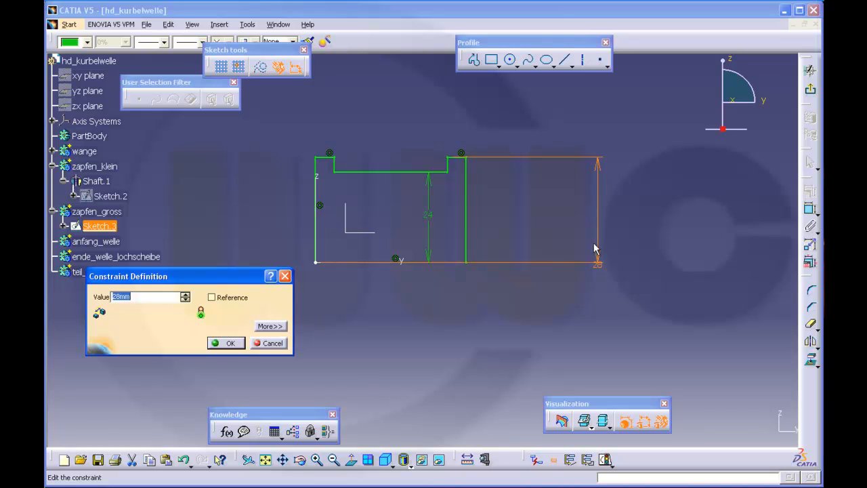
key("Return")
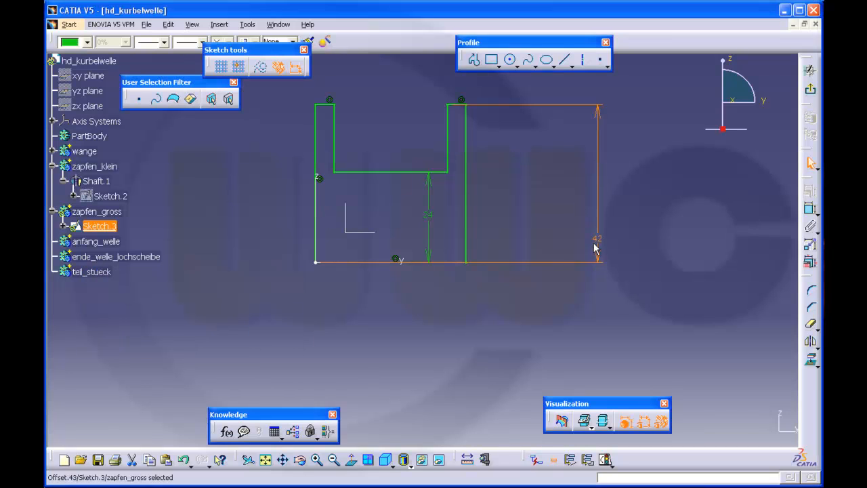
double_click(429, 216)
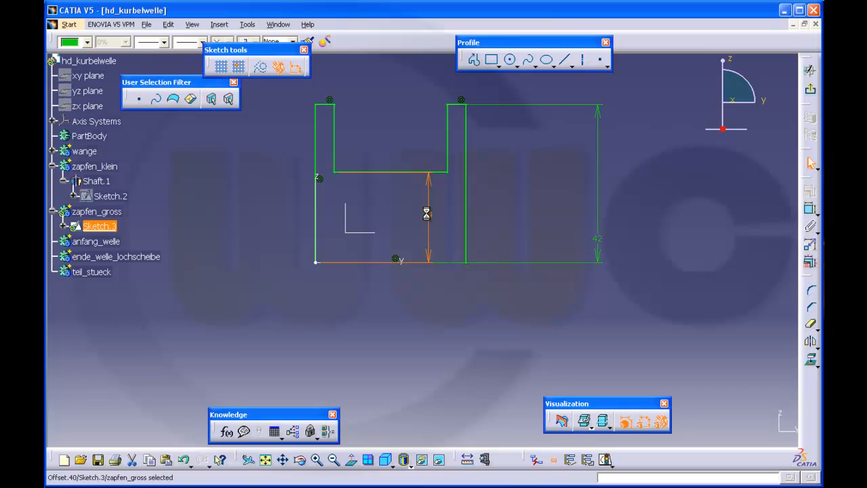
type("38")
key("Return")
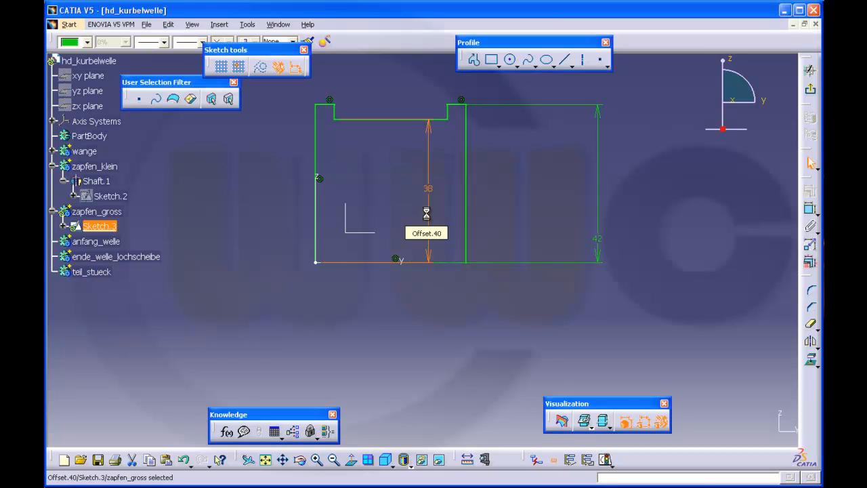
- Leave the zapfen_gross sketch and revolve it 360 degrees about its sketch axis as a Shaft
left_click(811, 95)
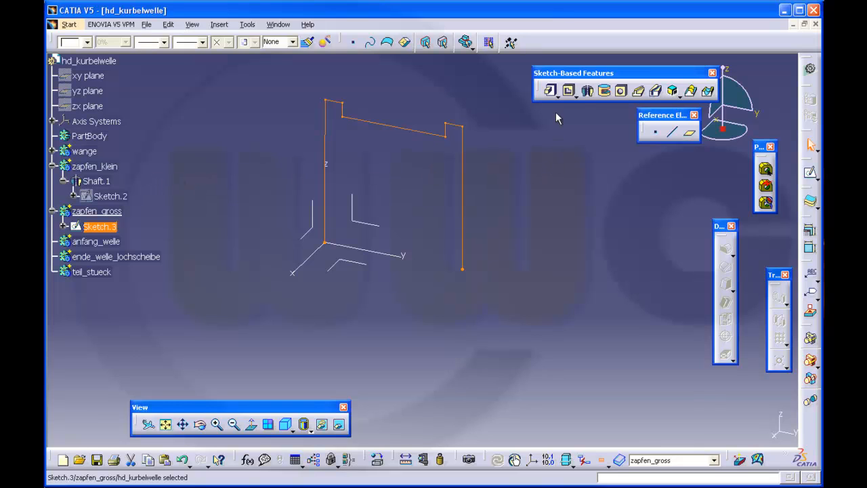
left_click(586, 90)
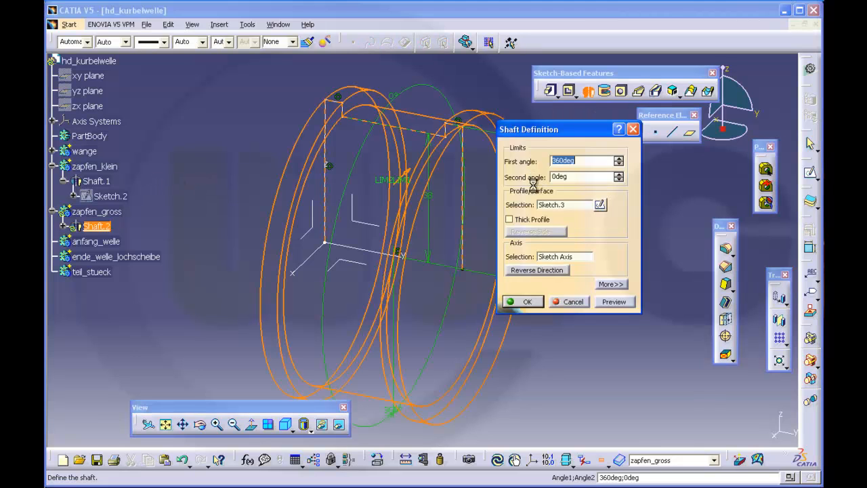
left_click(535, 302)
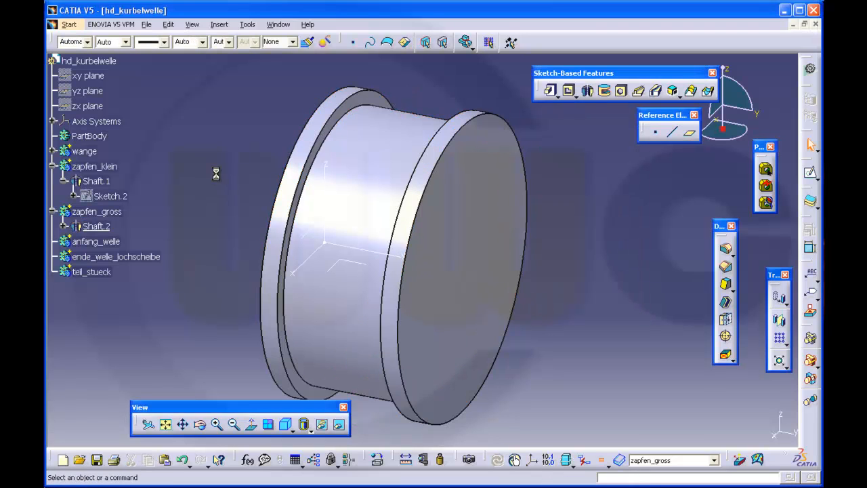
- Make the anfang_welle body the active work object
left_click(115, 241)
right_click(112, 241)
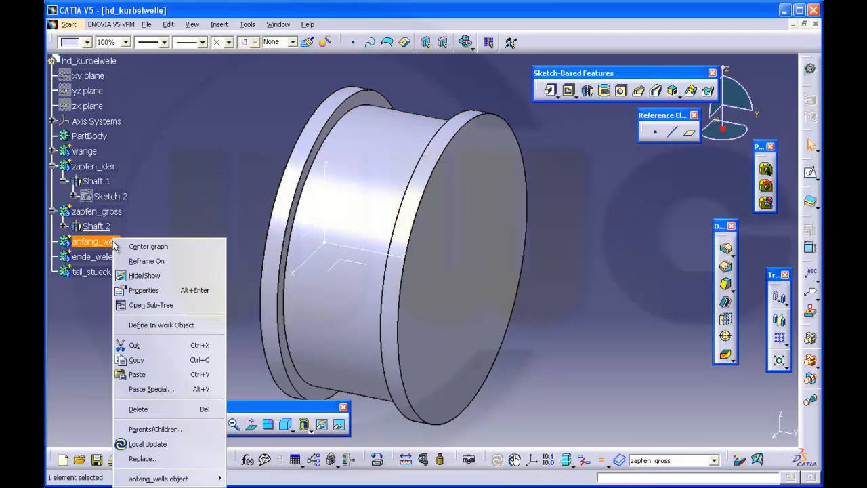
left_click(166, 325)
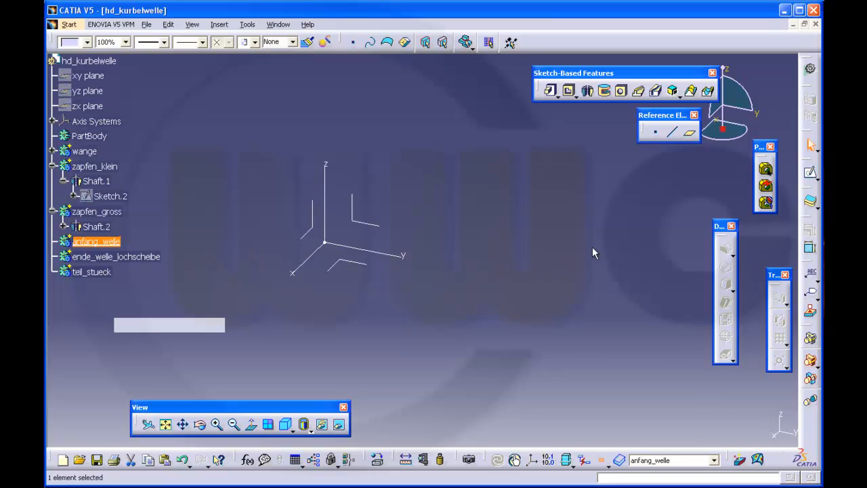
- Open a sketch on the yz plane in anfang_welle and hide the sketch's H and V axes
left_click(812, 176)
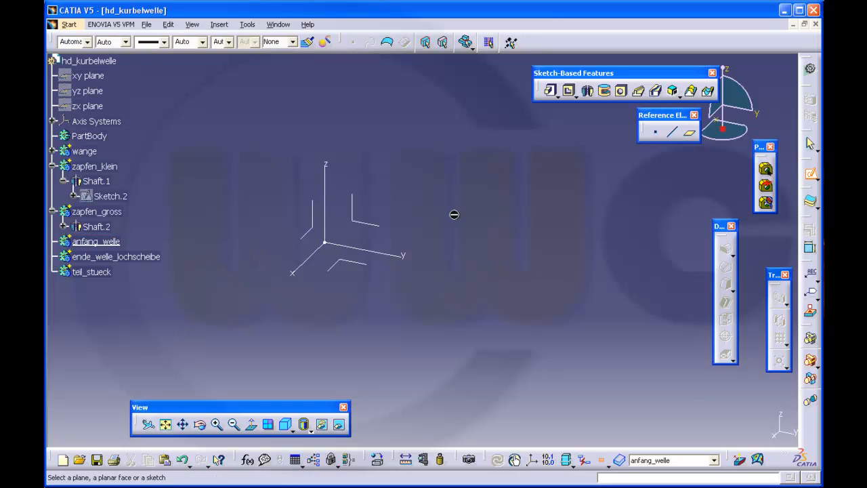
left_click(379, 226)
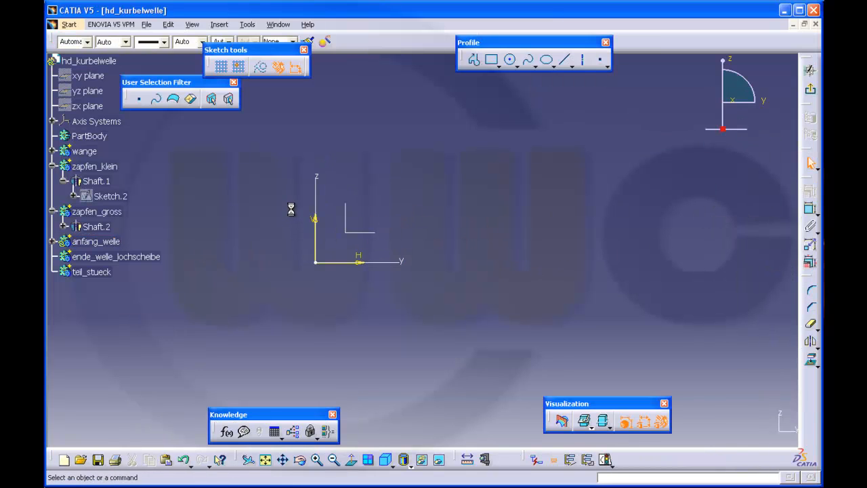
mouse_move(291, 209)
left_mouse_down()
mouse_move(302, 250)
mouse_move(377, 291)
left_mouse_up()
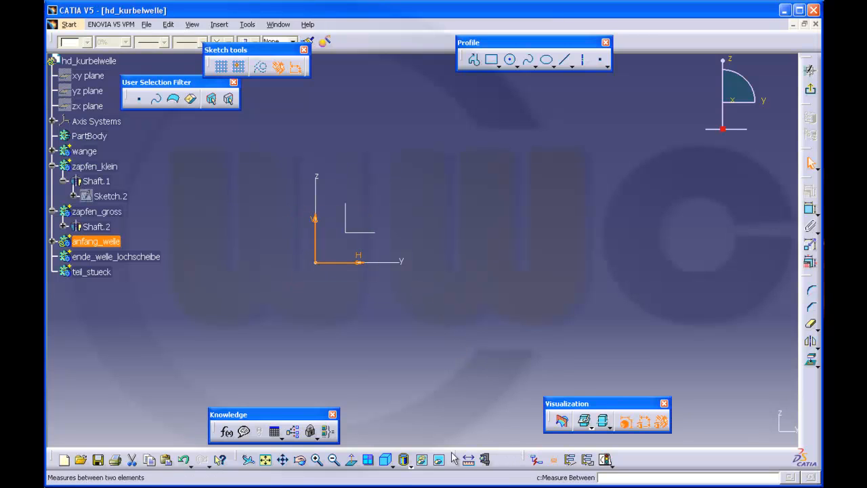
left_click(445, 357)
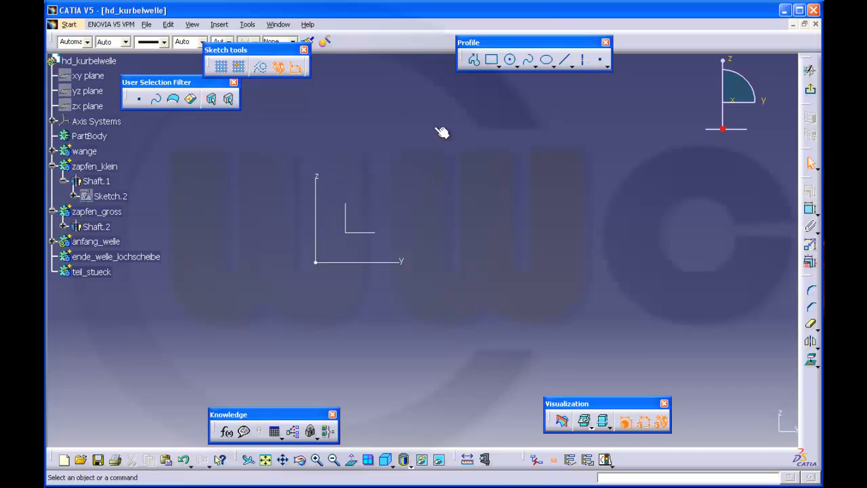
- Start a profile at about H -19 mm, V 1 mm with a horizontal base line about 37 mm long and a left edge about 7 mm high
mouse_move(465, 239)
middle_mouse_down()
mouse_move(575, 240)
mouse_move(632, 216)
middle_mouse_up()
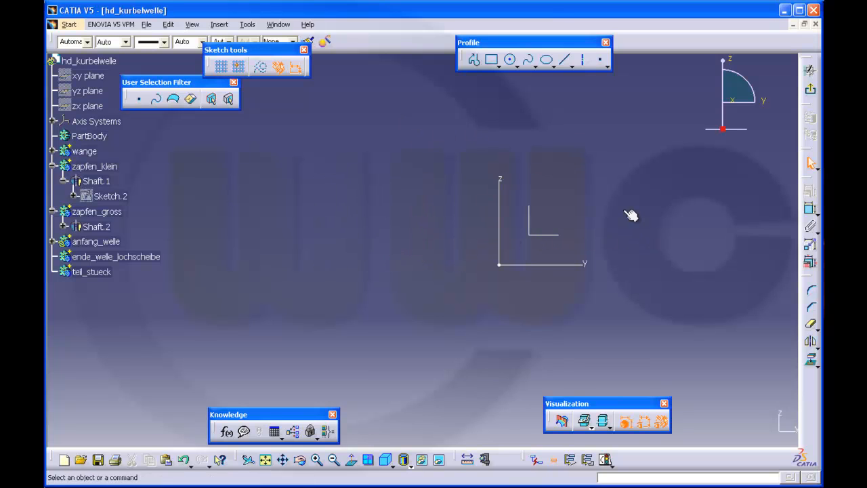
left_click(474, 61)
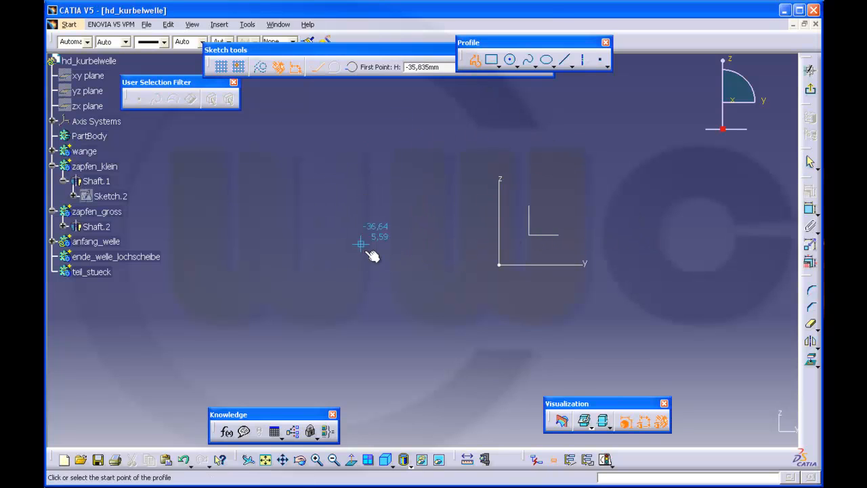
left_click(428, 261)
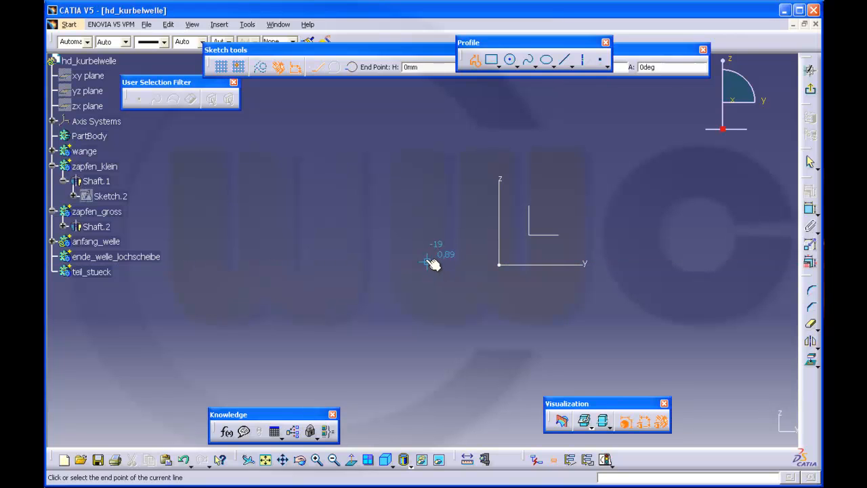
left_click(290, 258)
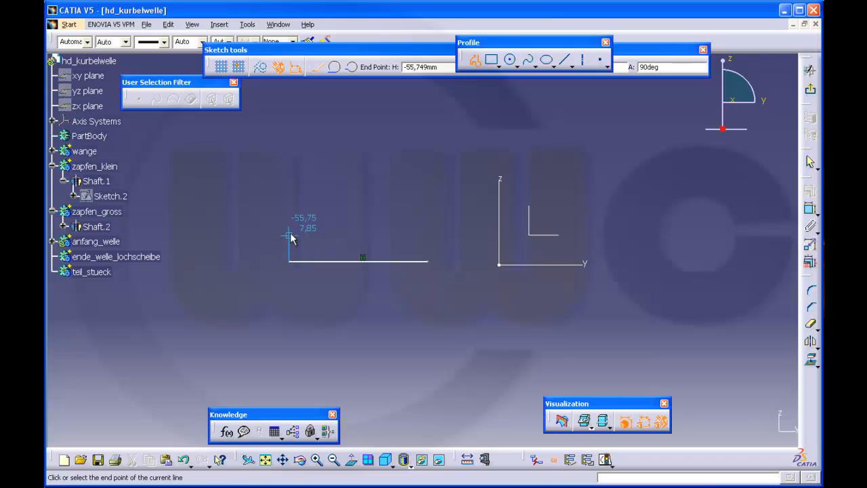
left_click_drag(290, 235, 332, 237)
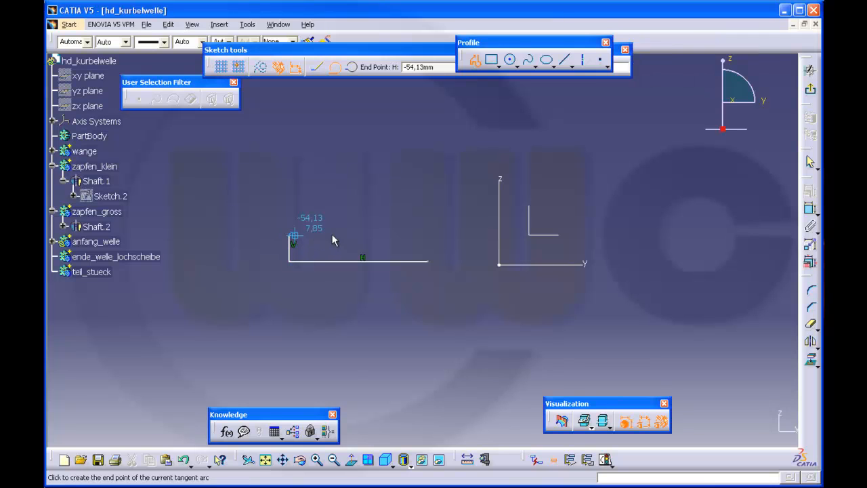
left_click(321, 70)
left_click(319, 69)
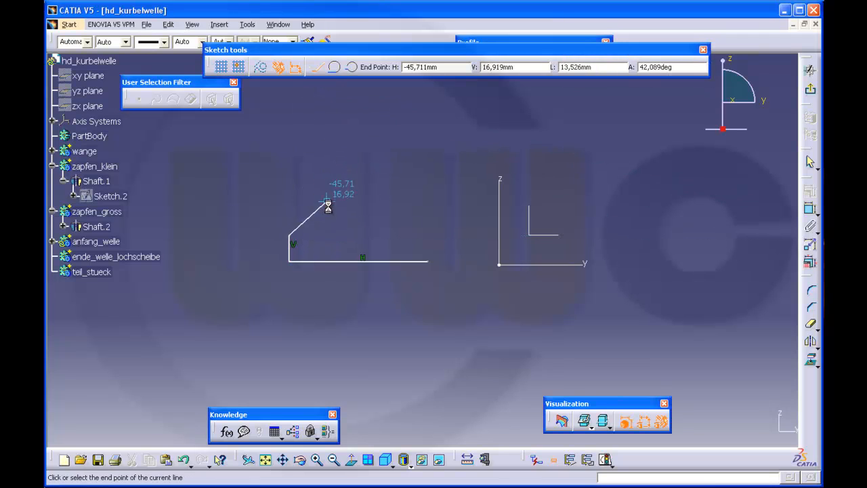
- Continue the profile as a four-level staircase rising towards the origin to about 27 mm high, and close it at the base line's start point
left_click(328, 236)
left_click(329, 203)
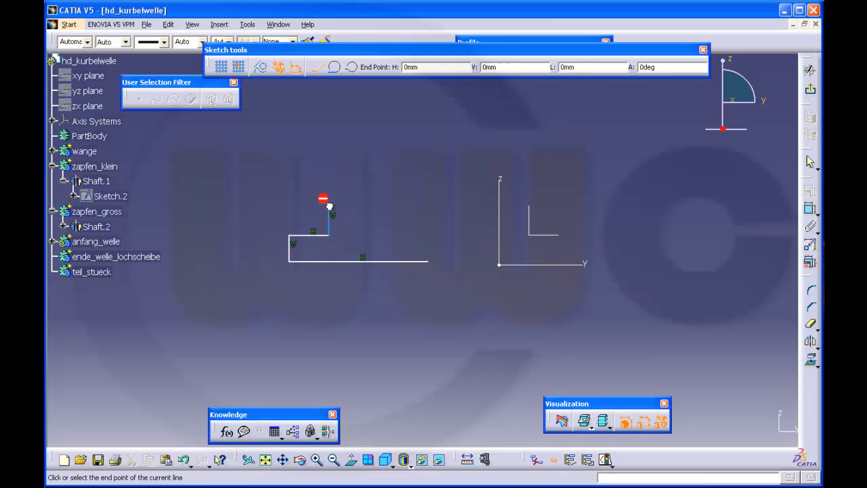
left_click(370, 203)
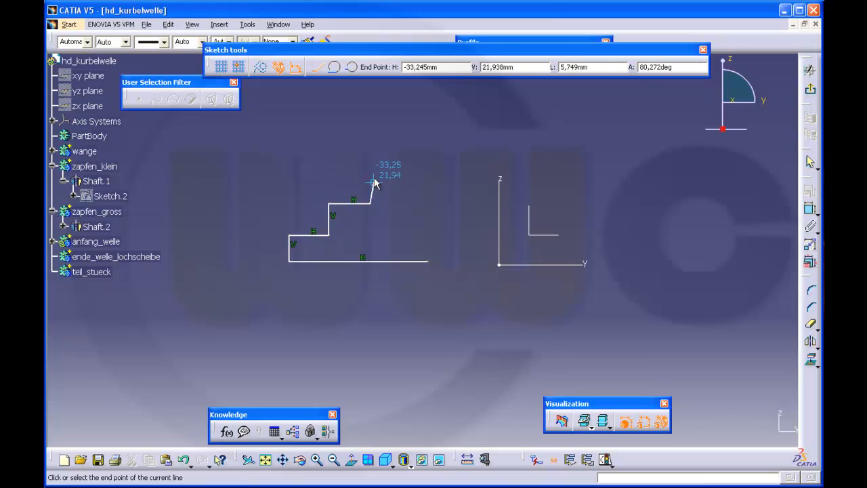
left_click(369, 174)
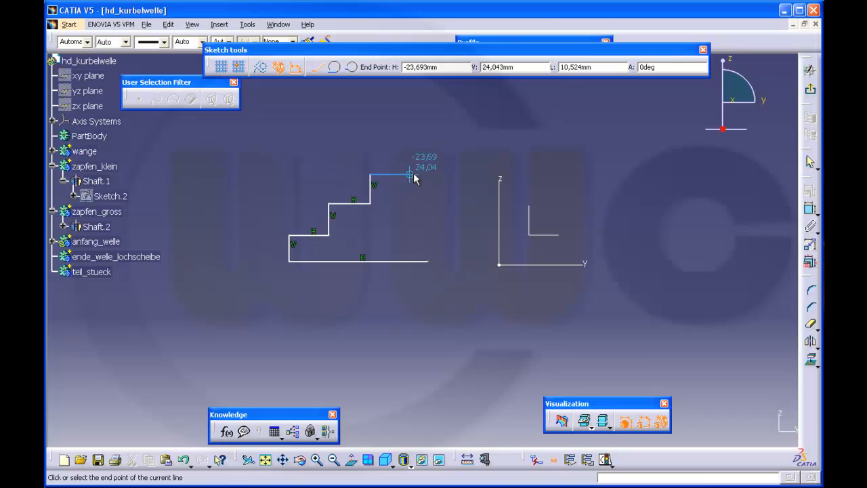
left_click(411, 175)
left_click(412, 162)
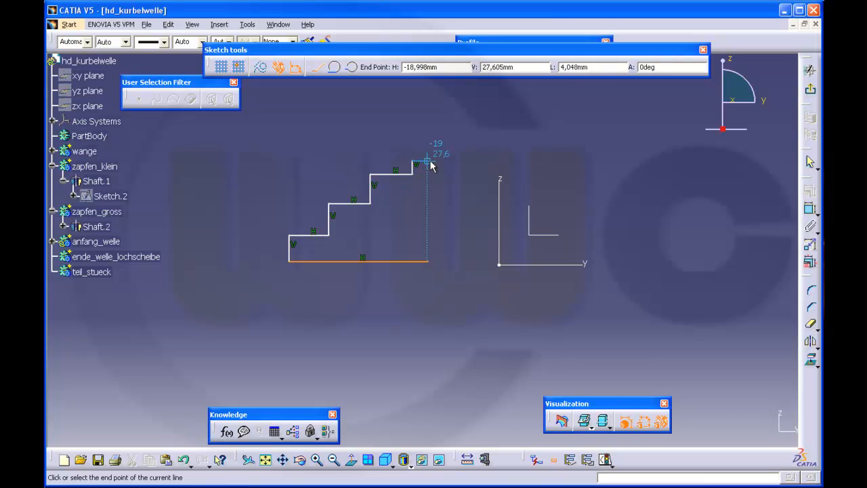
left_click(429, 161)
left_click(428, 261)
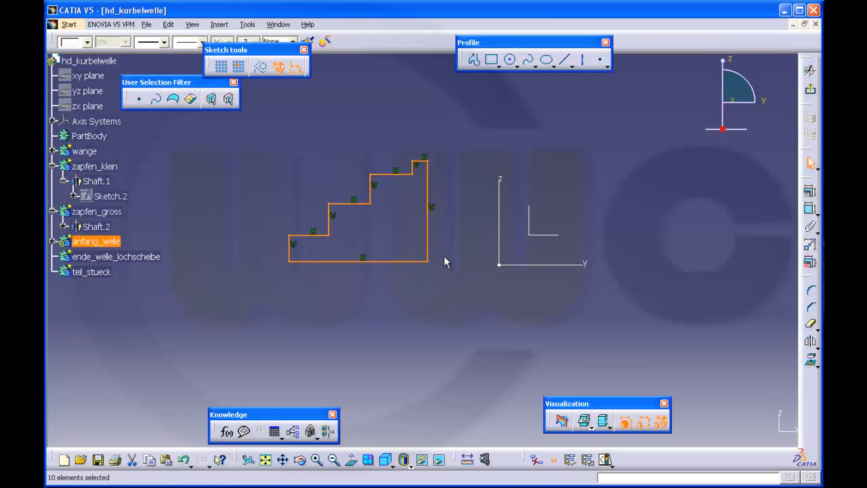
left_click(444, 258)
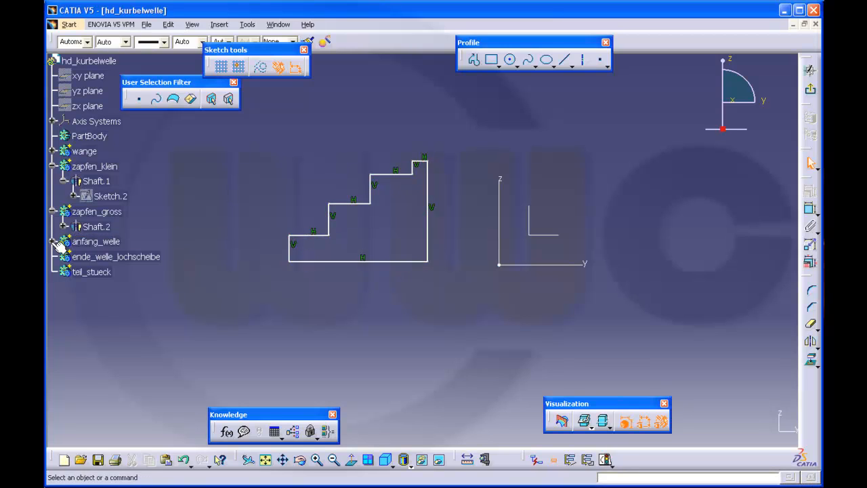
- Delete all the horizontal and vertical Parallelism constraints from the anfang_welle sketch
left_click(53, 241)
left_click(63, 256)
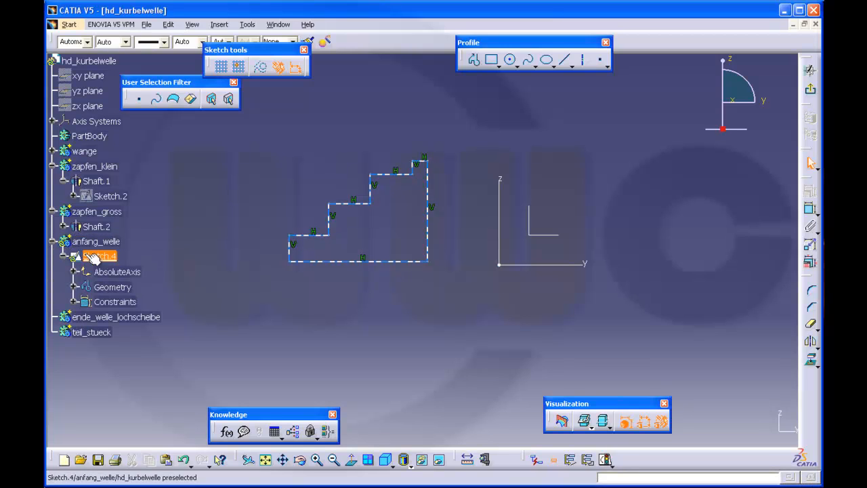
left_click(74, 302)
left_click(155, 290)
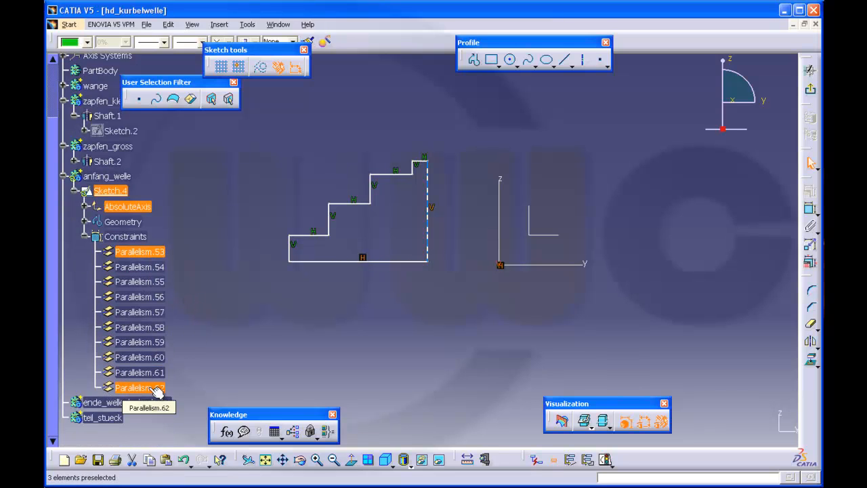
left_click(158, 387, "shift")
key("Delete")
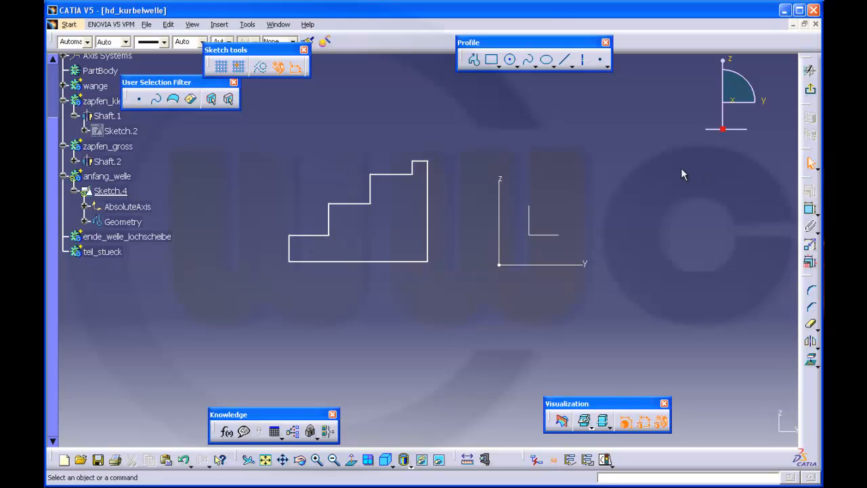
- Dimension the heights of the two lowest stair levels above the profile's base line
left_click(810, 208)
left_click(314, 235)
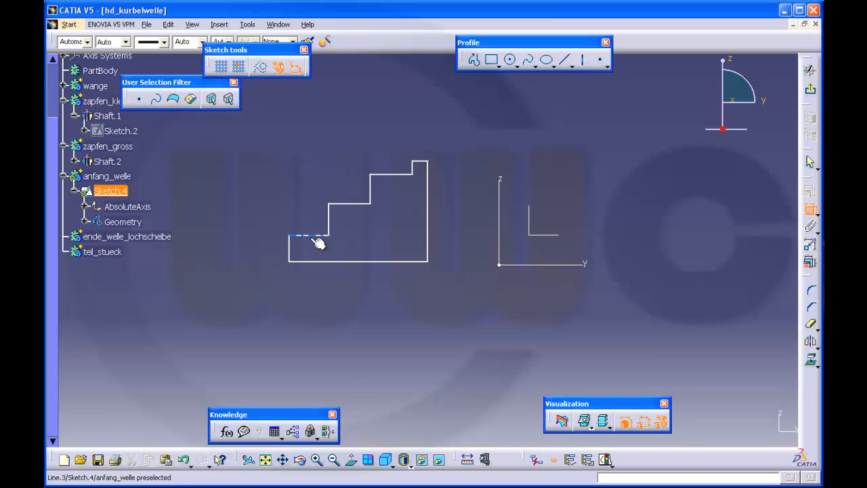
left_click(310, 261)
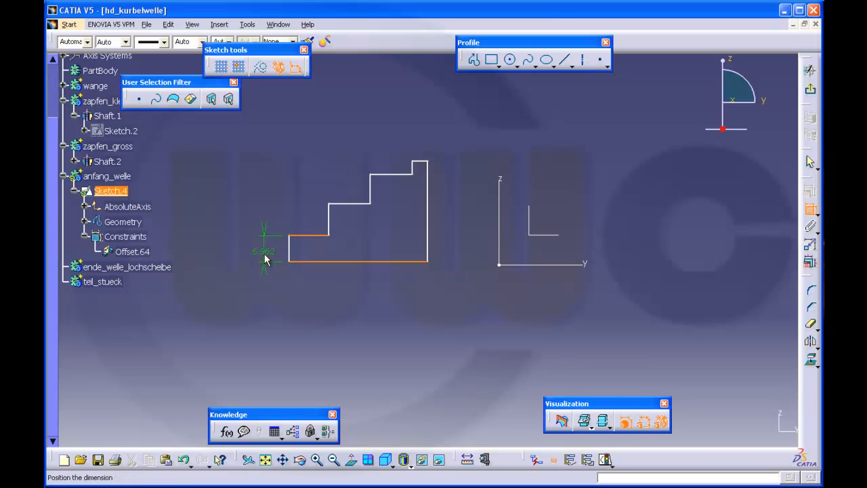
left_click(265, 249)
left_click(357, 261)
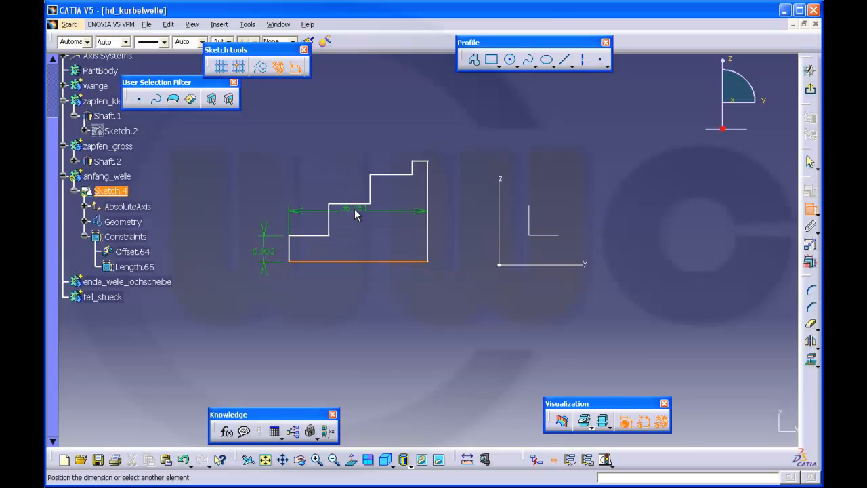
left_click(356, 204)
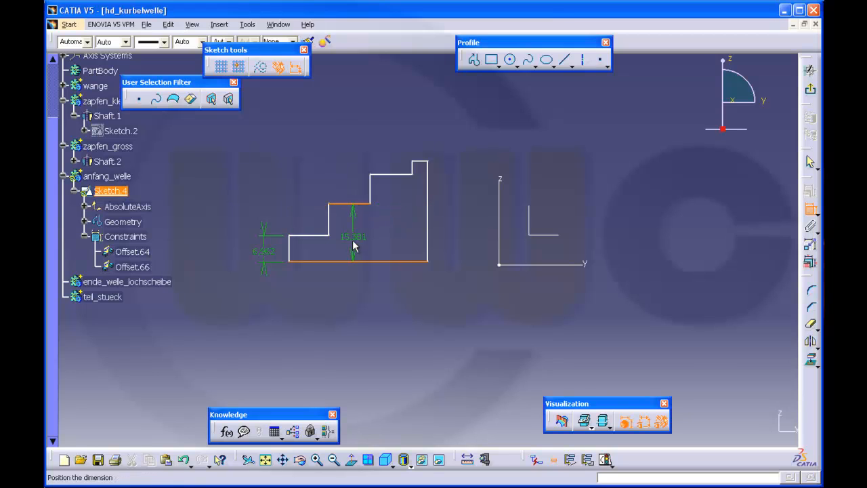
left_click(354, 239)
- Dimension the heights of the third and topmost stair levels above the base line
left_click(398, 178)
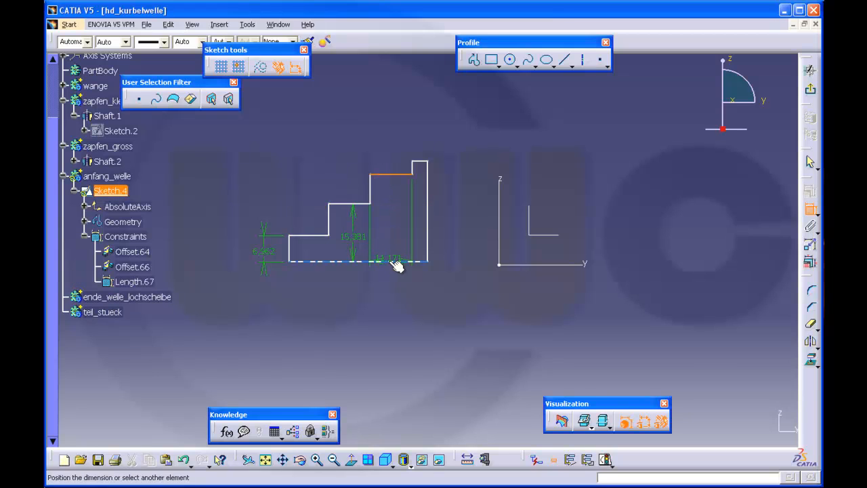
left_click(397, 262)
left_click(389, 227)
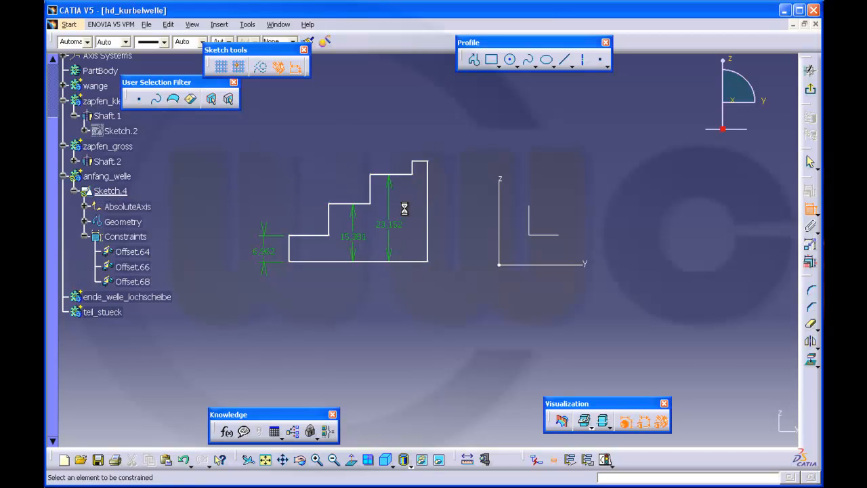
left_click(420, 161)
left_click(417, 263)
left_click(465, 249)
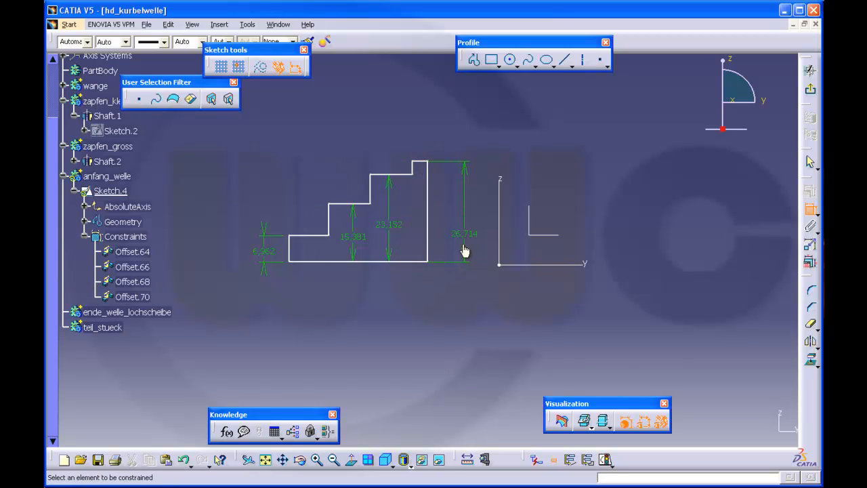
- Dimension the profile's overall width and the distance from the second level's vertical edge to the tall end edge
left_click(429, 253)
left_click(289, 252)
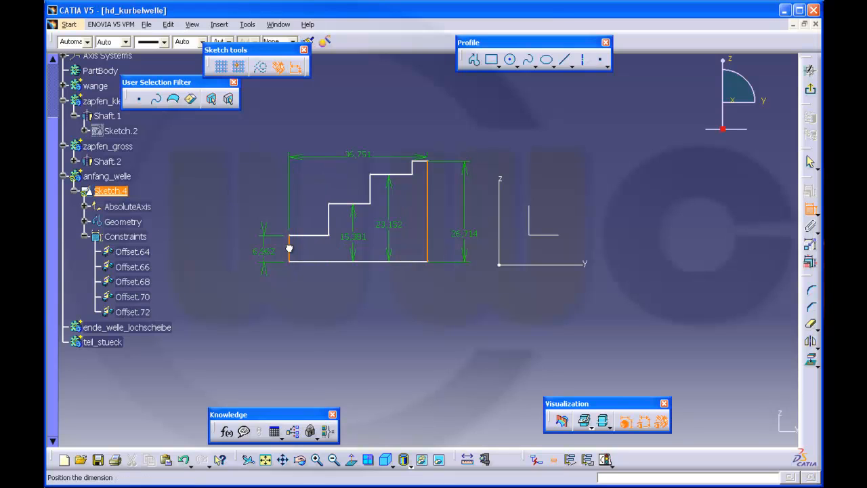
left_click(313, 107)
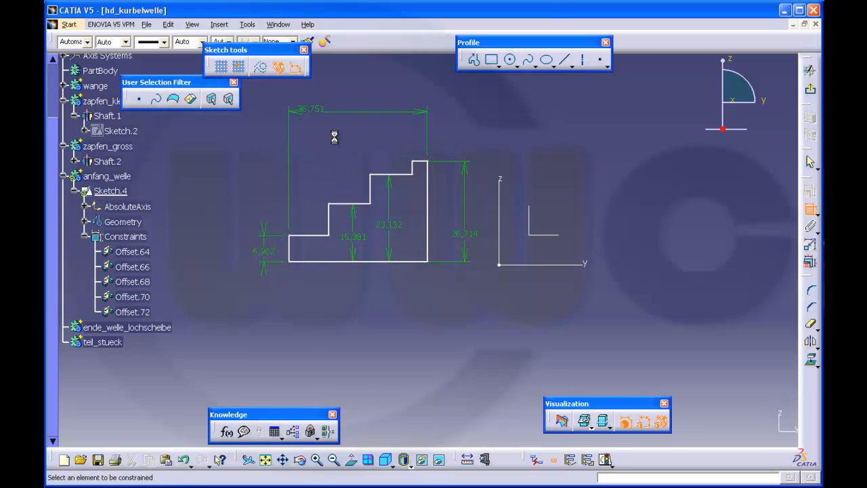
left_click(426, 238)
left_click(330, 220)
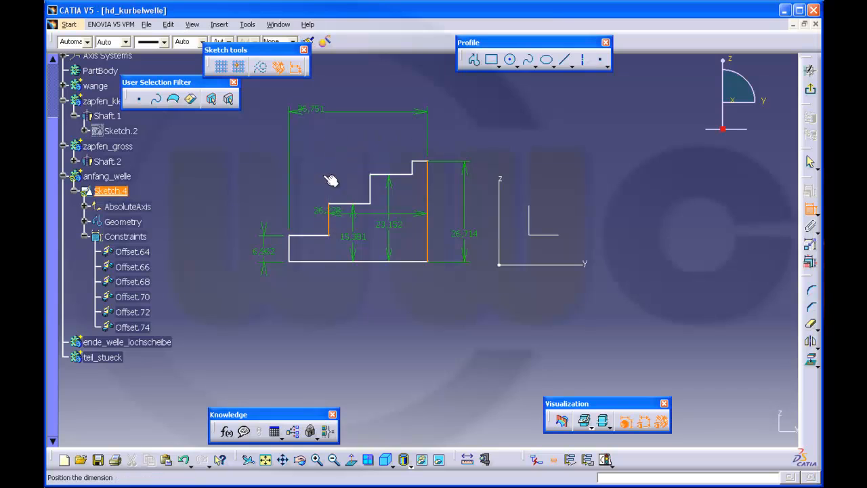
left_click(326, 143)
- Dimension the distances from the third and topmost levels' vertical edges to the tall end edge
left_click(426, 193)
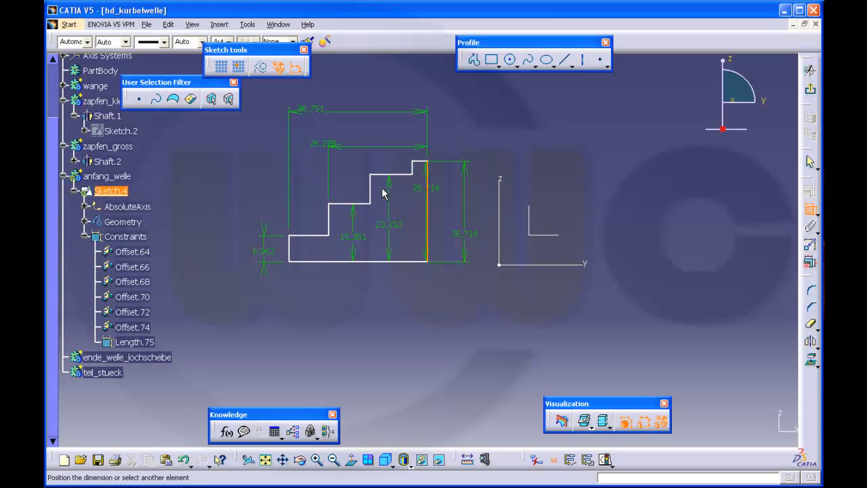
left_click(370, 194)
left_click(371, 162)
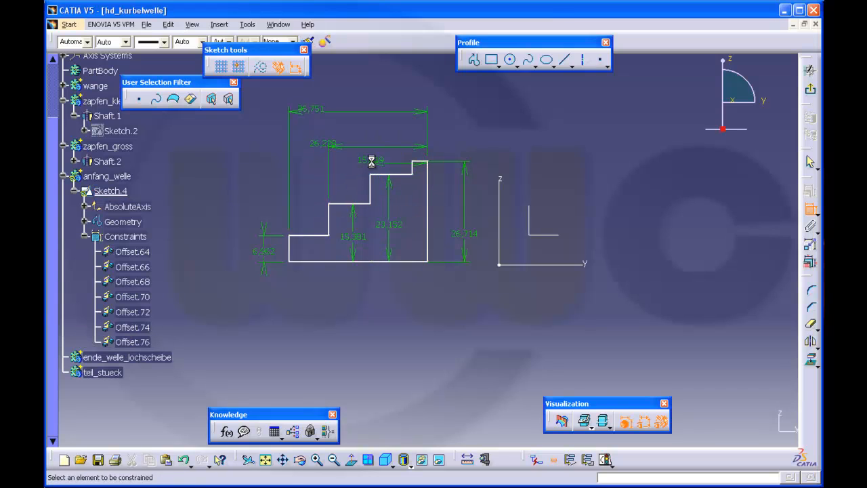
left_click(411, 170)
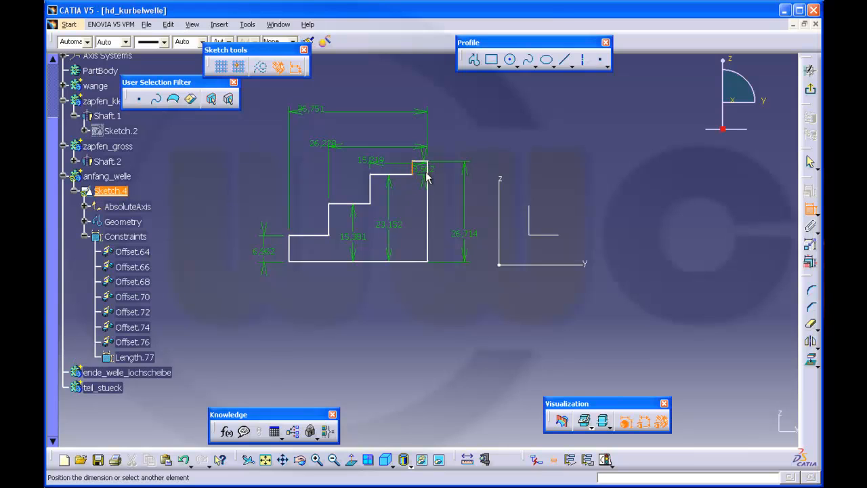
left_click(427, 176)
left_click(410, 309)
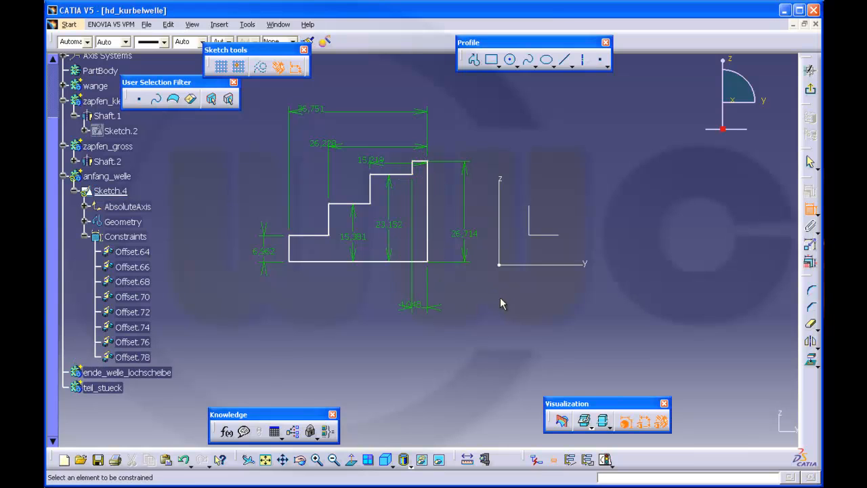
- Constrain the profile's tall end edge coincident with the z axis and its base line coincident with the y axis
left_click(428, 203)
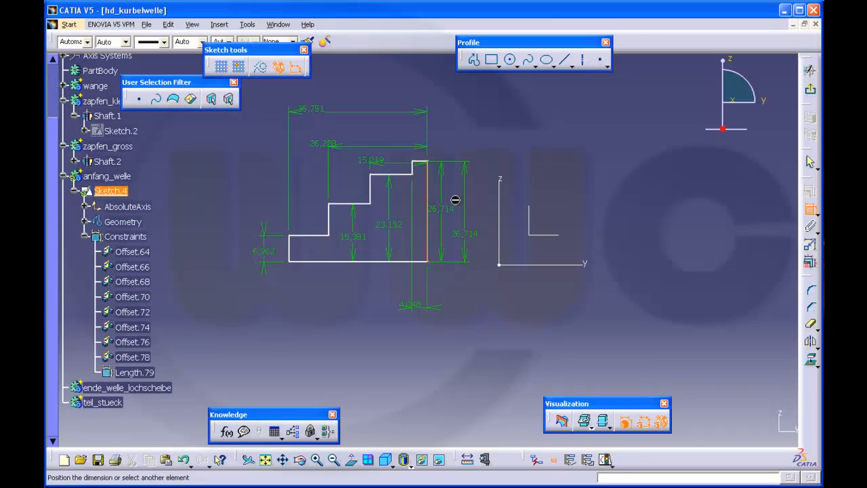
right_click(501, 143)
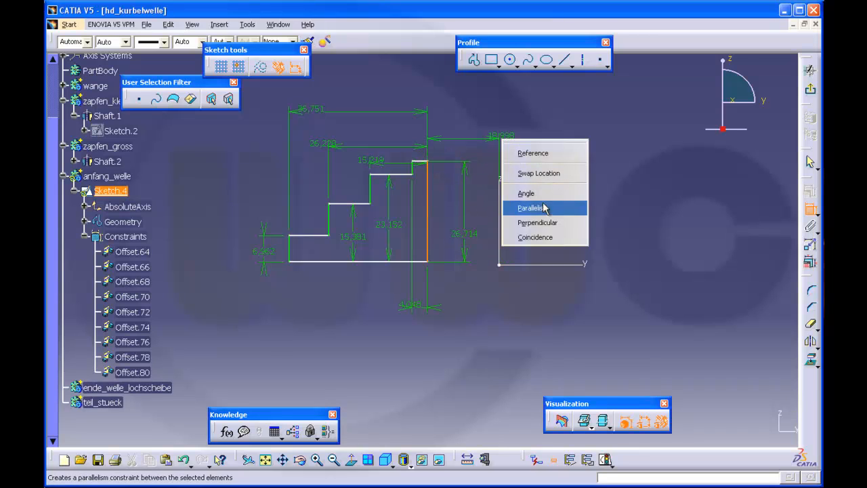
left_click(550, 236)
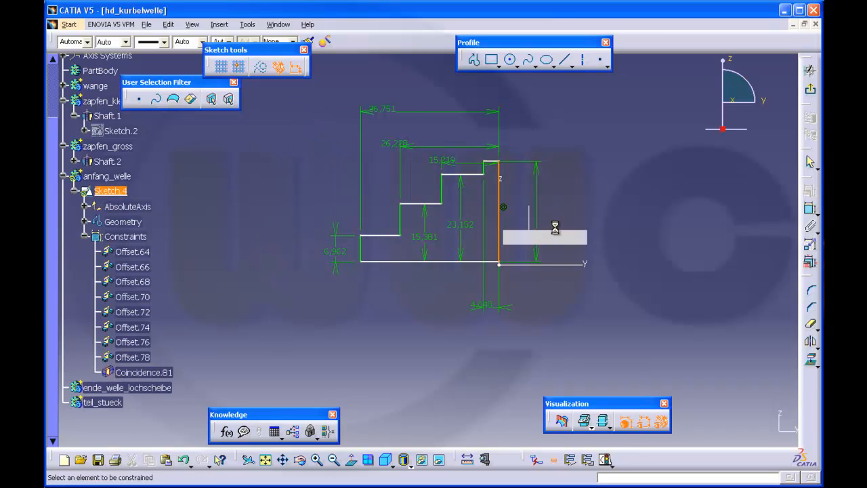
left_click(449, 262)
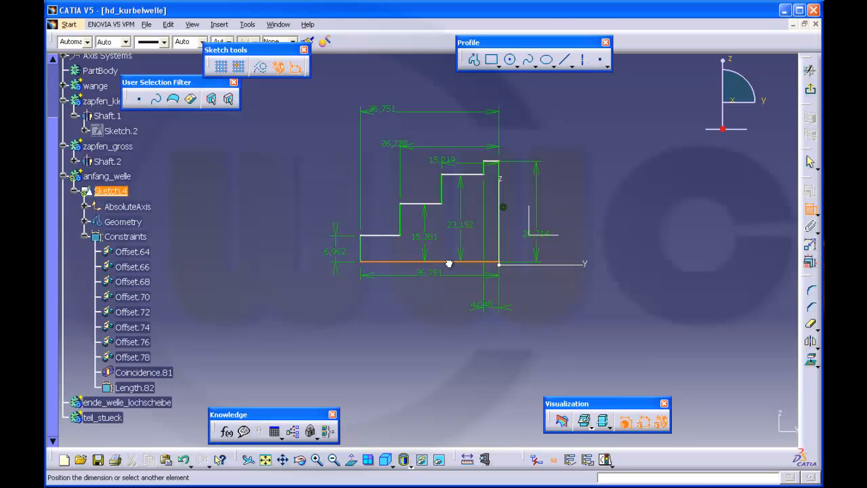
right_click(579, 262)
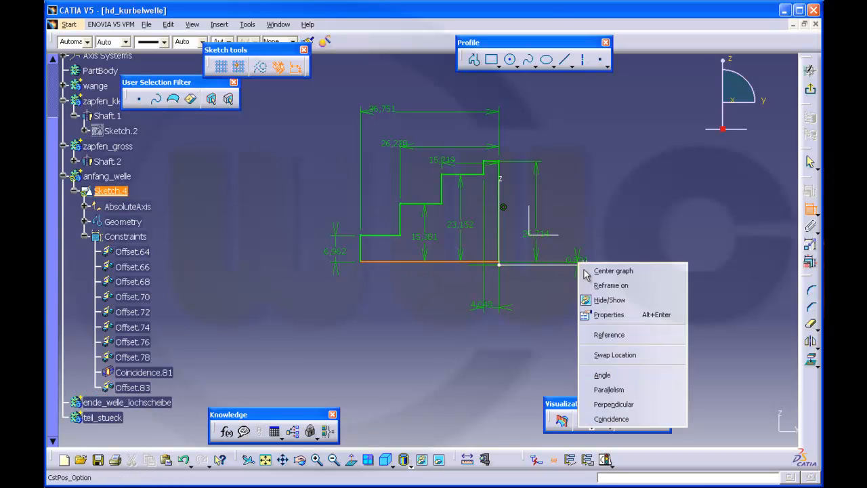
left_click(610, 418)
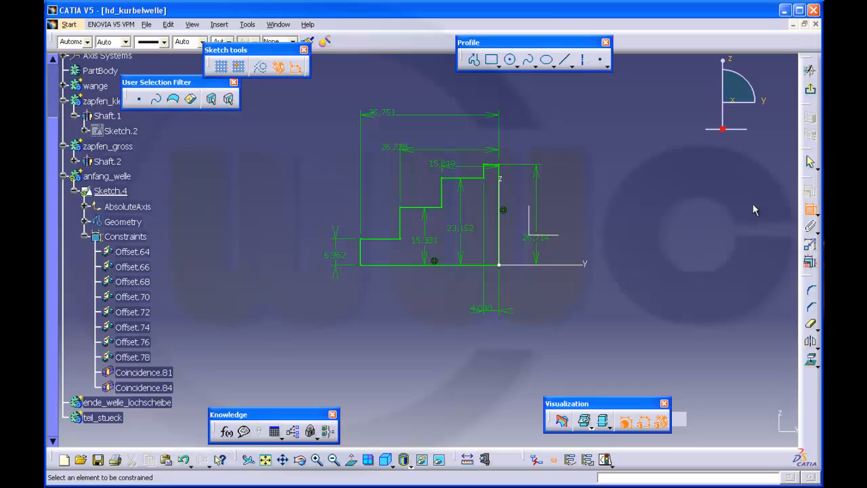
- Convert the stepped profile's base line into the sketch's rotation axis
left_click(810, 210)
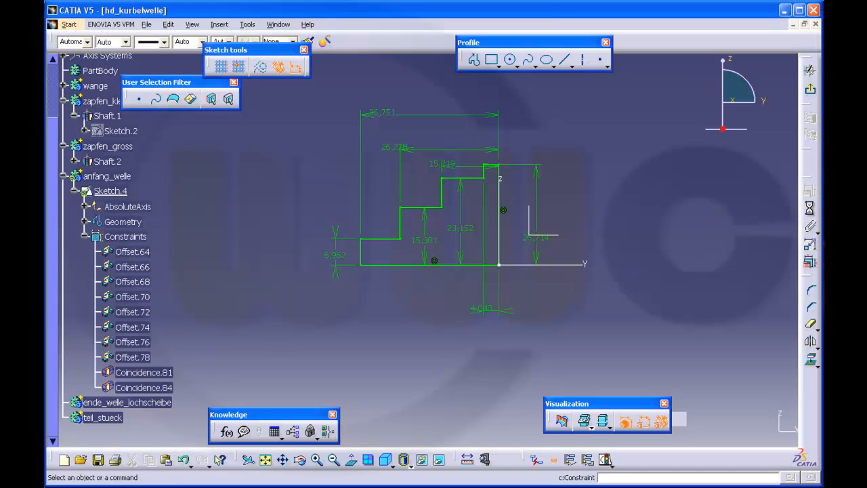
left_click(449, 267)
left_click(581, 59)
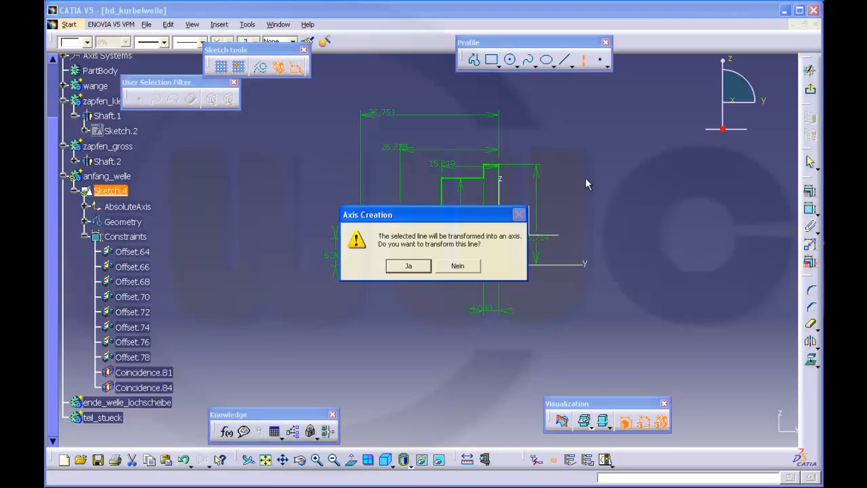
left_click(410, 266)
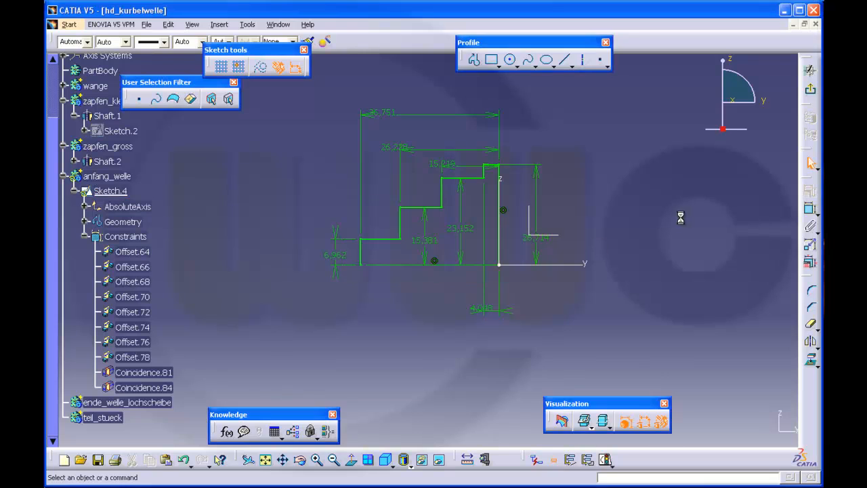
- Set the horizontal distances from the tall end edge to 5, 55 and 115 mm for the topmost, third and second levels, and the overall width to 150 mm
left_click(808, 262)
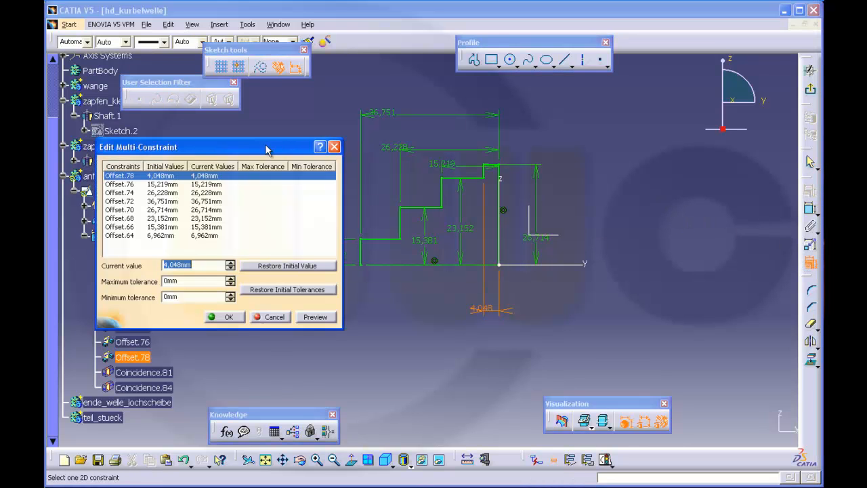
left_click_drag(277, 145, 265, 146)
type("5")
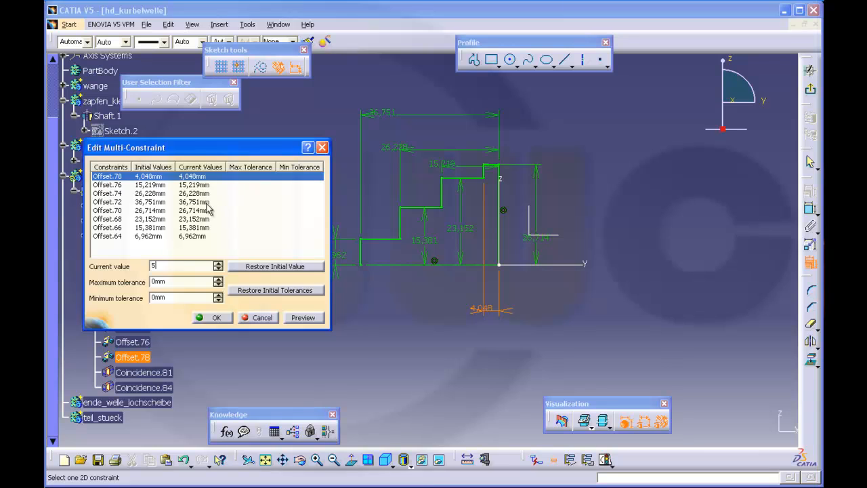
left_click(158, 185)
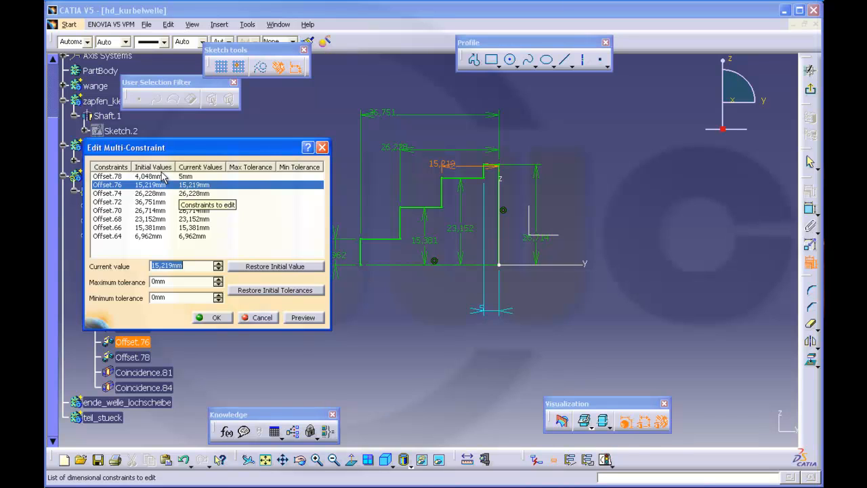
type("55")
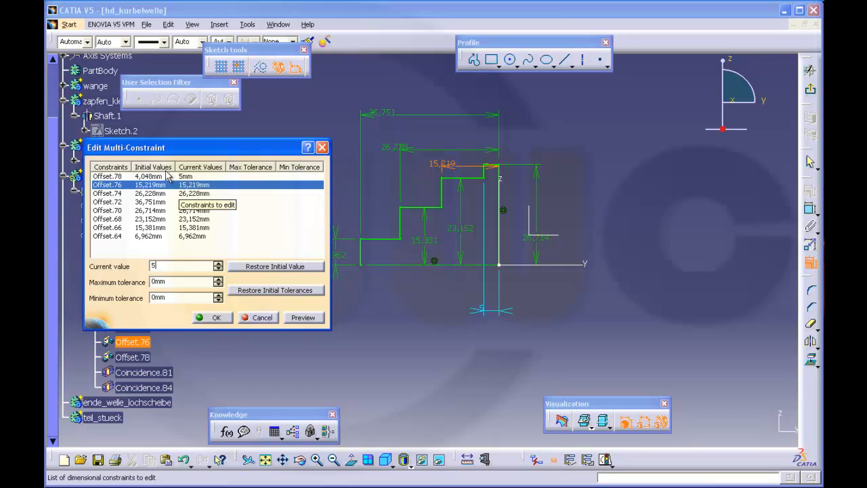
left_click(160, 193)
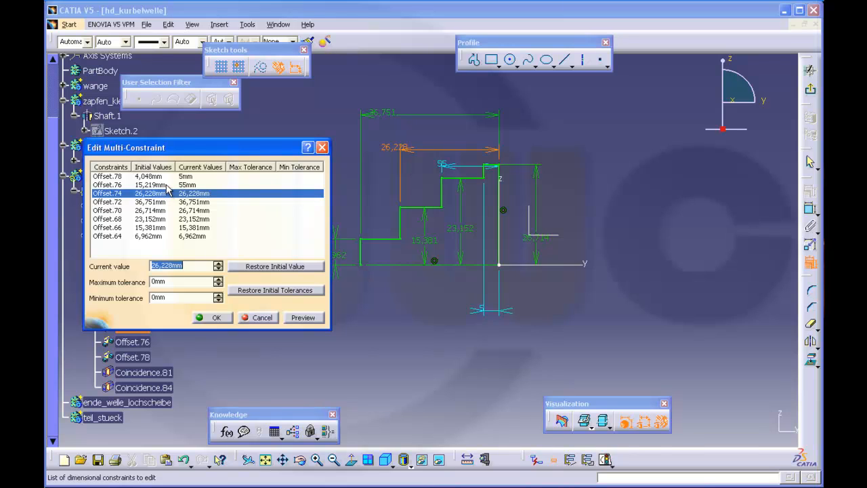
type("115")
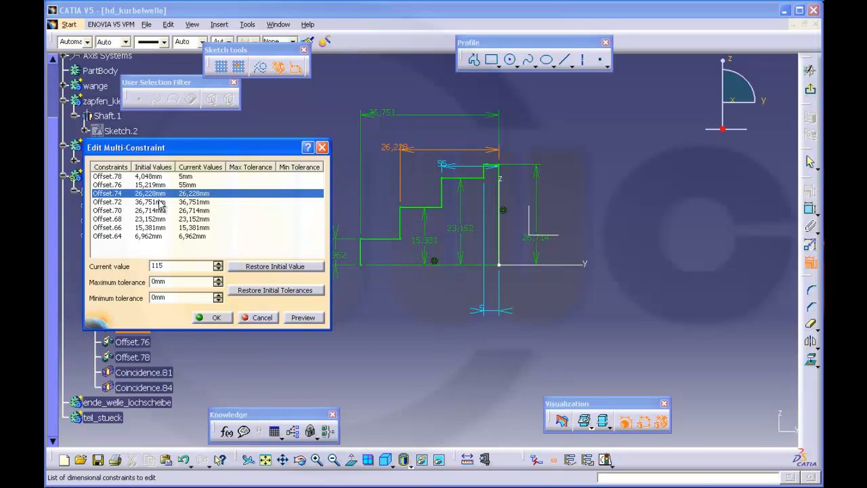
left_click(160, 203)
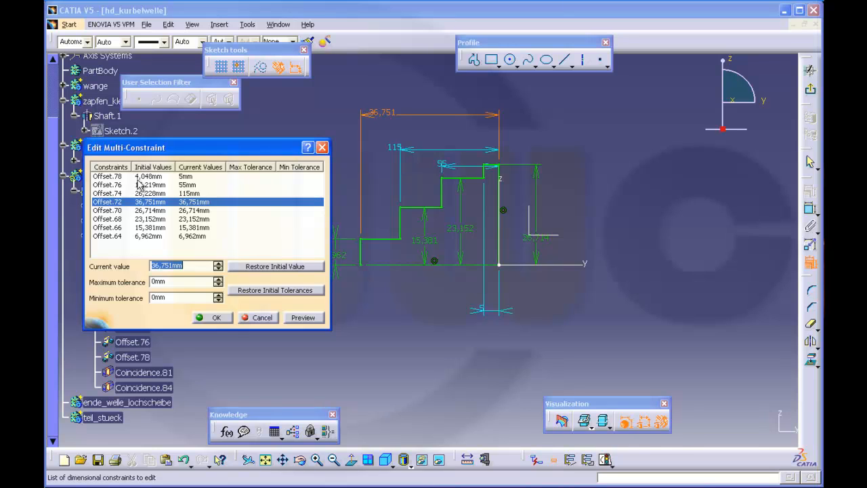
type("150")
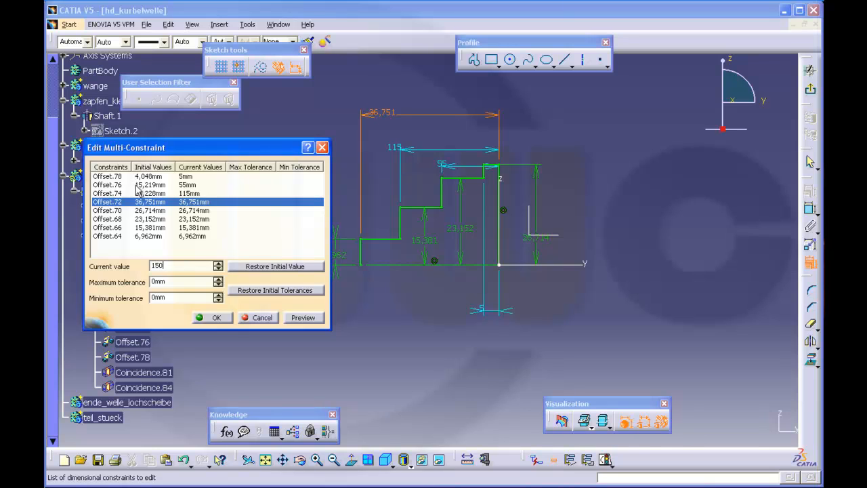
- Set the stair level heights to 42, 38, 30 and 22 mm from topmost to lowest and apply all edited dimensions
left_click(152, 210)
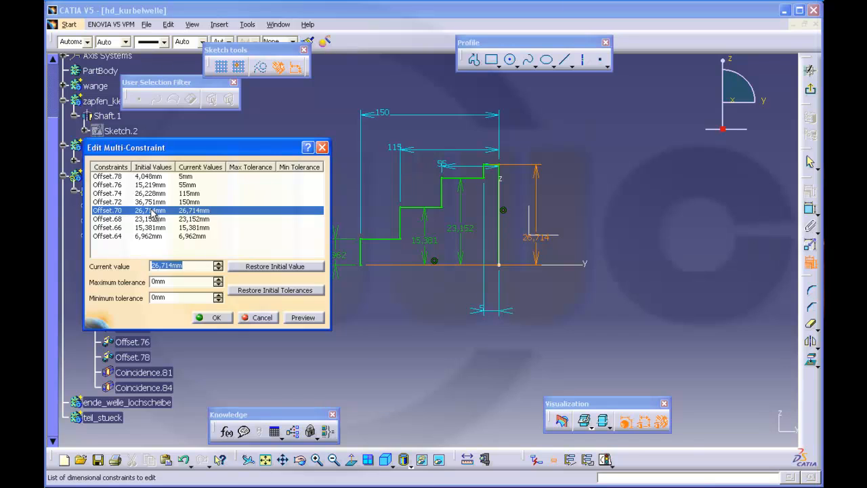
type("42")
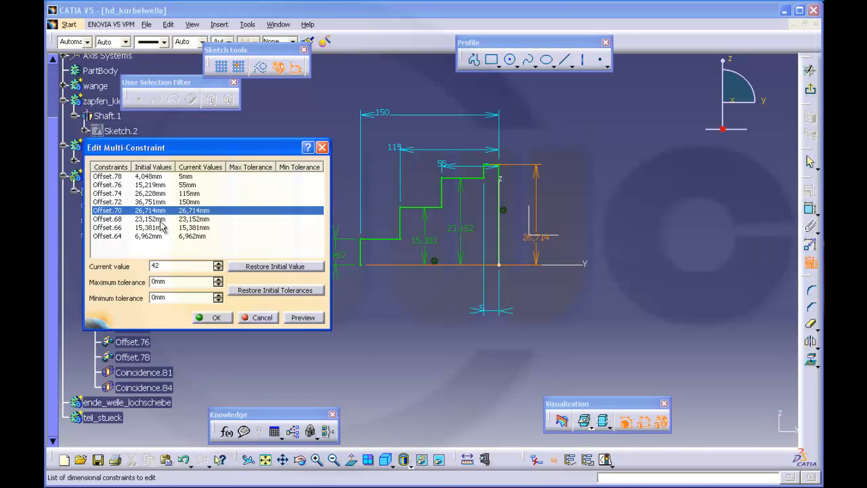
left_click(161, 220)
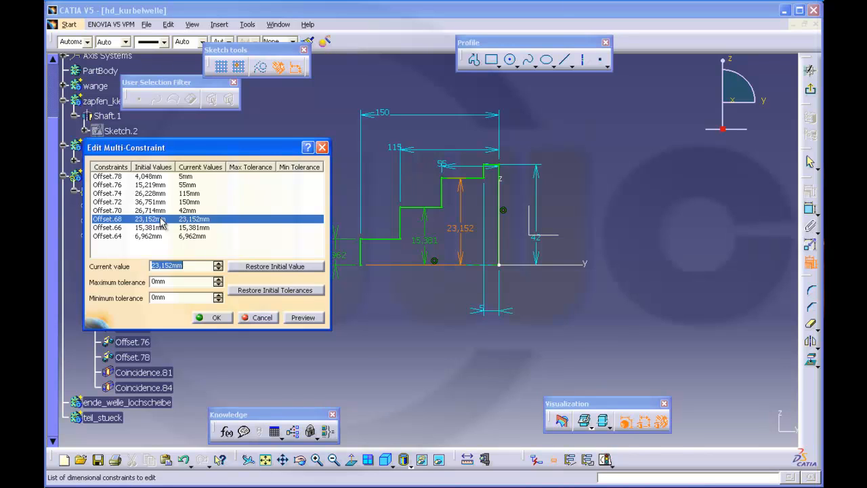
type("38")
left_click(161, 228)
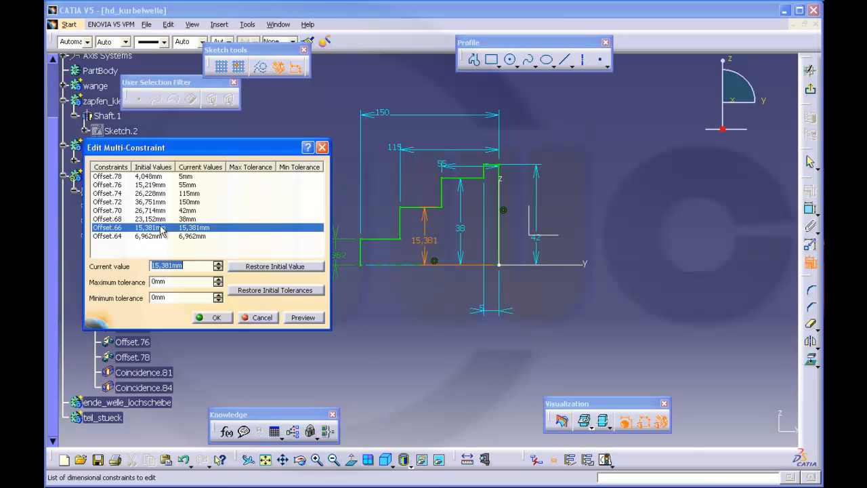
type("30")
left_click(156, 237)
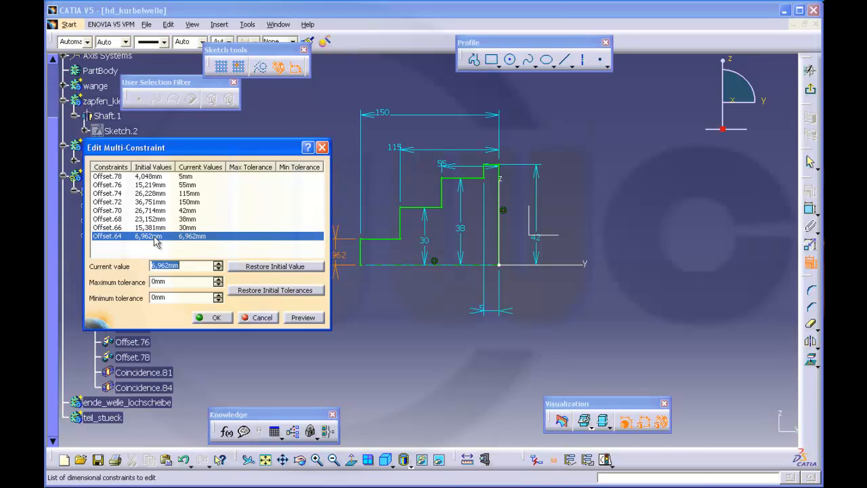
type("22")
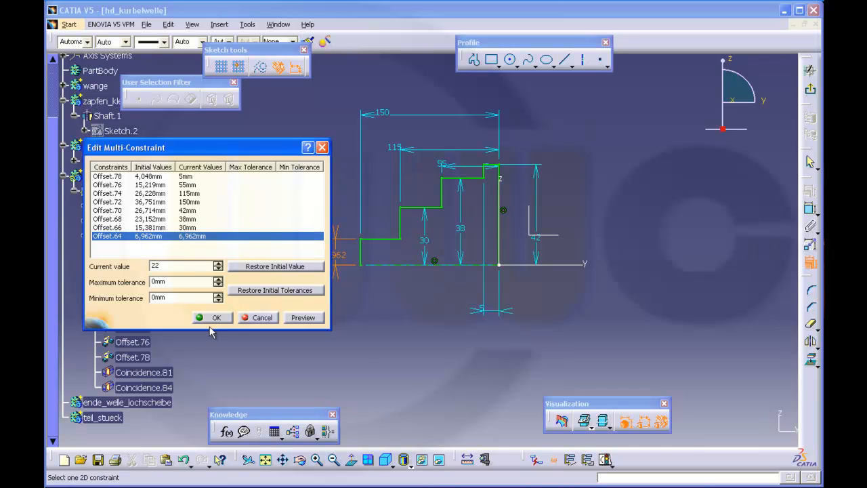
left_click(210, 317)
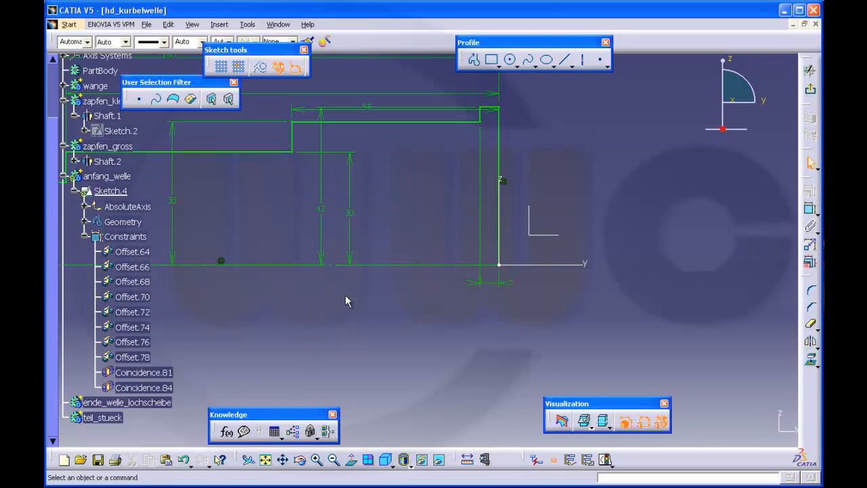
- Leave the sketch and revolve the stepped profile about its axis into a solid with the Shaft feature
left_click(812, 93)
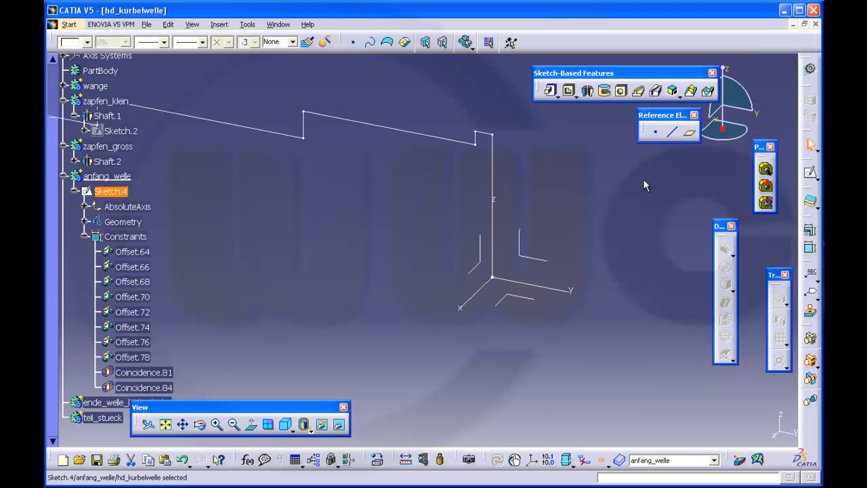
left_click(587, 90)
left_click(528, 302)
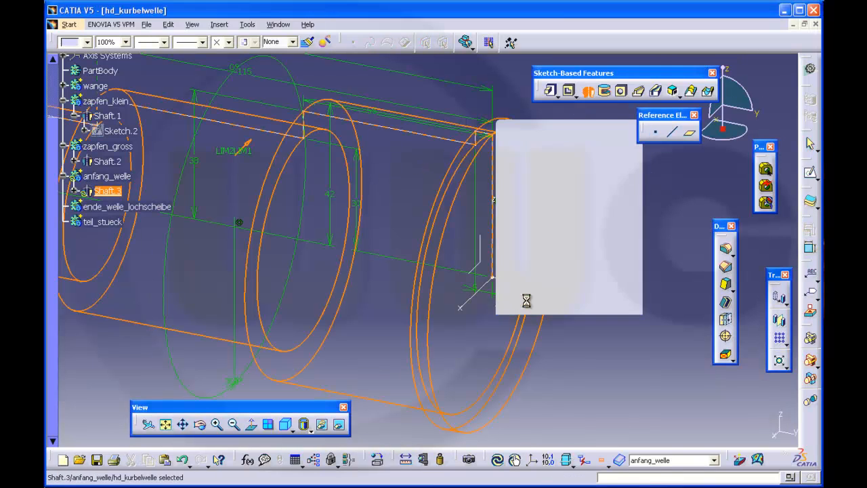
middle_click_drag(562, 232, 606, 376)
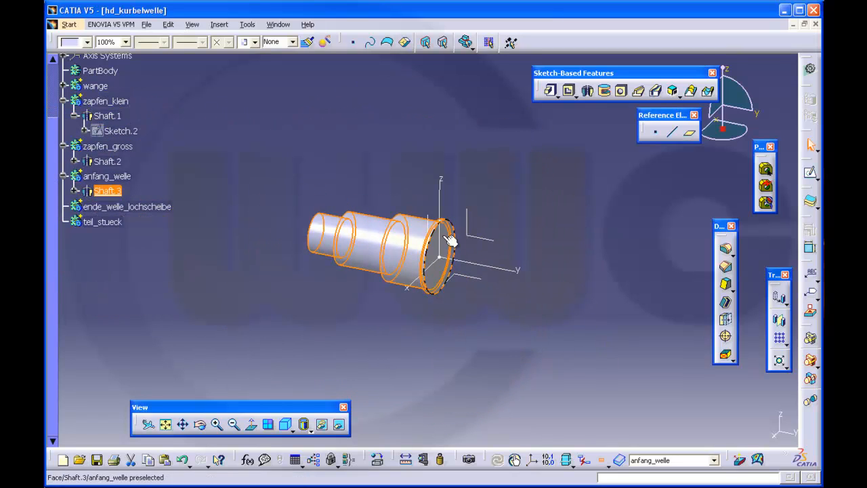
left_click(264, 193)
- Define the body ende_welle_lochscheibe as the work object
left_click(80, 209)
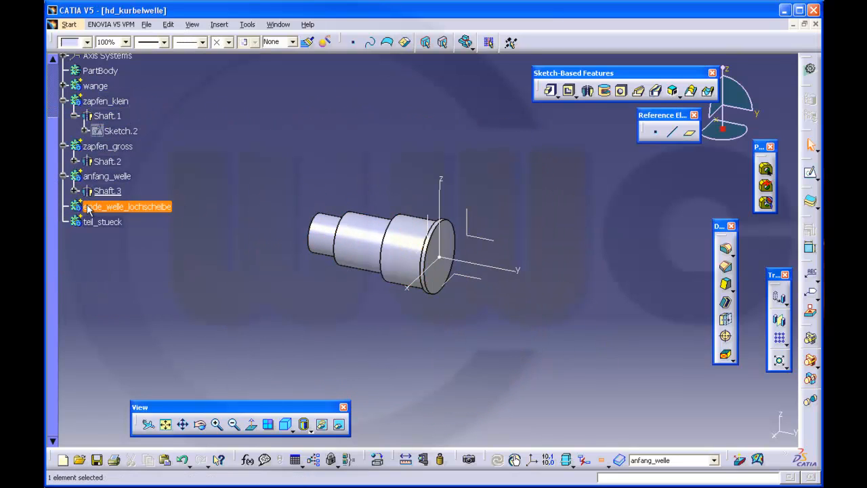
right_click(86, 205)
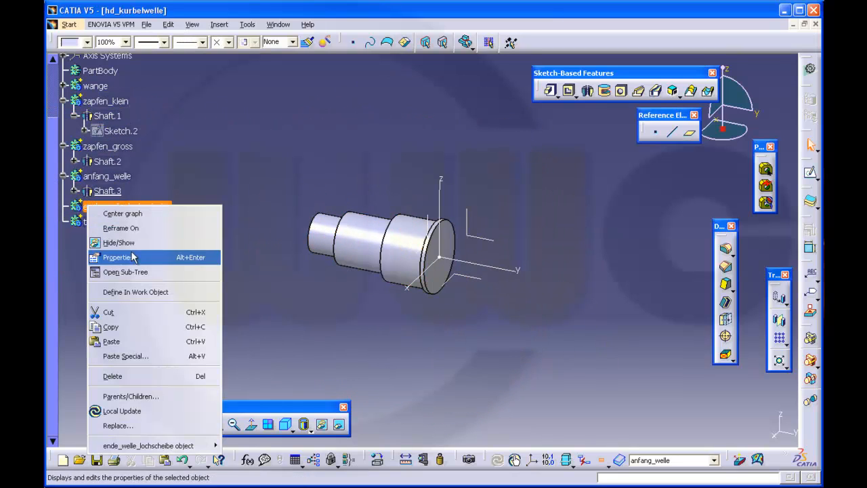
left_click(149, 291)
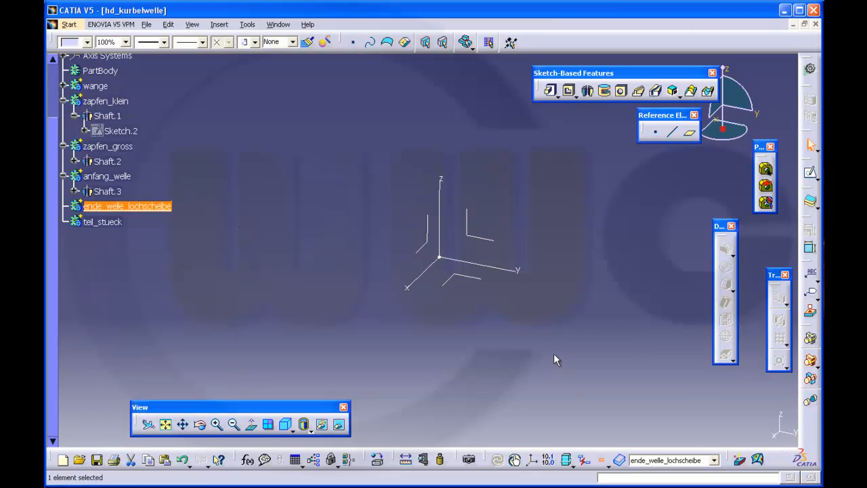
- Open a new sketch on the yz plane and hide its H and V axes and origin
left_click(810, 172)
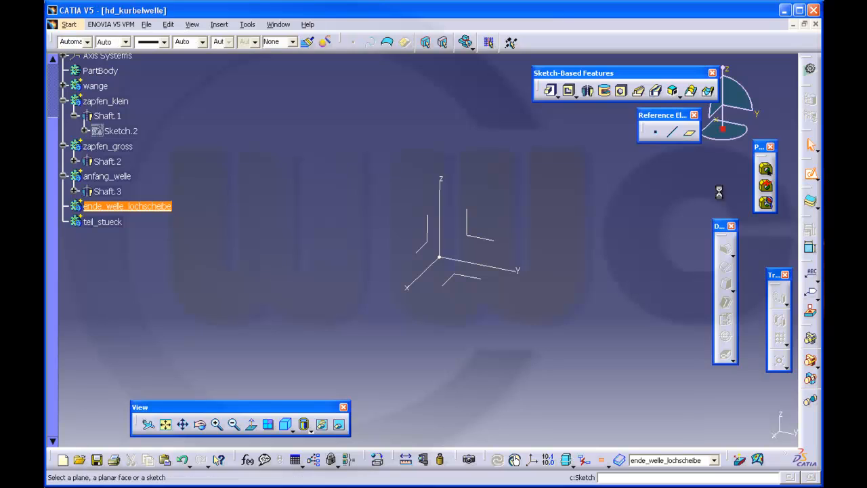
left_click(493, 242)
left_click_drag(409, 199, 520, 279)
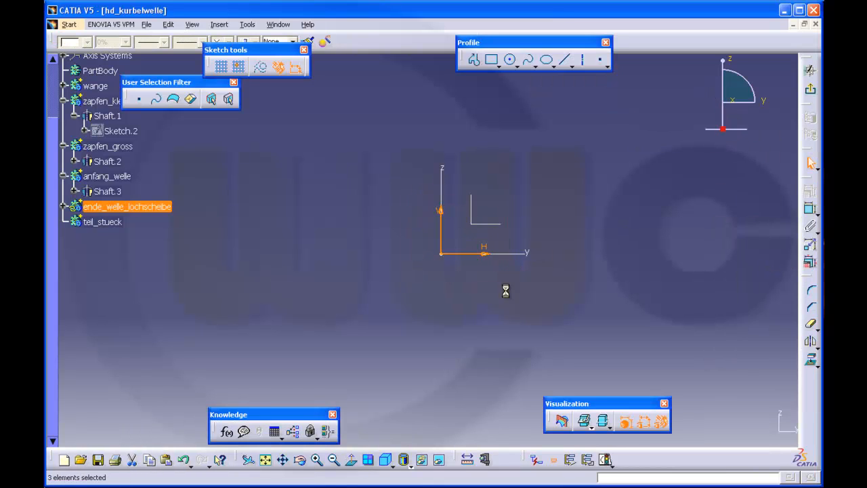
left_click(422, 460)
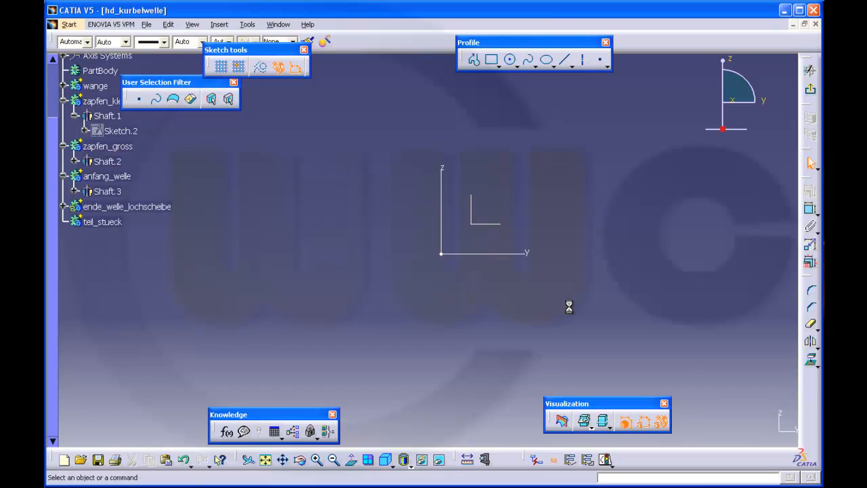
- Sketch a closed L-shaped profile about 61 mm wide and 109 mm high, its upper part about 31 mm wide and lower part about 56 mm high
left_click(475, 61)
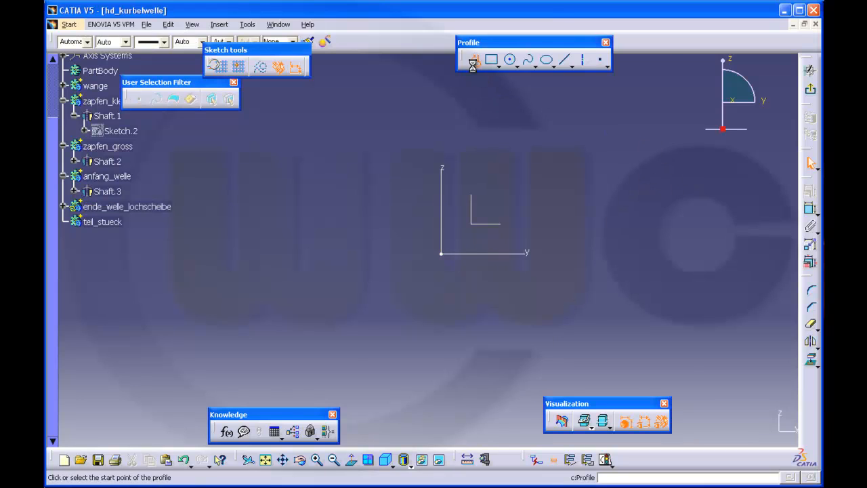
left_click(460, 240)
left_click(461, 142)
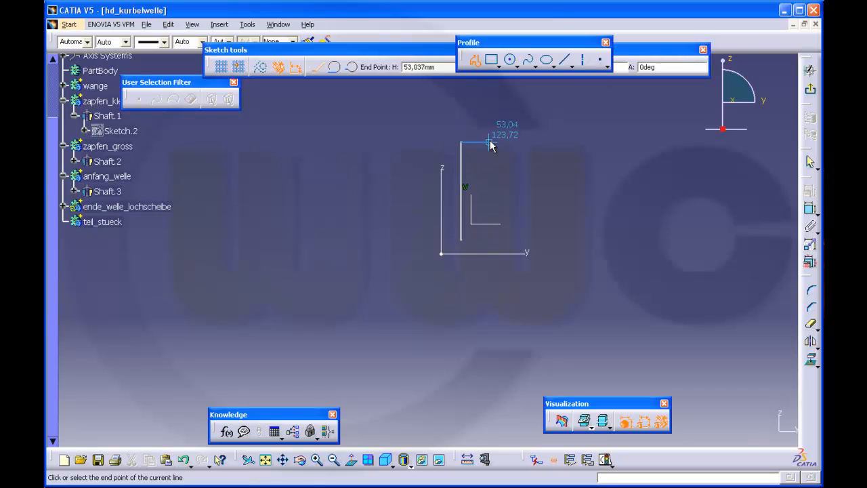
left_click(489, 143)
left_click(489, 189)
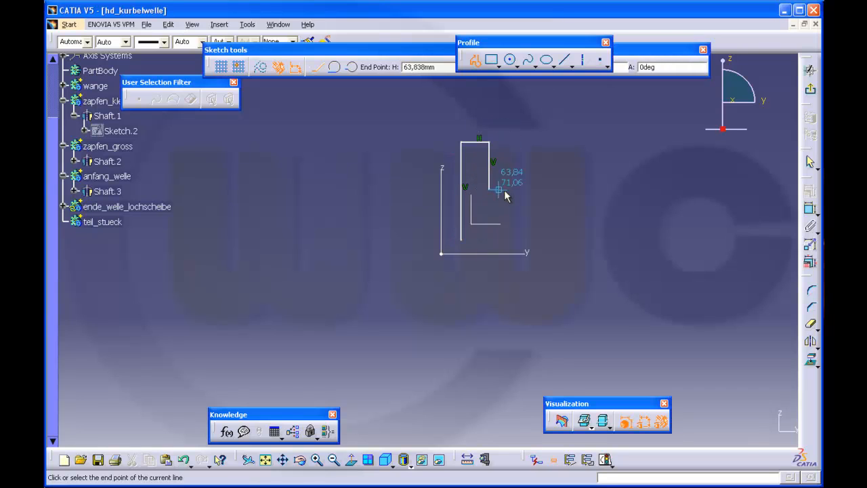
left_click(517, 189)
left_click(516, 240)
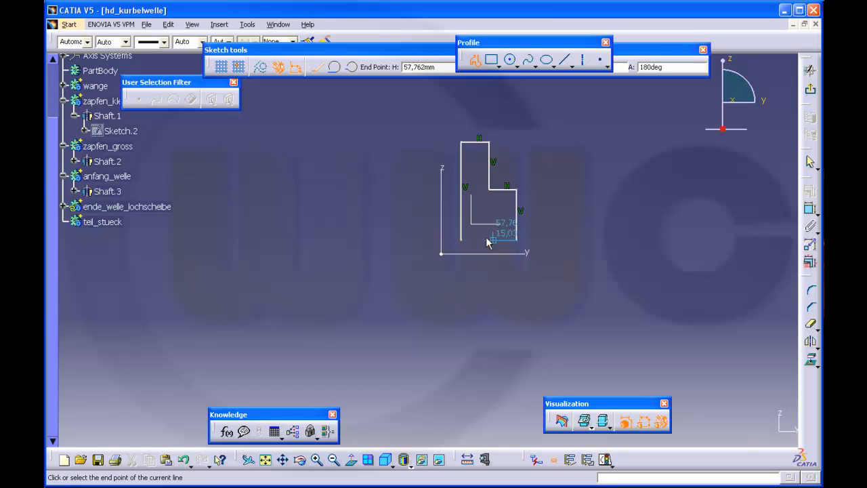
left_click(461, 239)
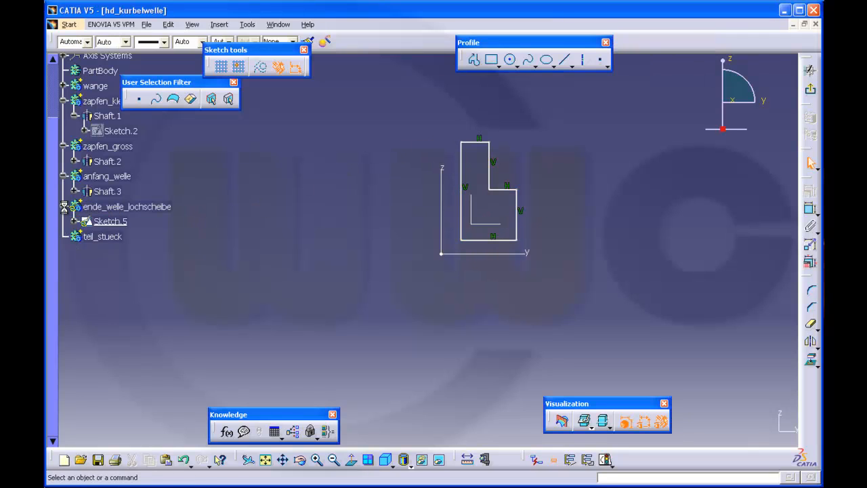
- Delete all six parallelism constraints from the L-shaped profile's sketch under ende_welle_lochscheibe
left_click(74, 221)
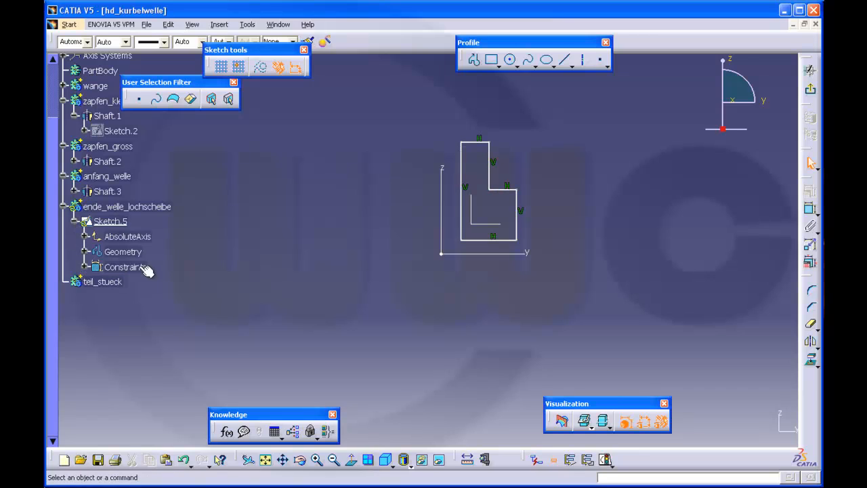
left_click(85, 266)
left_click(161, 281)
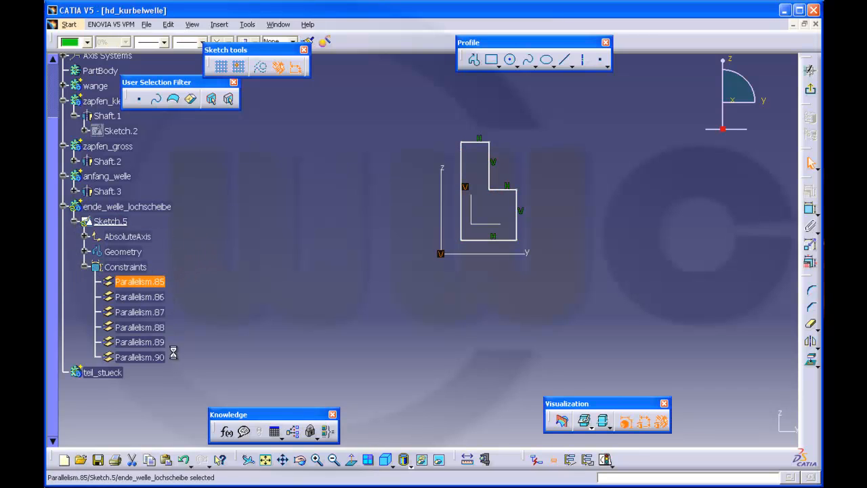
left_click(161, 357, "shift")
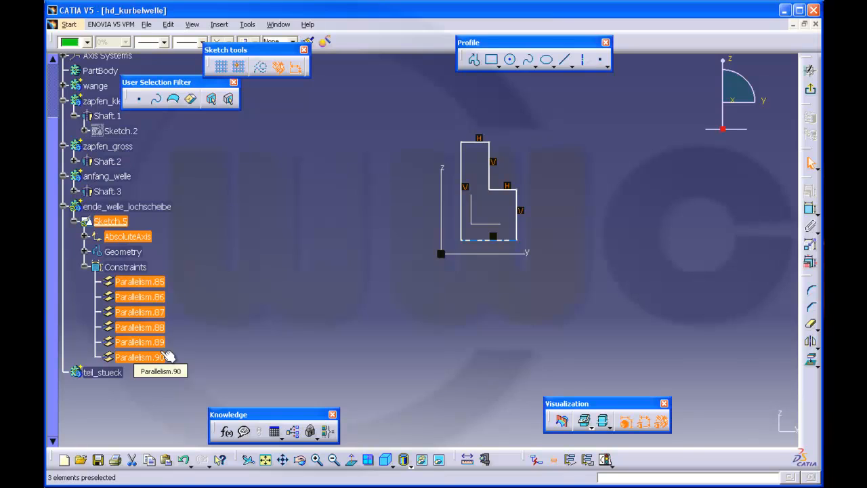
key("Delete")
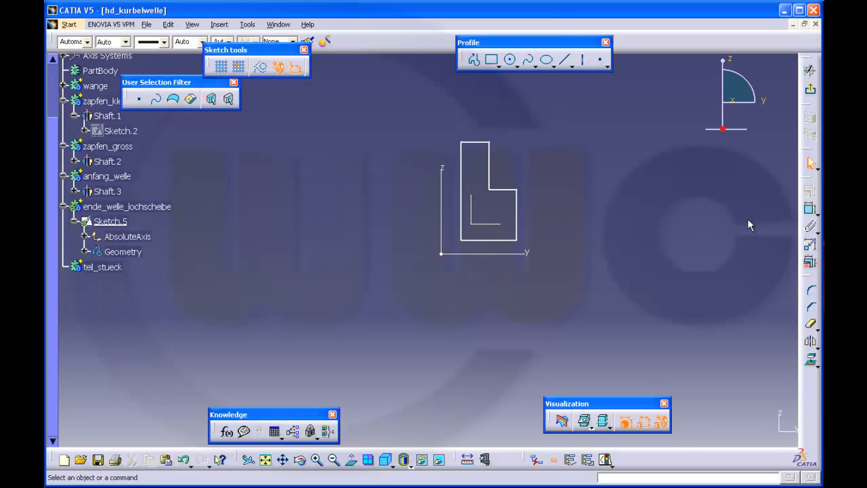
- Dimension the width of the profile's narrow upper part and its overall width, placing both dimensions above the profile
left_click(808, 209)
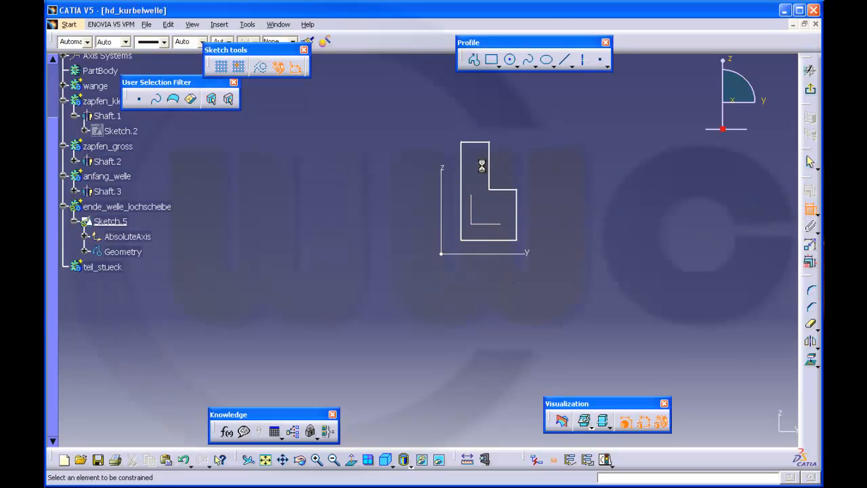
left_click(462, 163)
left_click(489, 162)
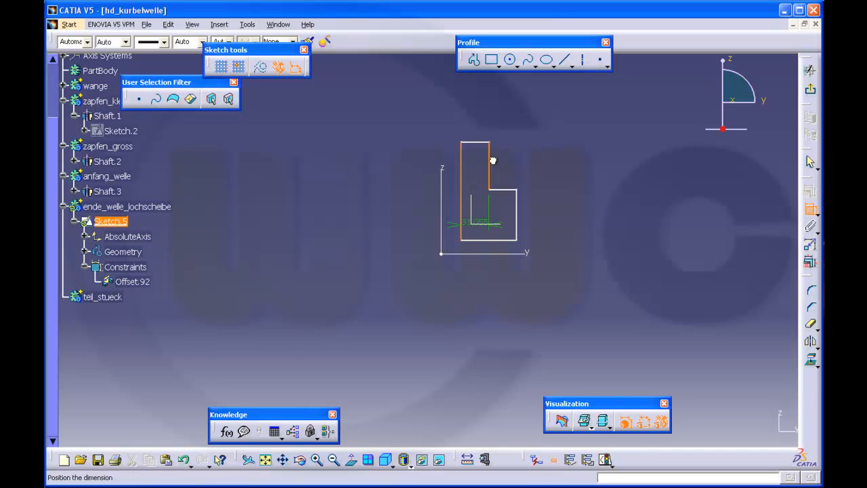
left_click(489, 121)
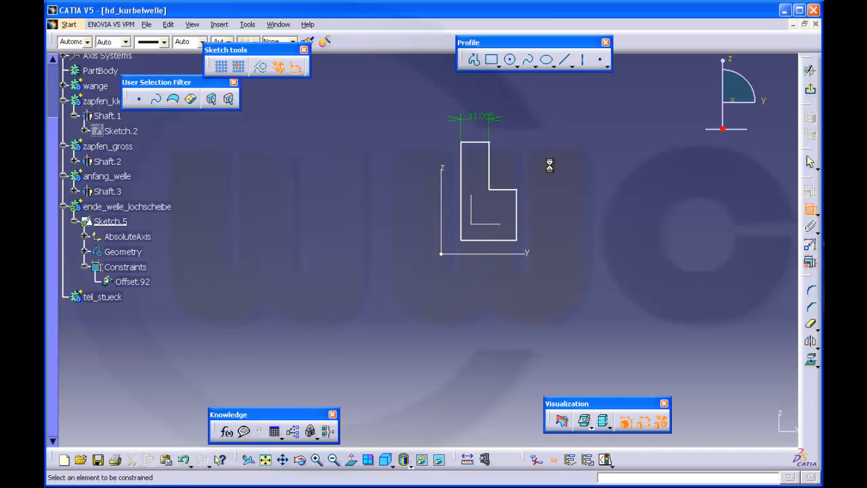
left_click(462, 203)
left_click(518, 207)
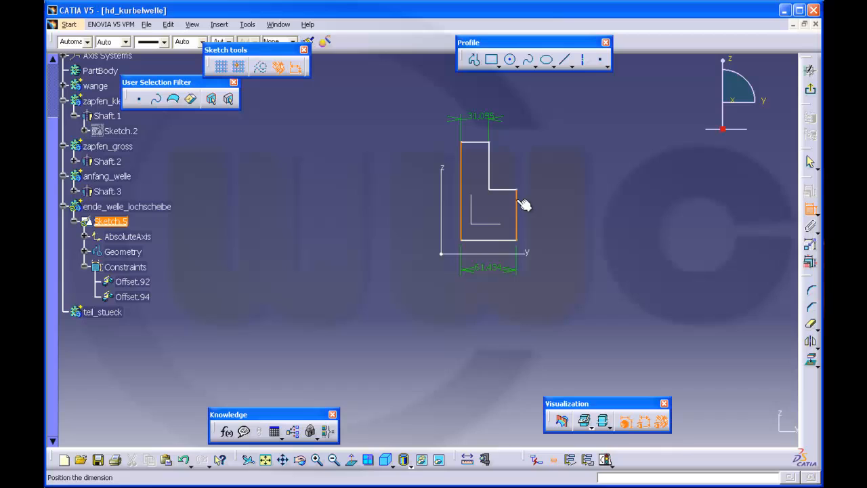
left_click(504, 83)
- Dimension the height of the profile's lower step and its overall height, both measured from the base line
left_click(506, 189)
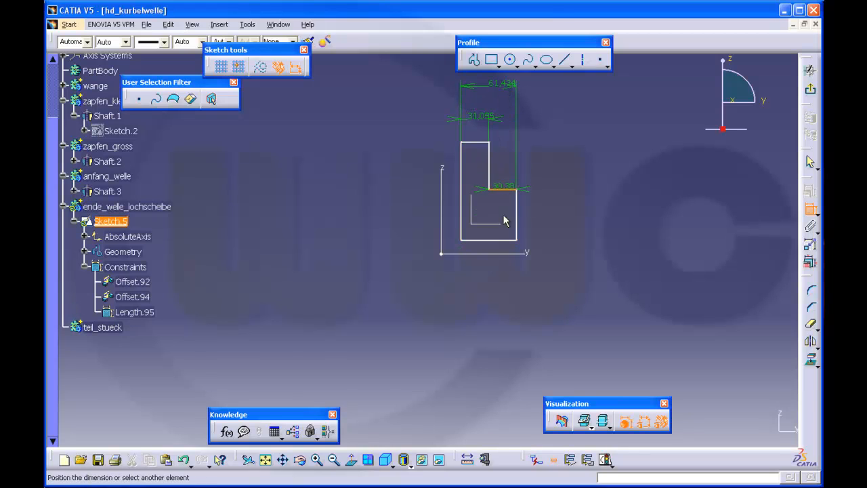
left_click(500, 242)
left_click(600, 219)
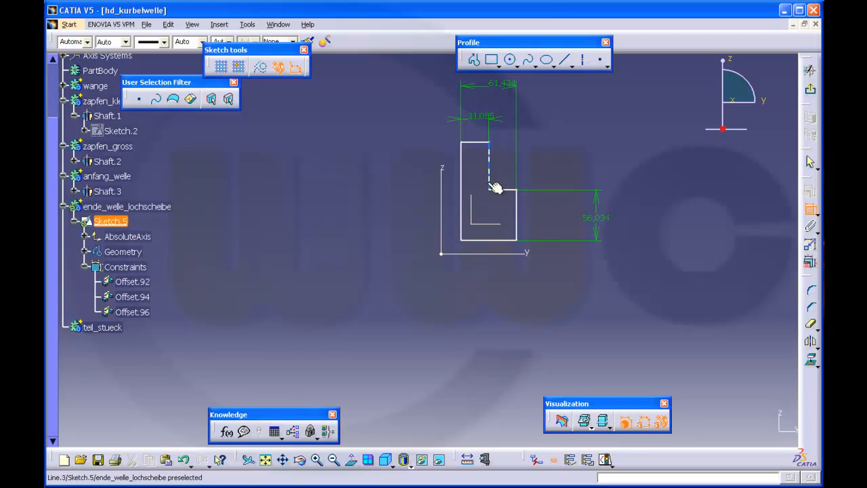
left_click(476, 143)
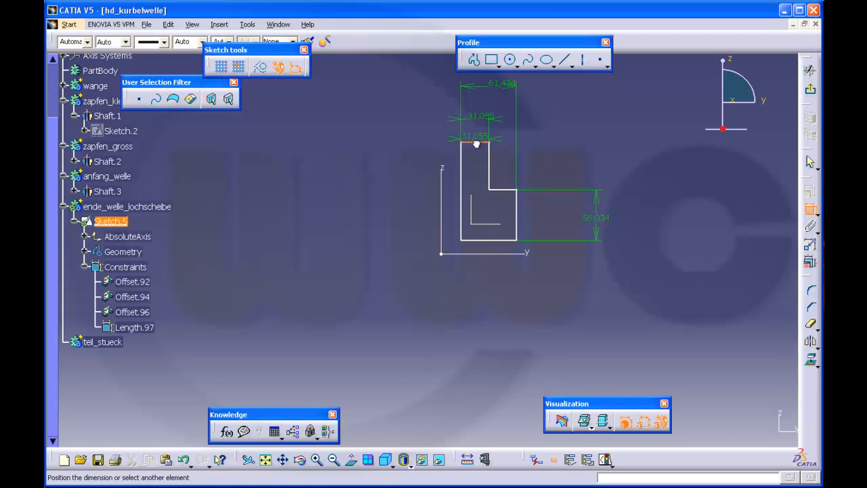
left_click(483, 240)
left_click(400, 215)
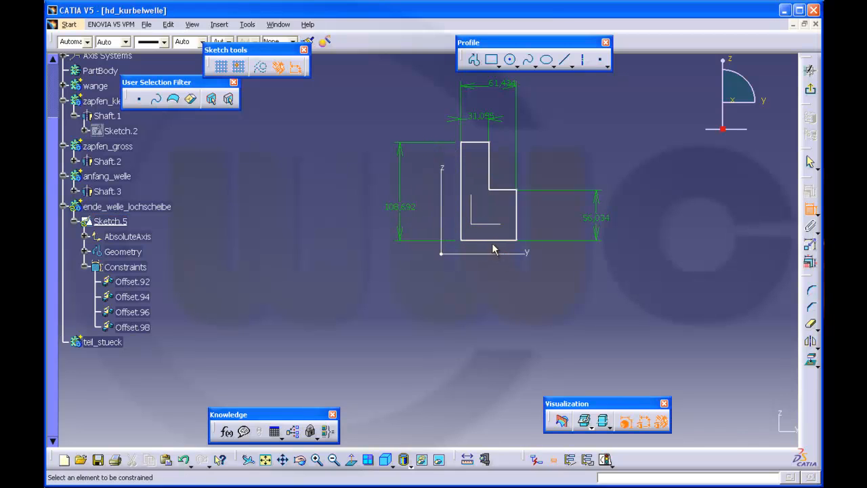
- Make the profile's base line coincident with the y axis and its long vertical edge coincident with the z axis
left_click(493, 240)
left_click(528, 253)
right_click(535, 267)
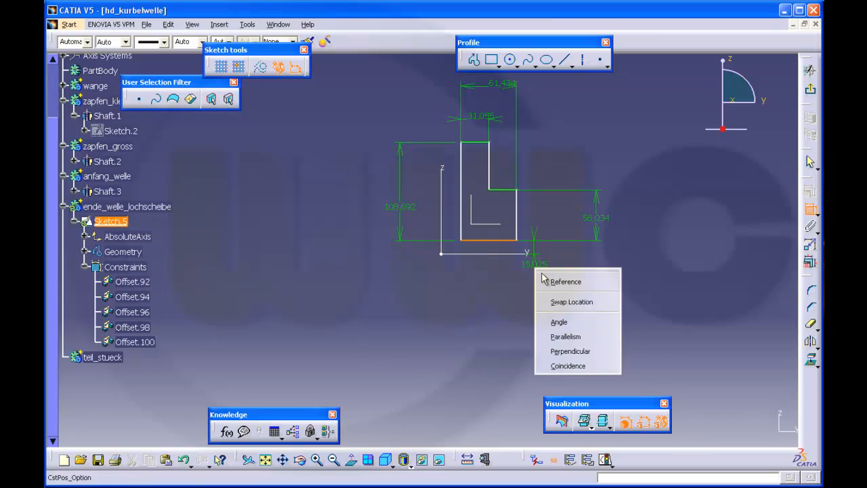
left_click(575, 368)
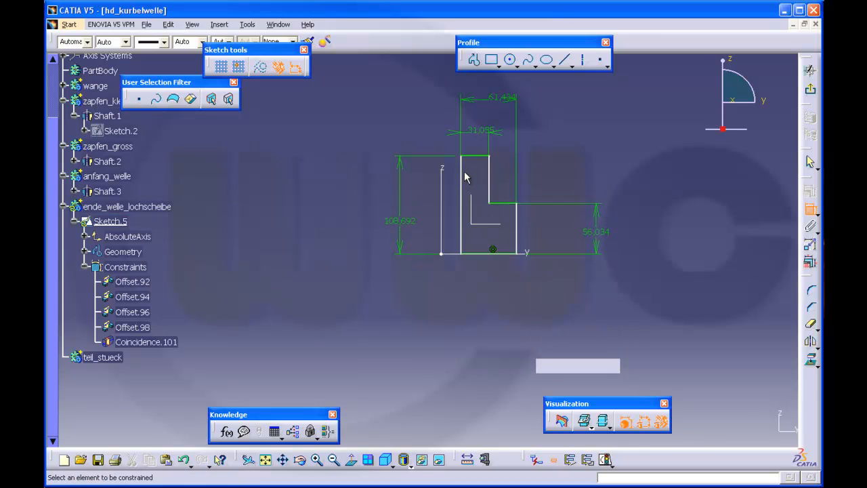
left_click(462, 173)
left_click(445, 170)
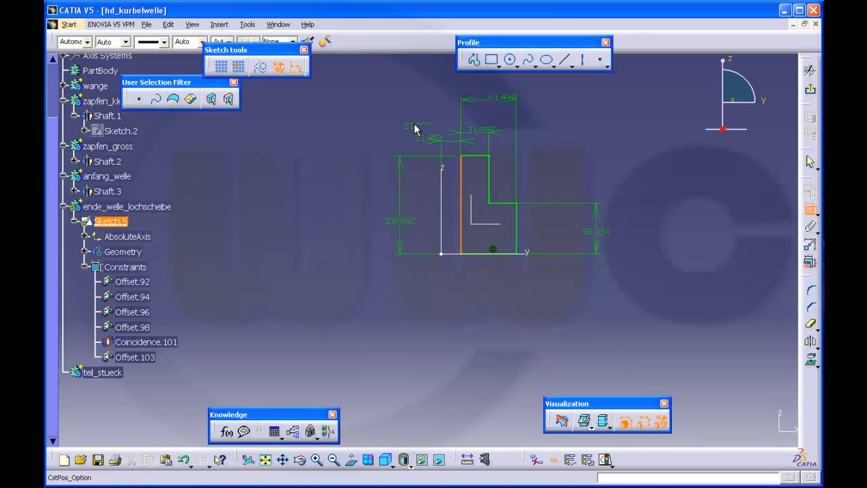
right_click(416, 127)
left_click(449, 224)
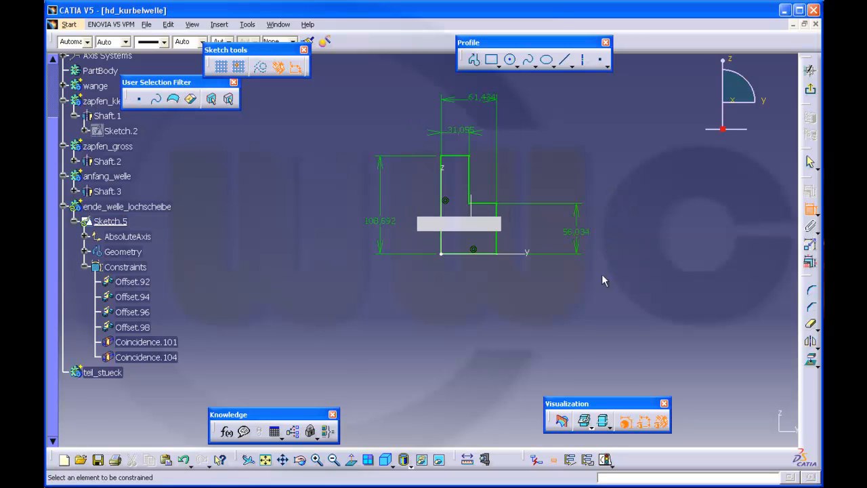
- Transform the profile's base line on the y axis into the sketch's axis of revolution
middle_click_drag(579, 280, 578, 203)
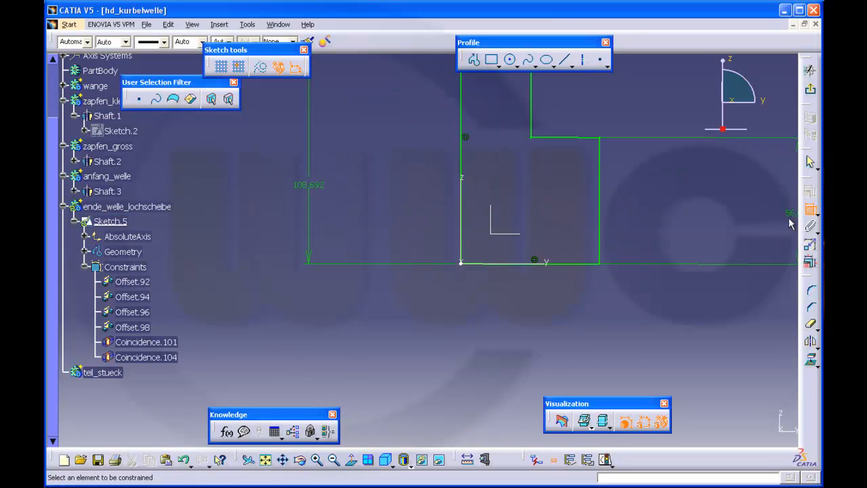
left_click(809, 209)
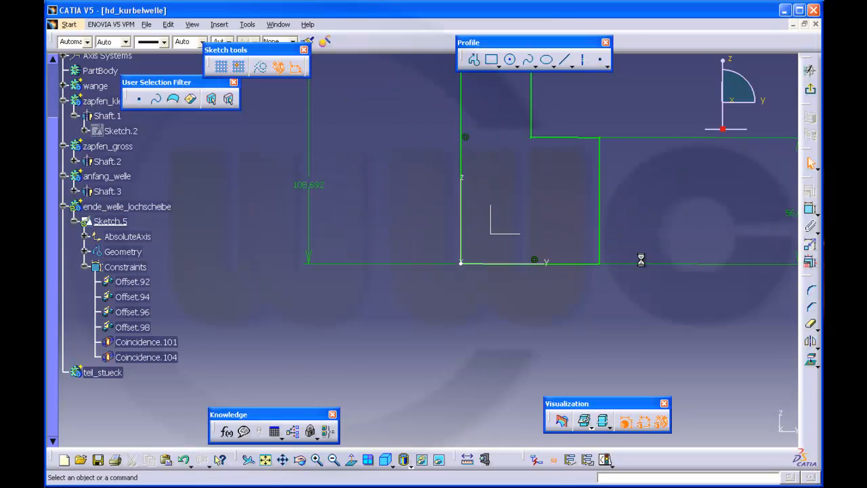
left_click(579, 262)
left_click(581, 60)
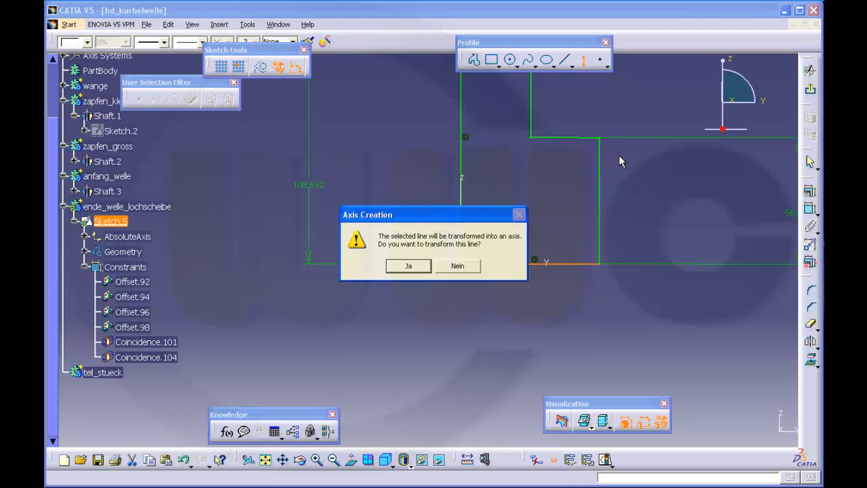
left_click(408, 265)
- Set the height of the profile's lower step to 30 mm and the overall height to 55 mm
mouse_move(648, 228)
middle_mouse_down()
mouse_move(623, 199)
mouse_move(623, 231)
middle_mouse_up()
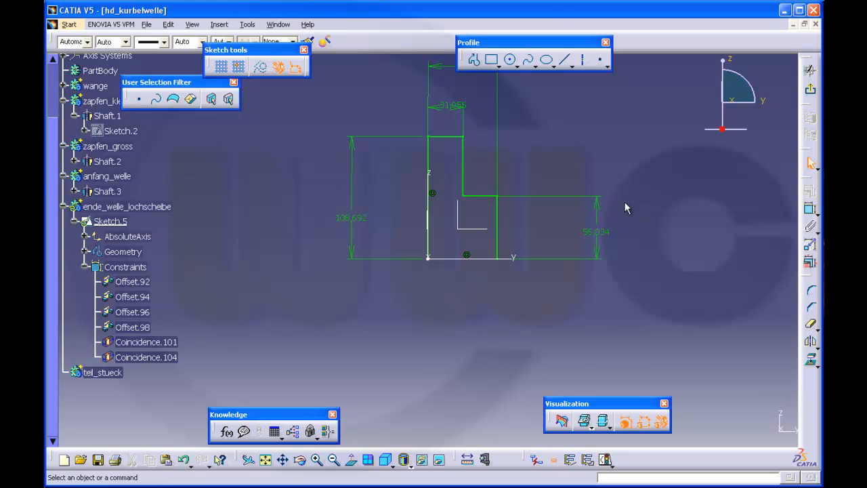
double_click(591, 231)
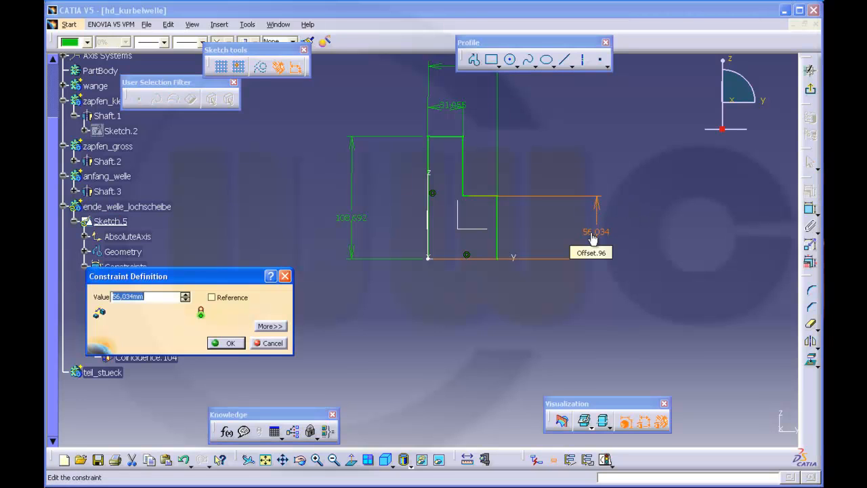
type("30")
key("Return")
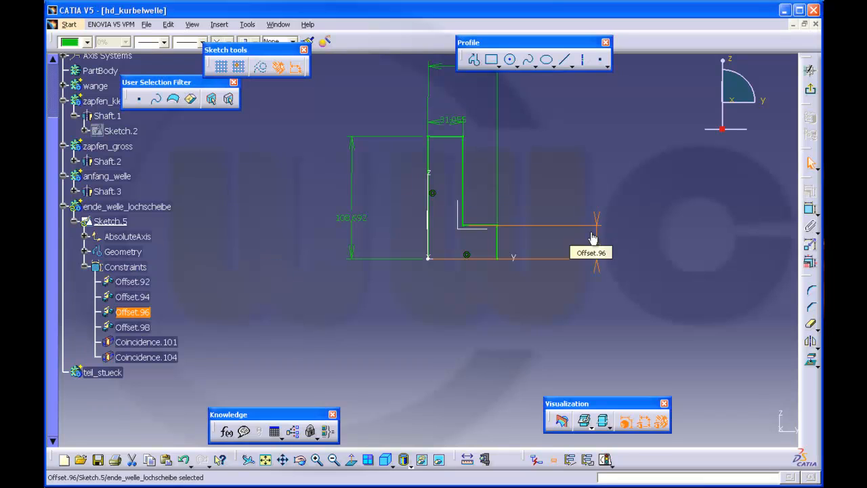
left_click(354, 216)
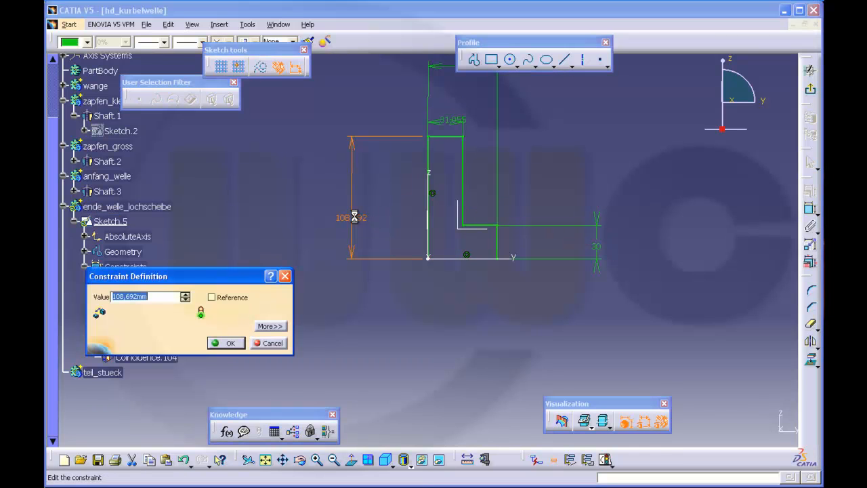
type("55")
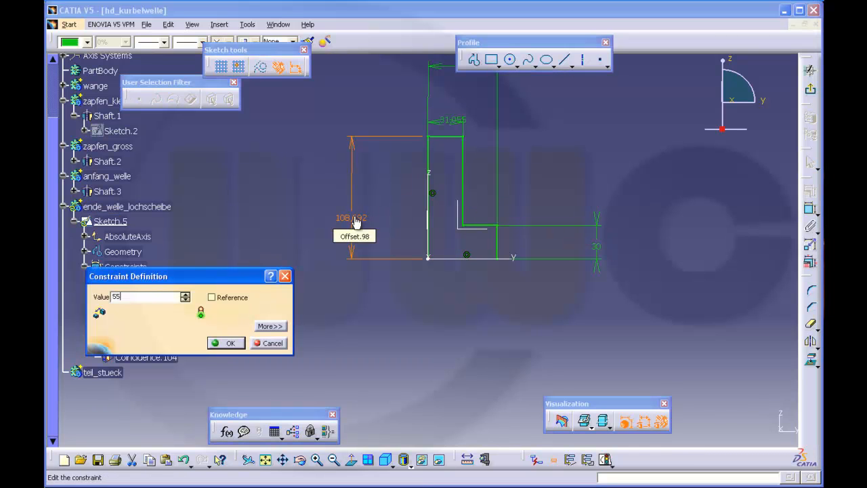
key("Return")
- Set the upper part's width to 15 mm and the overall width to 25 mm, and leave the sketch
double_click(452, 121)
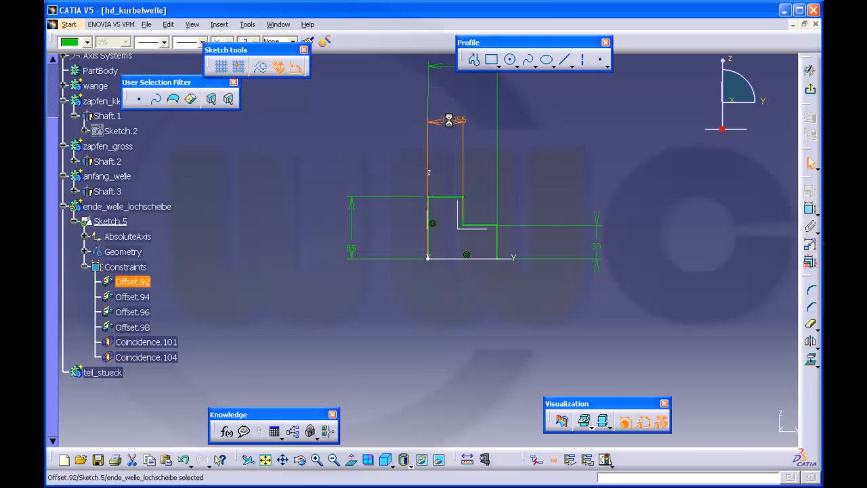
type("1")
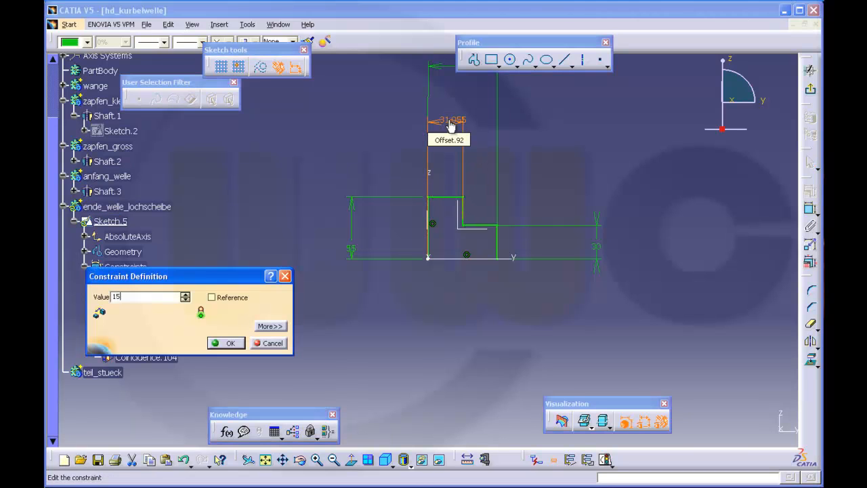
type("5")
key("Return")
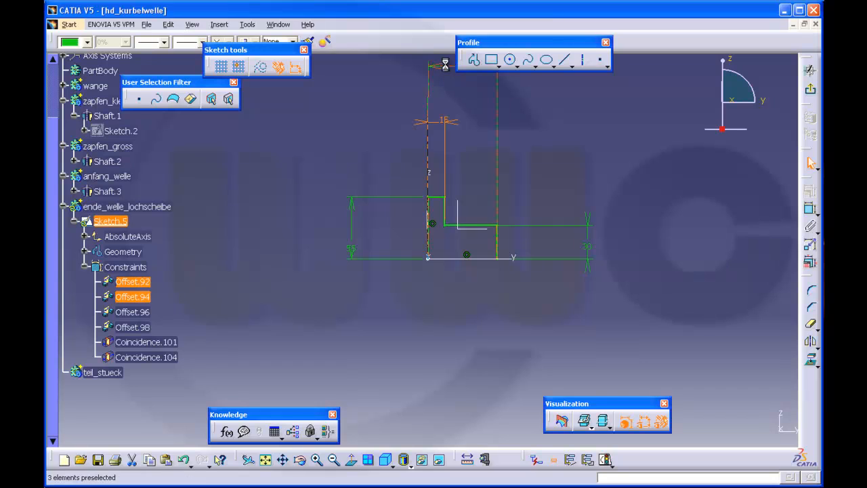
double_click(446, 69)
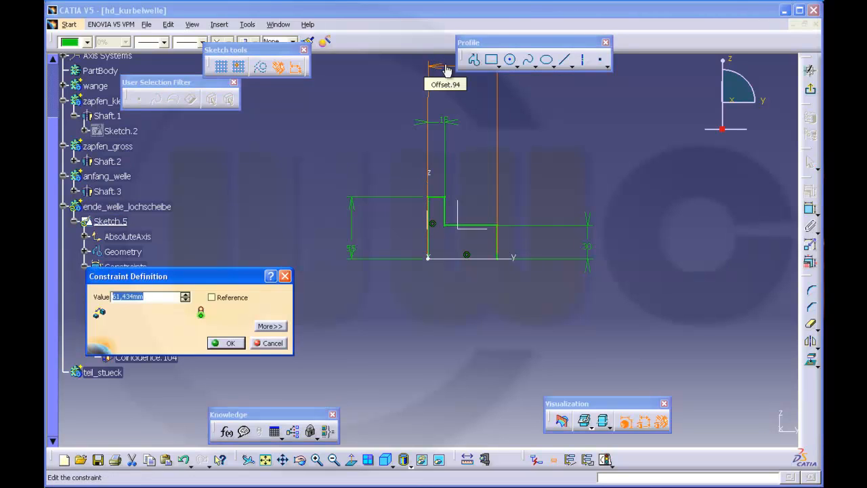
type("25")
key("Return")
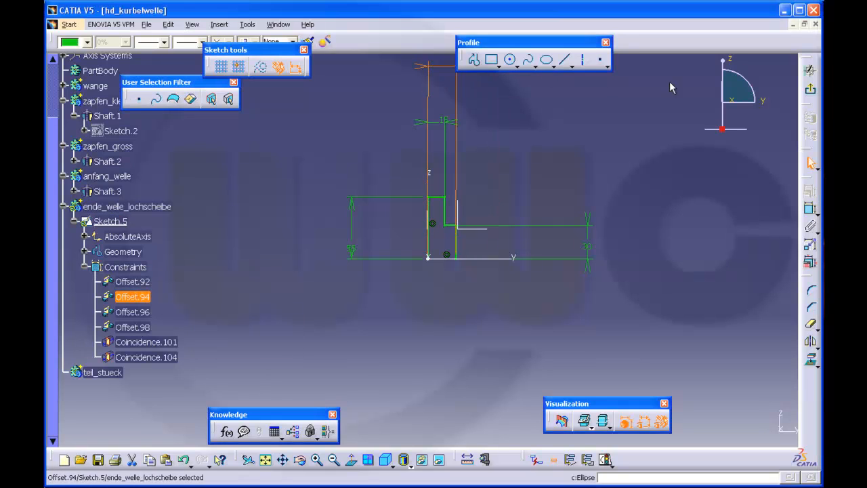
left_click(812, 91)
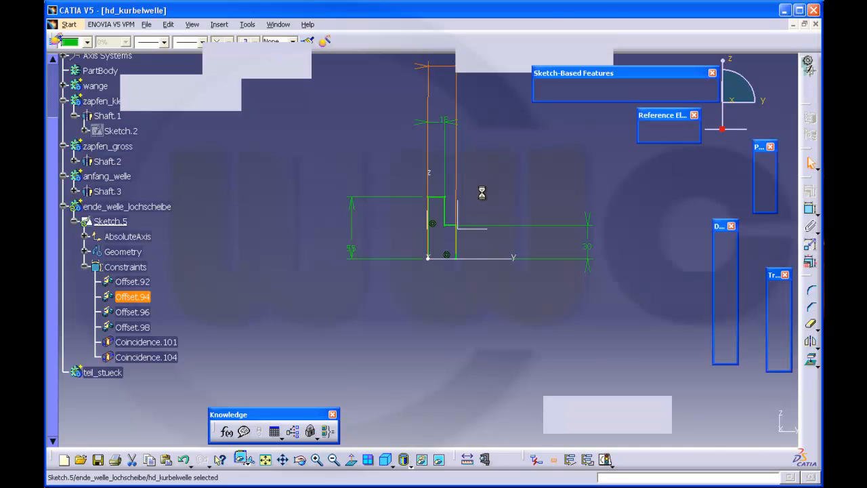
- Revolve the ende_welle_lochscheibe profile 360° into a solid with the Shaft command
left_click(586, 90)
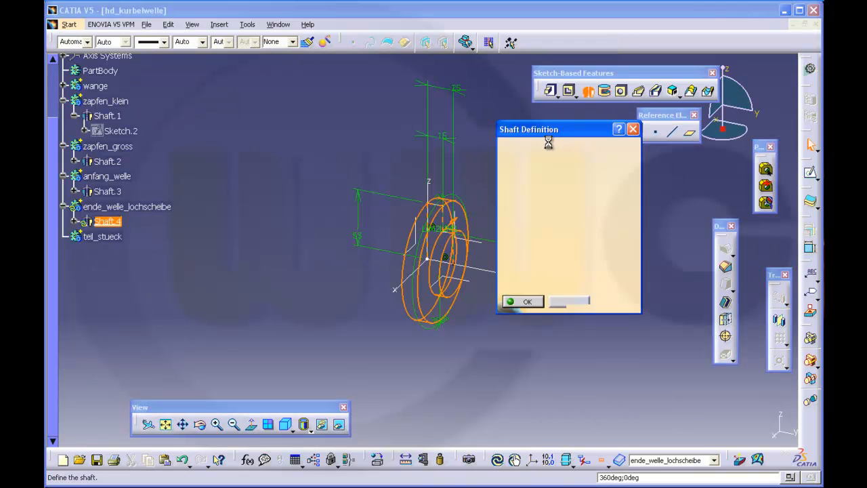
left_click(527, 302)
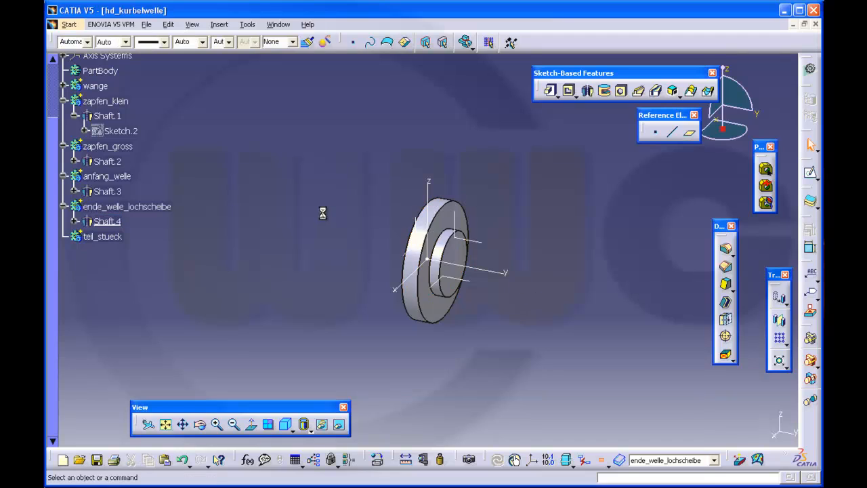
- Collapse the specification tree branches of zapfen_klein, zapfen_gross, anfang_welle and ende_welle_lochscheibe
scroll(158, 209, "up", 1)
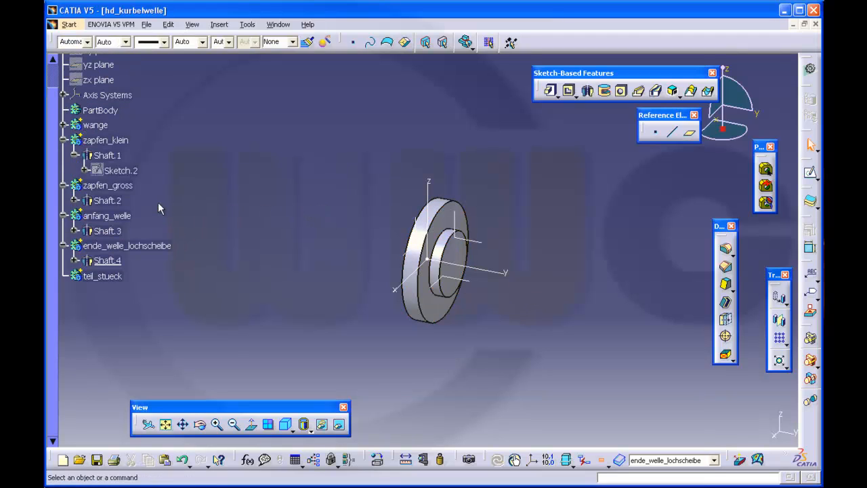
left_click(75, 155)
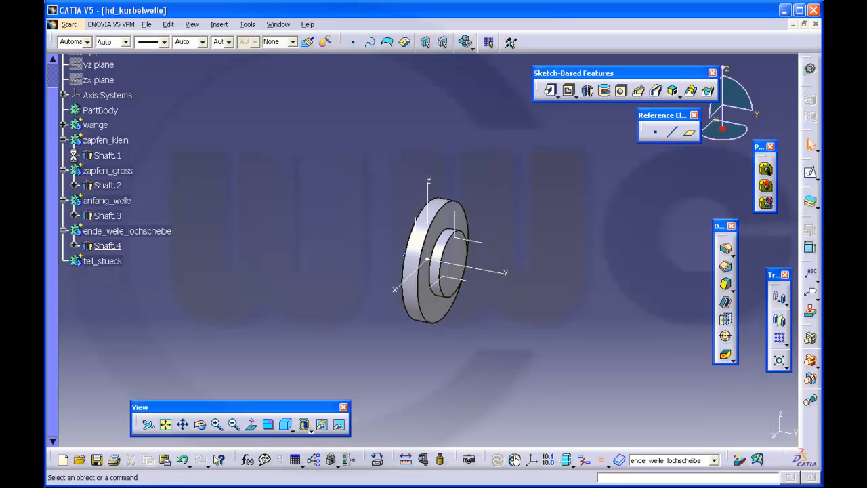
left_click(63, 140)
left_click(63, 155)
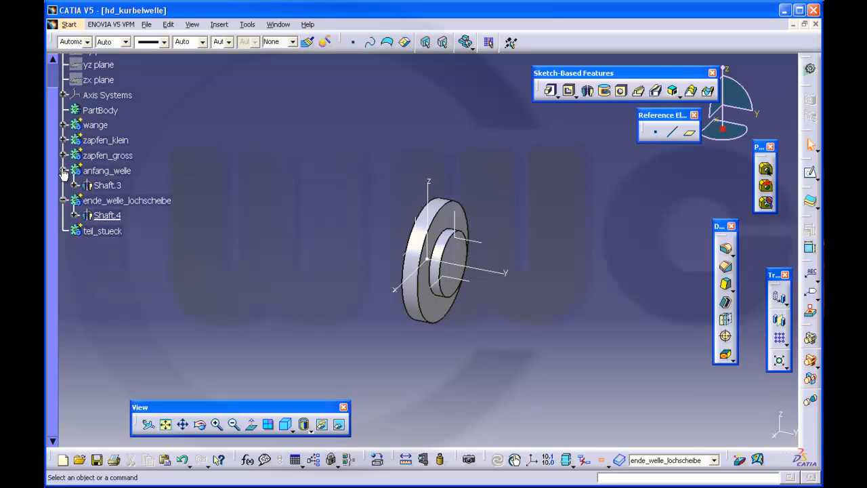
left_click(63, 170)
left_click(63, 185)
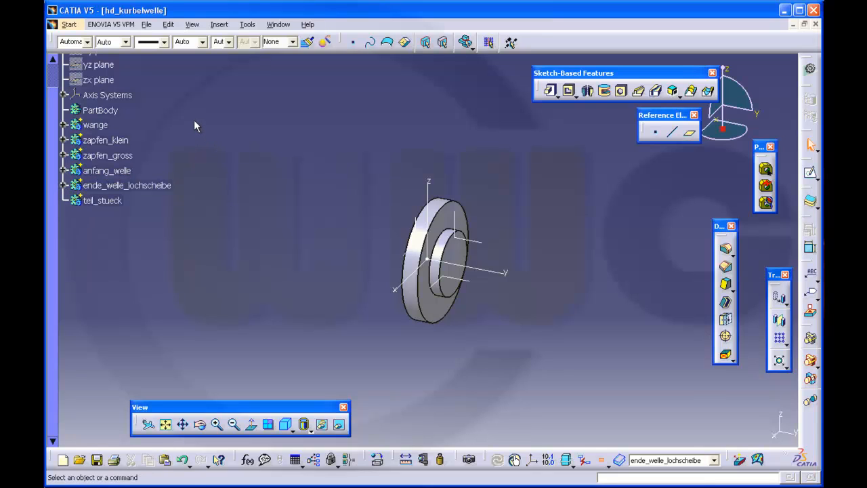
- Insert a new body into the part and rename it basis_koerper
left_click(219, 24)
left_click(229, 56)
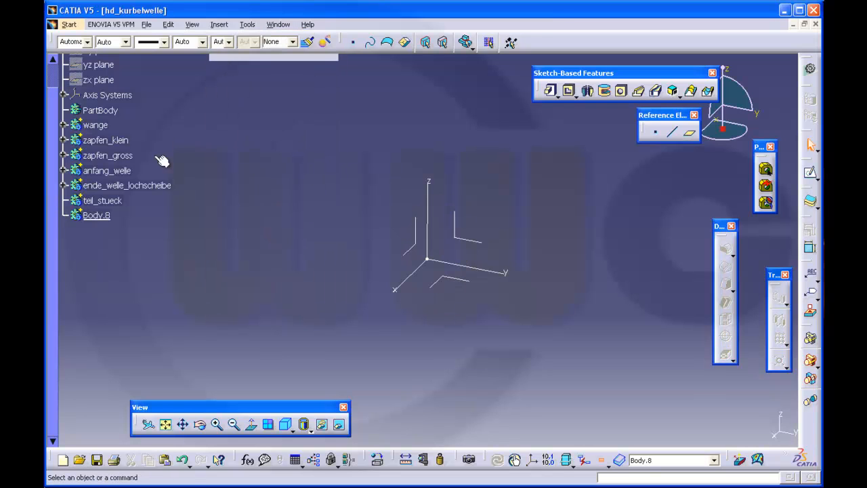
left_click(104, 219)
right_click(105, 225)
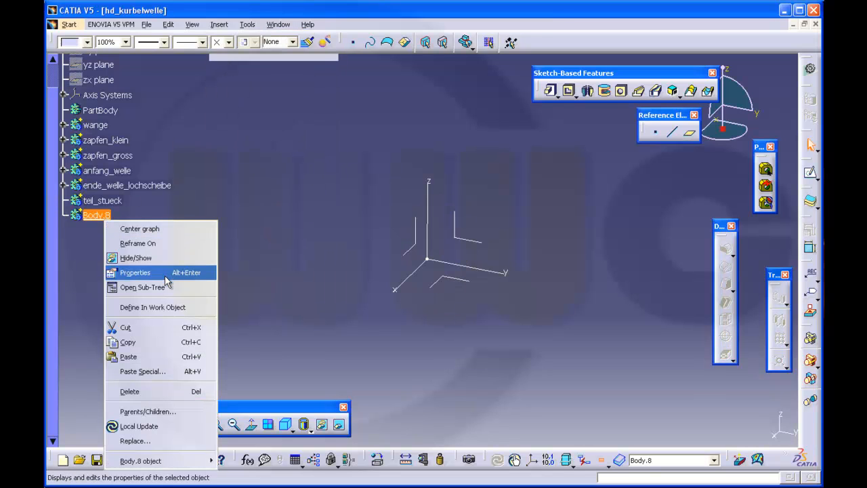
left_click(139, 270)
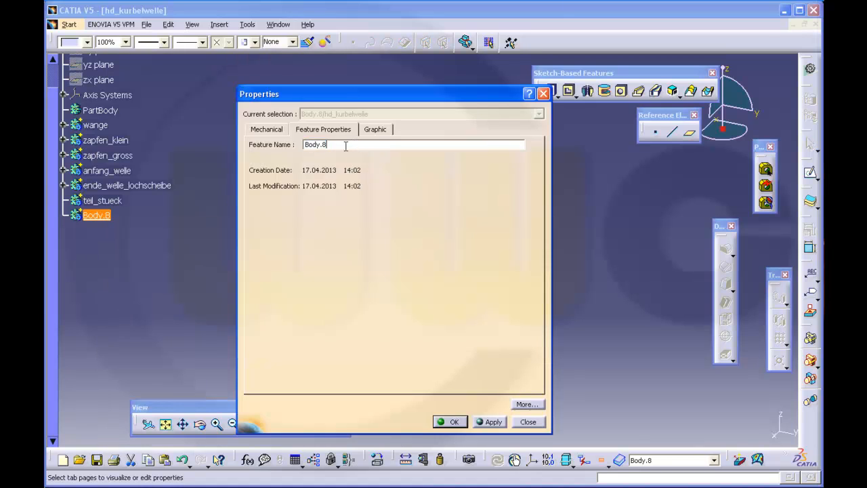
type("basis_koerper")
key("Return")
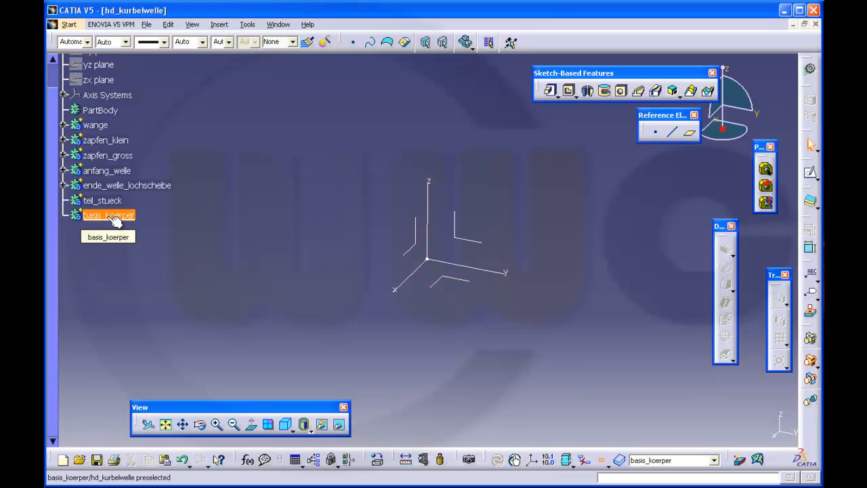
- Display all bodies and add wange, zapfen_klein, zapfen_gross, anfang_welle and ende_welle_lochscheibe to basis_koerper with a Boolean Add
left_click(601, 459)
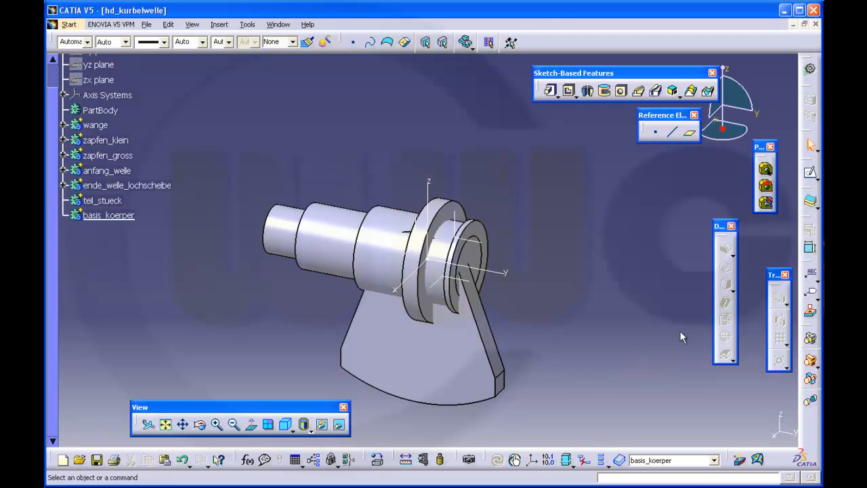
left_click(94, 124)
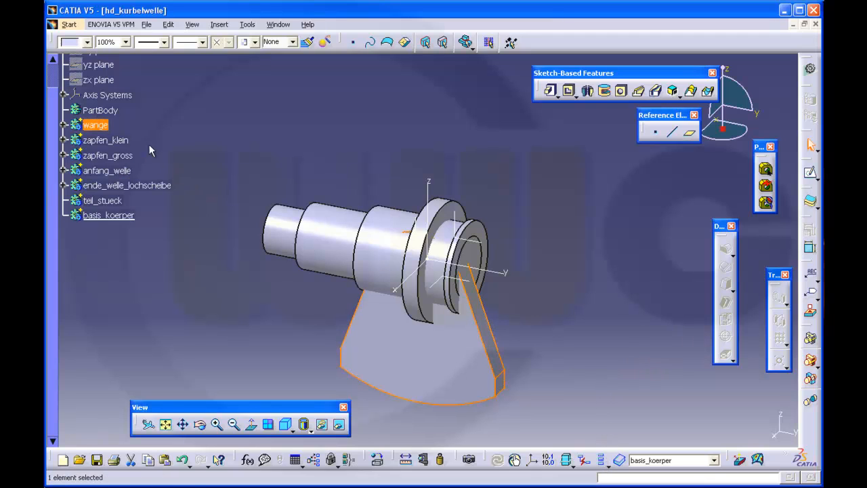
left_click(115, 187, "shift")
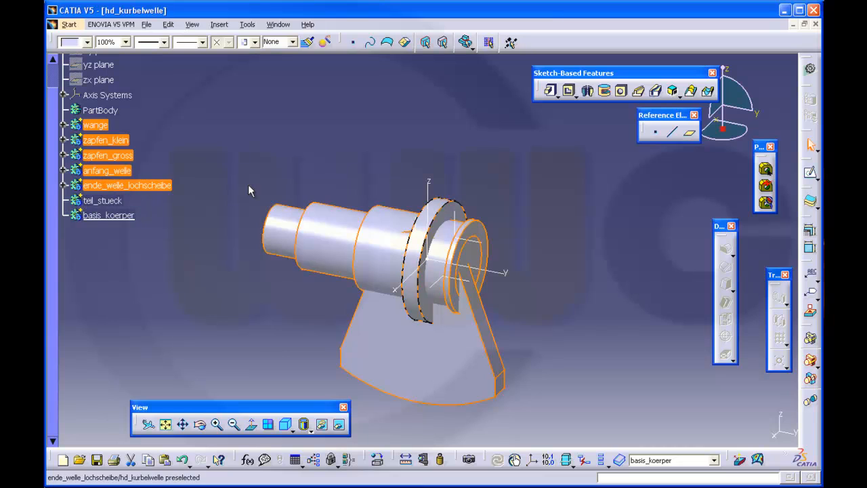
left_click(810, 360)
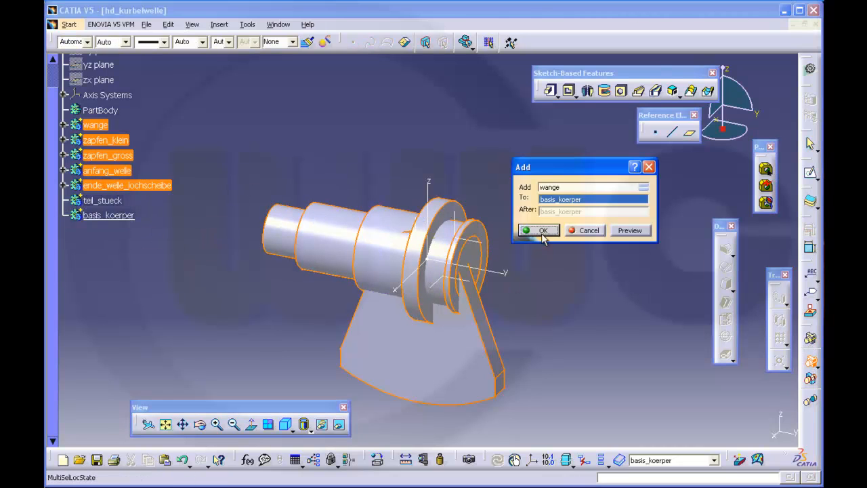
left_click(128, 218)
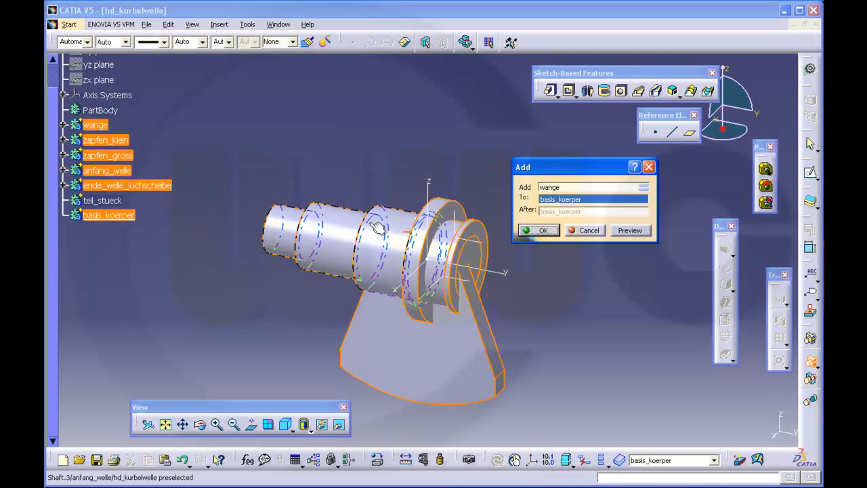
left_click(539, 230)
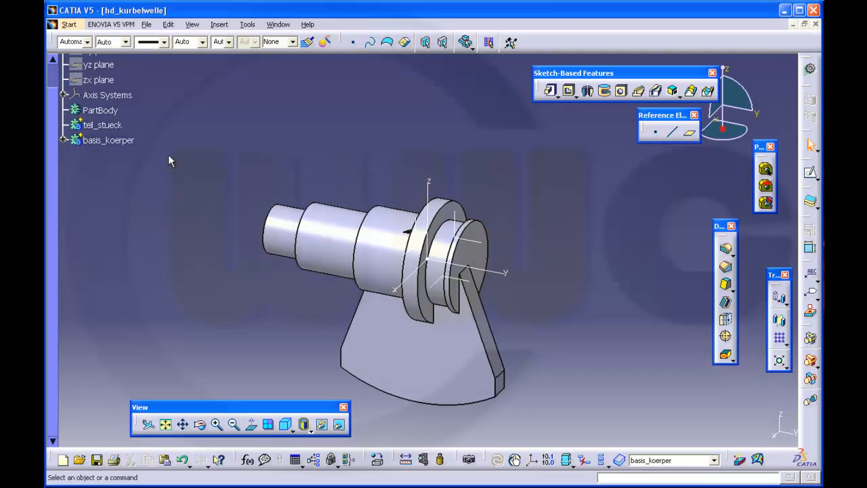
- Expand basis_koerper, copy its wange body and paste it into the hd_kurbelwelle part As Result With Link
left_click(63, 140)
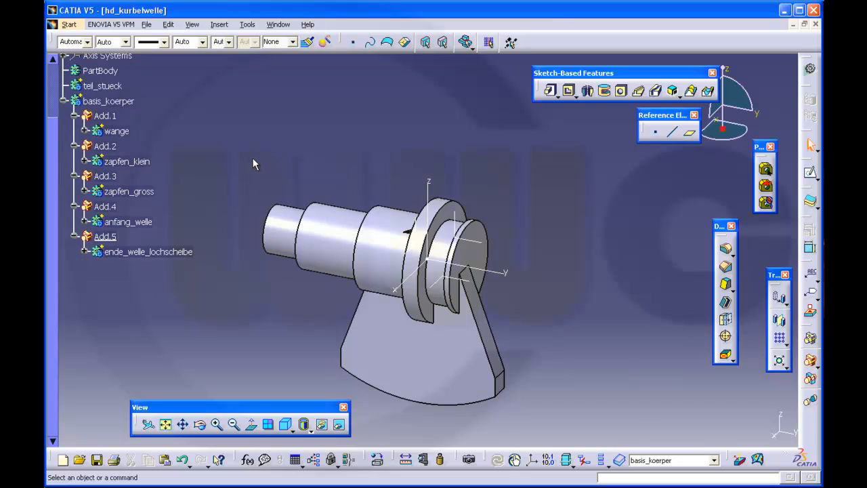
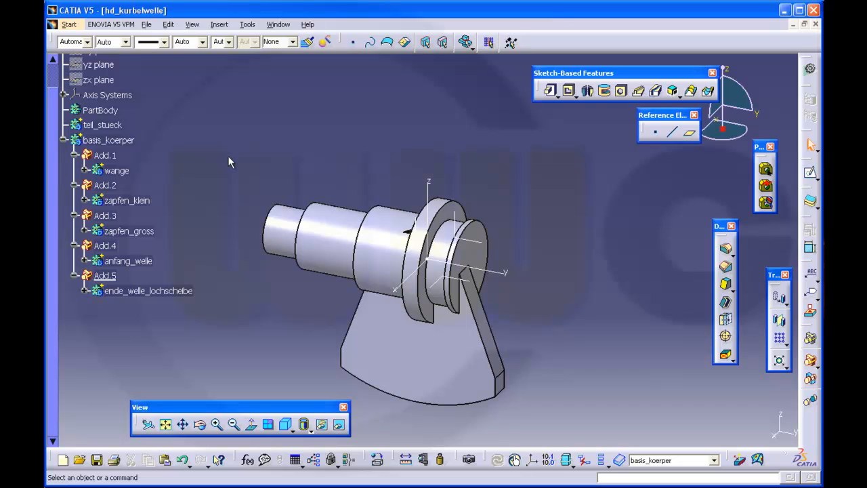
right_click(126, 172)
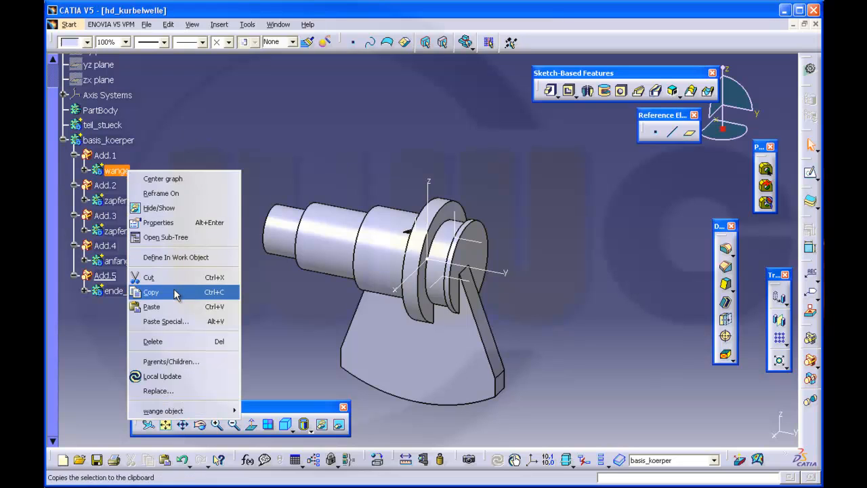
left_click(177, 255)
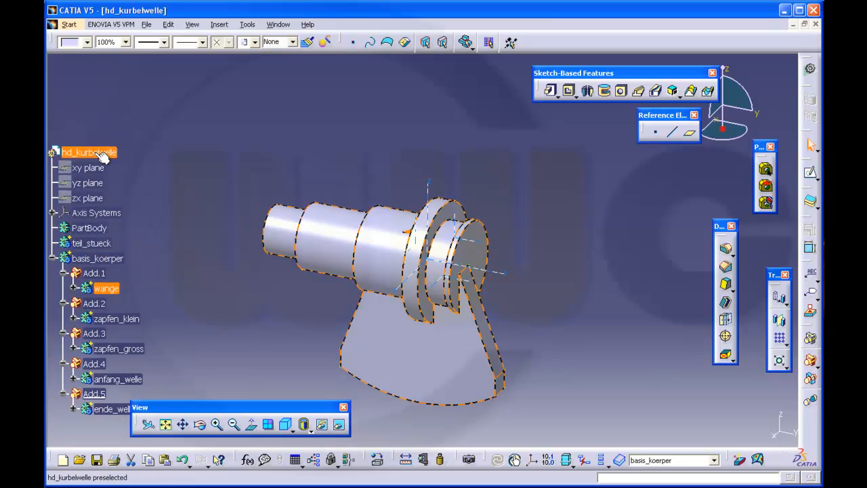
right_click(103, 156)
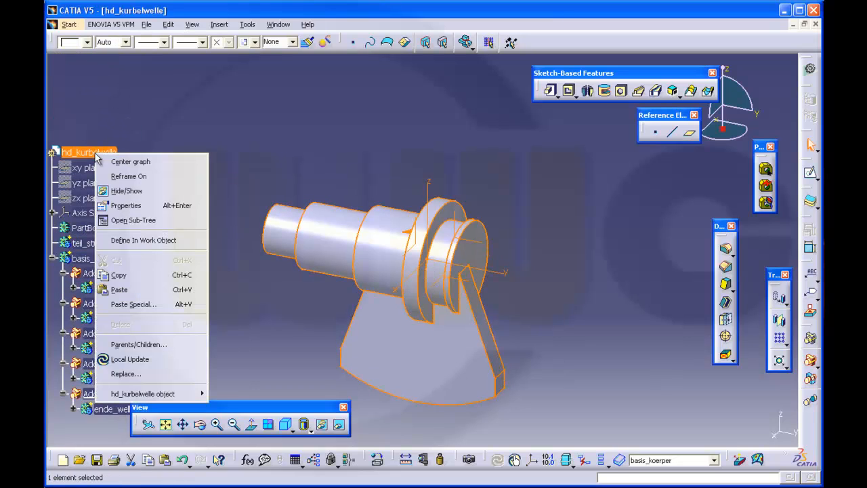
left_click(149, 307)
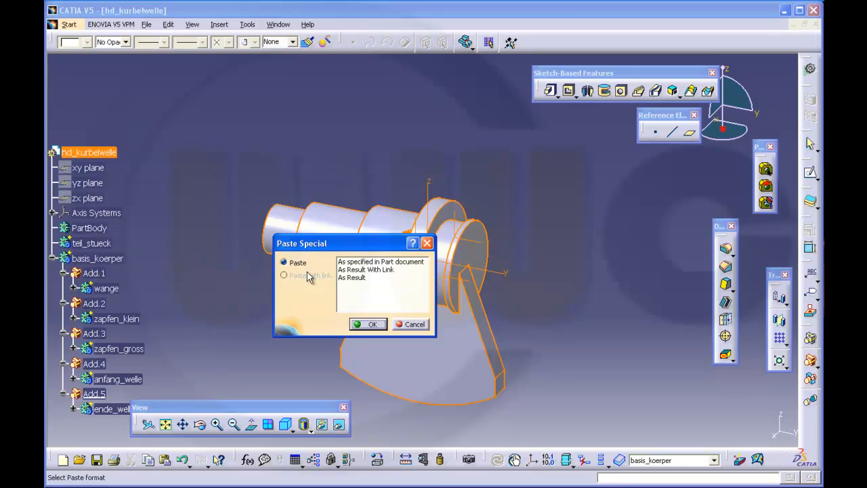
left_click(350, 270)
left_click(369, 325)
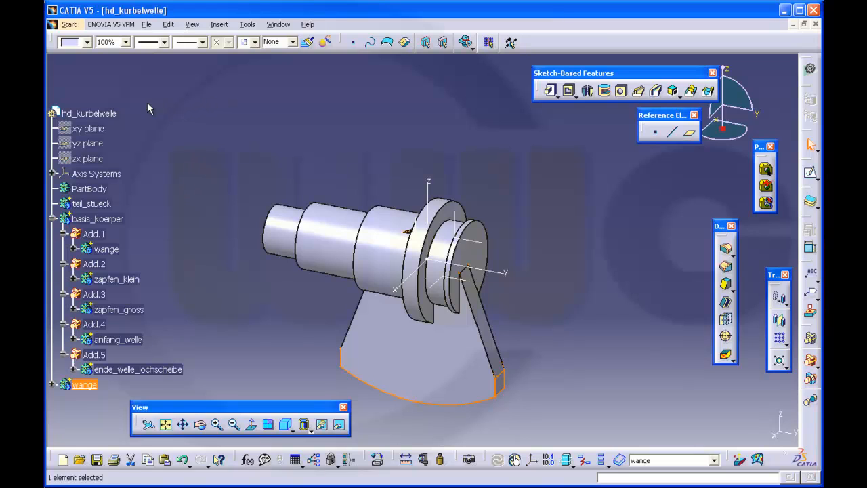
- Paste a second copy of wange into hd_kurbelwelle using As Result With Link
right_click(98, 113)
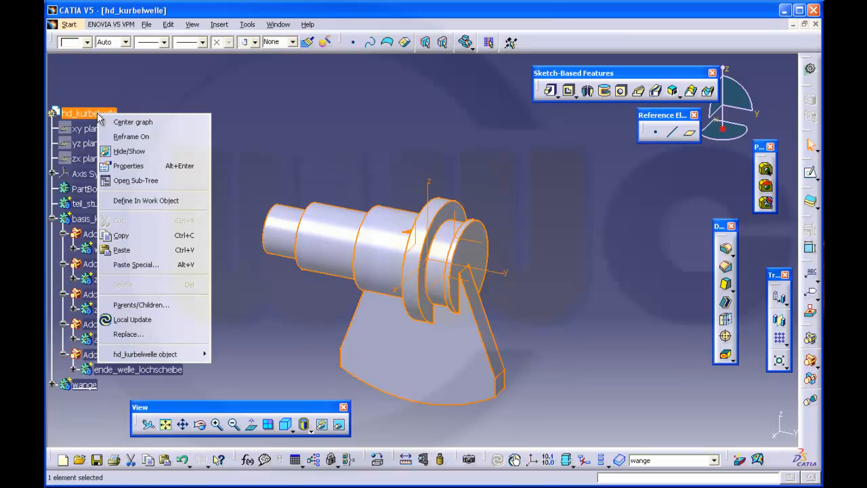
left_click(157, 265)
left_click(369, 270)
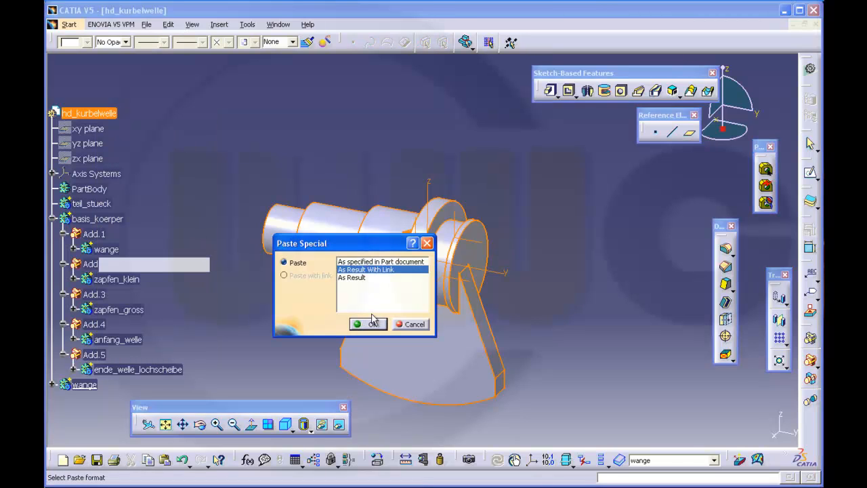
left_click(365, 324)
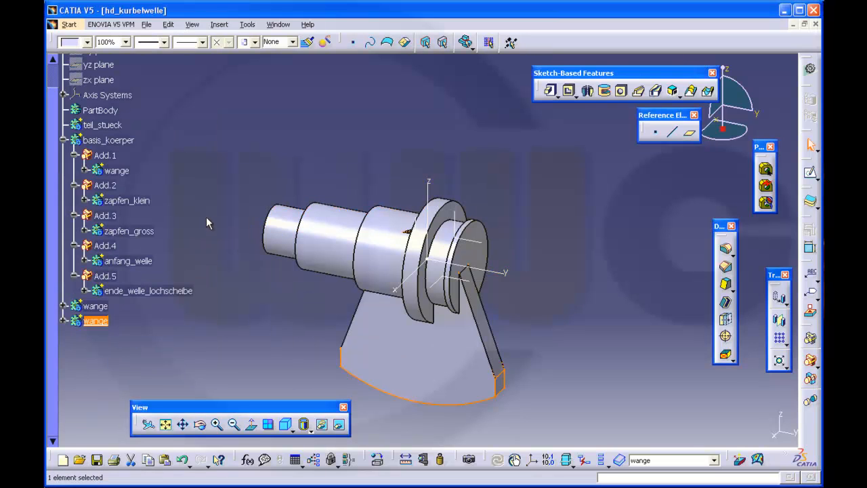
- Copy the zapfen_klein body from basis_koerper and paste it into hd_kurbelwelle As Result With Link
left_click(127, 200)
right_click(136, 201)
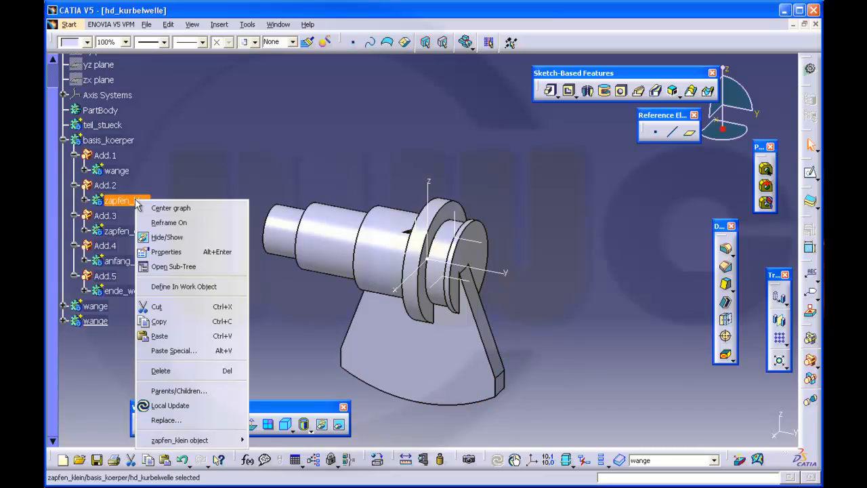
left_click(174, 324)
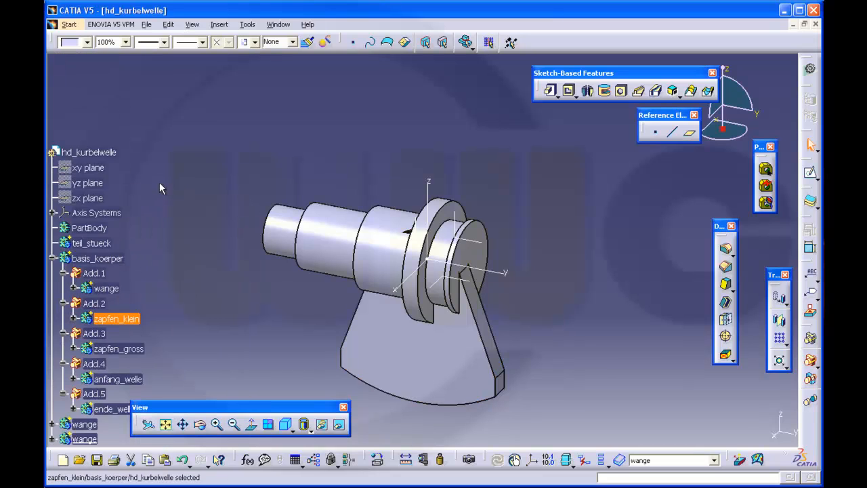
right_click(119, 192)
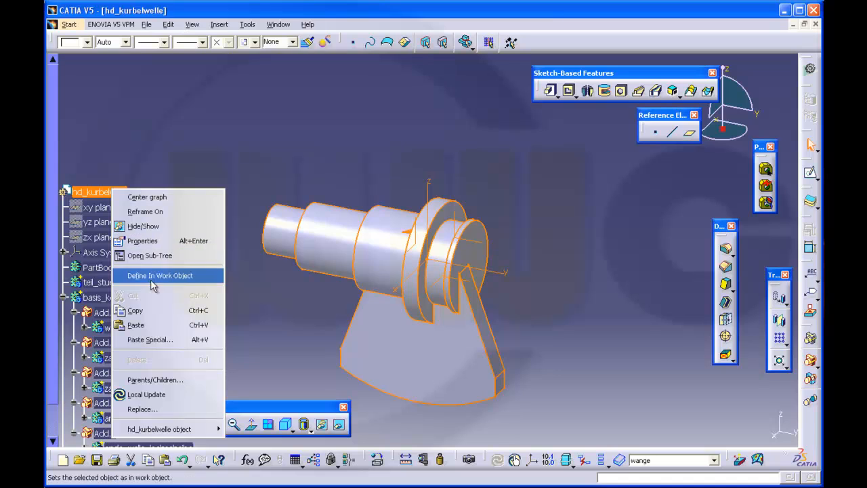
left_click(171, 341)
left_click(371, 269)
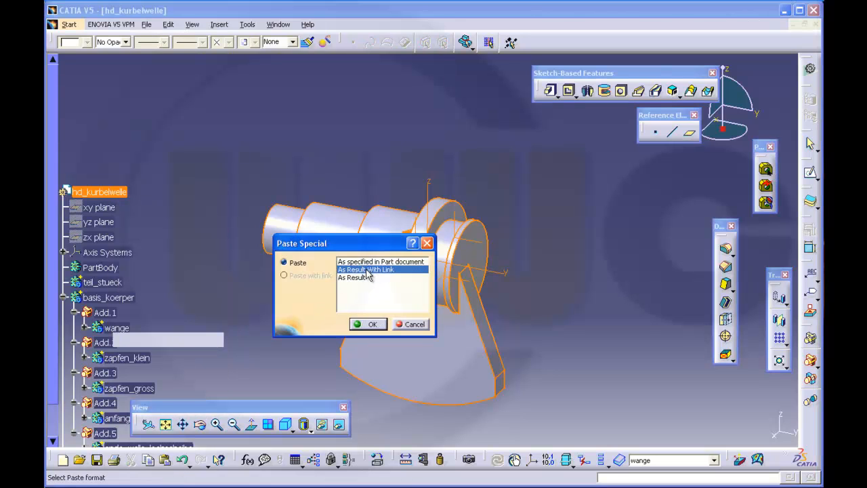
left_click(371, 325)
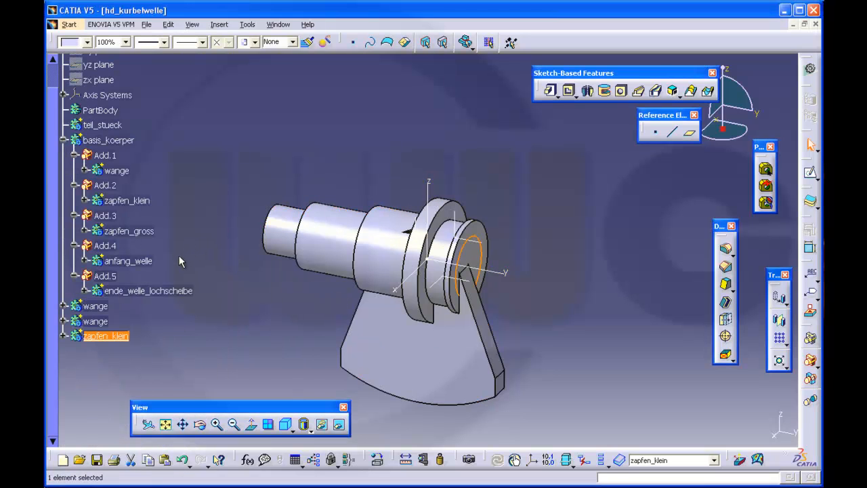
- Copy the zapfen_gross body from basis_koerper and paste it into hd_kurbelwelle As Result With Link
right_click(139, 232)
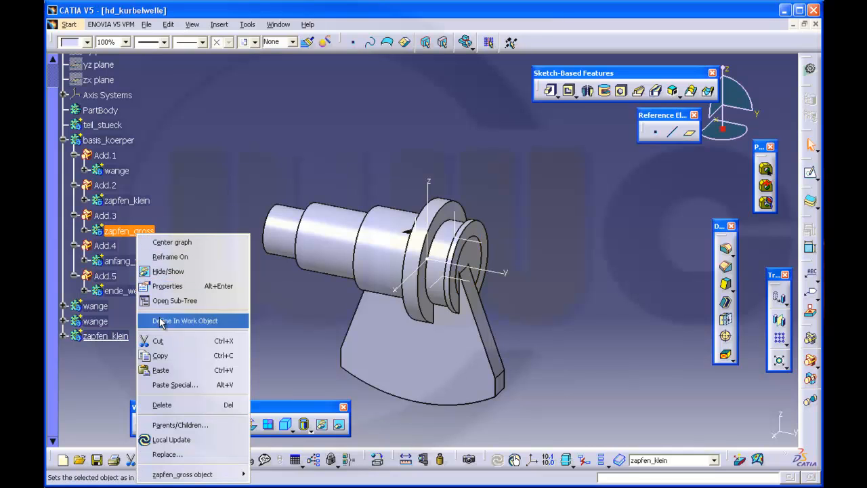
left_click(161, 355)
scroll(164, 210, "up", 5)
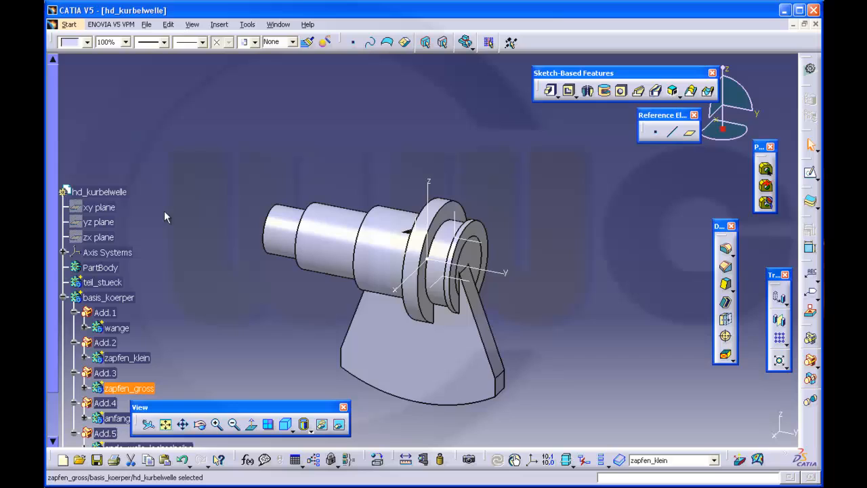
right_click(115, 195)
left_click(164, 345)
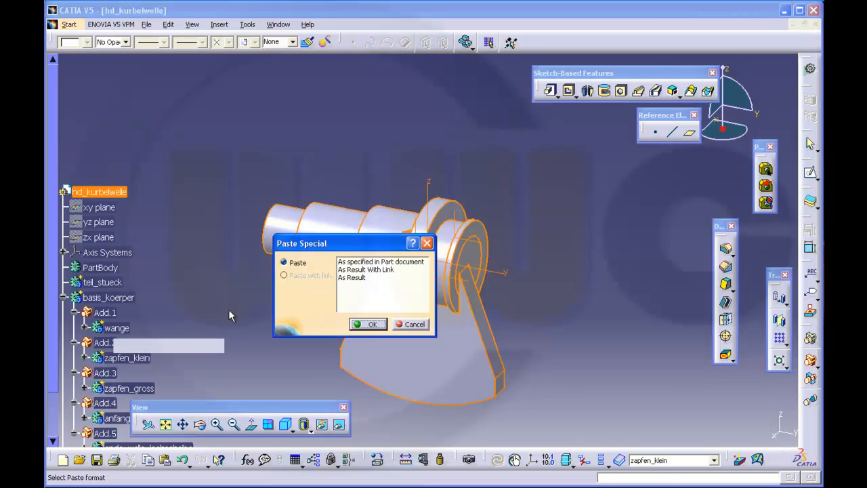
left_click(369, 270)
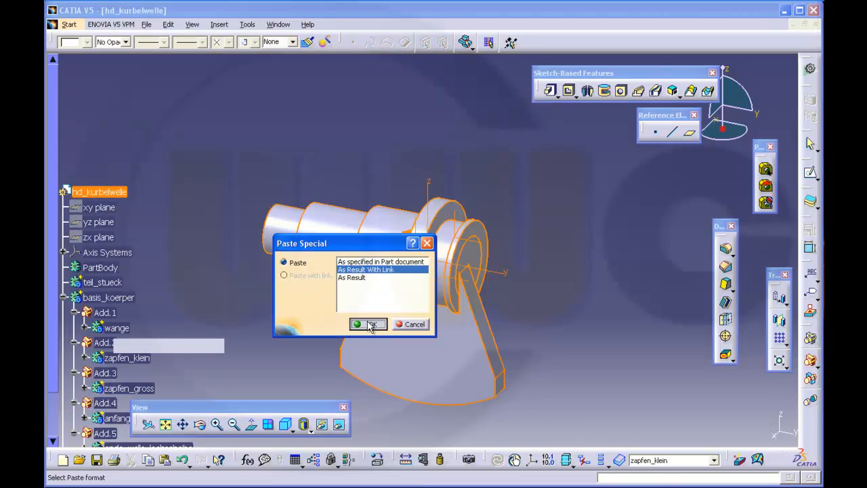
left_click(368, 324)
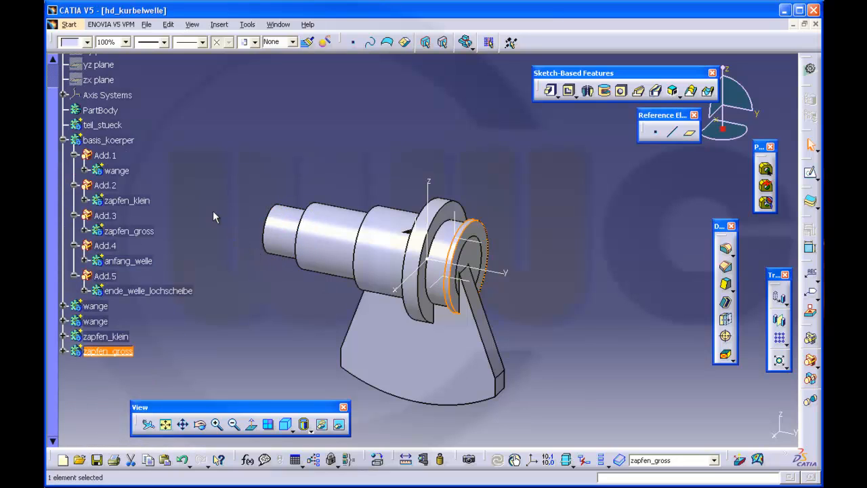
- Hide basis_koerper and rename the first pasted wange body as wange_c1
right_click(108, 140)
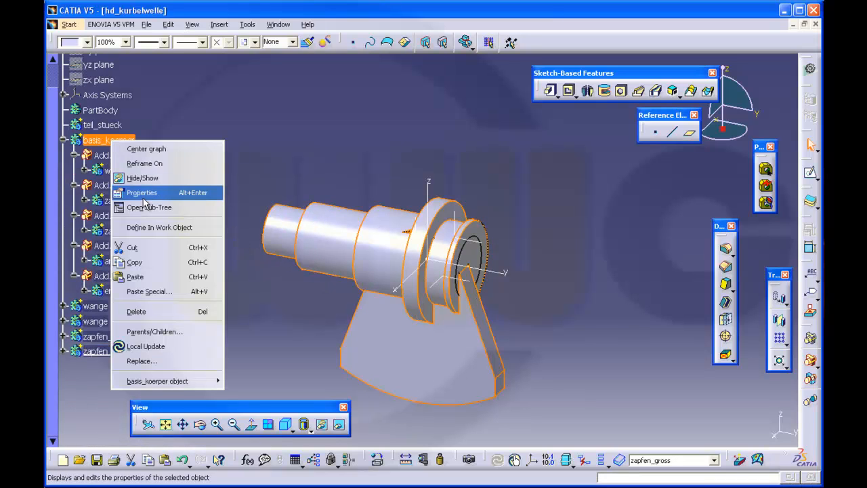
left_click(136, 178)
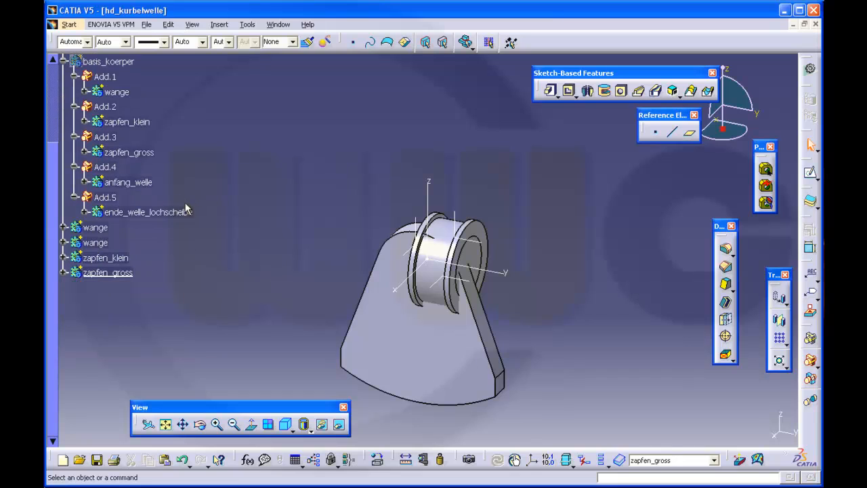
right_click(98, 228)
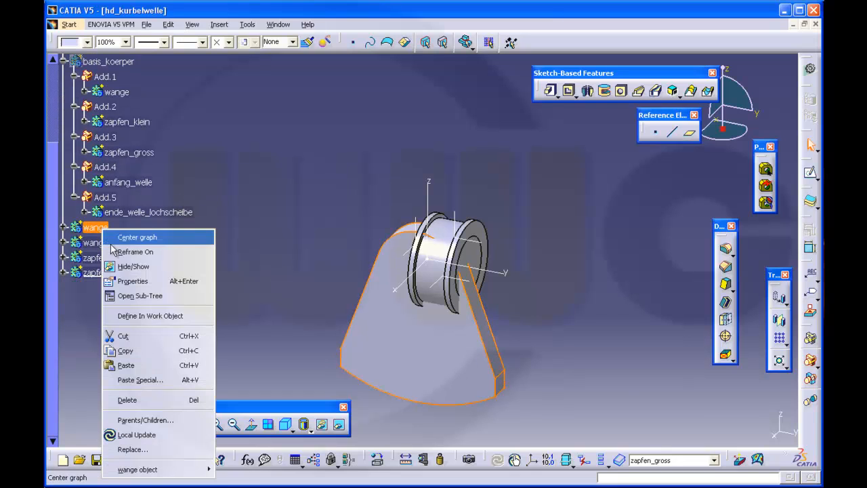
left_click(133, 280)
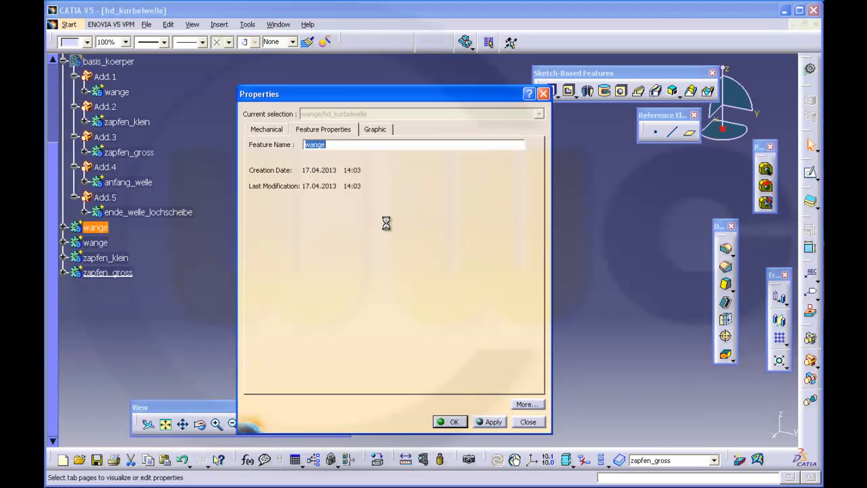
left_click(390, 145)
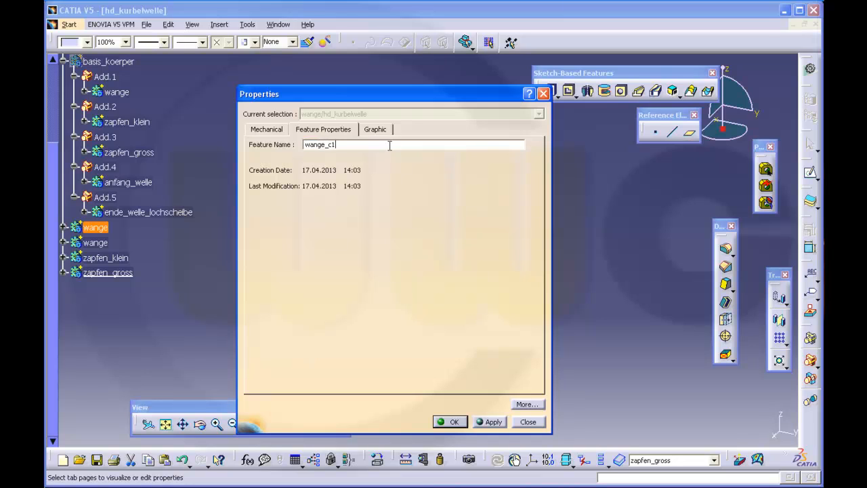
left_click(452, 421)
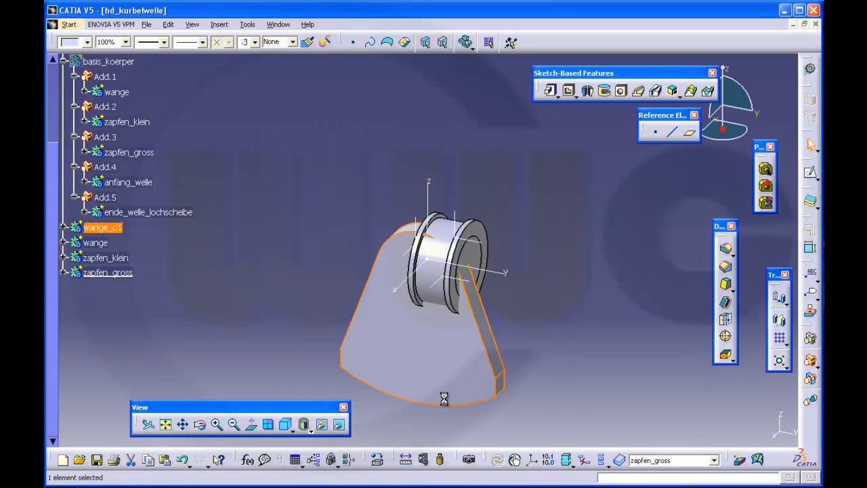
- Rename the second pasted wange body as wange_c2
right_click(106, 242)
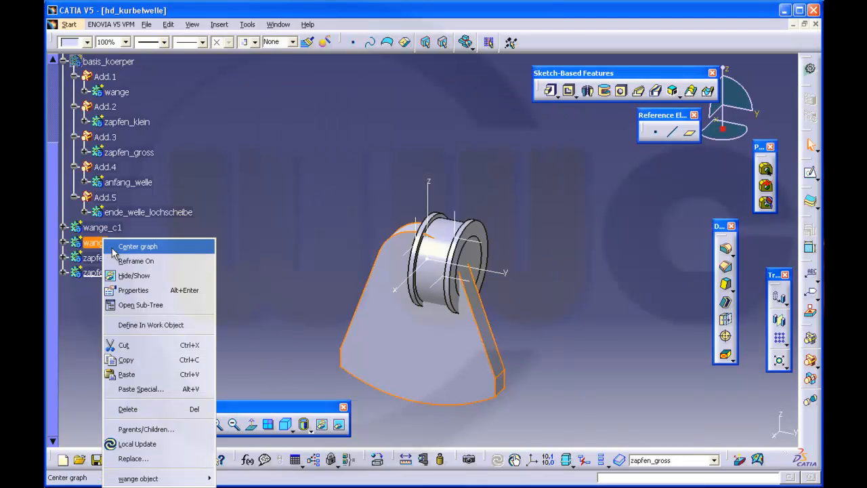
left_click(135, 290)
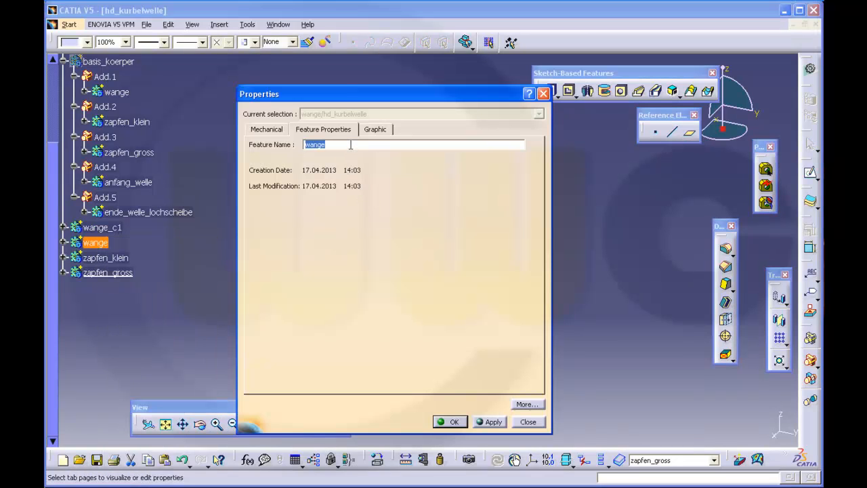
type("wange_c2")
key("Return")
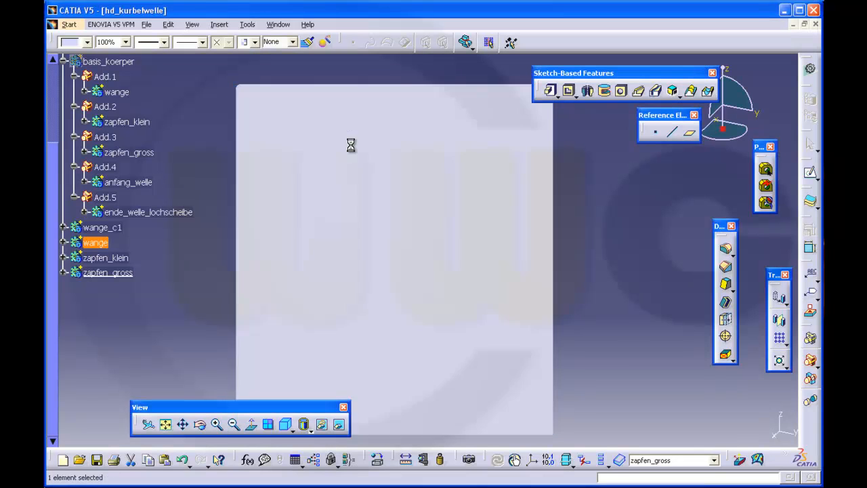
- Rename the pasted zapfen_klein body as zapfen_klein_c
left_click(112, 260)
right_click(114, 266)
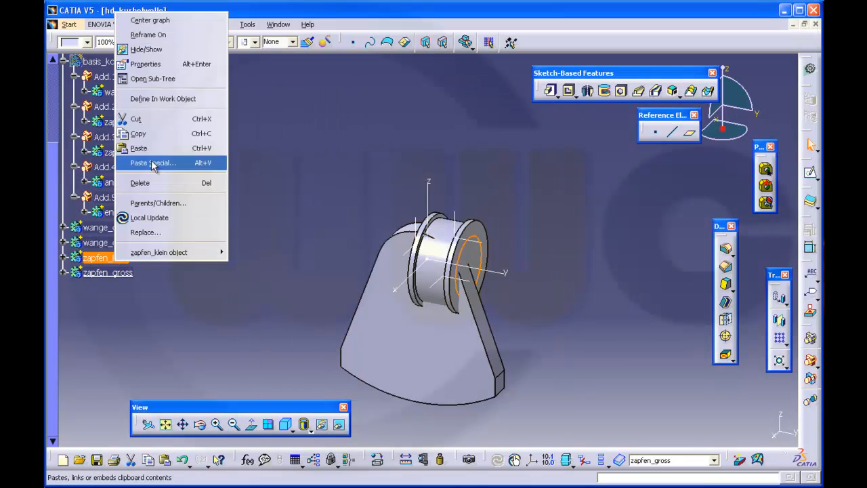
left_click(153, 64)
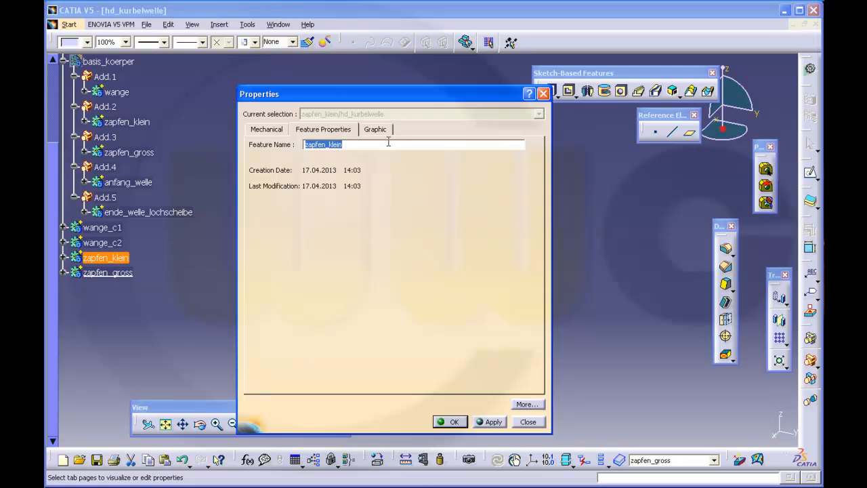
left_click(388, 143)
type("_c")
key("Return")
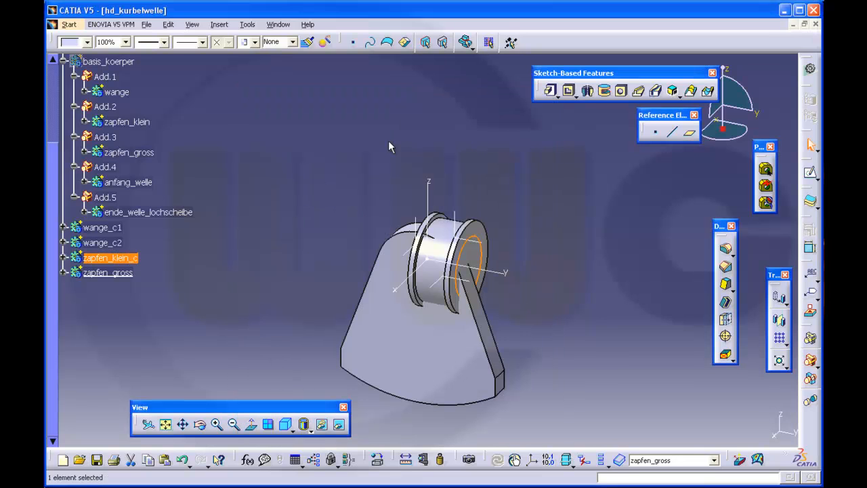
- Rename the pasted zapfen_gross body as zapfen_gross_c
right_click(121, 270)
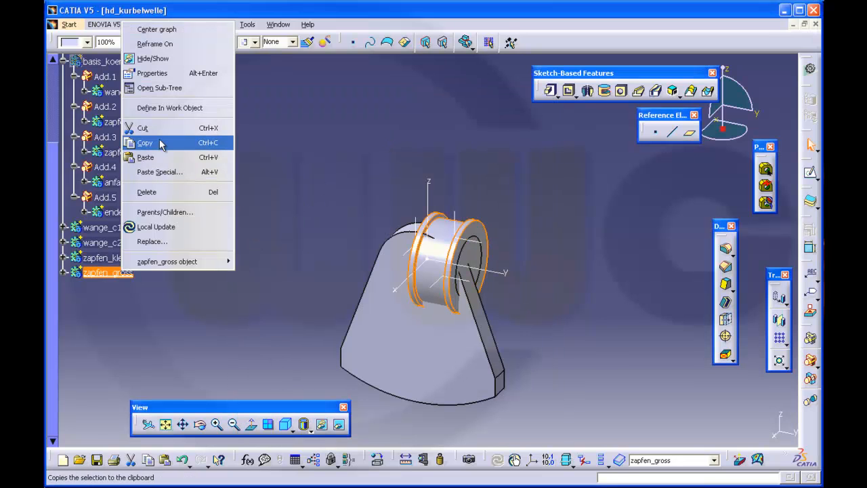
left_click(162, 78)
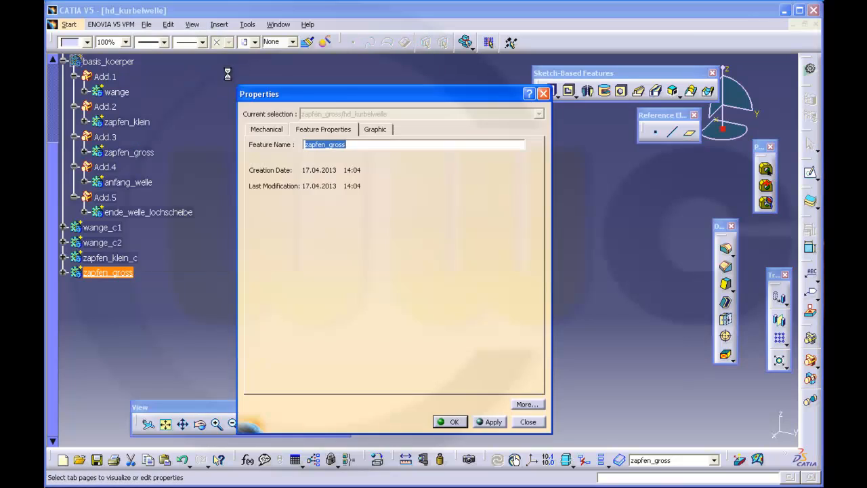
left_click(357, 144)
type("_c")
key("Return")
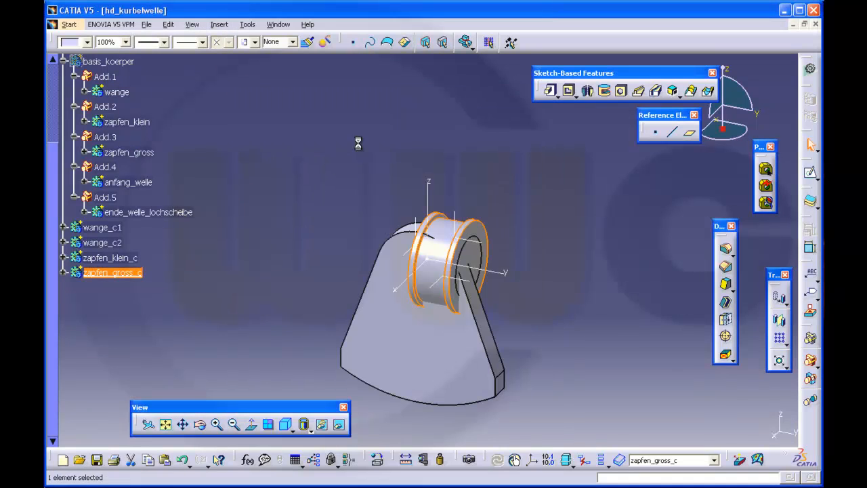
- Expand wange_c1, wange_c2, zapfen_klein_c and zapfen_gross_c to examine the linked solids inside them
left_click(63, 227)
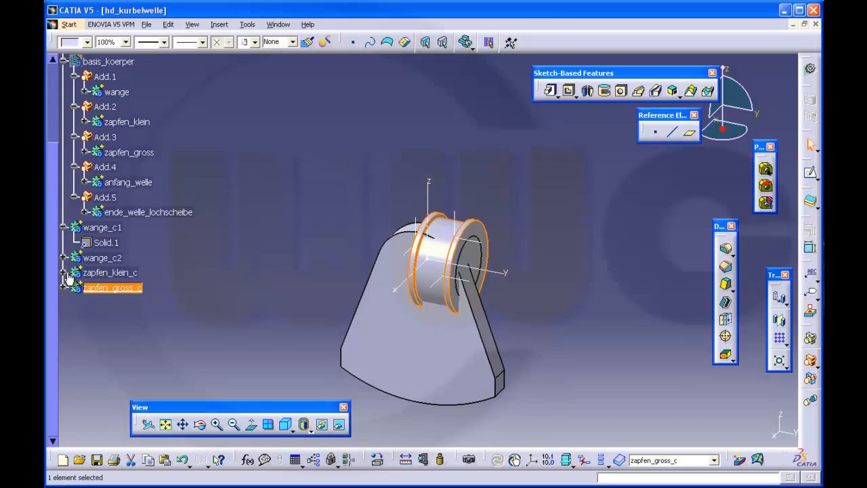
left_click(63, 258)
left_click(63, 288)
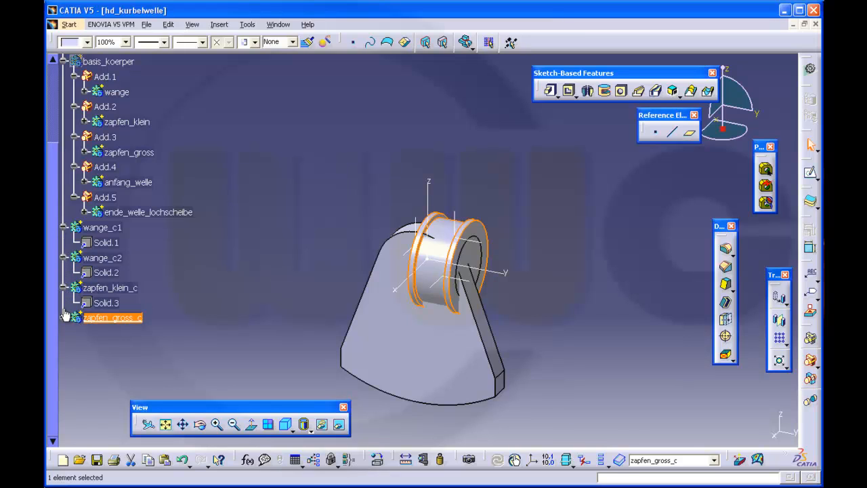
left_click(63, 317)
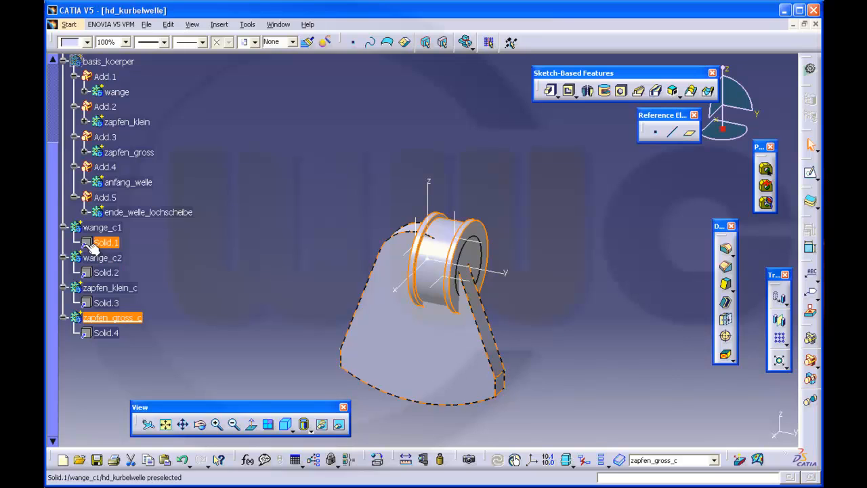
scroll(221, 159, "down", 1)
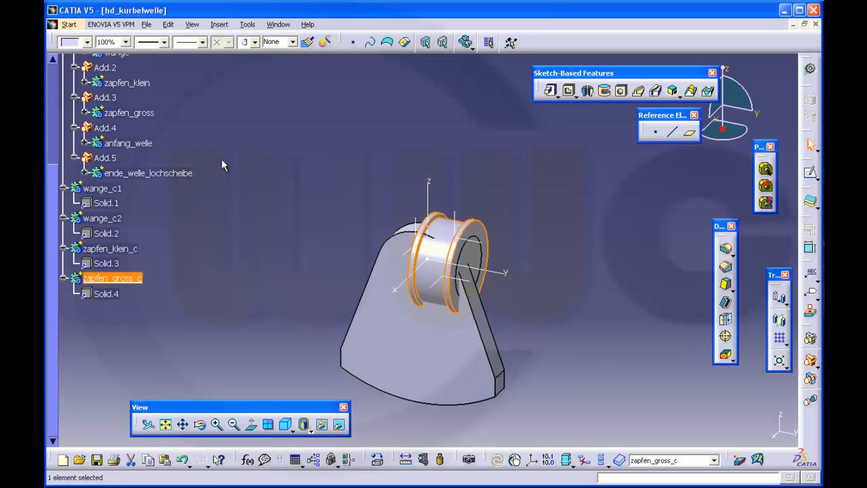
scroll(240, 159, "up", 1)
scroll(241, 160, "down", 1)
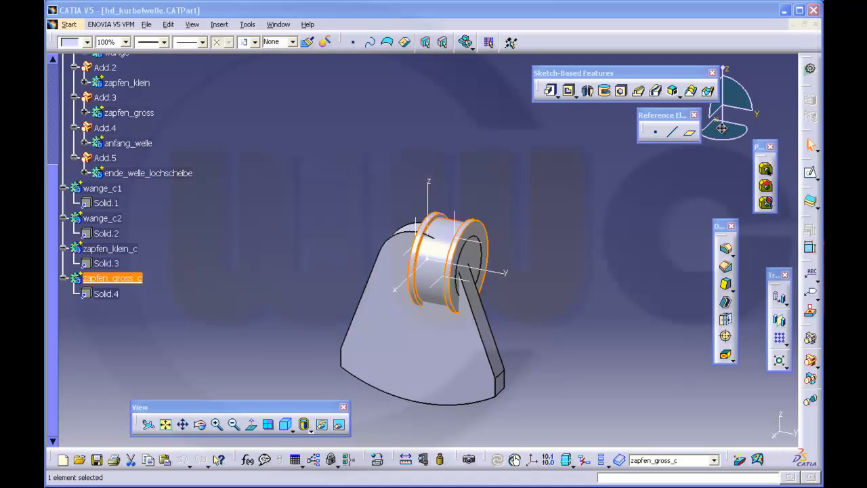
- Attach the compass to the flat face of wange_c1, then move wange_c1 toward positive x and wange_c2 toward negative x, clear of the journals
left_click_drag(722, 128, 428, 348)
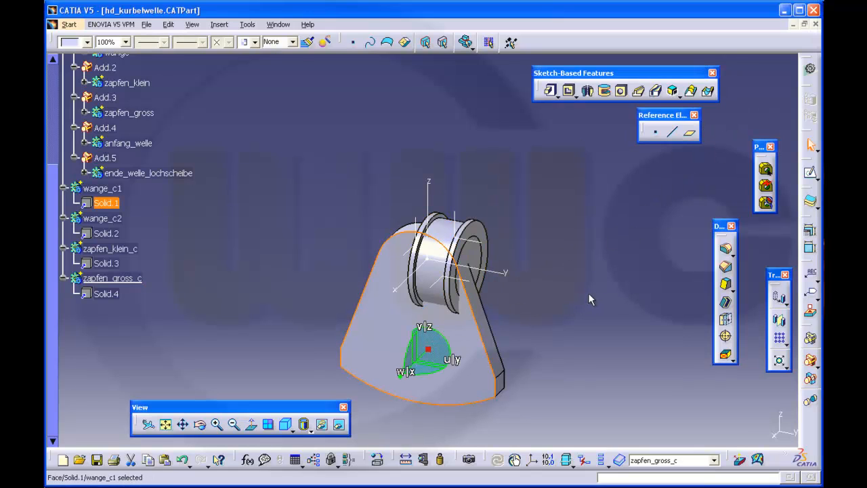
middle_click_drag(588, 292, 506, 252)
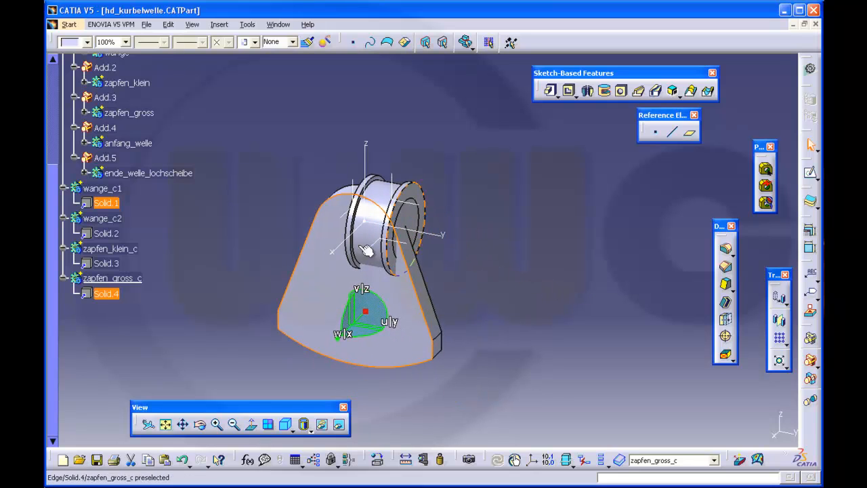
left_click(107, 191)
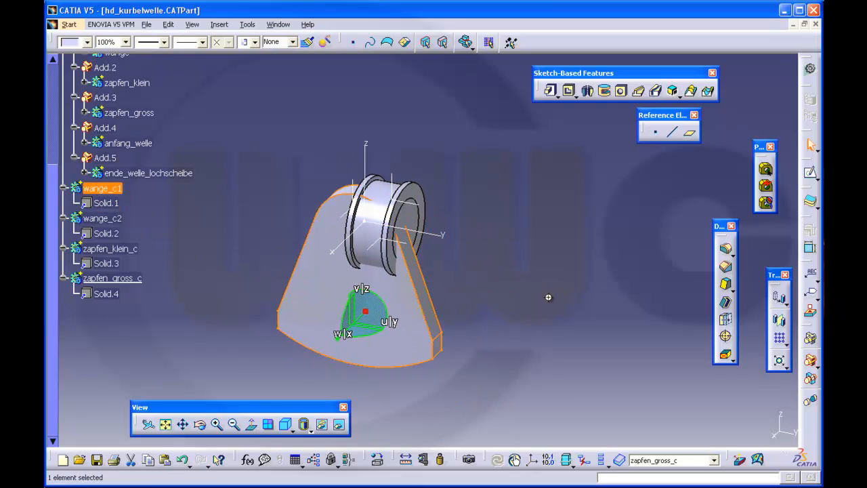
middle_click_drag(548, 296, 494, 318)
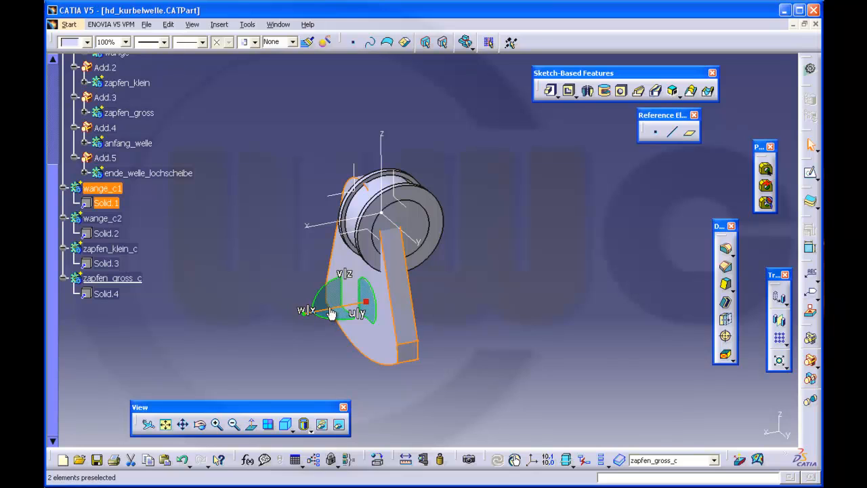
left_click_drag(327, 309, 250, 324)
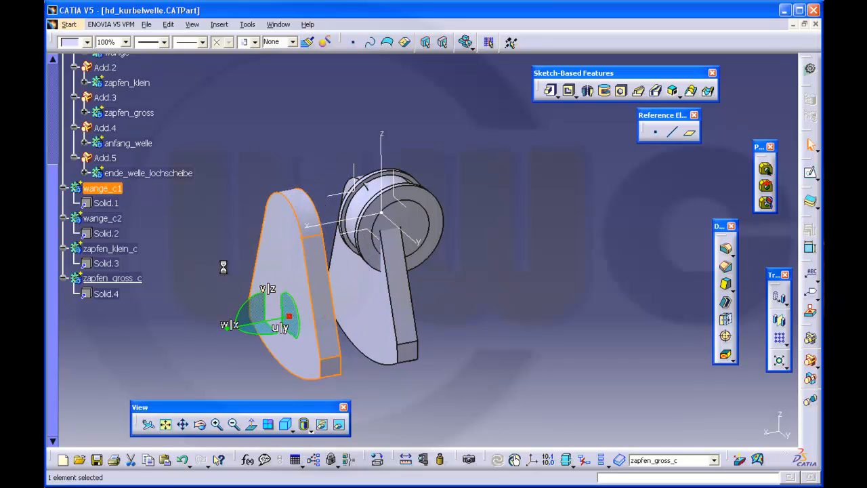
left_click(117, 221)
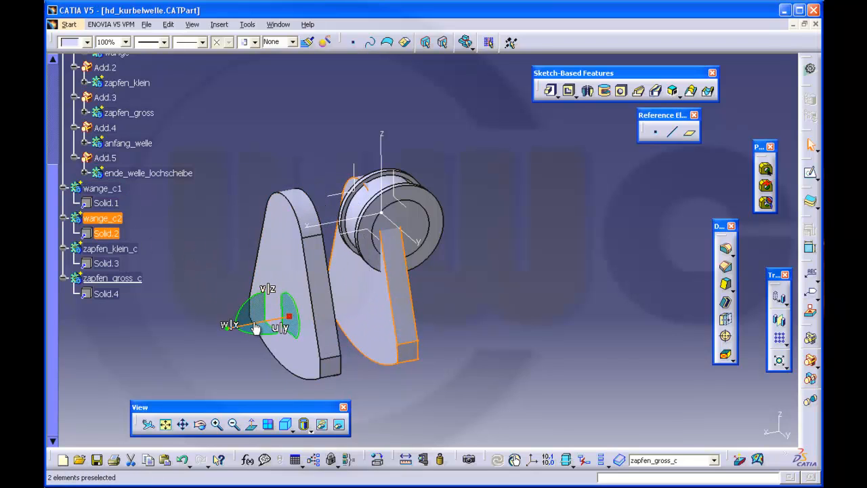
left_click_drag(254, 324, 334, 308)
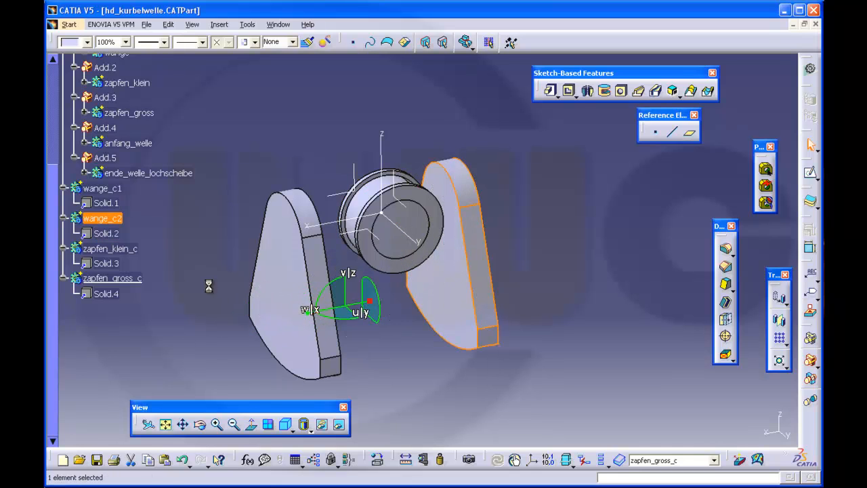
- Move the zapfen_klein_c and zapfen_gross_c bodies to separate positions with the compass and detach the compass
left_click(122, 250)
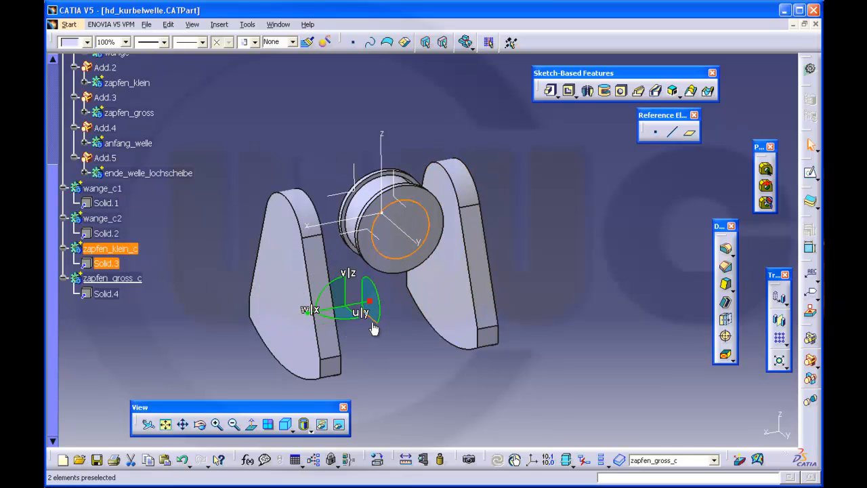
left_click_drag(371, 324, 470, 411)
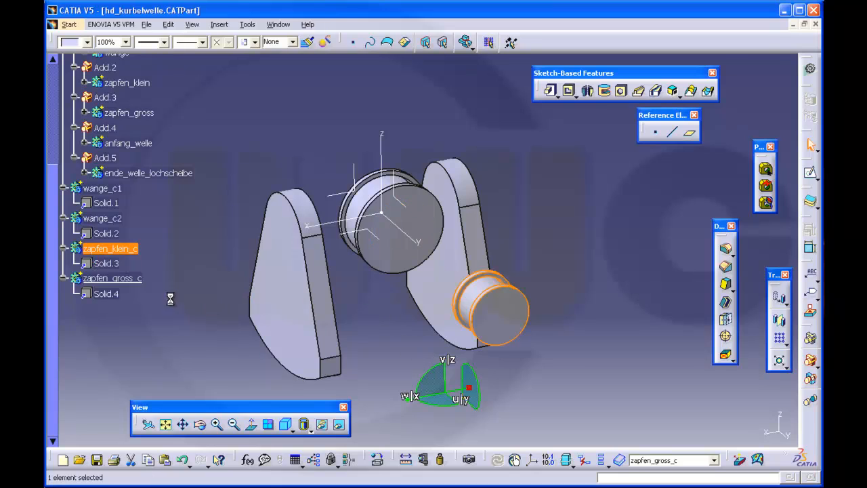
left_click(138, 279)
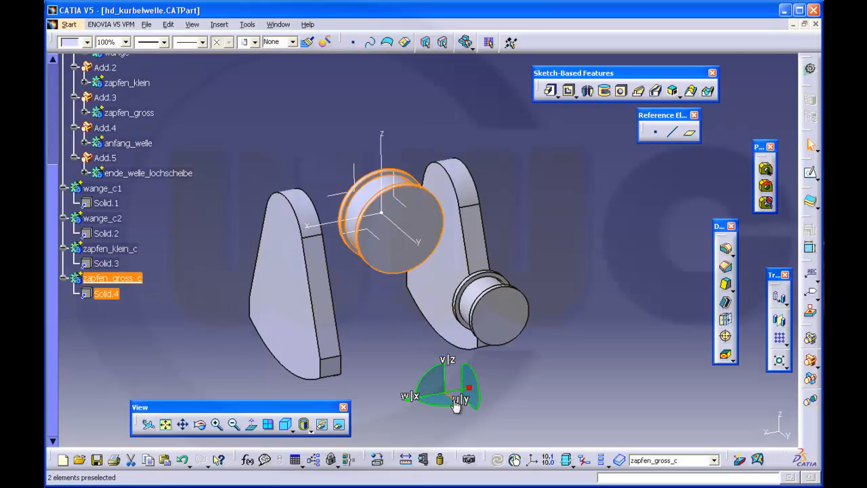
left_click_drag(472, 408, 408, 351)
left_click(593, 256)
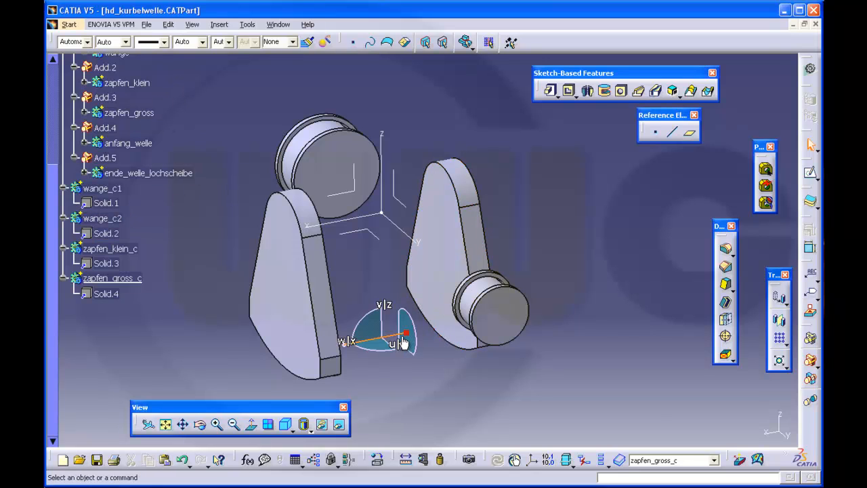
left_click_drag(407, 333, 408, 335)
left_click_drag(698, 412, 777, 425)
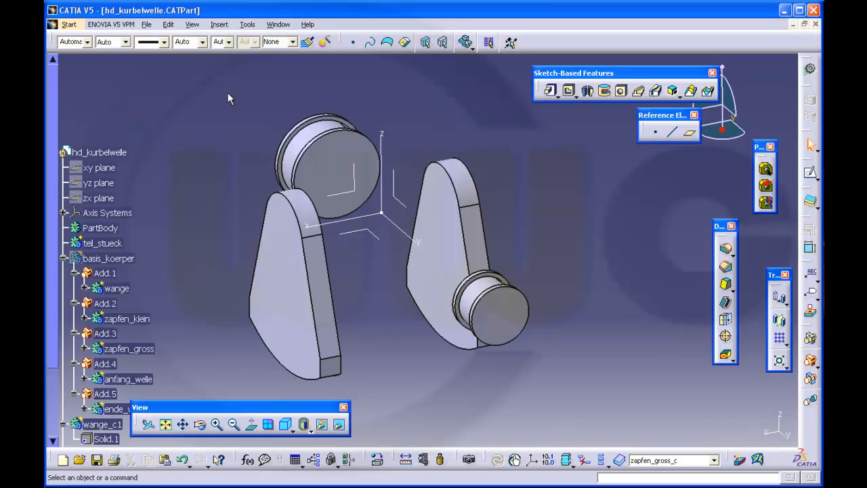
- Check the Part Infrastructure display options for showing constraints in the specification tree
scroll(438, 91, "down", 1)
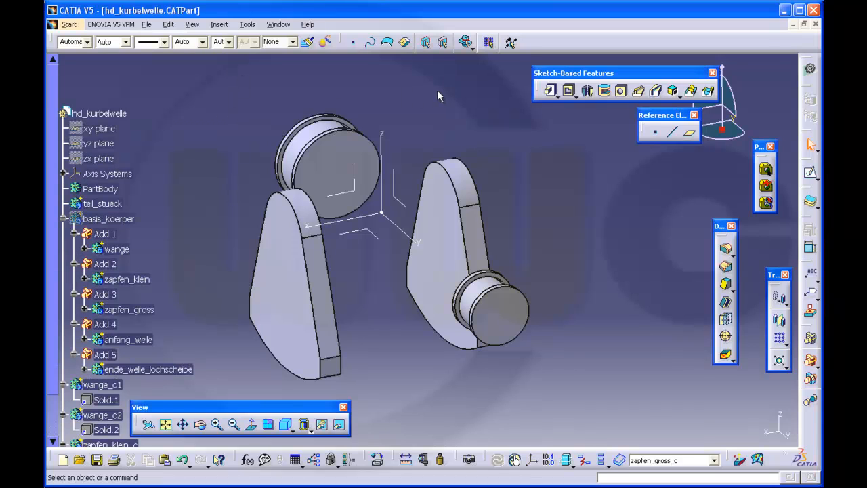
left_click(252, 27)
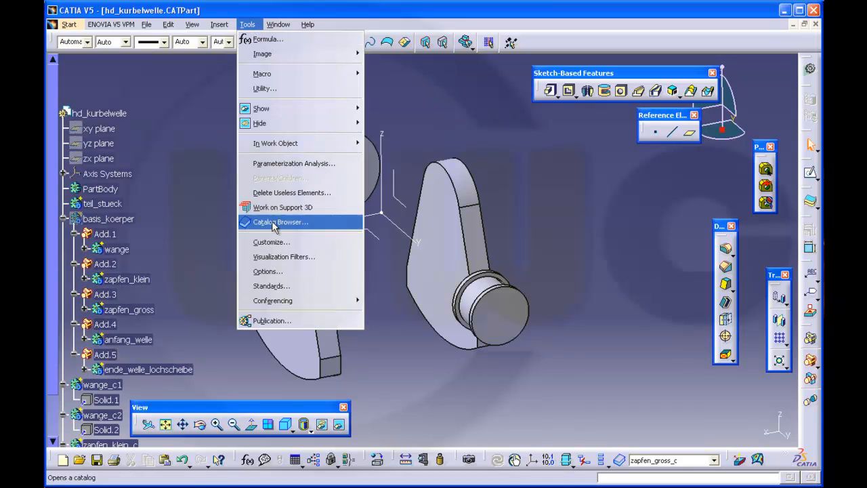
left_click(283, 270)
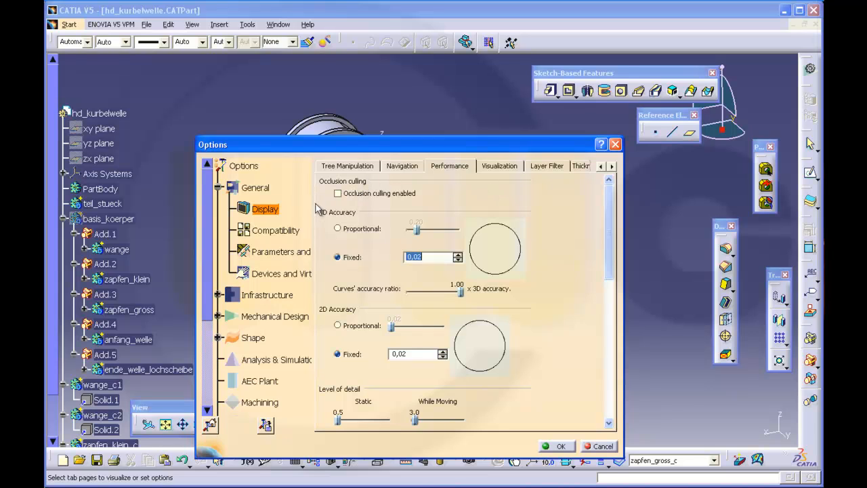
left_click(402, 170)
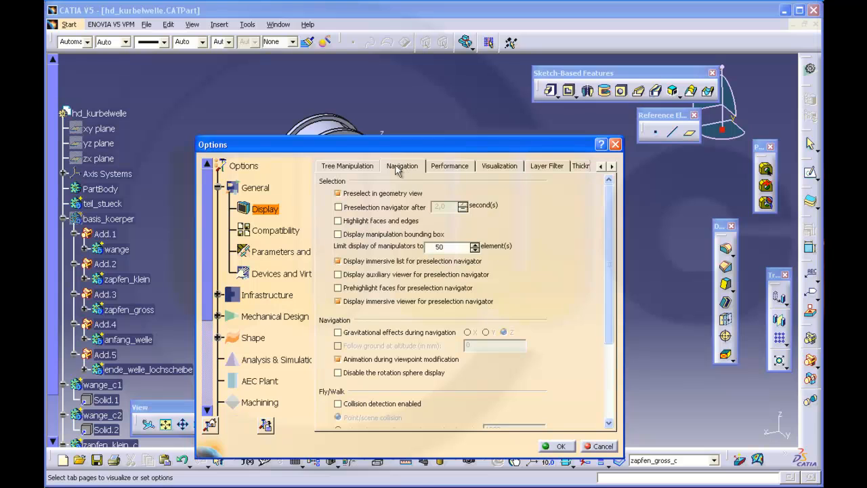
left_click(263, 188)
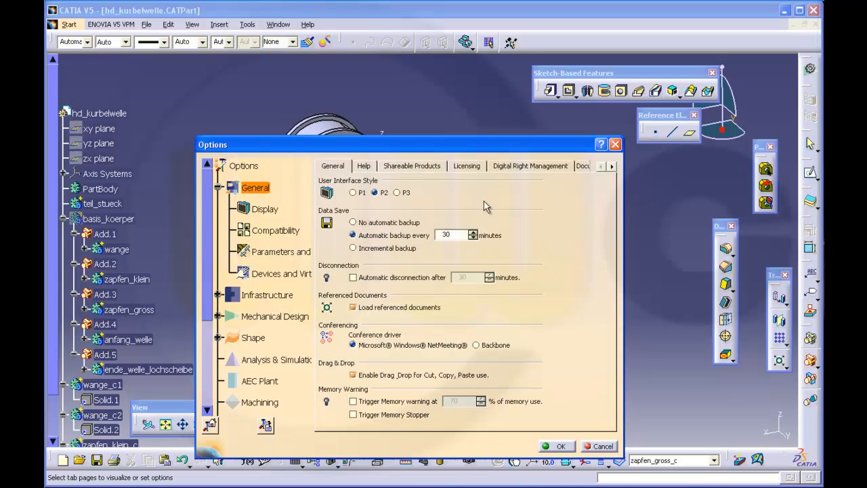
left_click(218, 296)
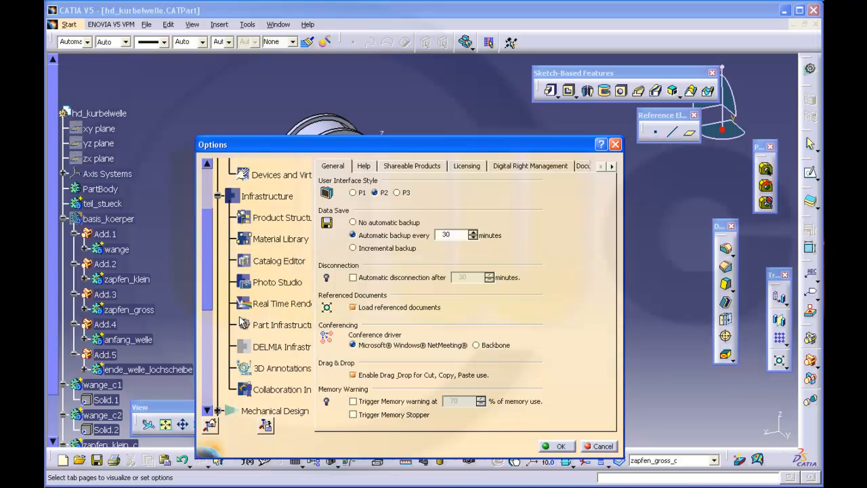
left_click(266, 325)
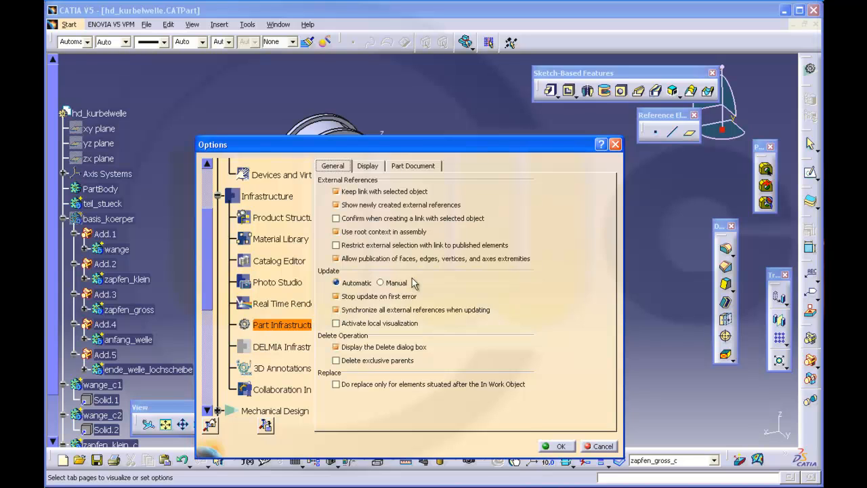
left_click(369, 166)
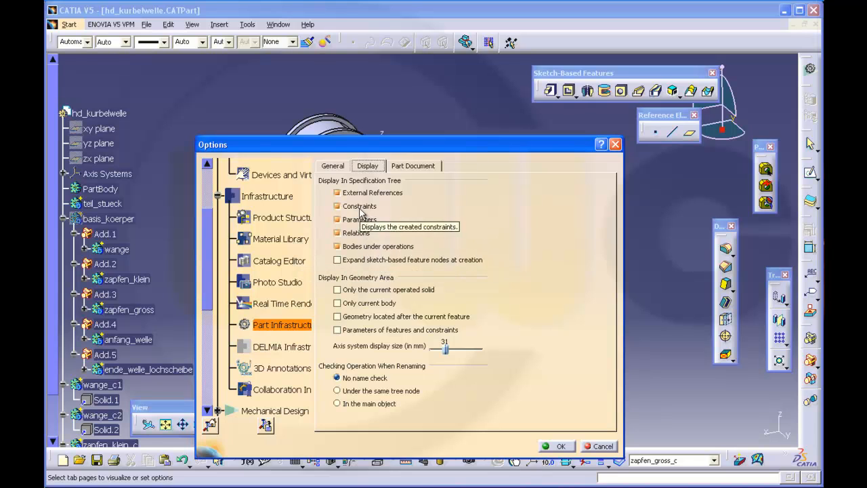
left_click(562, 449)
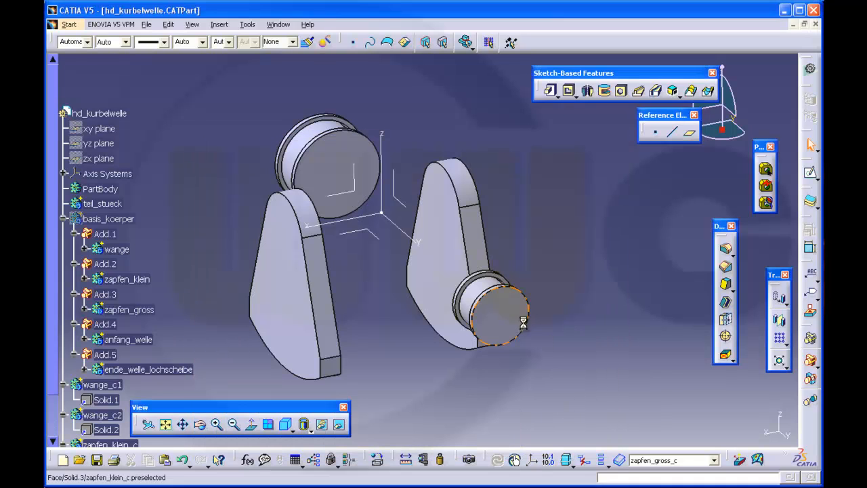
- Constrain the end face of the zapfen_gross_c journal as coincident with the axis system's yz plane
middle_click_drag(394, 310, 581, 214)
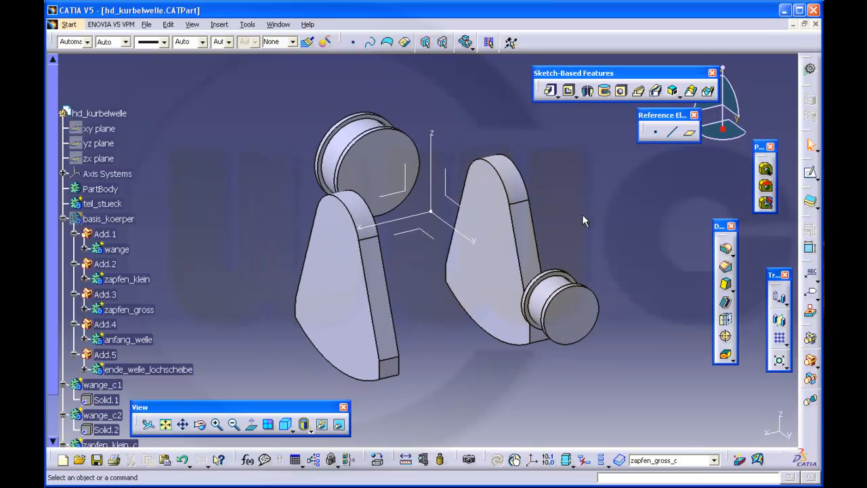
left_click(810, 248)
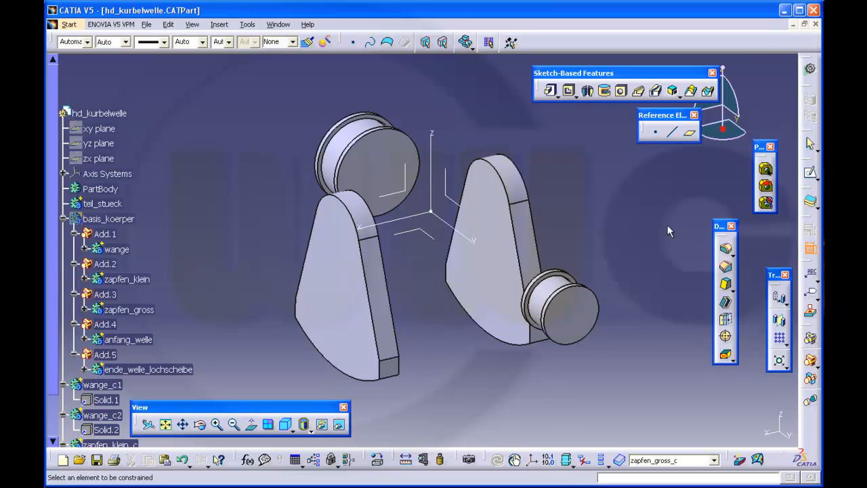
left_click(384, 185)
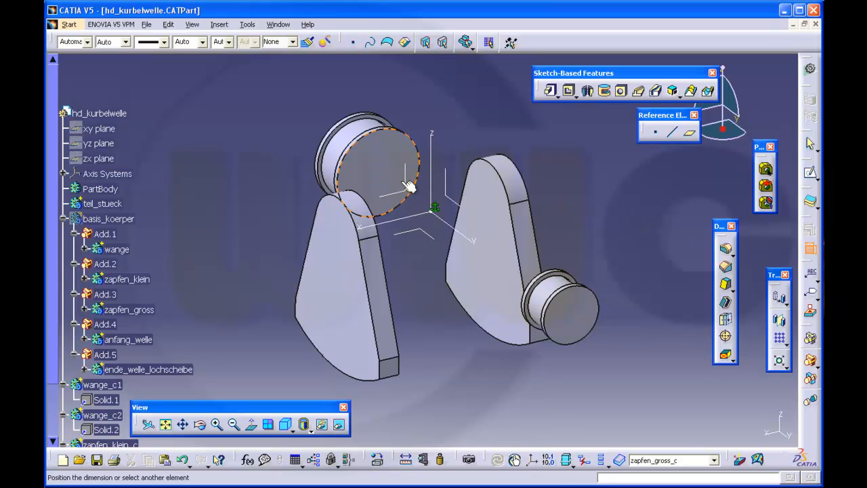
left_click(457, 187)
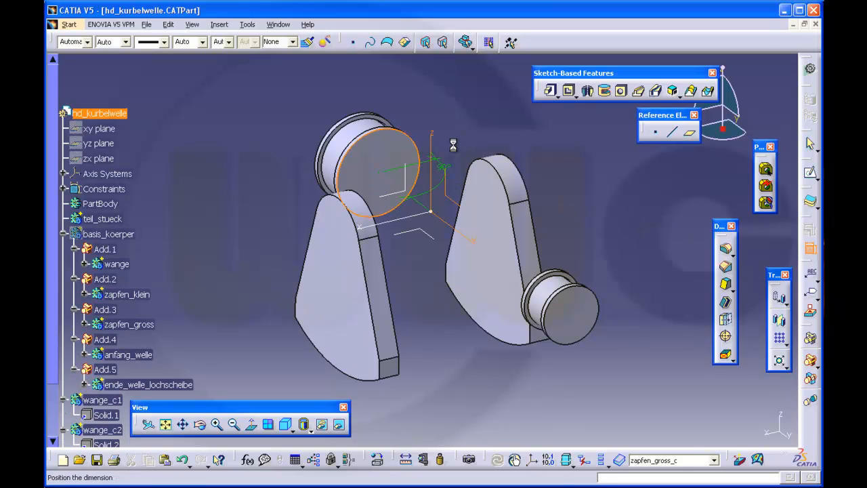
right_click(454, 139)
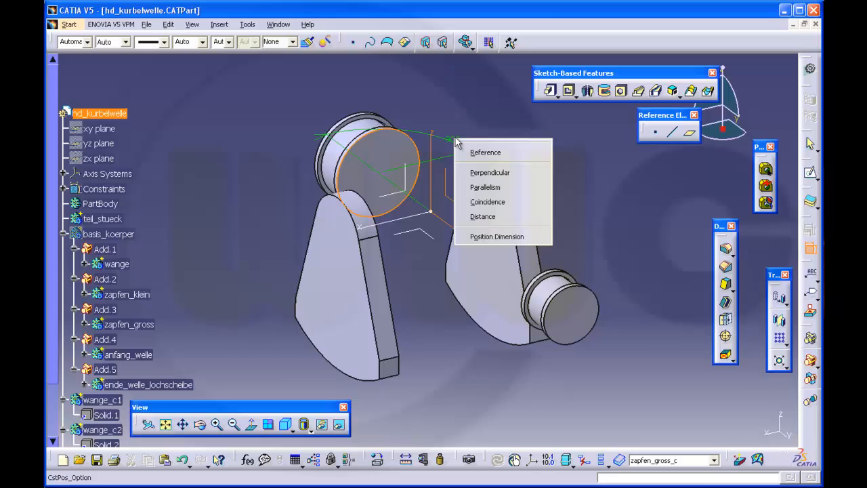
left_click(508, 202)
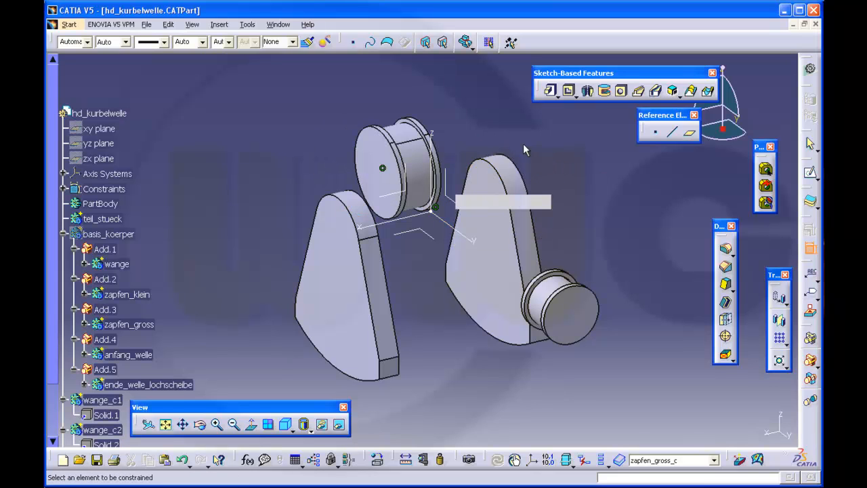
- Add a coincidence constraint between the large journal's centre axis and the axis system's x axis
middle_click_drag(525, 150, 442, 174)
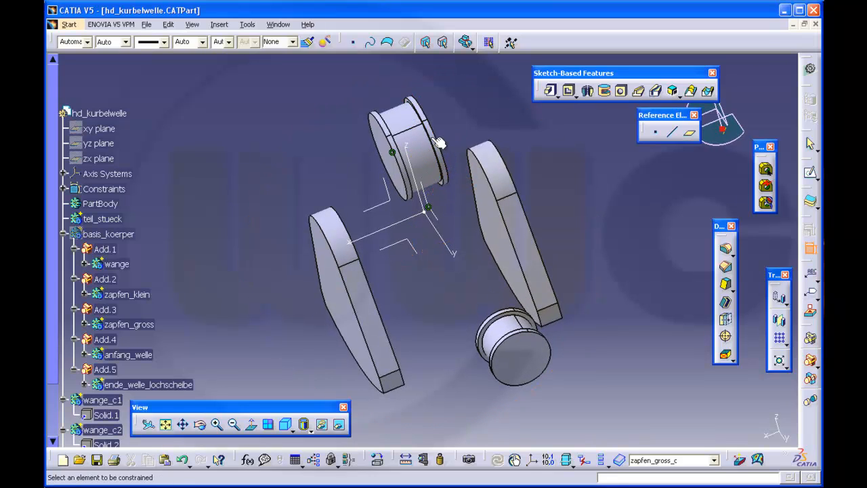
left_click(427, 148)
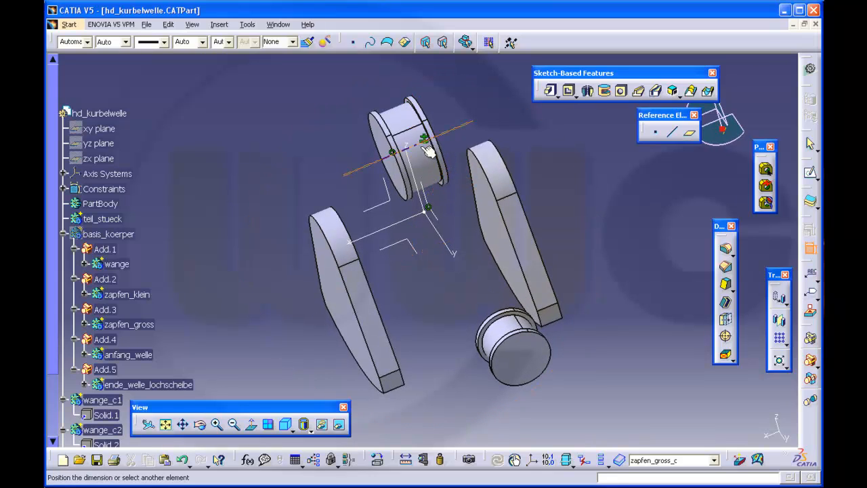
left_click(413, 218)
right_click(333, 149)
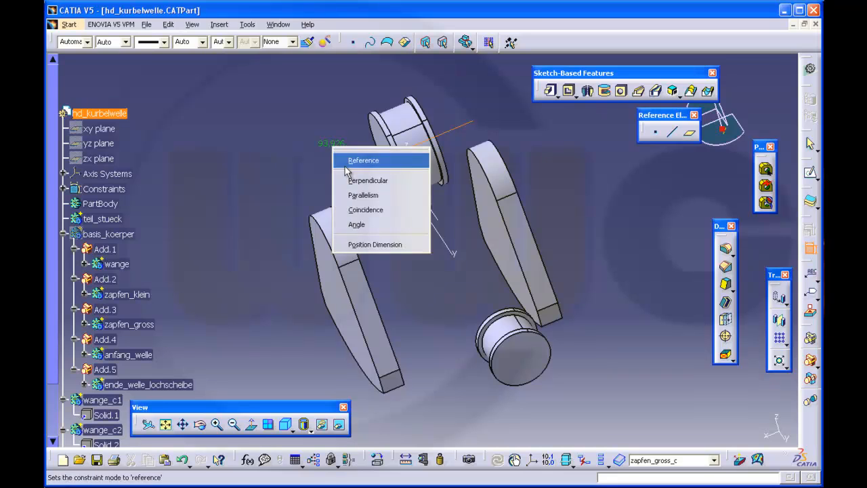
left_click(366, 209)
mouse_move(552, 141)
middle_mouse_down()
mouse_move(534, 132)
mouse_move(543, 123)
mouse_move(541, 133)
middle_mouse_up()
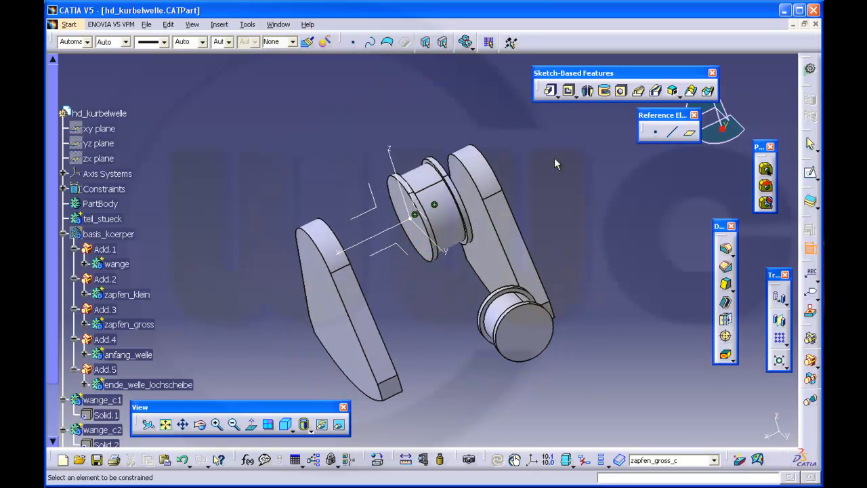
- Constrain the inner face of the wange_c2 cheek as coincident with the adjacent end face of the large journal
left_click(489, 232)
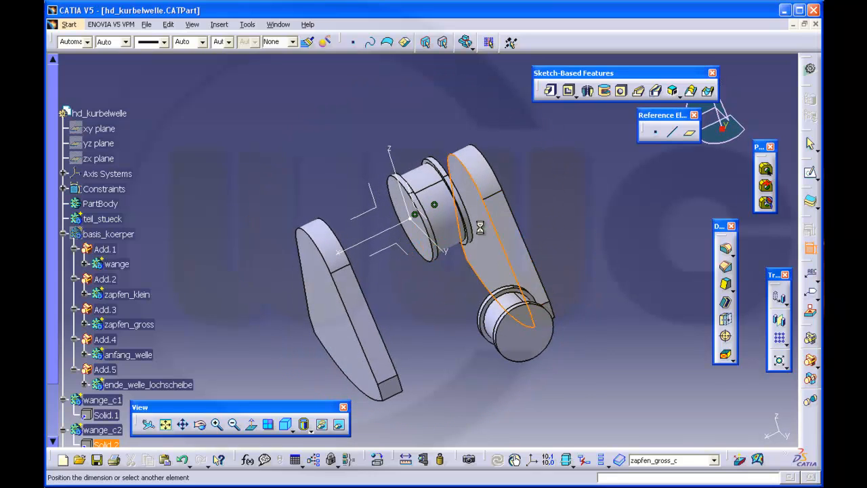
middle_click_drag(546, 186, 501, 233)
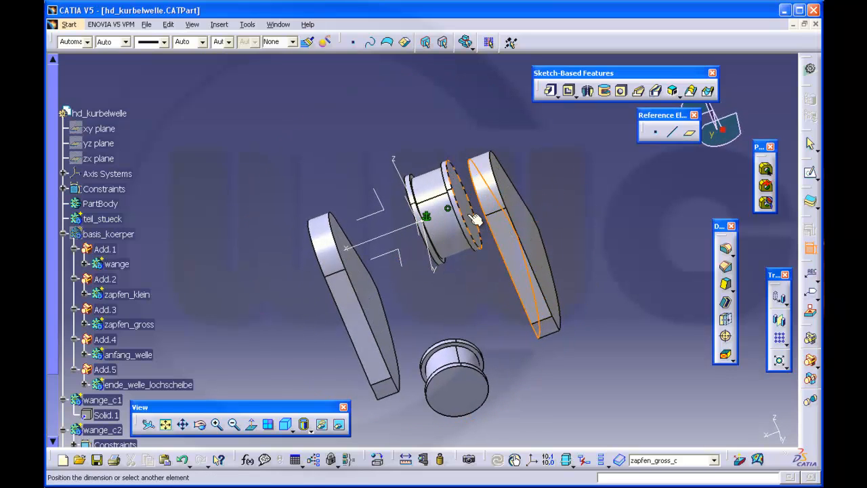
left_click(473, 217)
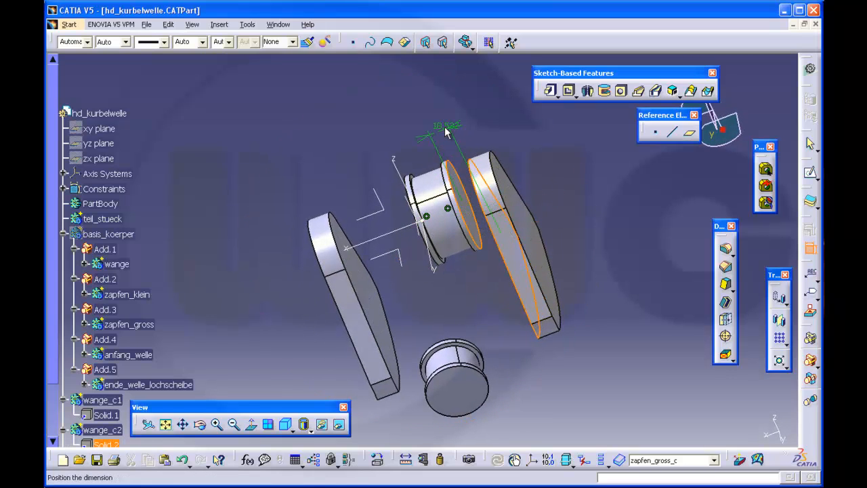
right_click(444, 128)
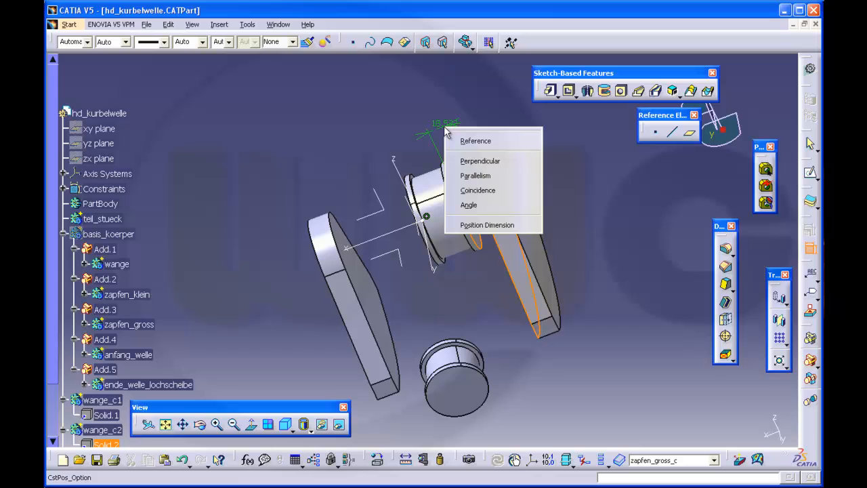
left_click(472, 190)
middle_click_drag(511, 194, 554, 150)
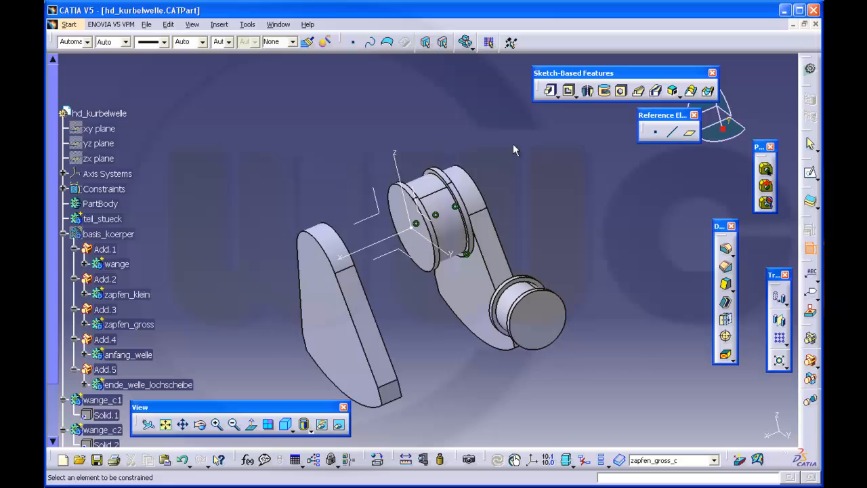
- Add a coincidence constraint between the axis of the wange_c2 cheek's rounded end and the axis system's zx plane
left_click(479, 197)
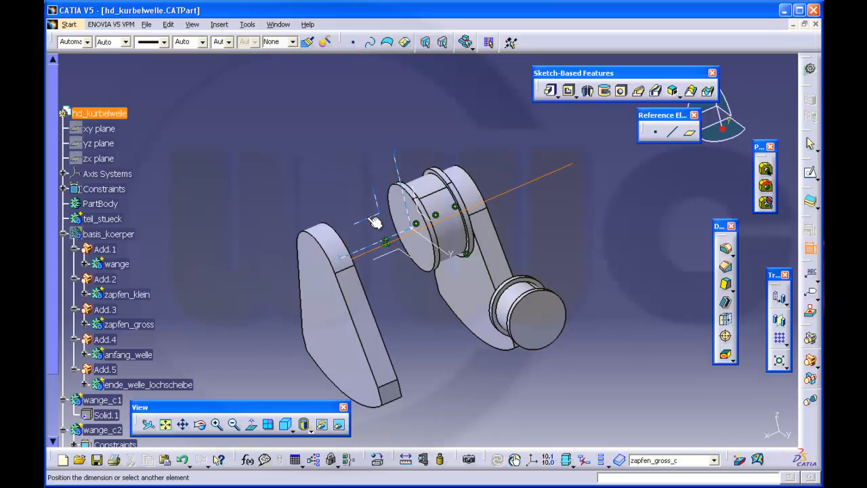
right_click(358, 143)
left_click(385, 198)
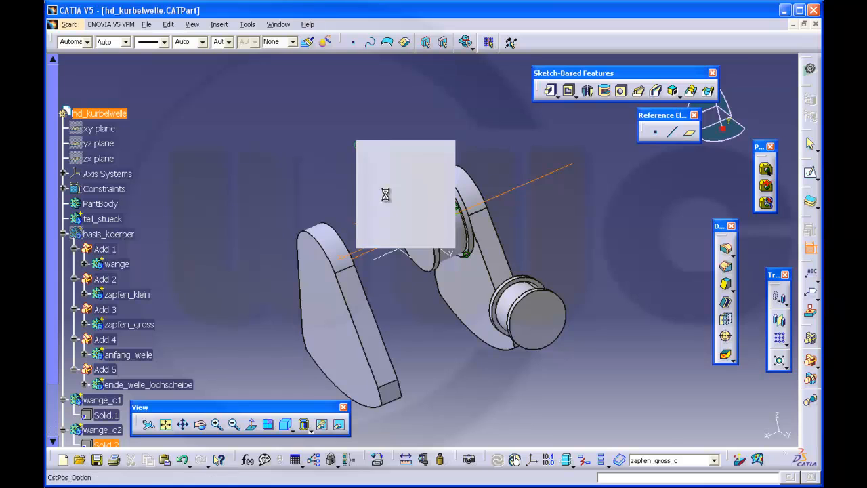
mouse_move(499, 155)
middle_mouse_down()
mouse_move(490, 178)
mouse_move(417, 184)
mouse_move(495, 169)
middle_mouse_up()
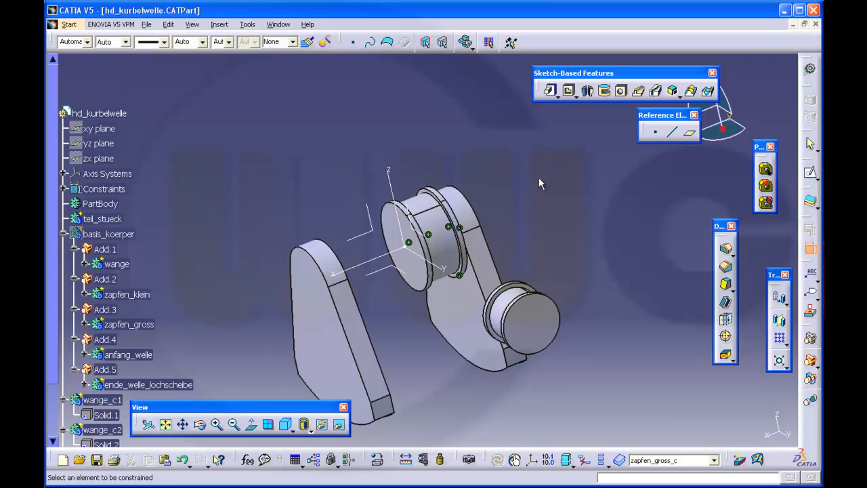
- Raise the wange_c2 cheek relative to the large journal and constrain the distance between its rounded end's axis and the journal's axis to 35 mm
left_click(810, 248)
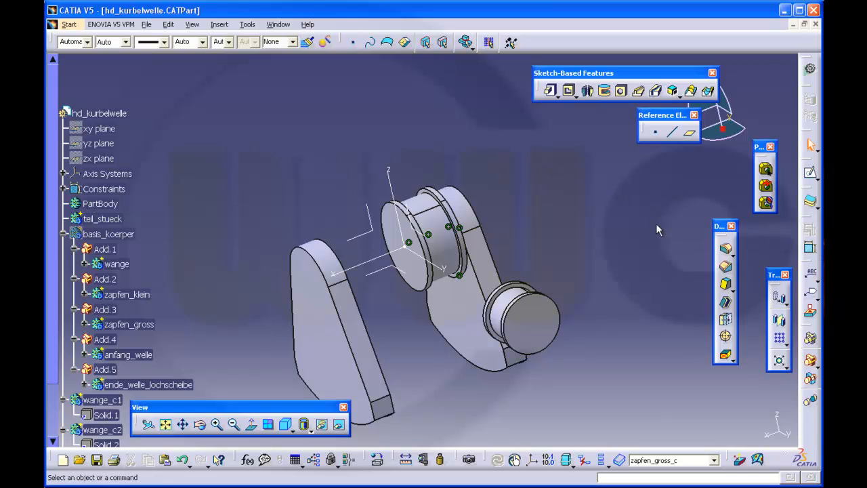
left_click_drag(722, 129, 780, 425)
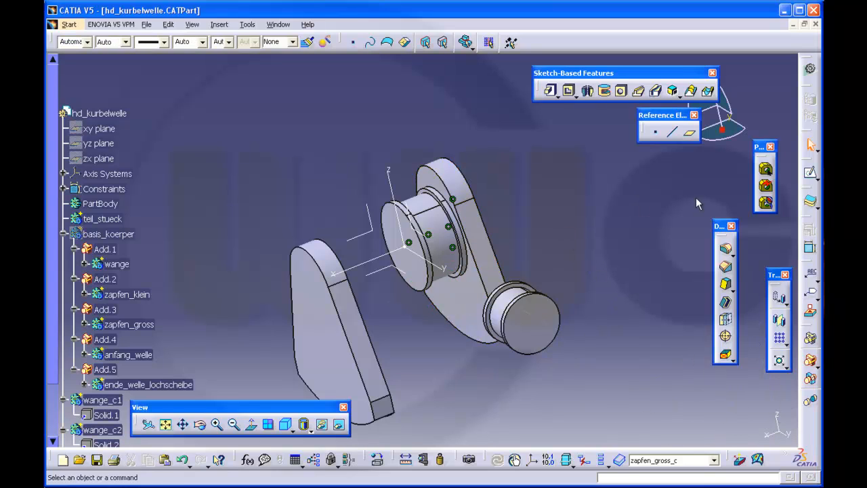
left_click(810, 247)
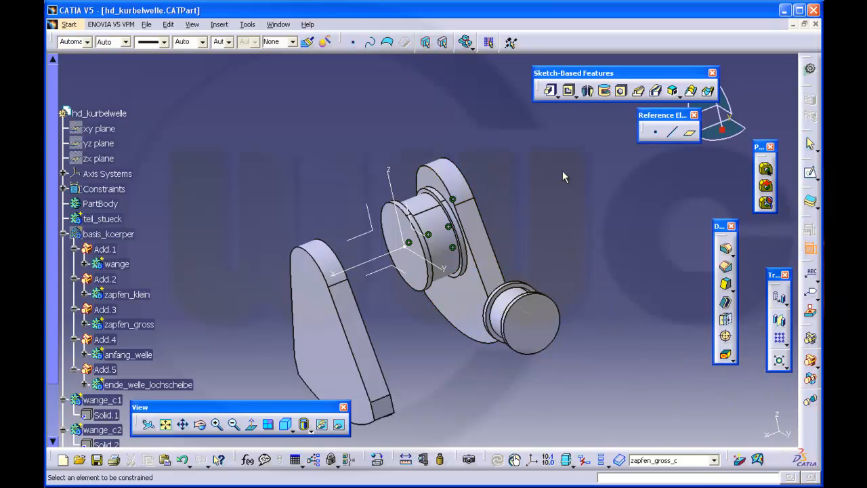
left_click(460, 165)
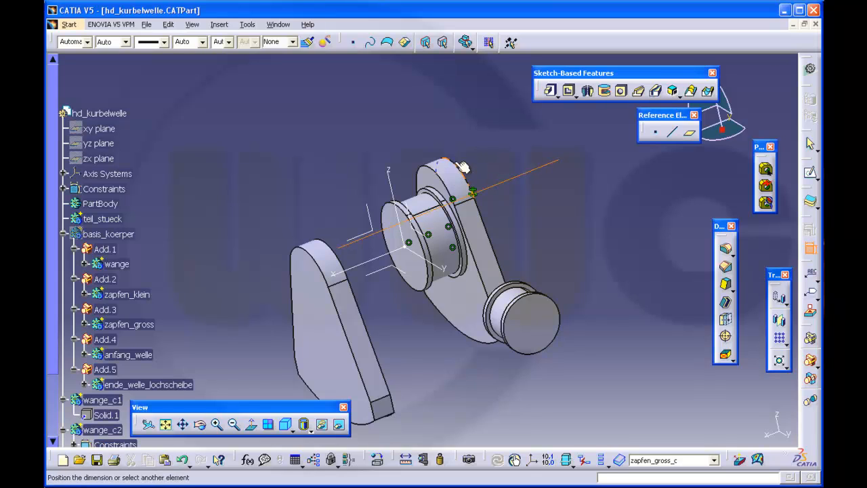
left_click(442, 254)
left_click(587, 169)
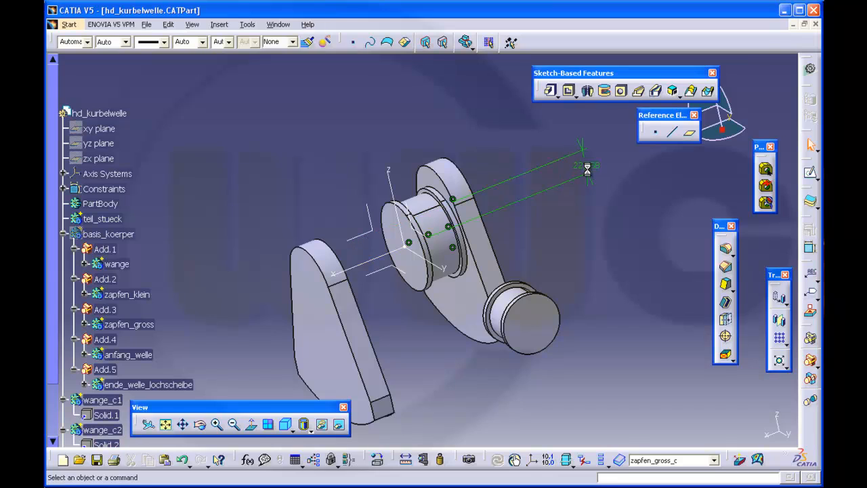
double_click(584, 167)
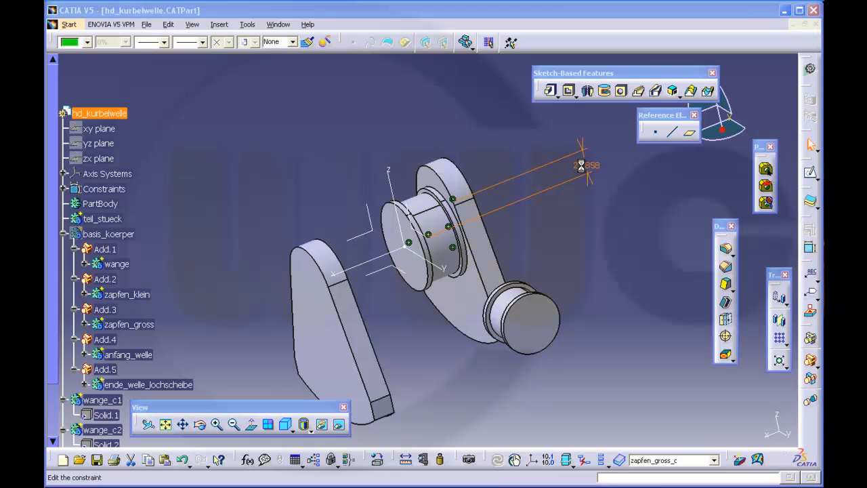
type("35")
key("Return")
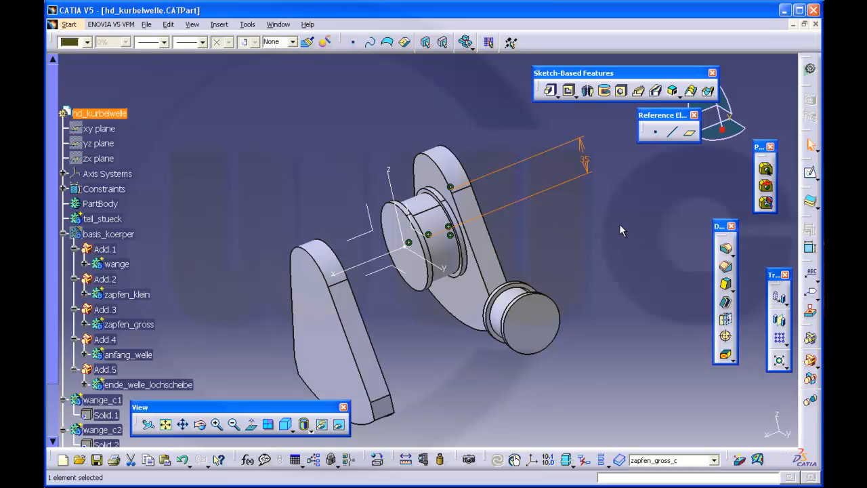
- Move the small journal zapfen_klein_c out to the free side of the wange_c2 cheek, away from the wange_c1 cheek
middle_click_drag(610, 242, 564, 276)
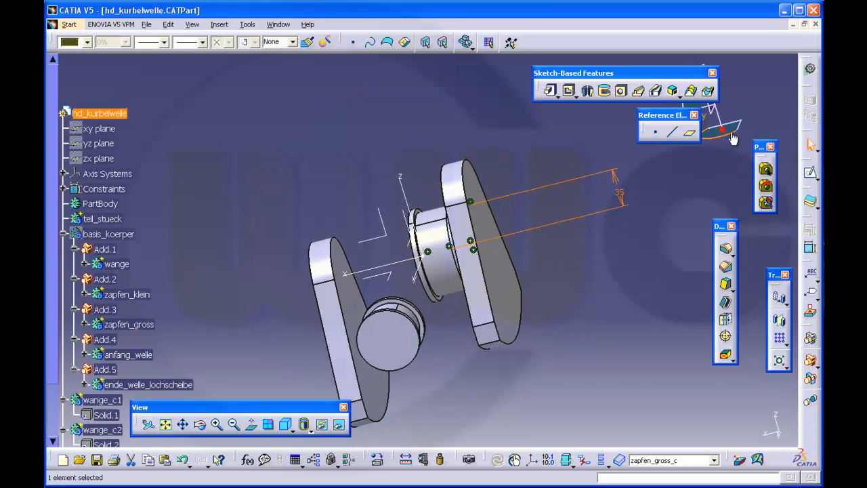
left_click_drag(722, 131, 624, 259)
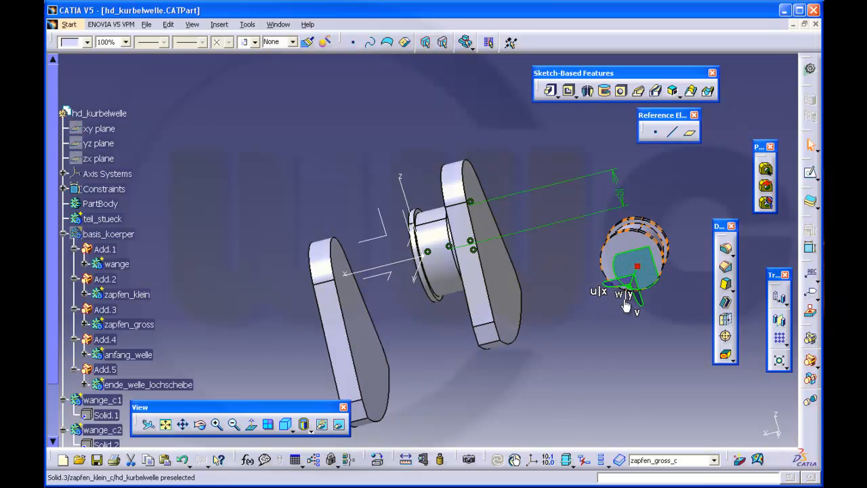
left_click_drag(613, 294, 599, 277)
left_click(645, 331)
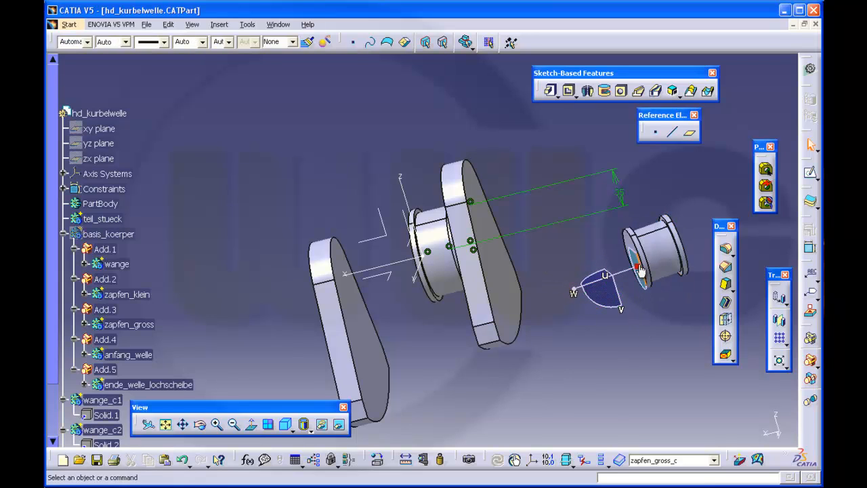
left_click_drag(637, 269, 773, 430)
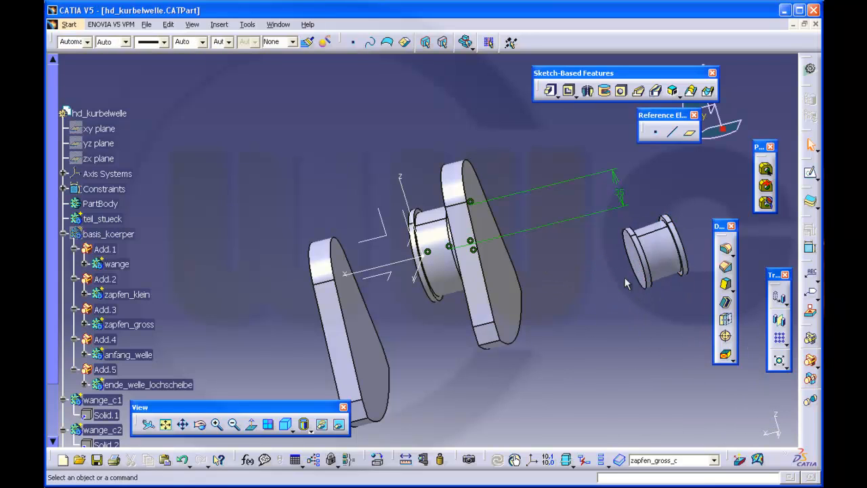
- Constrain the near end face of the small journal as coincident with the outer face of the wange_c2 cheek
left_click(811, 252)
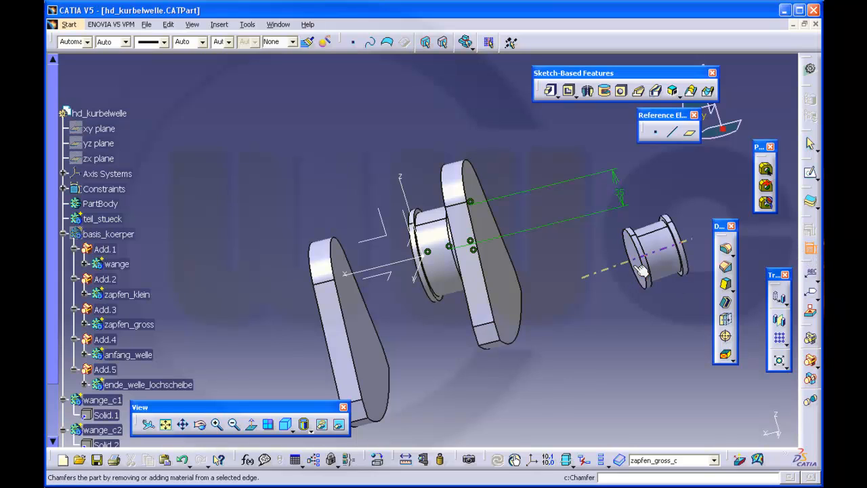
left_click(626, 264)
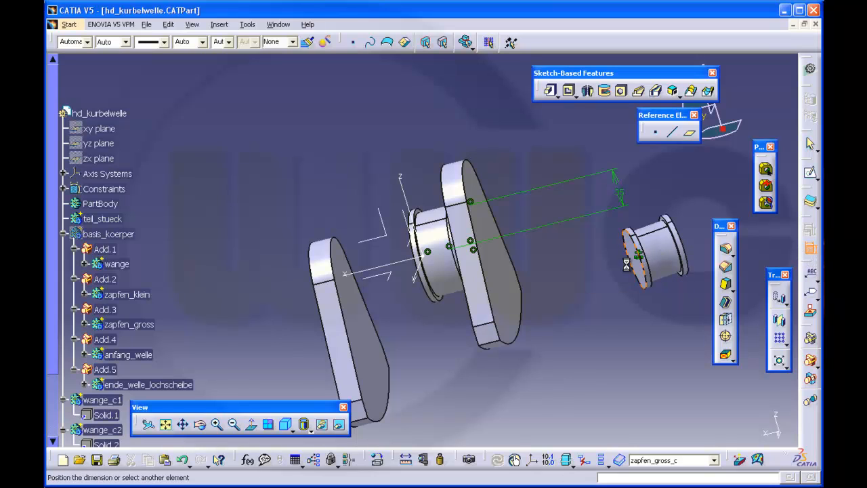
left_click(485, 226)
right_click(500, 153)
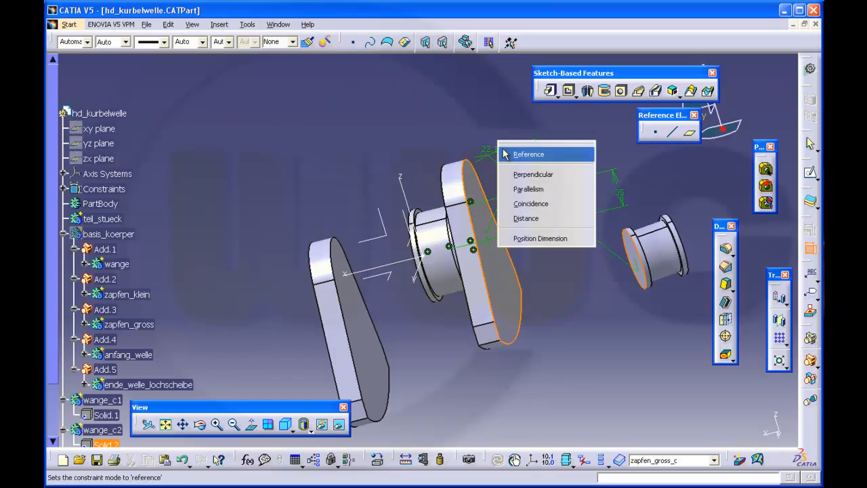
left_click(523, 203)
- Add a coincidence constraint between the small journal's centre axis and the axis system's zx plane
middle_click_drag(540, 203, 489, 272)
middle_click_drag(381, 188, 393, 170)
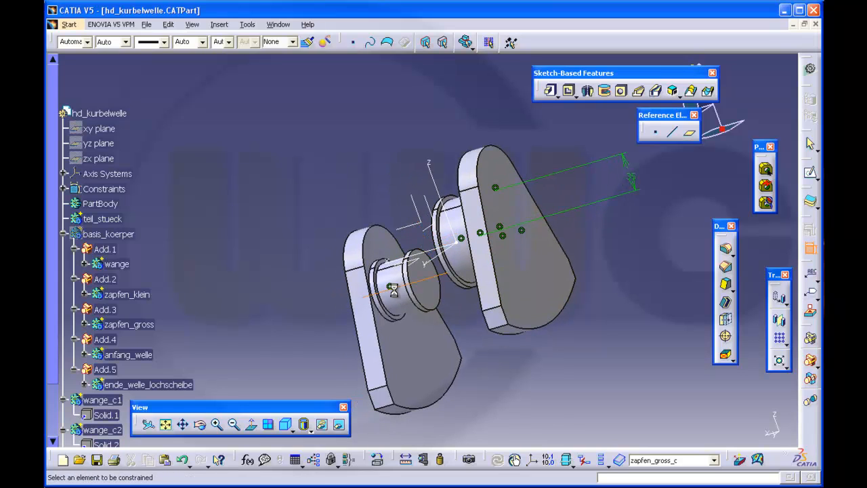
left_click(428, 274)
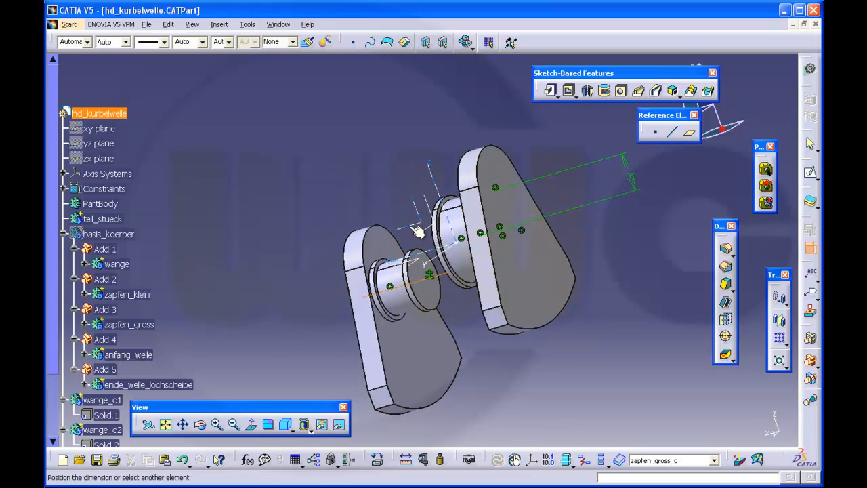
right_click(392, 153)
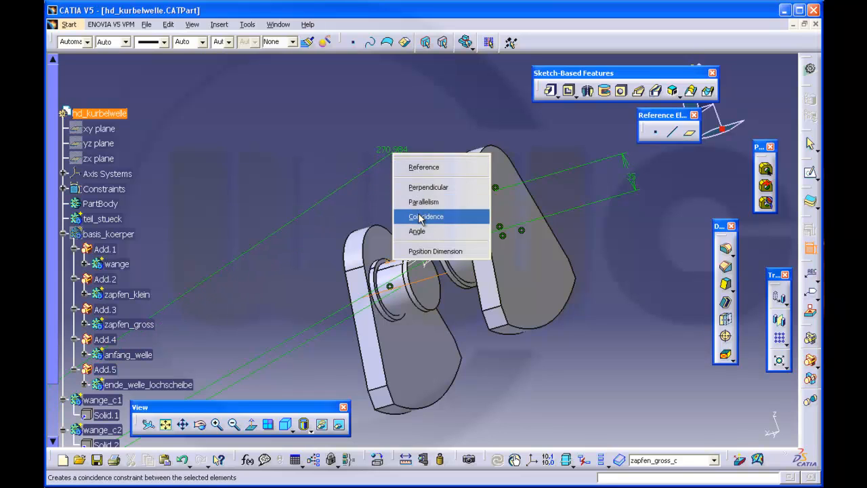
left_click(420, 217)
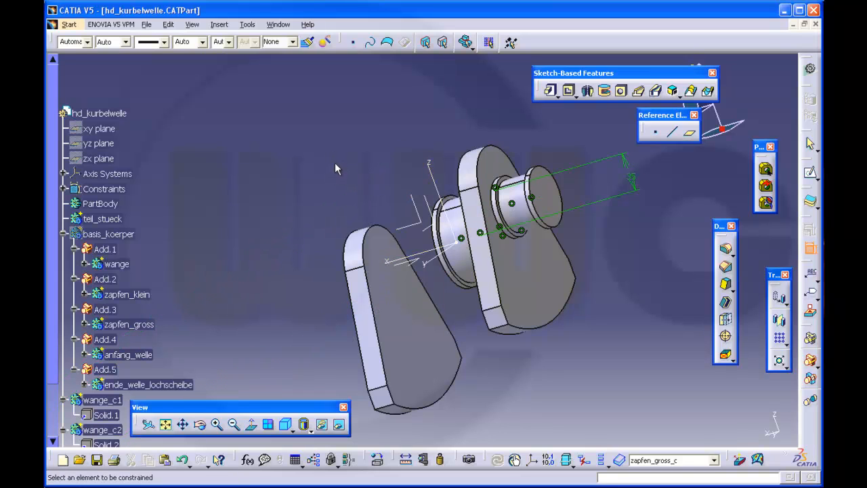
- Constrain the distance between the small journal's axis and the large journal's axis to 40 mm
middle_click_drag(334, 163, 460, 118)
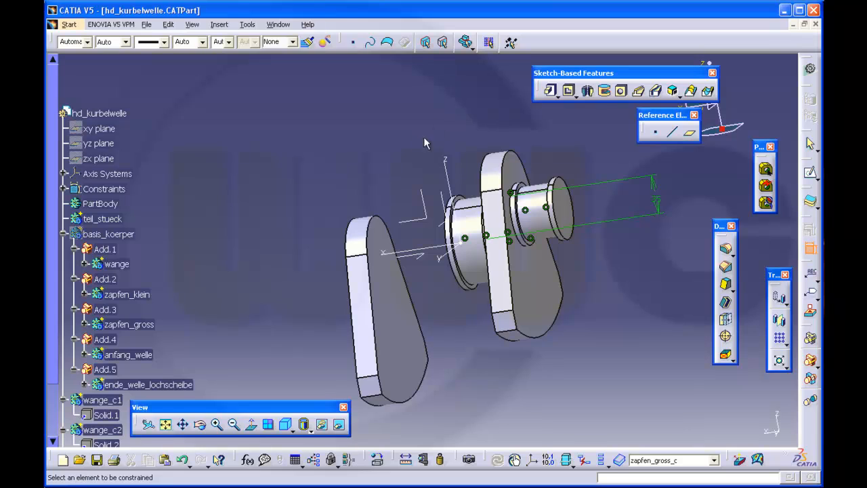
left_click(481, 240)
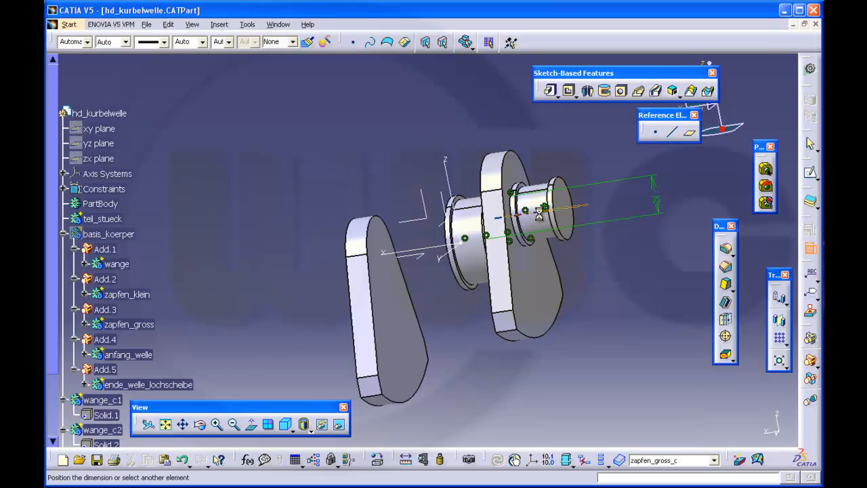
left_click(481, 240)
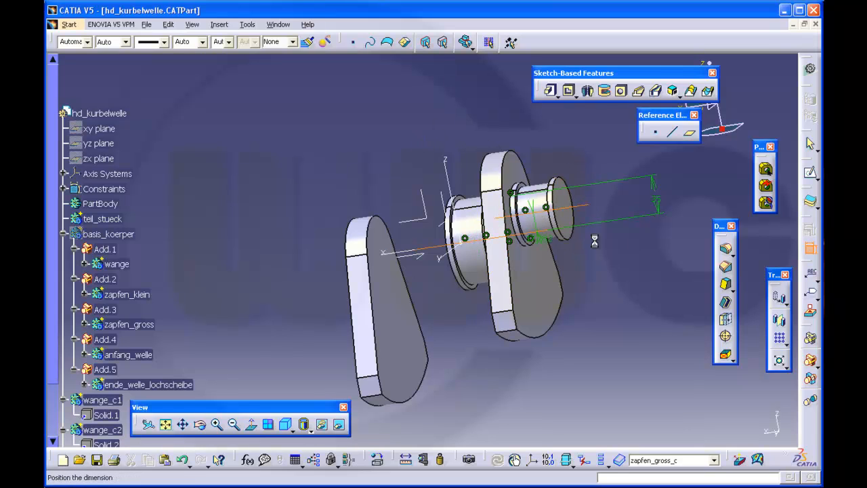
left_click(699, 218)
double_click(698, 216)
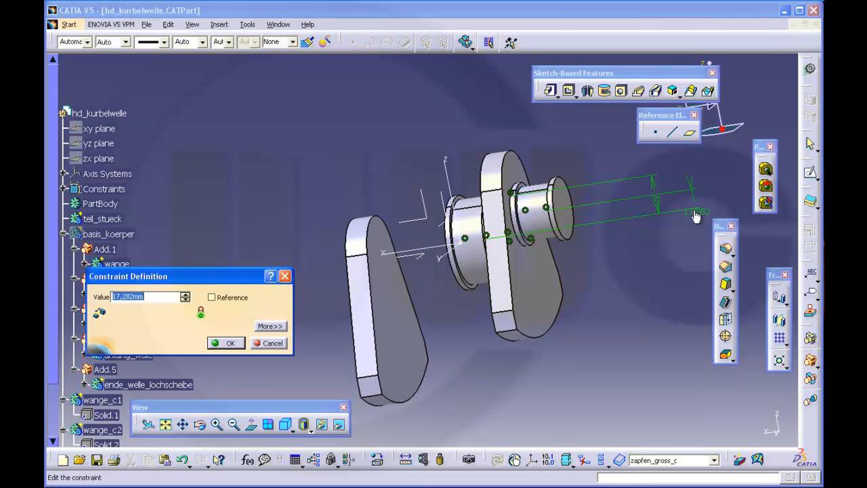
type("40mm")
key("Return")
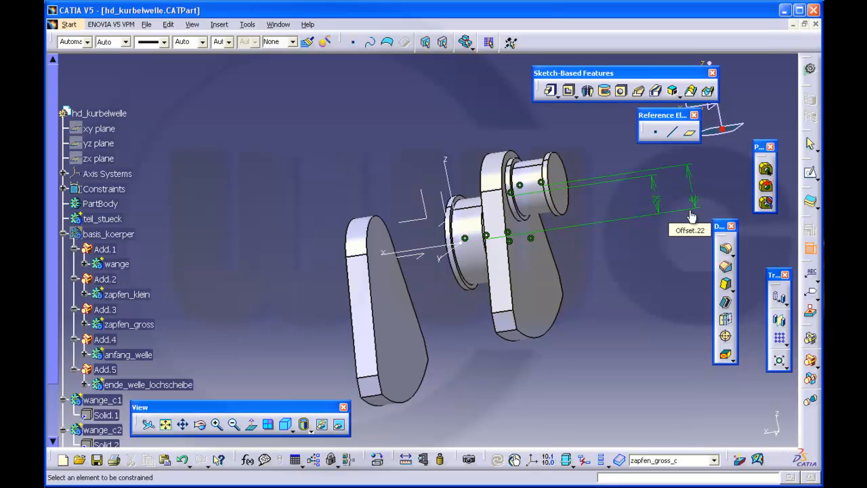
key("Escape")
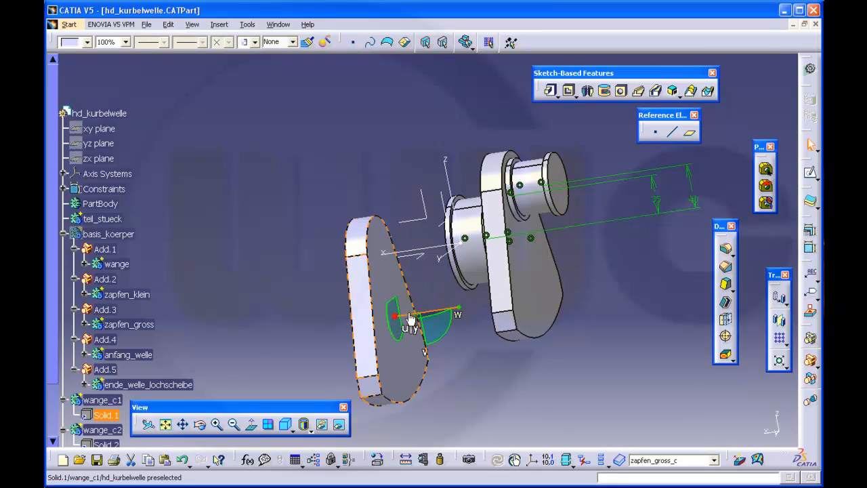
- Move the wange_c1 cheek beyond the small journal and constrain its inner face as coincident with the journal's free end face
left_click_drag(410, 319, 655, 281)
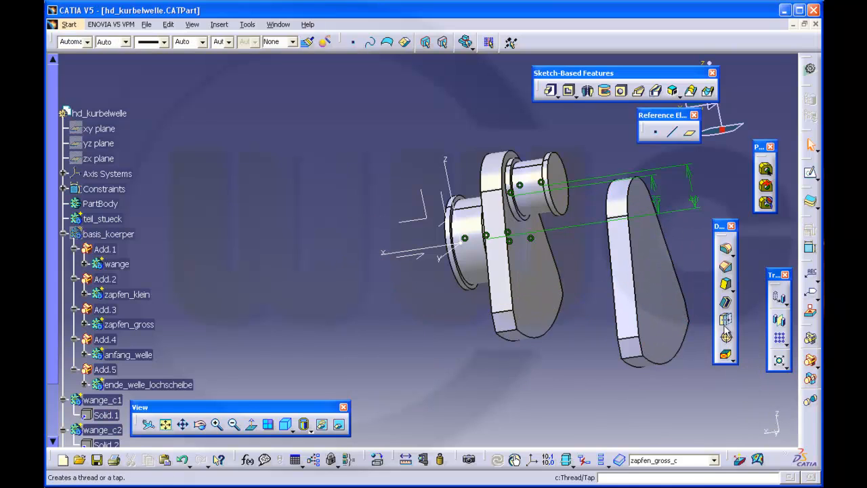
middle_click_drag(490, 138, 485, 138)
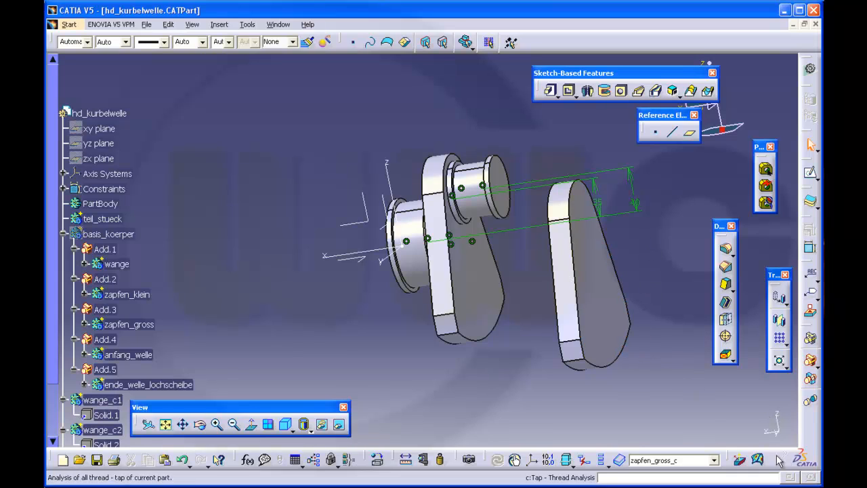
left_click(810, 251)
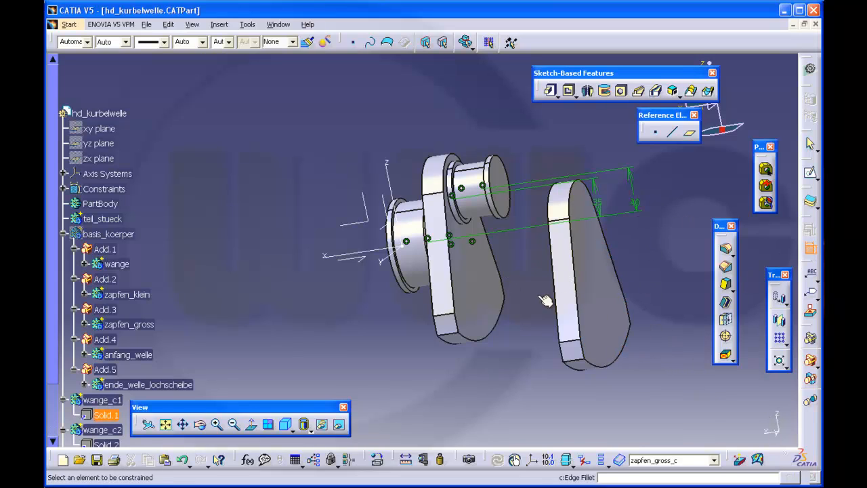
left_click(507, 203)
middle_click_drag(326, 226, 436, 252)
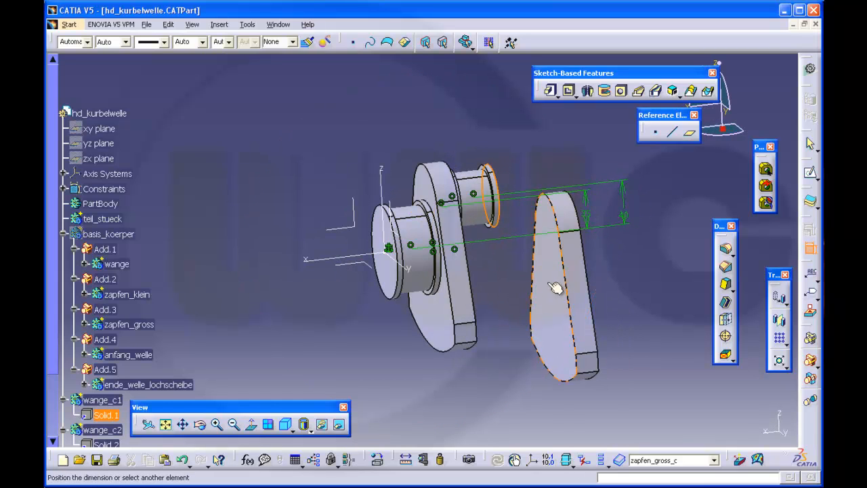
left_click(557, 288)
right_click(555, 143)
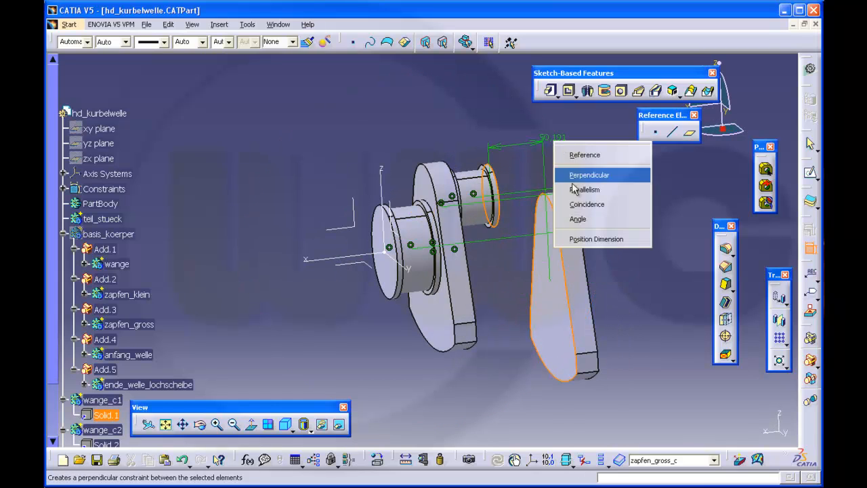
left_click(573, 206)
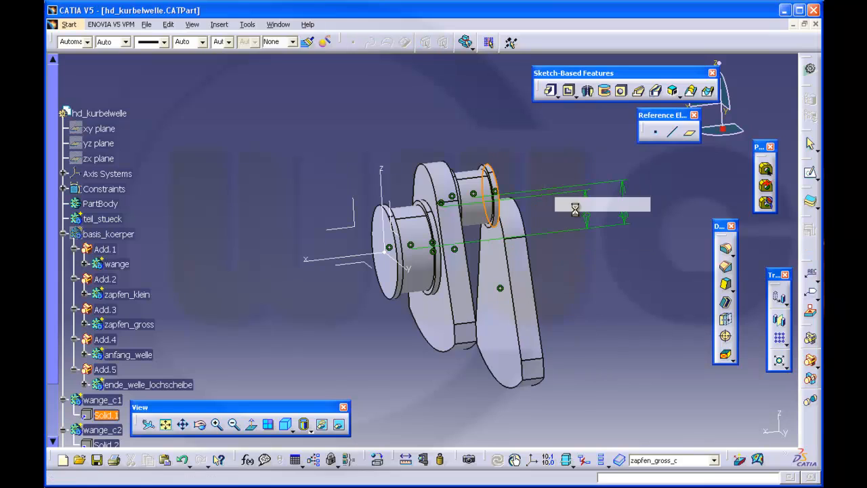
- Add a coincidence constraint between the rounded-end axes of the wange_c1 and wange_c2 cheeks
left_click(520, 226)
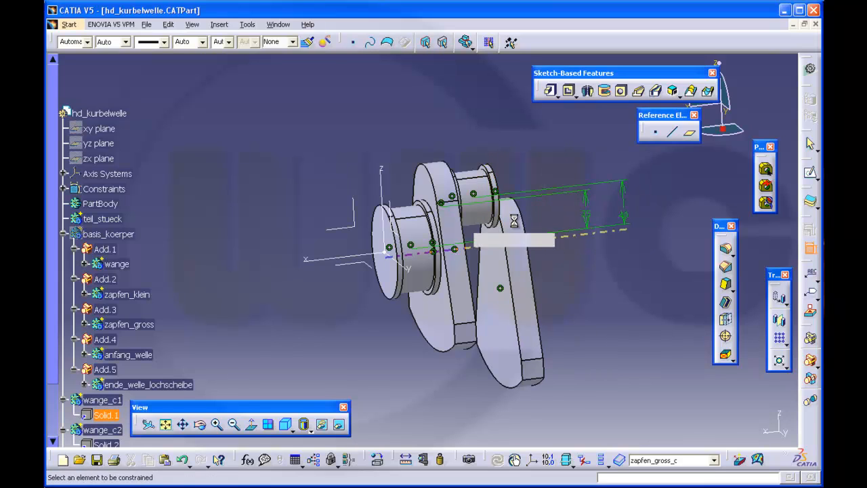
left_click(447, 178)
right_click(432, 111)
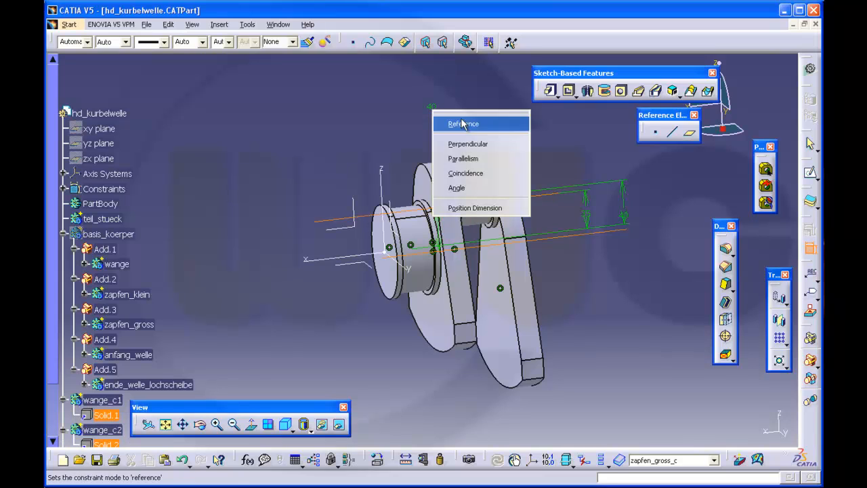
left_click(465, 173)
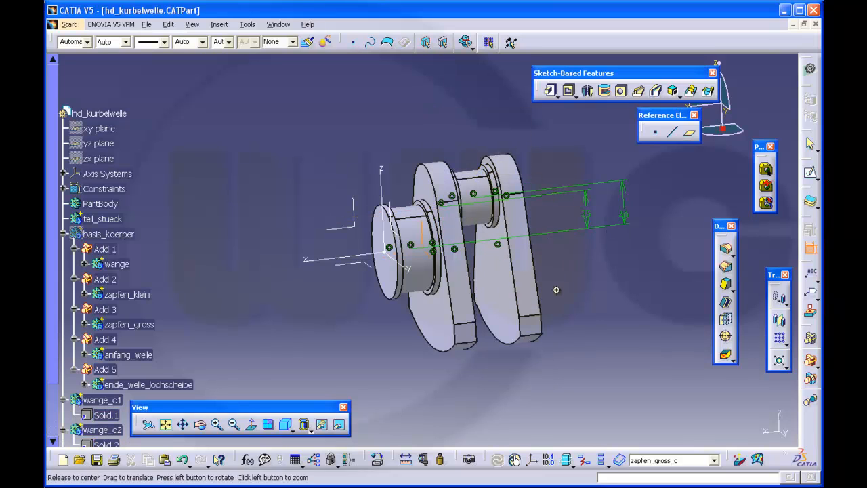
middle_click_drag(557, 290, 562, 248)
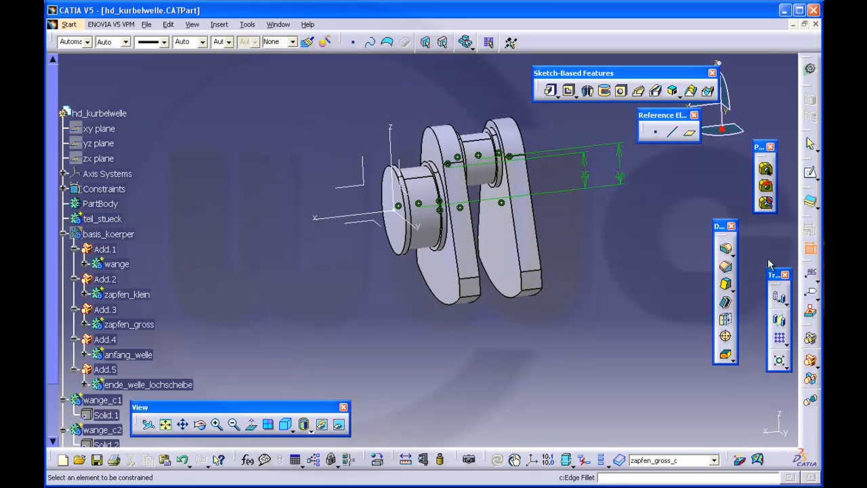
left_click(810, 247)
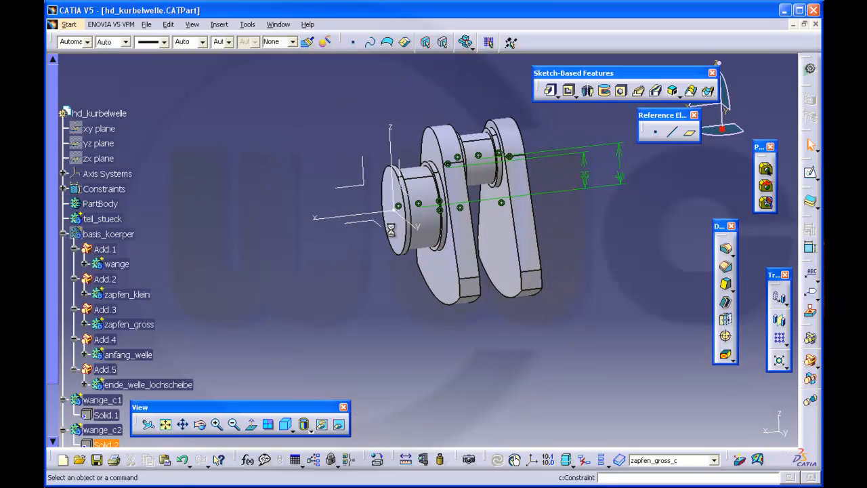
- Hide all coincidence and offset constraints listed under the part's Constraints node
left_click(64, 189)
left_click(134, 205)
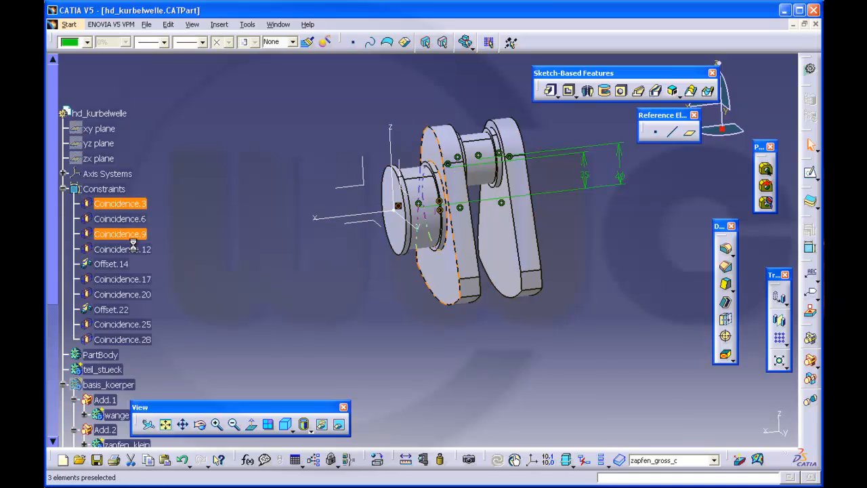
left_click(135, 339, "shift")
right_click(134, 332)
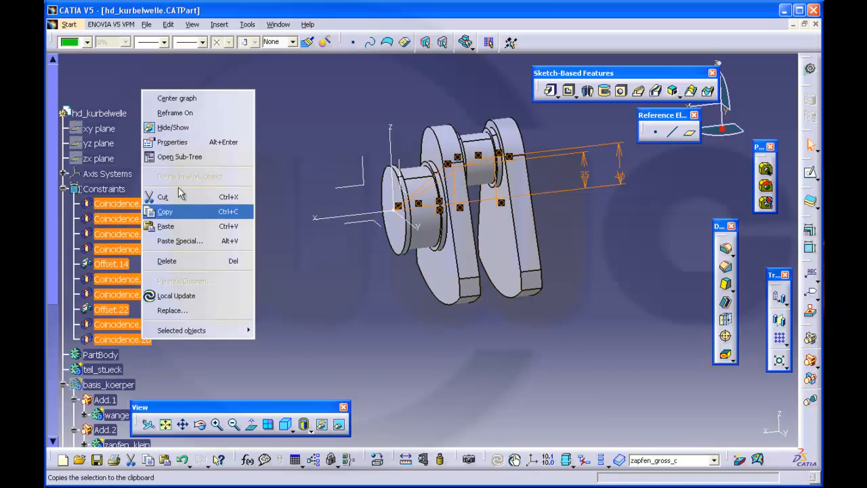
left_click(173, 128)
middle_click_drag(295, 170, 293, 232)
left_click(63, 189)
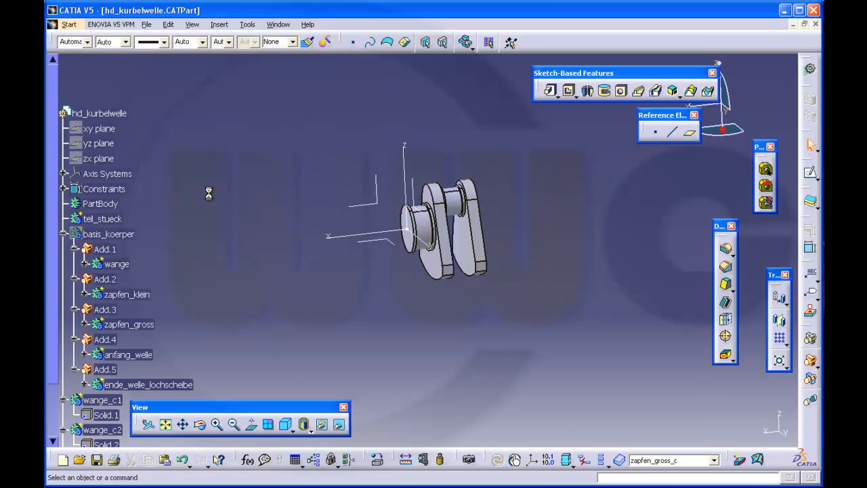
- Add the bodies wange_c1, wange_c2, zapfen_klein_c and zapfen_gross_c to the teil_stueck body with a Boolean Add
scroll(287, 229, "down", 3)
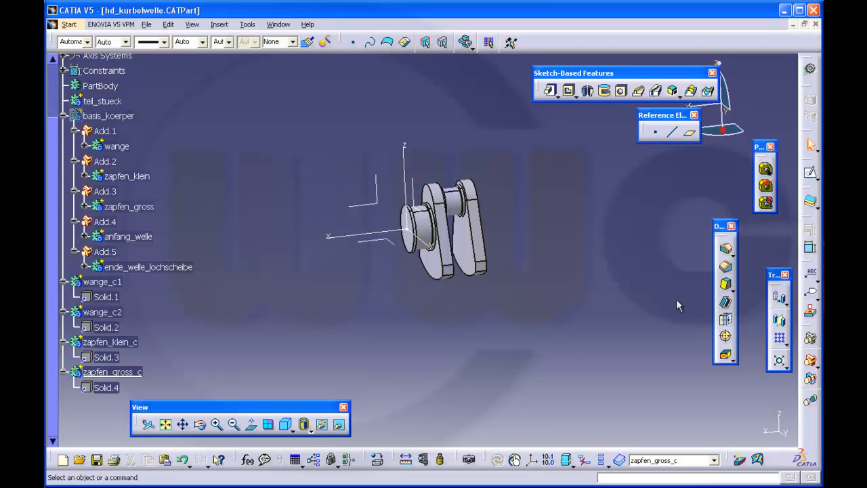
left_click(101, 283)
left_click(111, 371, "shift")
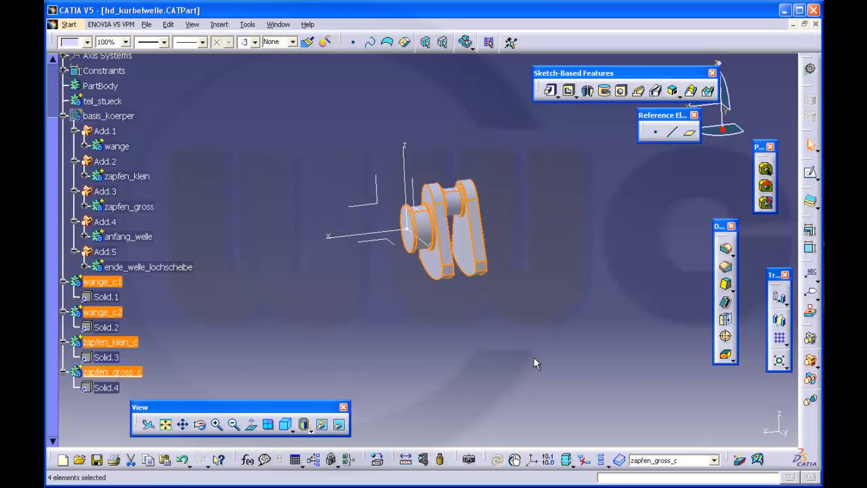
left_click(810, 359)
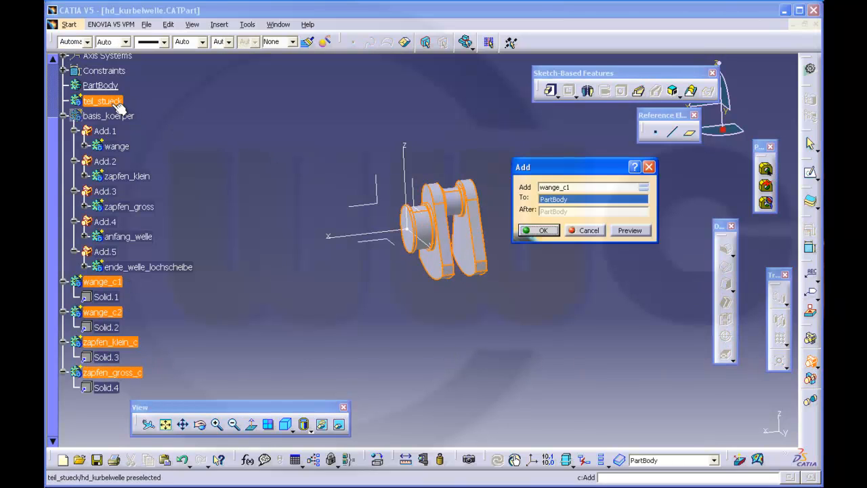
left_click(103, 101)
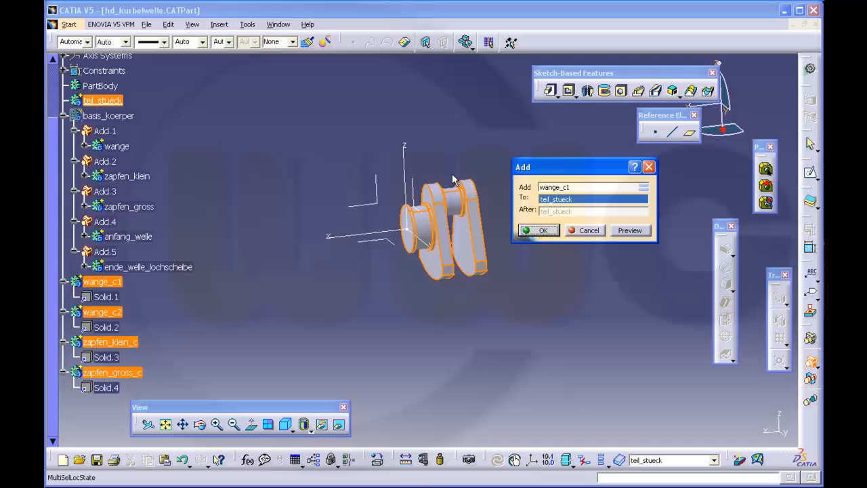
left_click(543, 231)
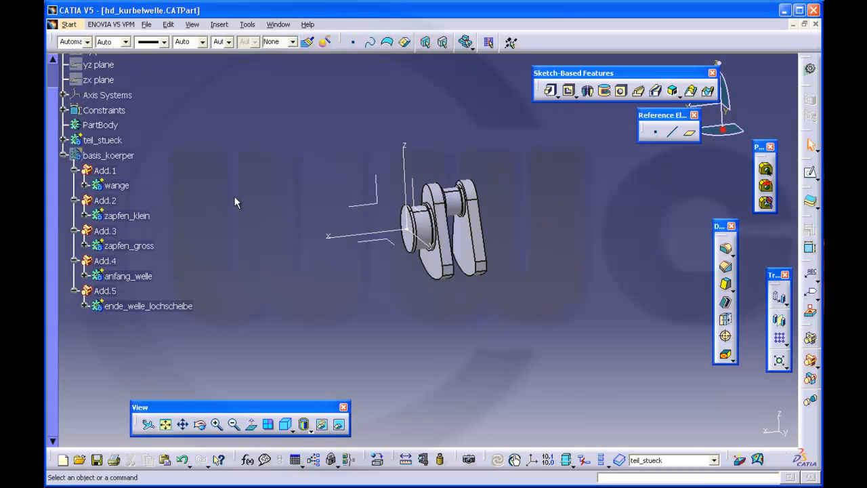
left_click(63, 140)
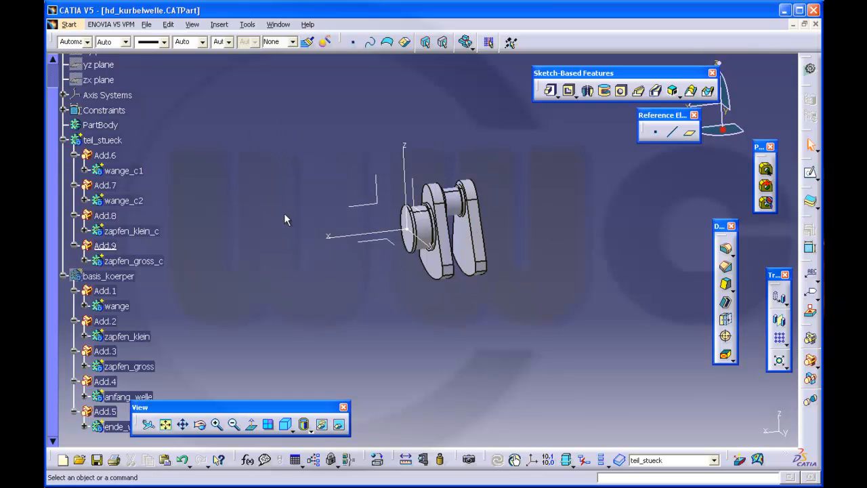
scroll(187, 174, "down", 3)
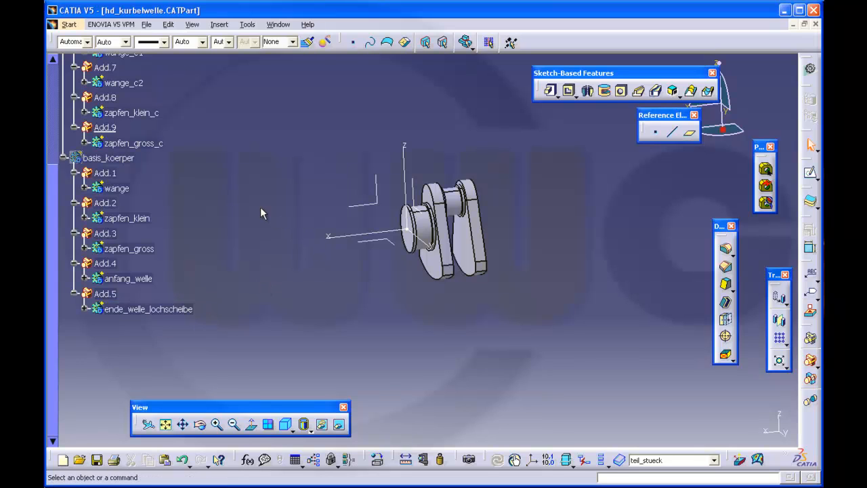
- Copy the teil_stueck body and paste it into the hd_kurbelwelle part As Result With Link
scroll(259, 209, "up", 2)
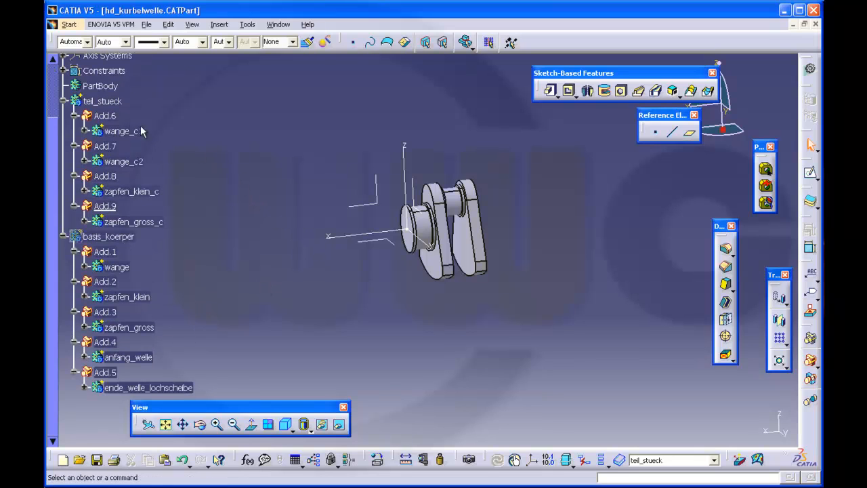
left_click(113, 103)
right_click(113, 106)
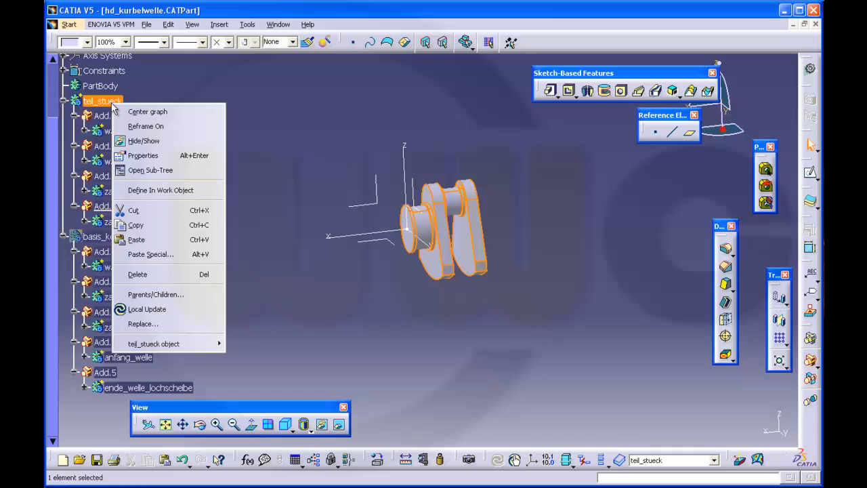
left_click(149, 224)
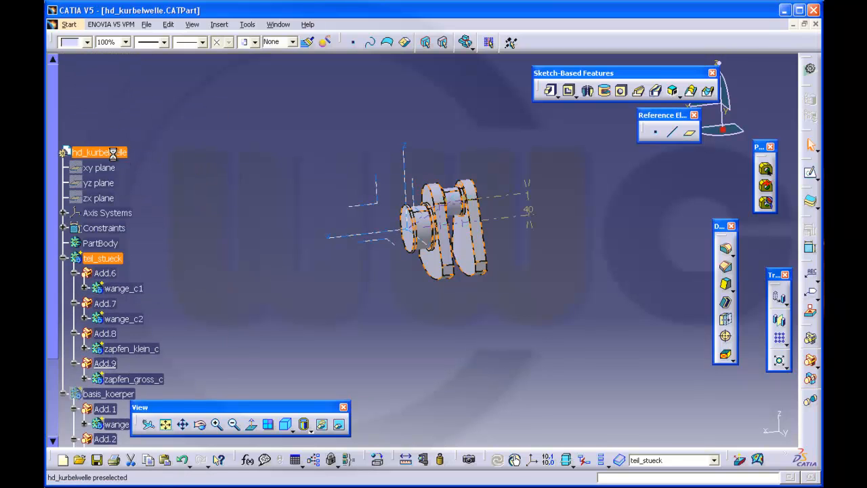
right_click(113, 153)
left_click(183, 304)
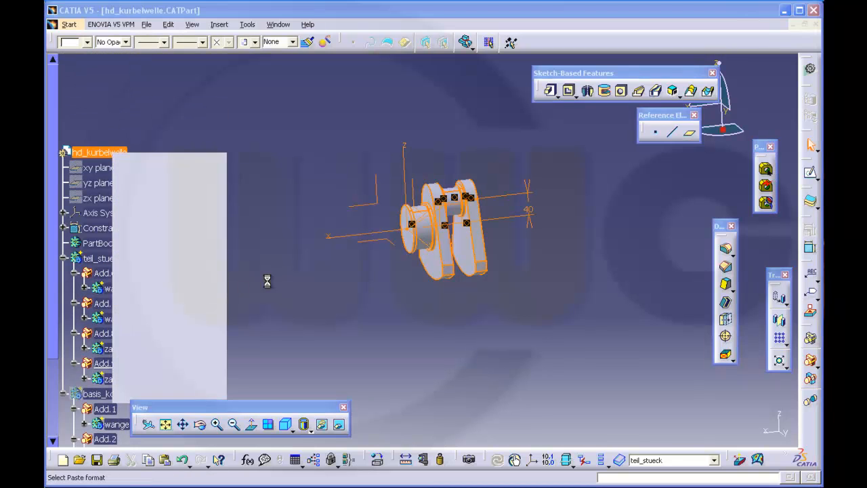
left_click(384, 270)
left_click(372, 324)
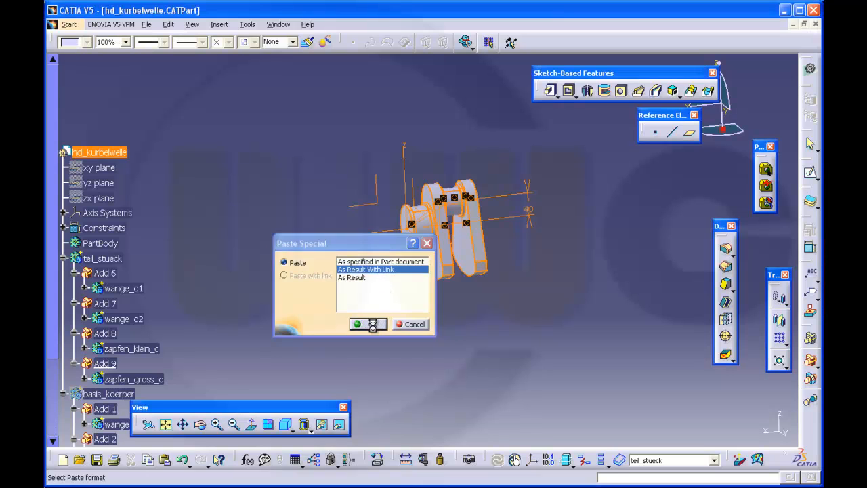
- Paste four more copies of teil_stueck into the hd_kurbelwelle part, each As Result With Link
right_click(113, 153)
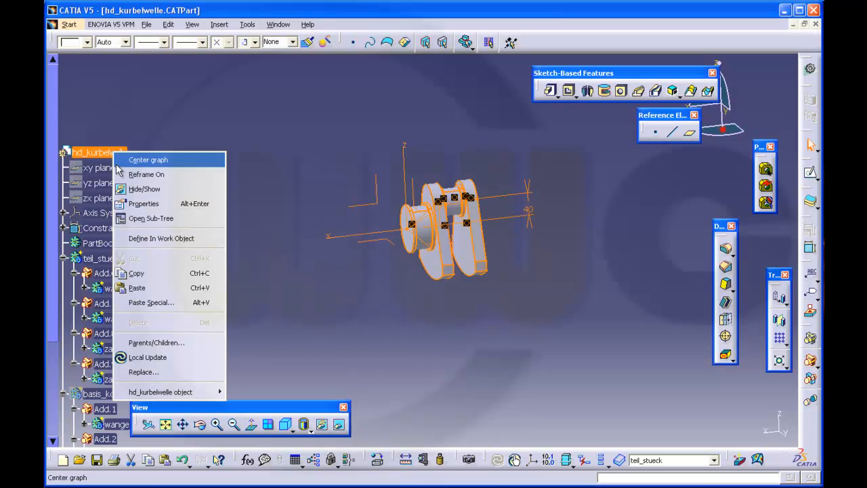
left_click(166, 302)
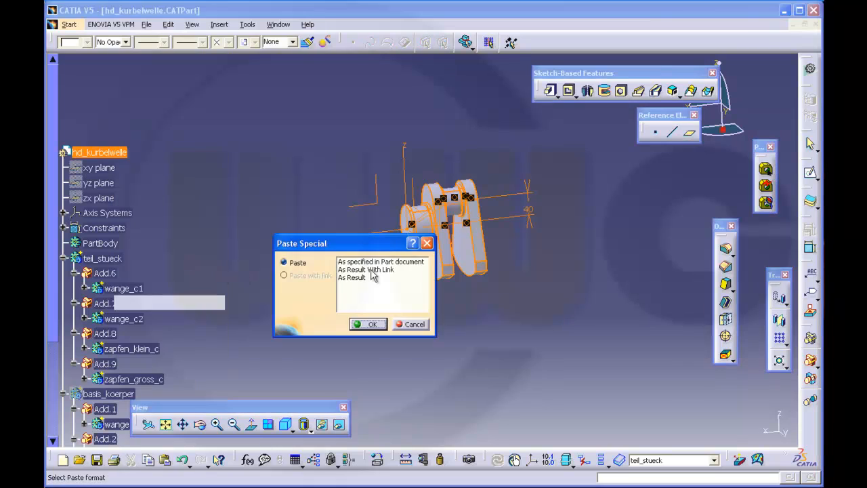
left_click(376, 270)
left_click(366, 324)
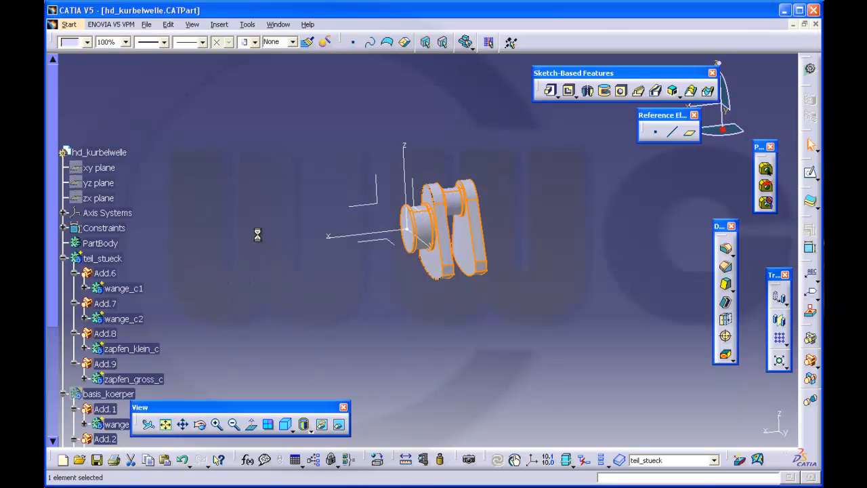
right_click(119, 158)
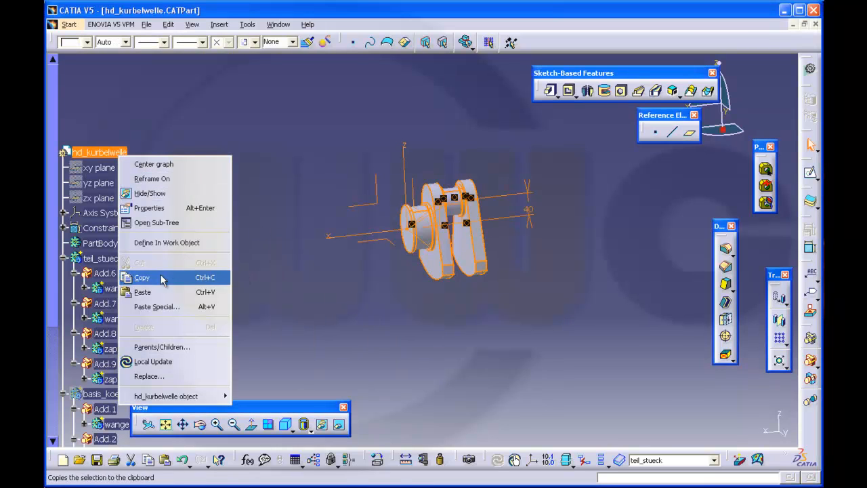
left_click(173, 305)
left_click(361, 270)
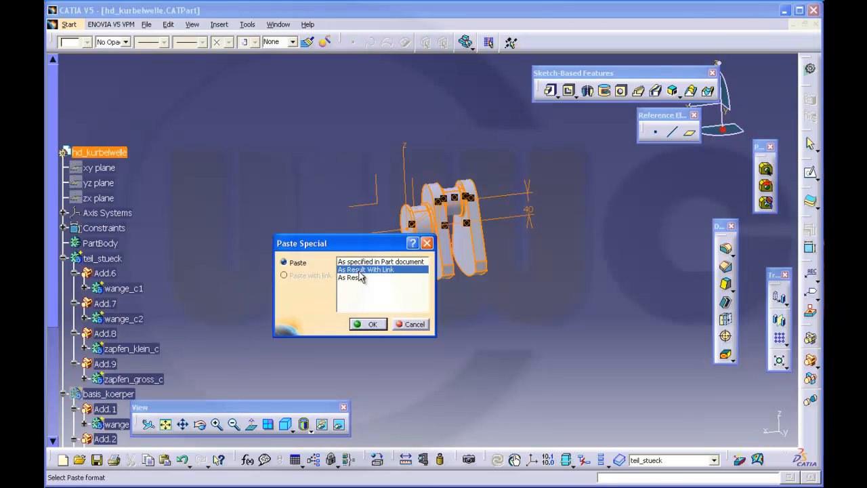
left_click(365, 324)
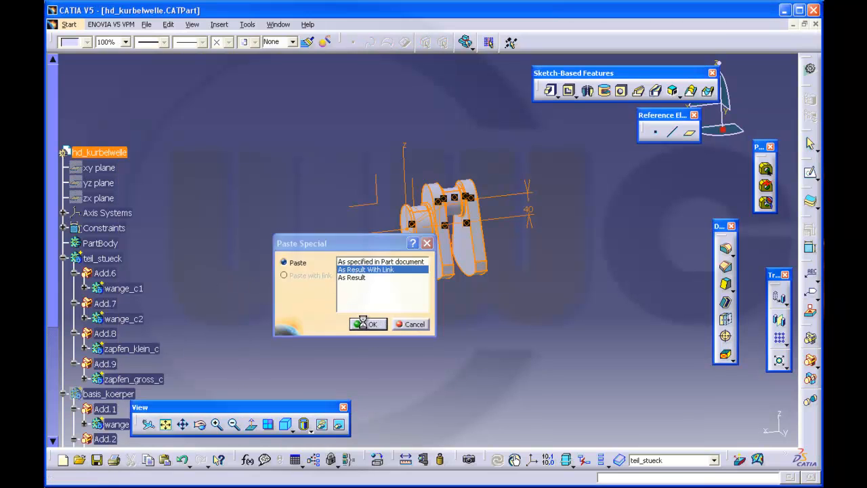
right_click(125, 154)
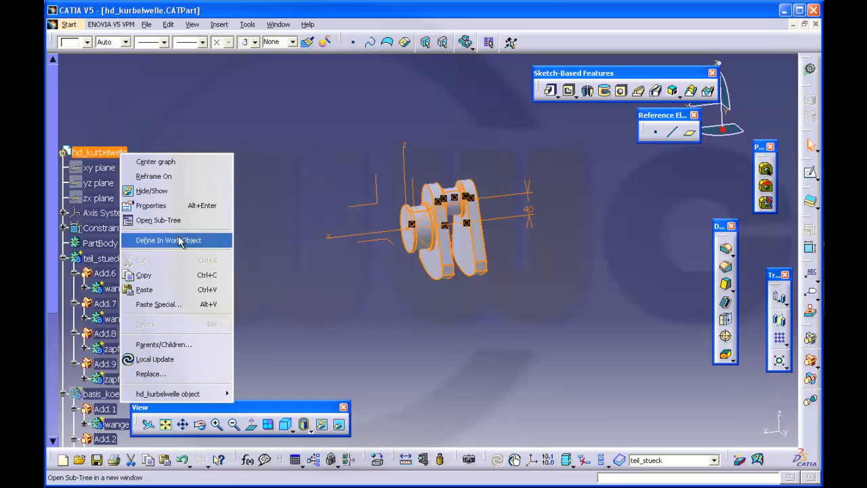
left_click(159, 304)
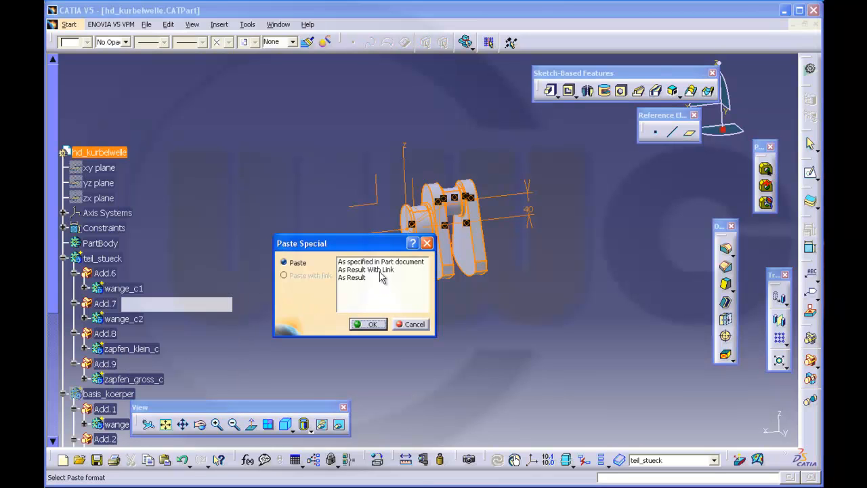
left_click(379, 270)
left_click(365, 324)
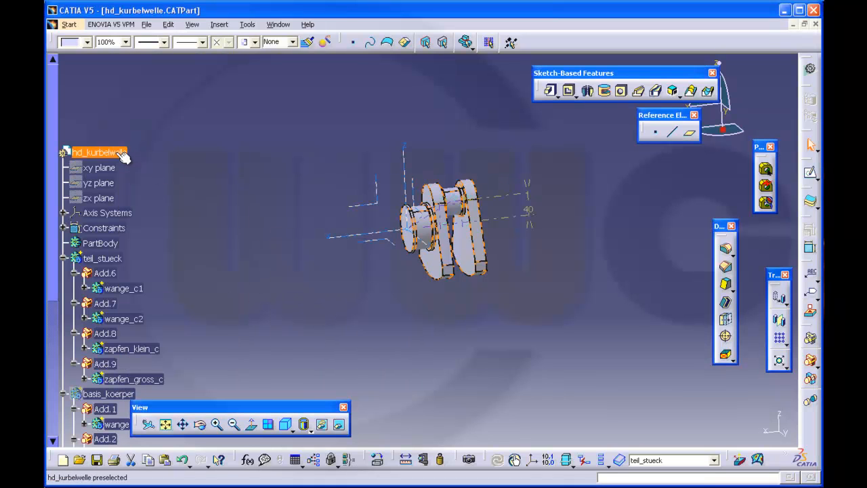
right_click(123, 156)
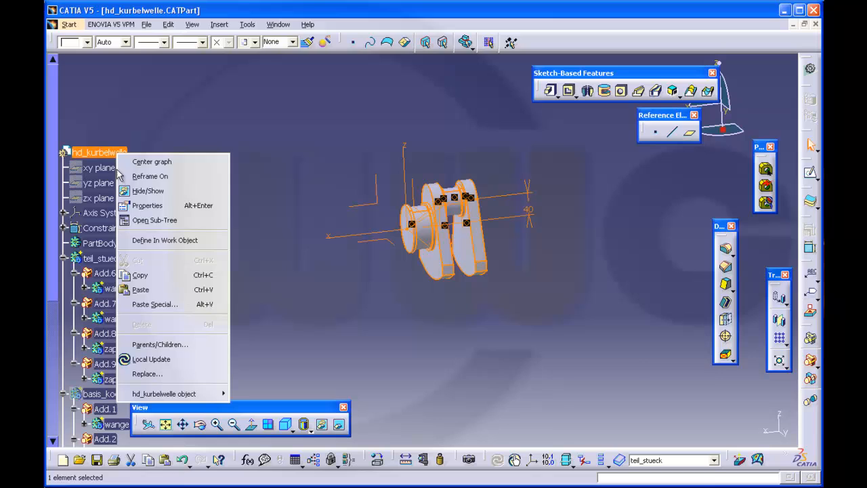
left_click(162, 304)
left_click(371, 270)
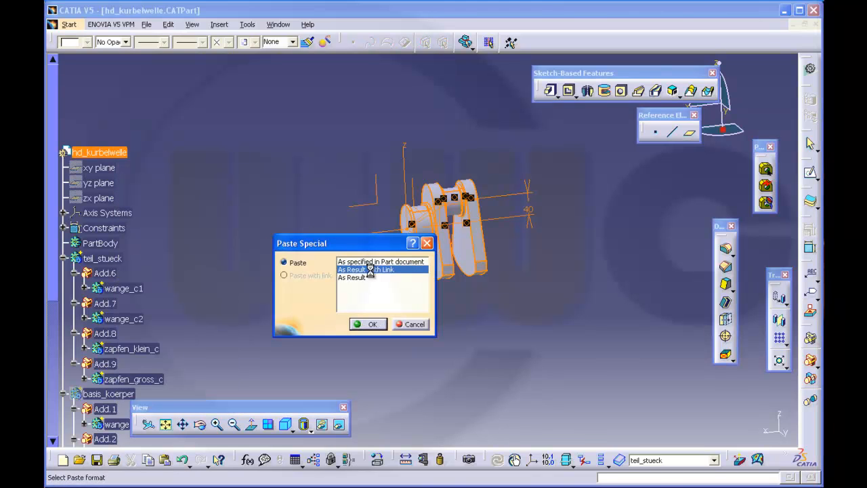
left_click(370, 325)
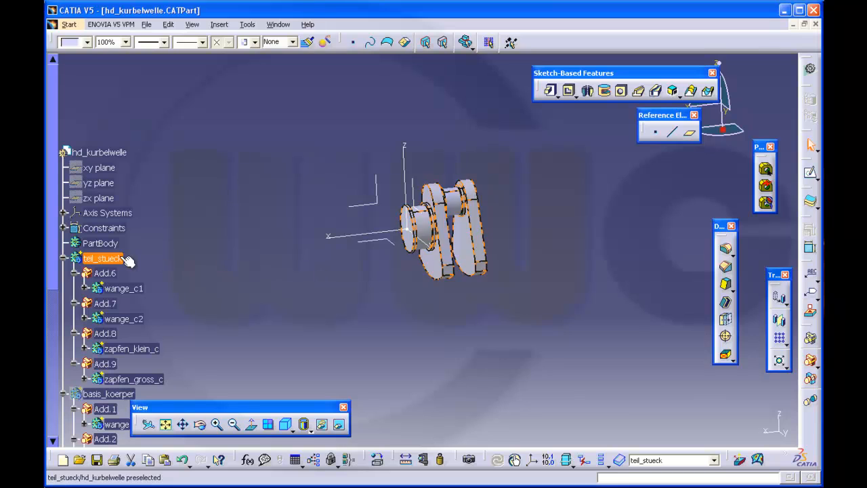
- Hide the original teil_stueck body and rename its first linked copy as teil_stueck_c1
right_click(122, 262)
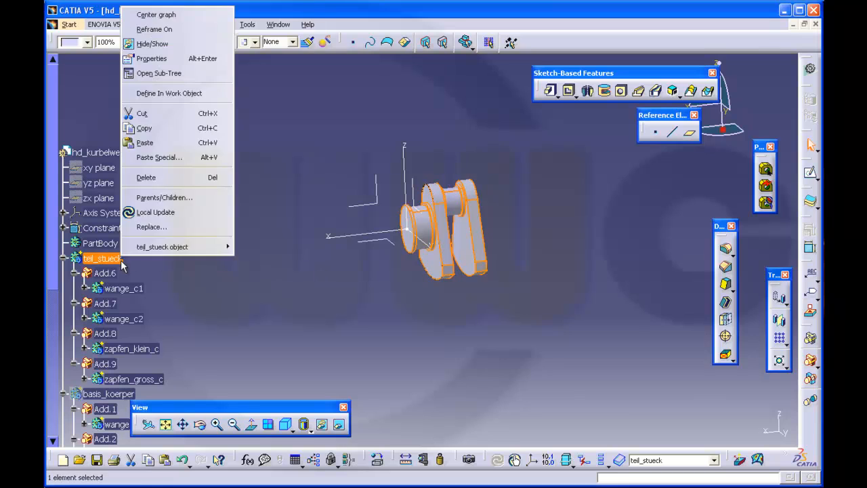
left_click(152, 44)
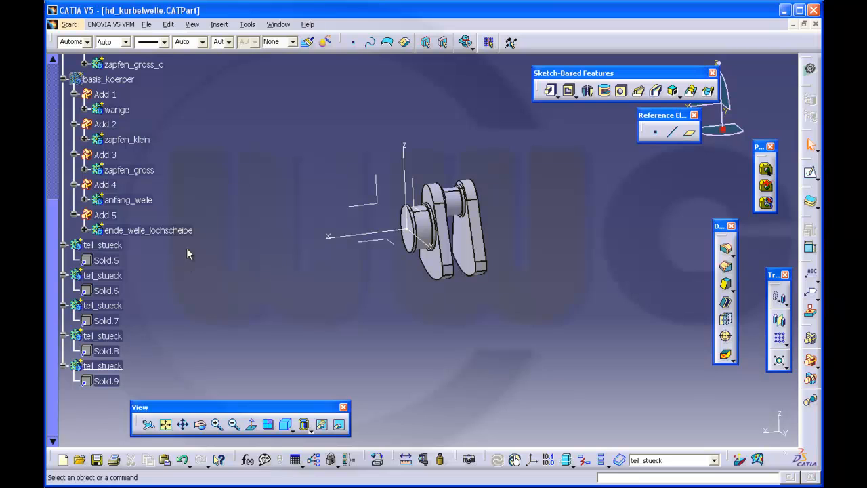
left_click(113, 246)
right_click(110, 242)
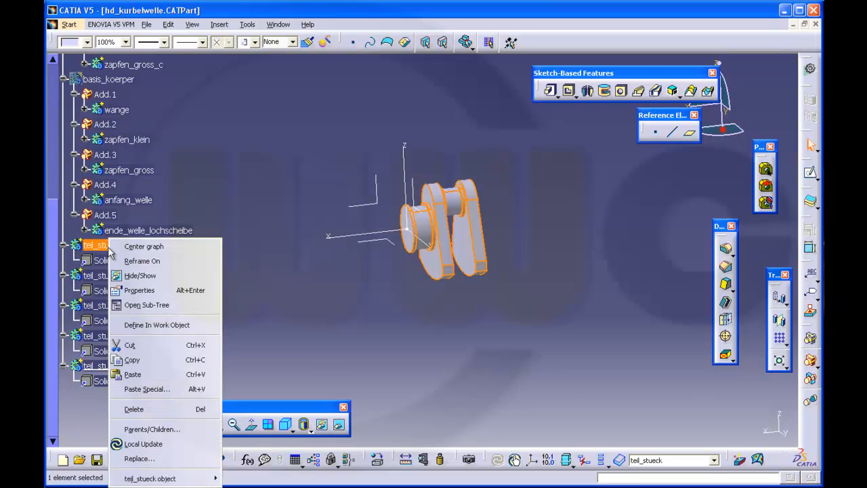
left_click(140, 290)
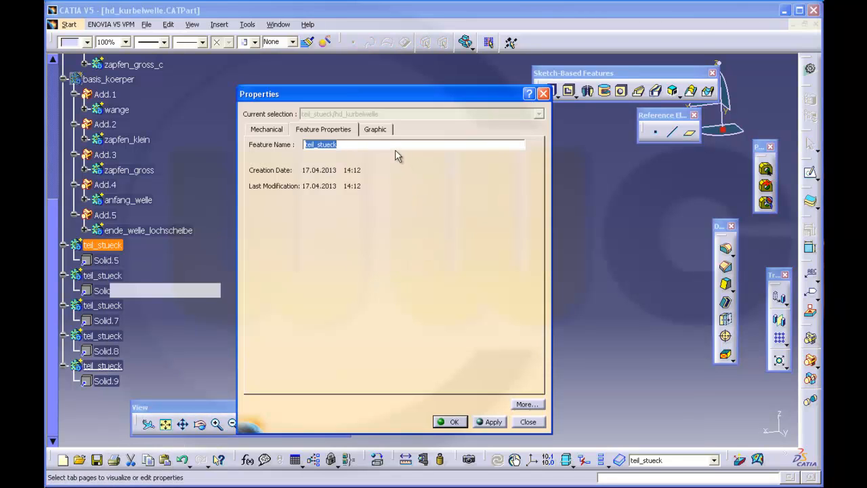
left_click(394, 145)
key("Return")
- Rename the second linked copy of teil_stueck as teil_stueck_c2
left_click(105, 276)
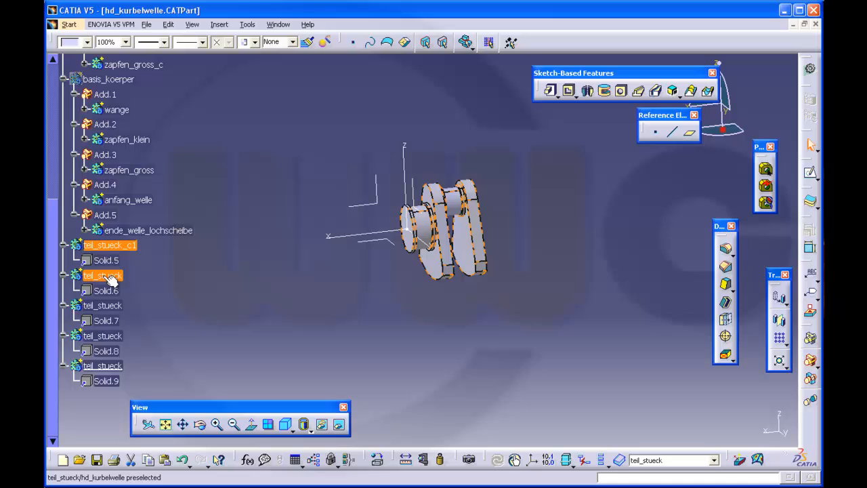
right_click(103, 274)
left_click(134, 75)
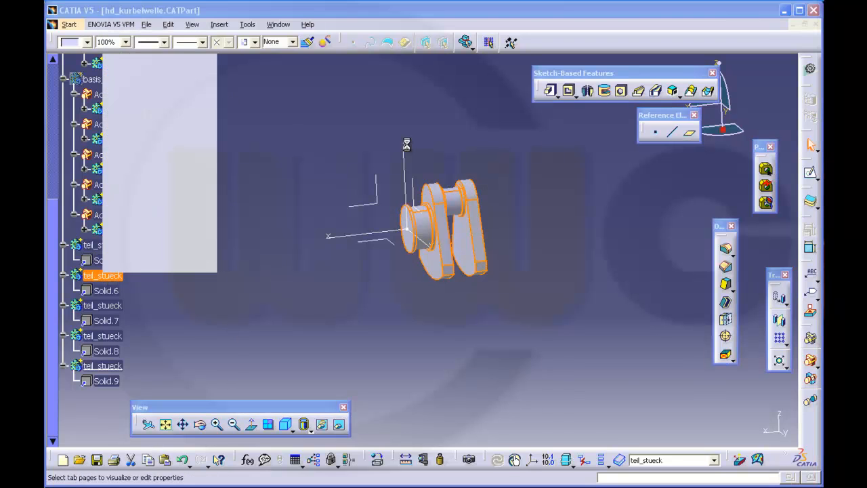
left_click(445, 144)
type("_c")
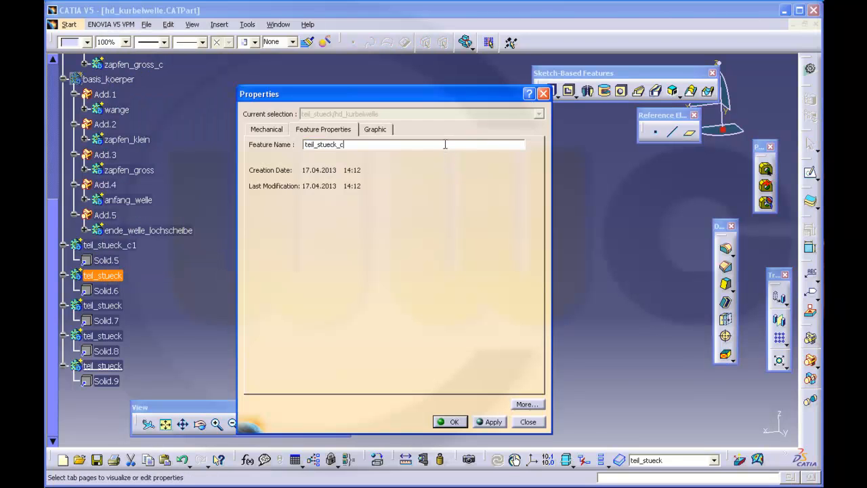
type("2")
key("Return")
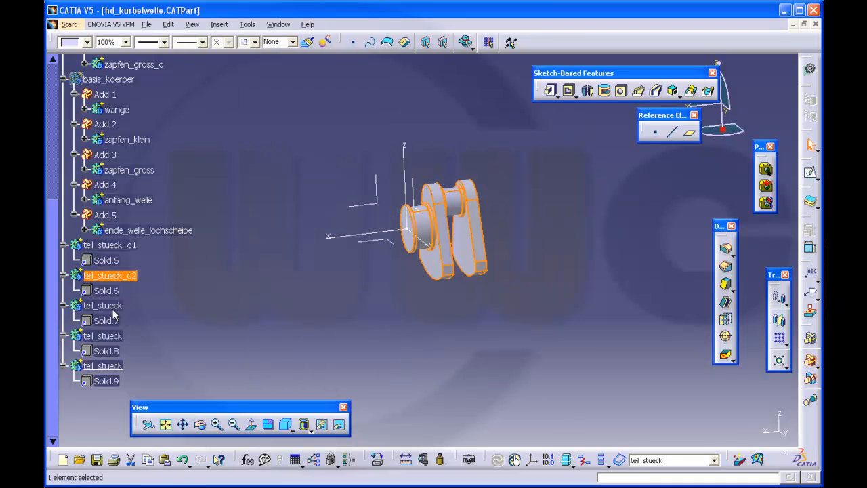
- Rename the third linked copy of teil_stueck as teil_stueck_c3
right_click(102, 305)
left_click(146, 111)
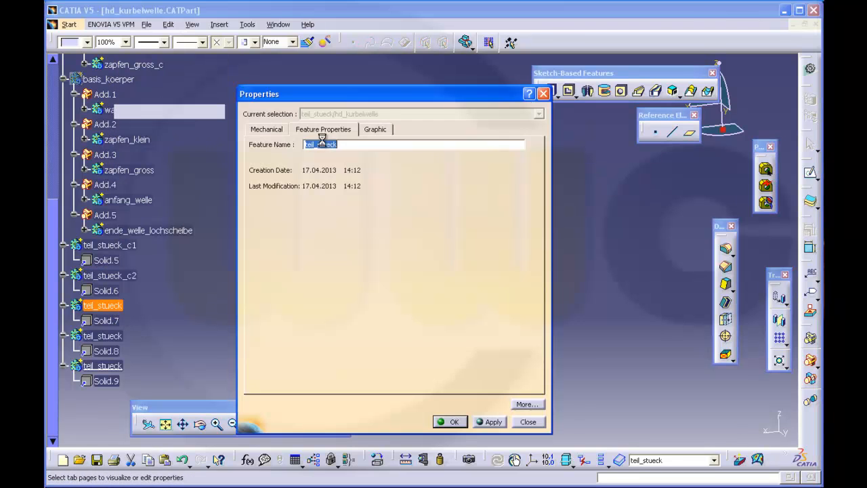
left_click(360, 144)
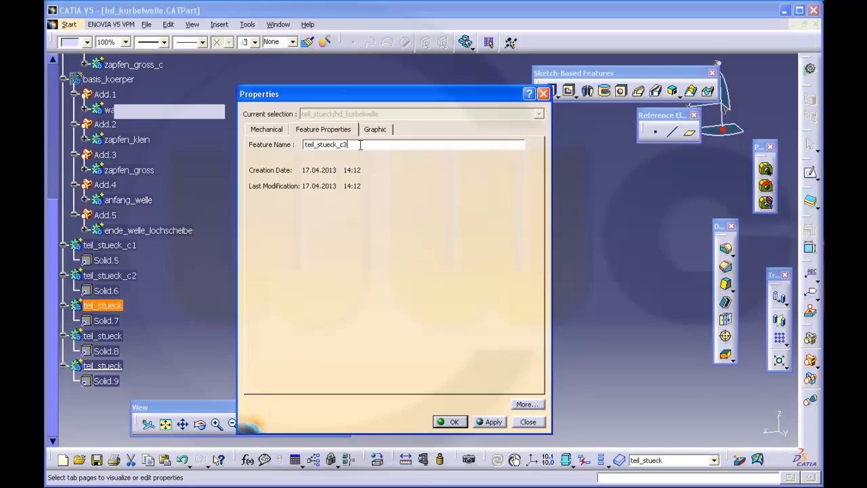
type("_c3")
key("Return")
- Rename the fourth linked copy of teil_stueck as teil_stueck_c4
left_click(116, 336)
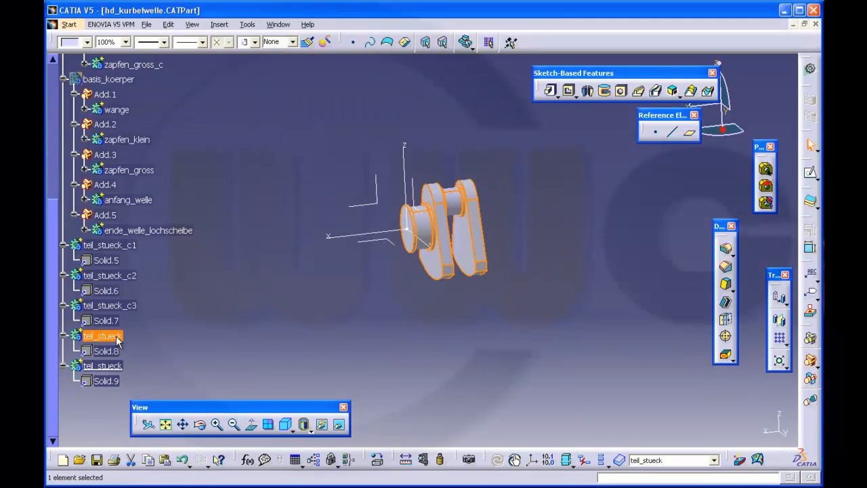
right_click(116, 339)
left_click(169, 140)
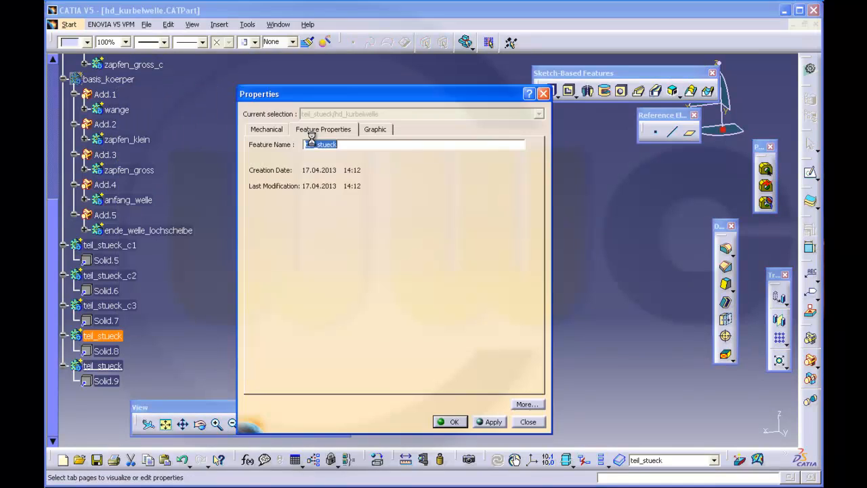
left_click(362, 144)
type("_c4")
key("Return")
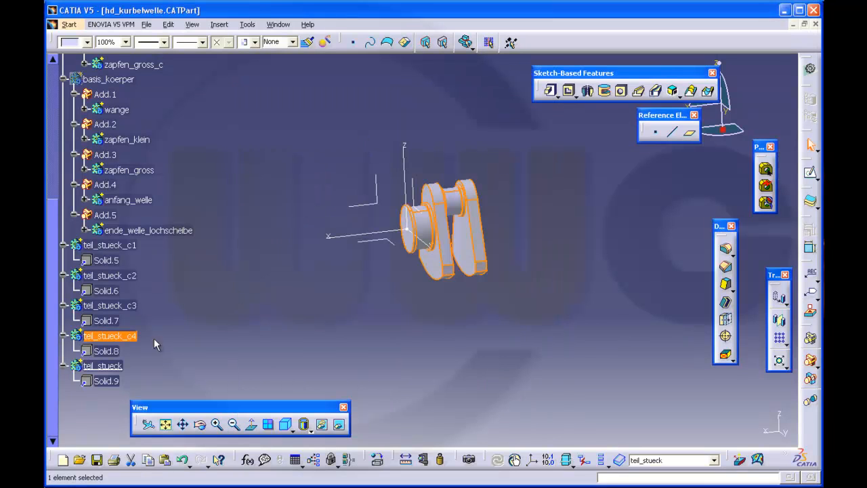
- Rename the fifth linked copy of teil_stueck as teil_stueck_c5 and clear the selection
right_click(107, 365)
left_click(203, 167)
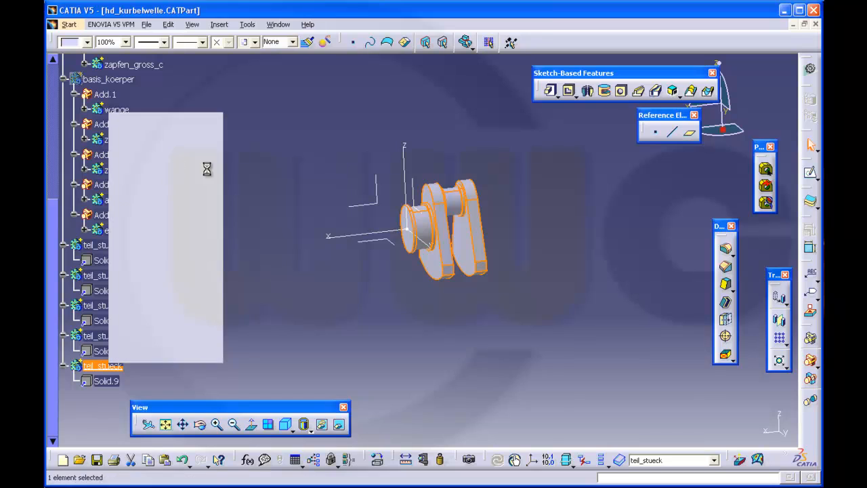
left_click(358, 144)
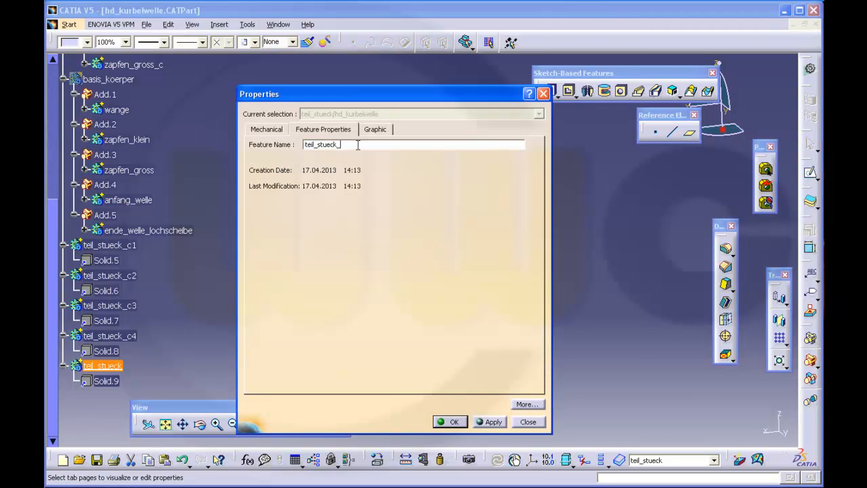
key("Return")
left_click(298, 256)
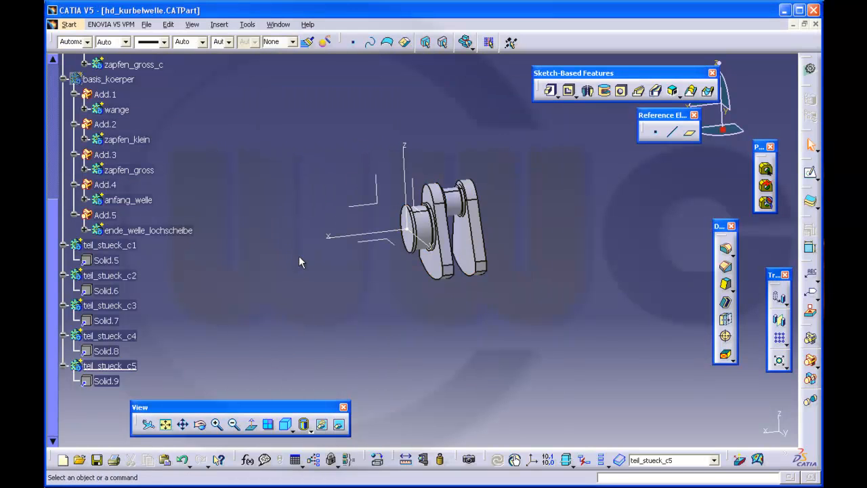
- Copy the anfang_welle body from basis_koerper and paste it into the hd_kurbelwelle part As Result With Link
scroll(260, 257, "down", 2)
scroll(258, 255, "up", 3)
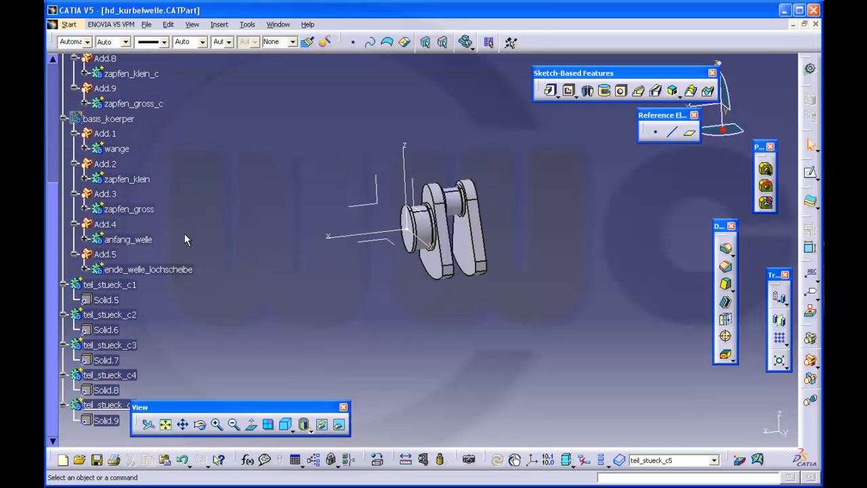
left_click(148, 241)
right_click(148, 244)
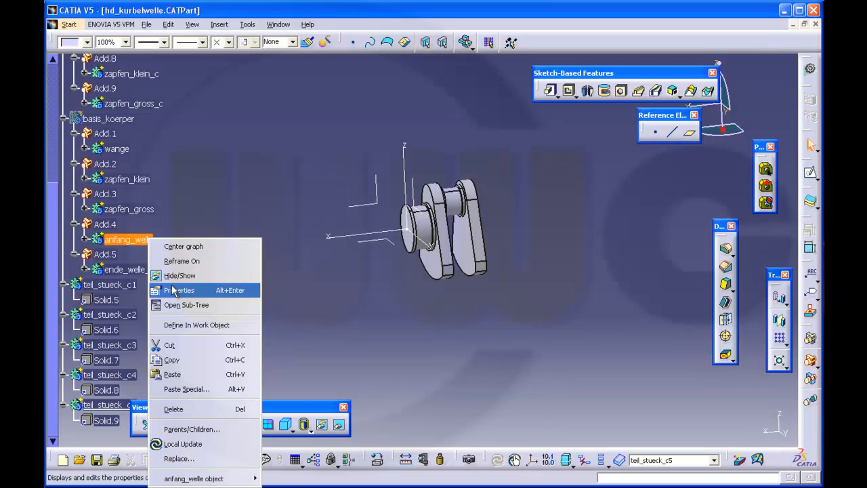
left_click(171, 360)
scroll(172, 124, "up", 5)
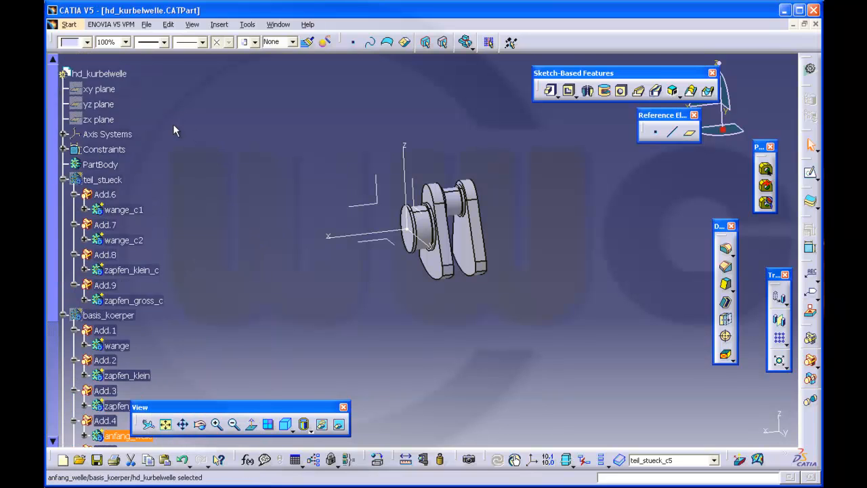
scroll(172, 124, "up", 5)
right_click(108, 191)
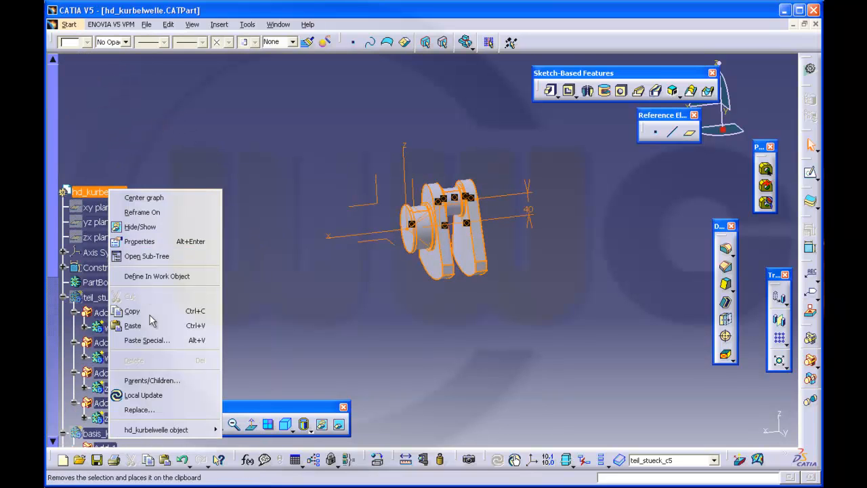
left_click(147, 339)
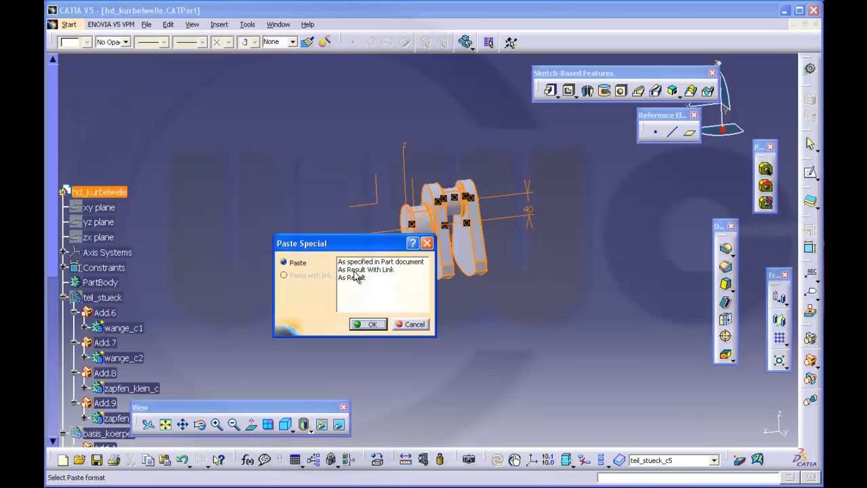
left_click(366, 269)
left_click(369, 324)
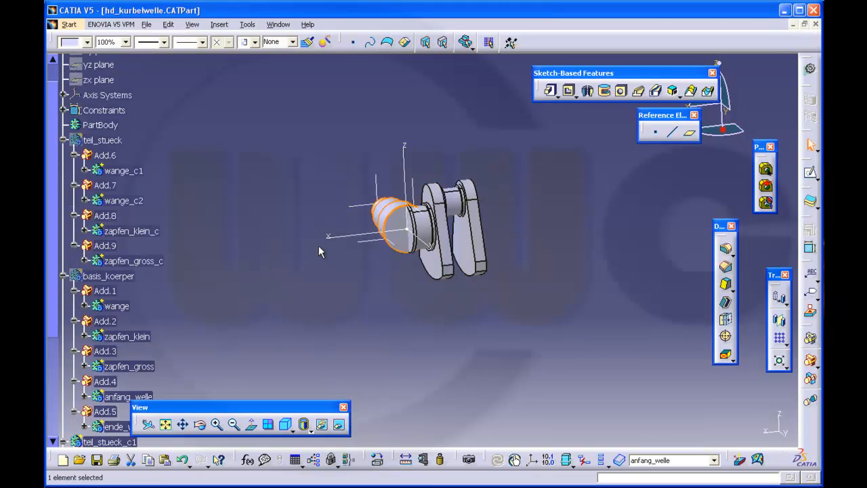
- Copy the ende_welle_lochscheibe body from basis_koerper and paste it into the hd_kurbelwelle part As Result With Link
scroll(315, 249, "down", 5)
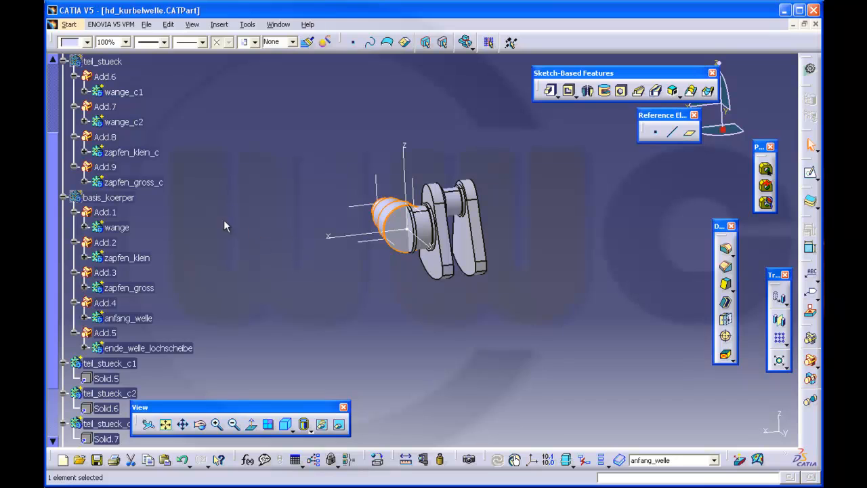
scroll(162, 216, "down", 3)
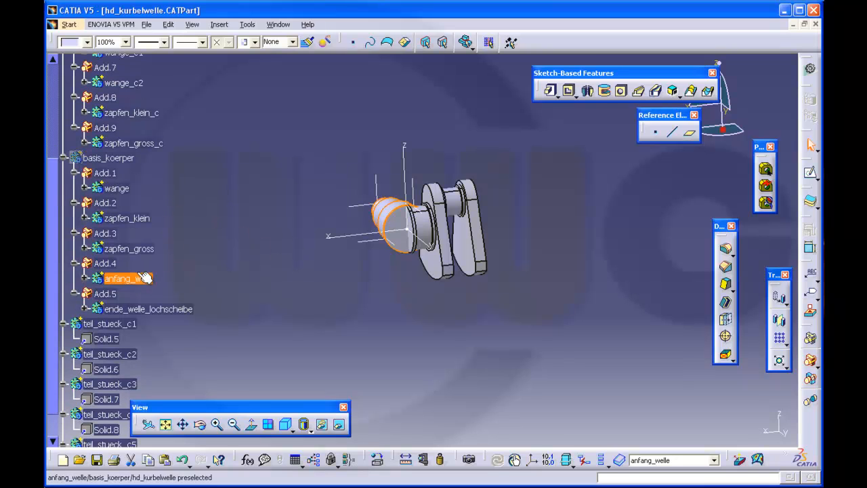
right_click(135, 308)
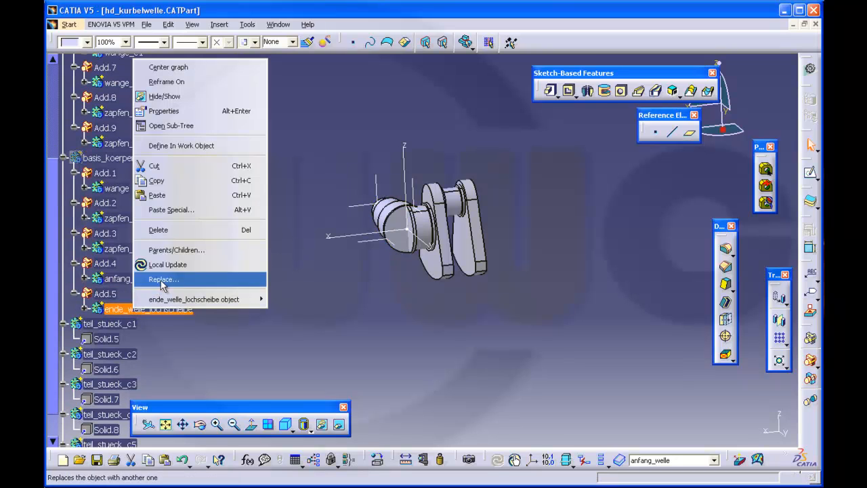
left_click(173, 181)
scroll(174, 168, "up", 10)
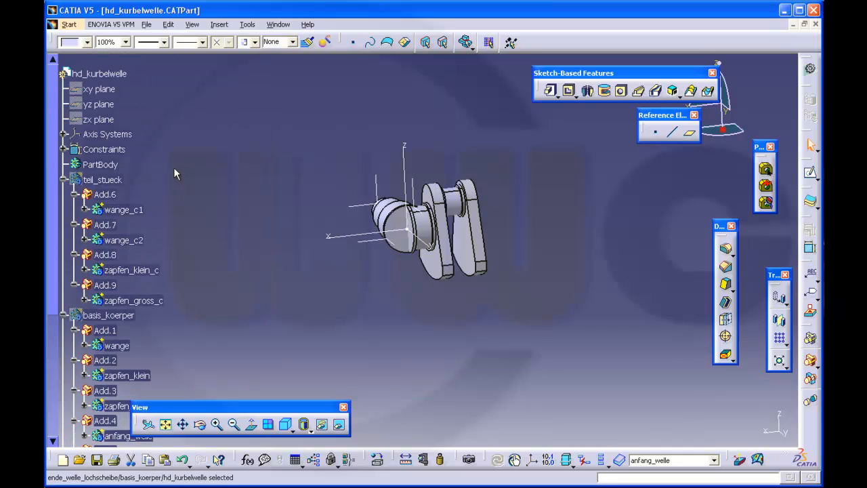
right_click(118, 77)
left_click(175, 227)
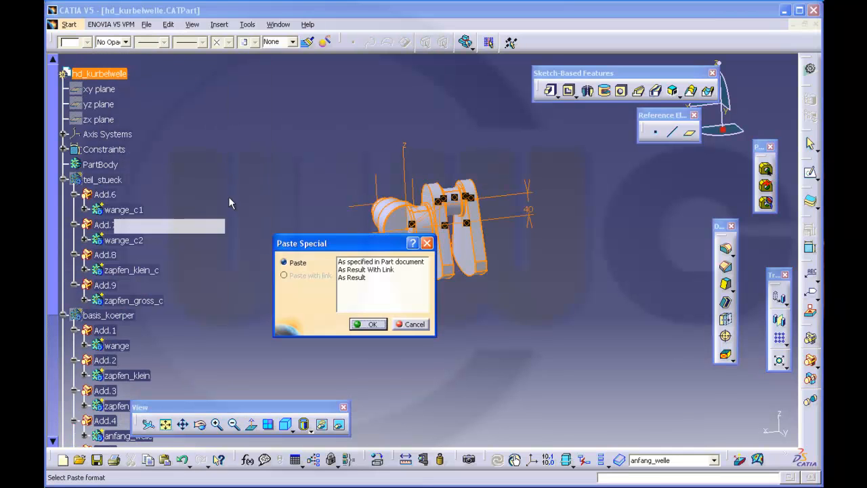
left_click(355, 269)
left_click(372, 324)
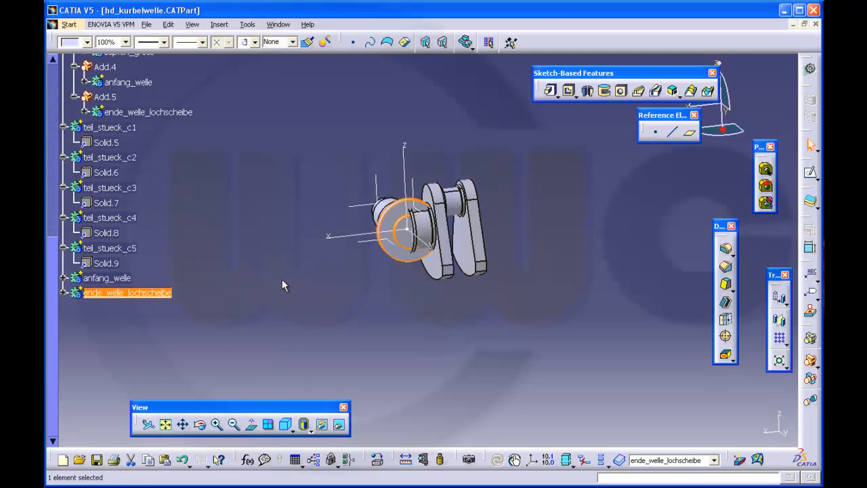
- Rename the linked copy of anfang_welle as anfang_welle_c
left_click(126, 278)
right_click(127, 278)
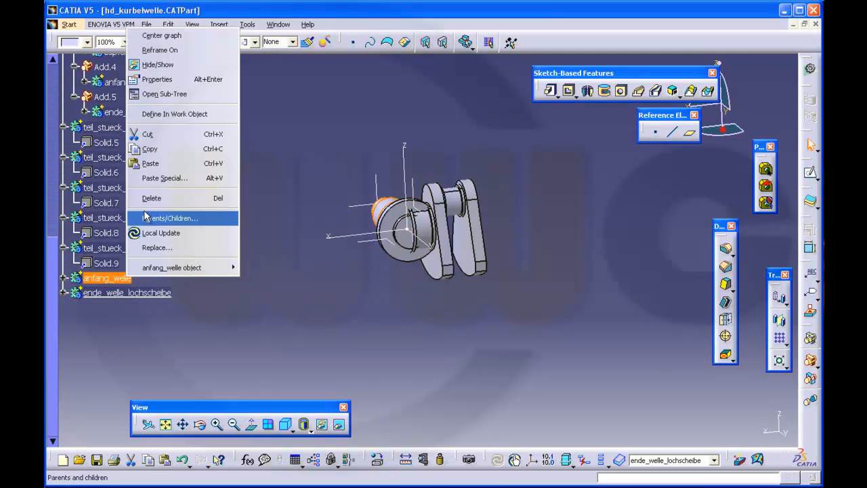
left_click(152, 79)
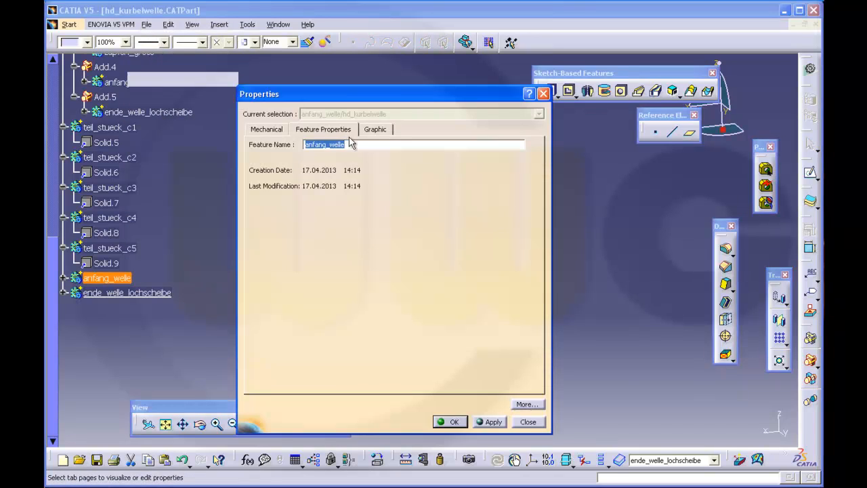
left_click(352, 145)
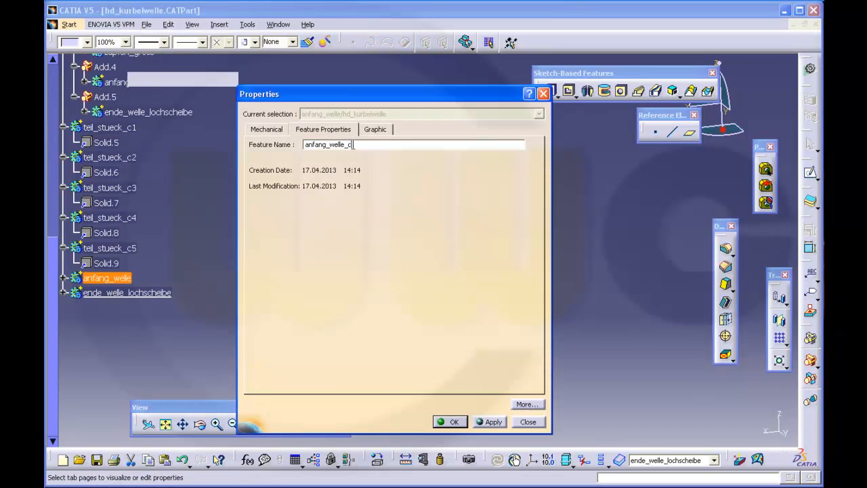
key("Return")
- Rename the linked copy of ende_welle_lochscheibe as ende_welle_lochscheibe_c2
left_click(126, 293)
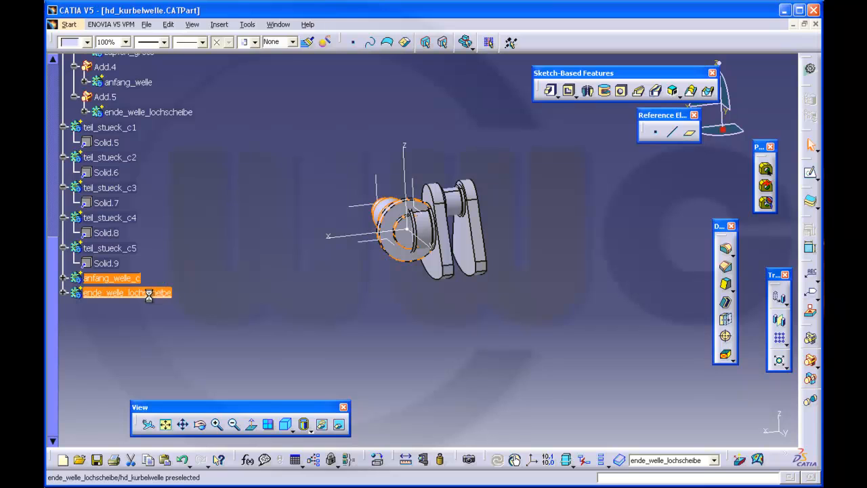
right_click(127, 292)
left_click(213, 103)
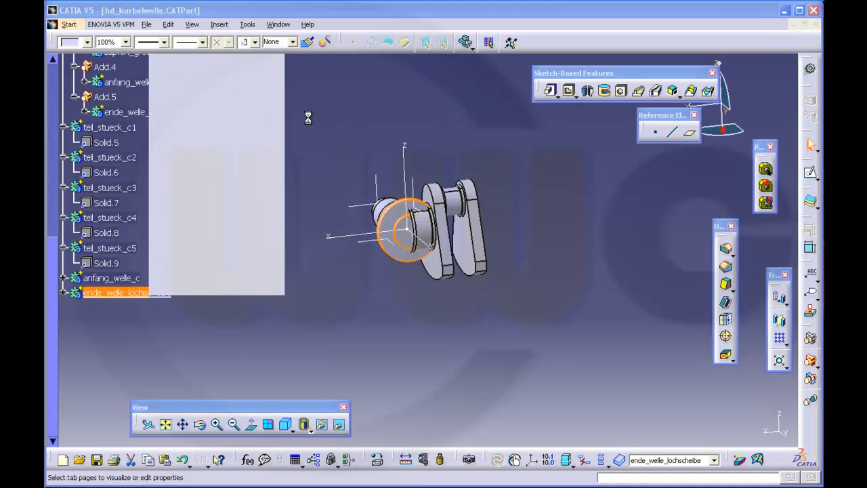
left_click(389, 144)
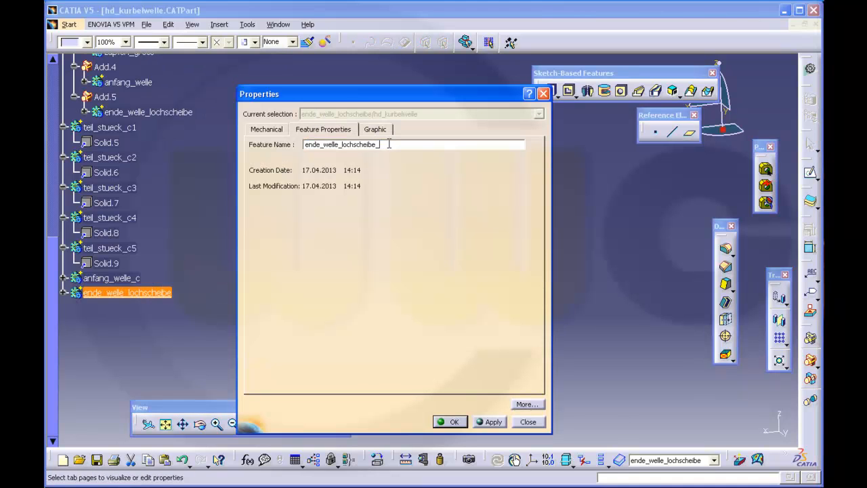
key("Return")
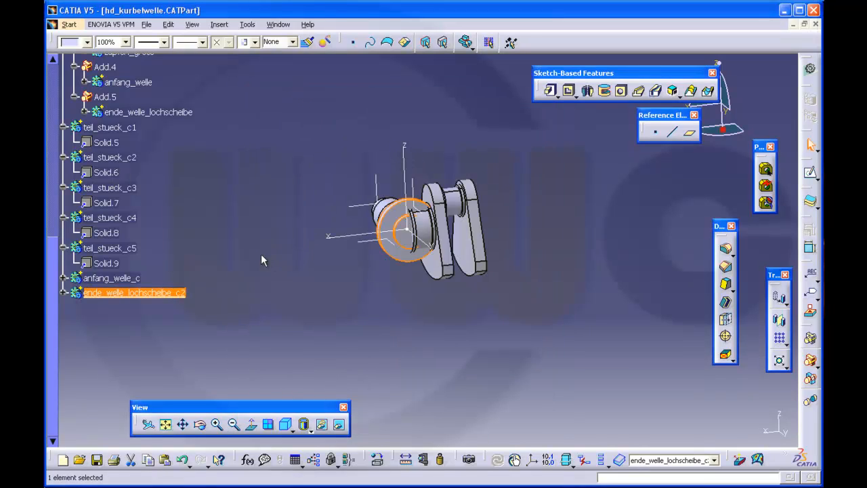
- Collapse the tree branches of teil_stueck_c1 to teil_stueck_c5, basis_koerper and the original teil_stueck
left_click(63, 248)
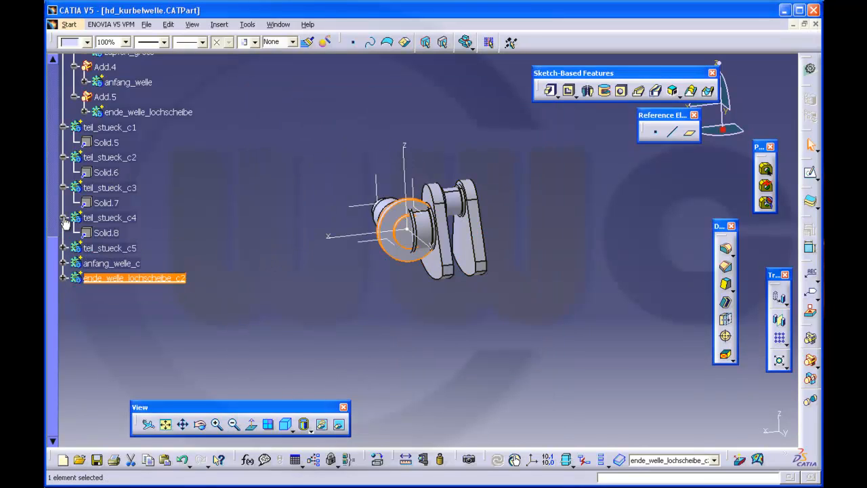
left_click(63, 217)
left_click(63, 188)
left_click(63, 159)
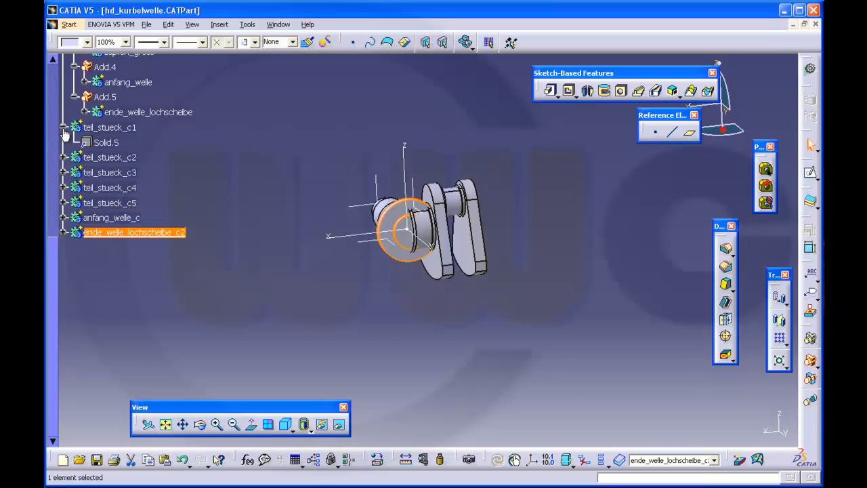
left_click(63, 127)
scroll(167, 127, "up", 5)
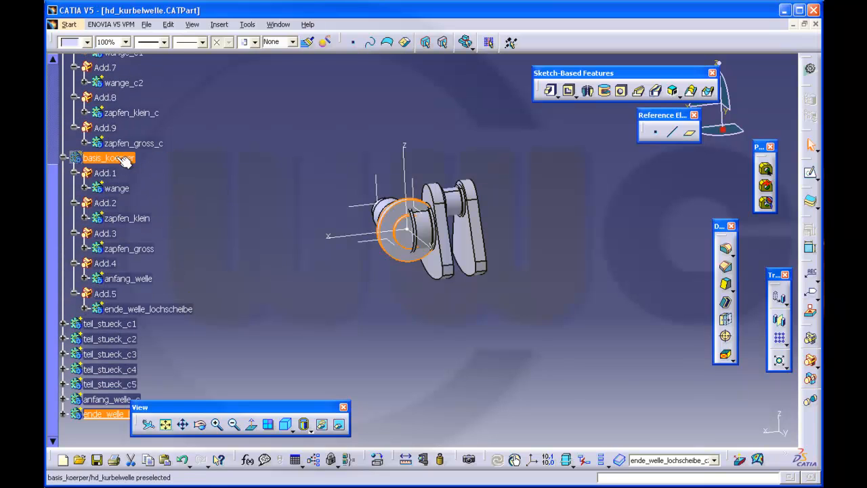
left_click(63, 157)
scroll(146, 148, "up", 5)
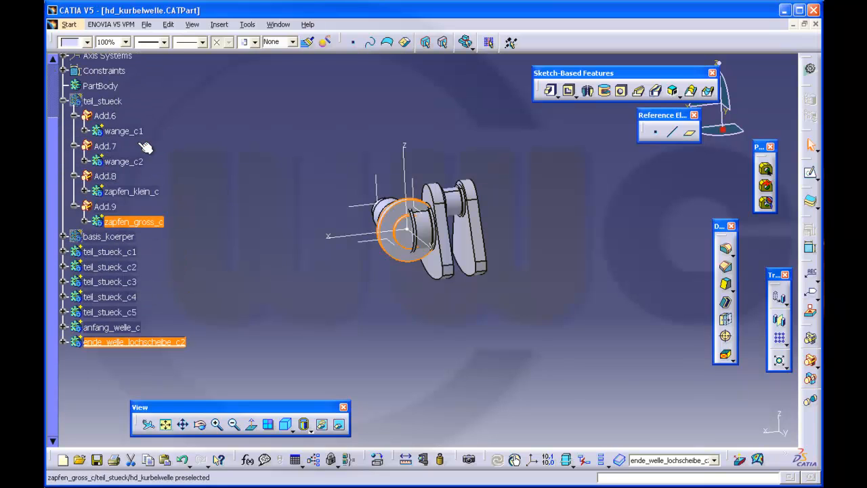
left_click(63, 101)
scroll(283, 179, "down", 3)
scroll(295, 179, "up", 5)
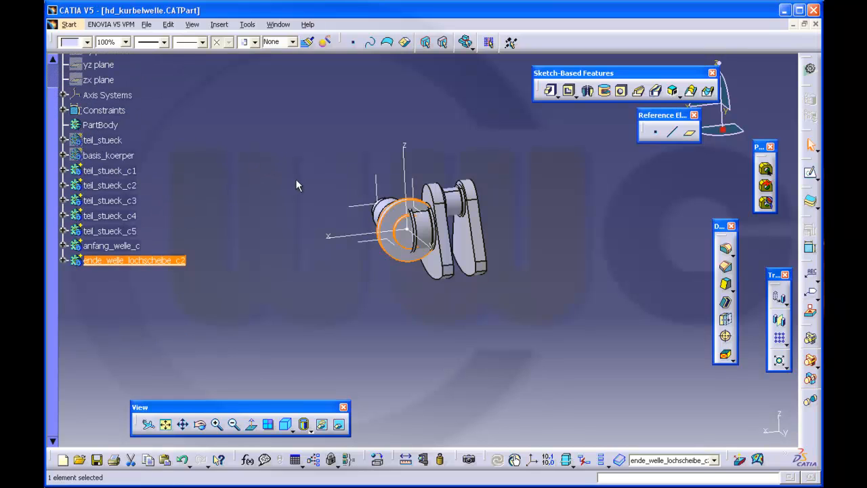
scroll(296, 179, "down", 3)
- Clear the selection and attach the compass to an edge of the outermost cheek of teil_stueck_c5
middle_click_drag(501, 249, 449, 274)
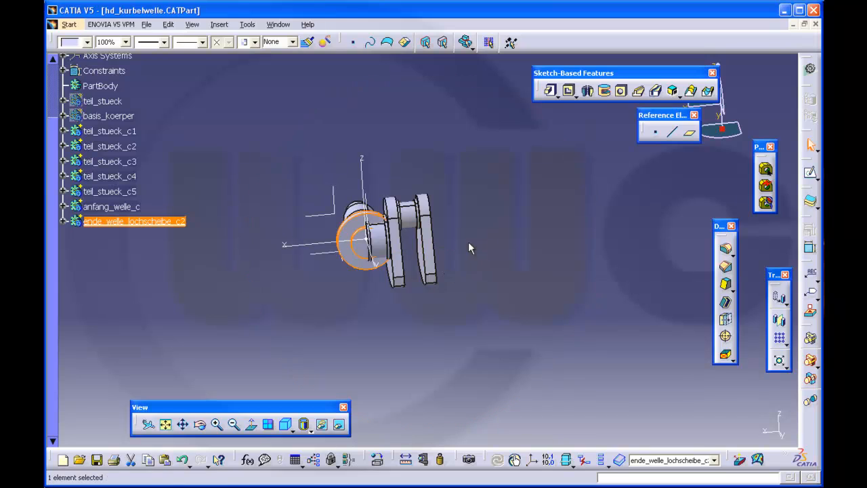
mouse_move(468, 243)
middle_mouse_down()
mouse_move(458, 246)
mouse_move(471, 244)
middle_mouse_up()
left_click(602, 197)
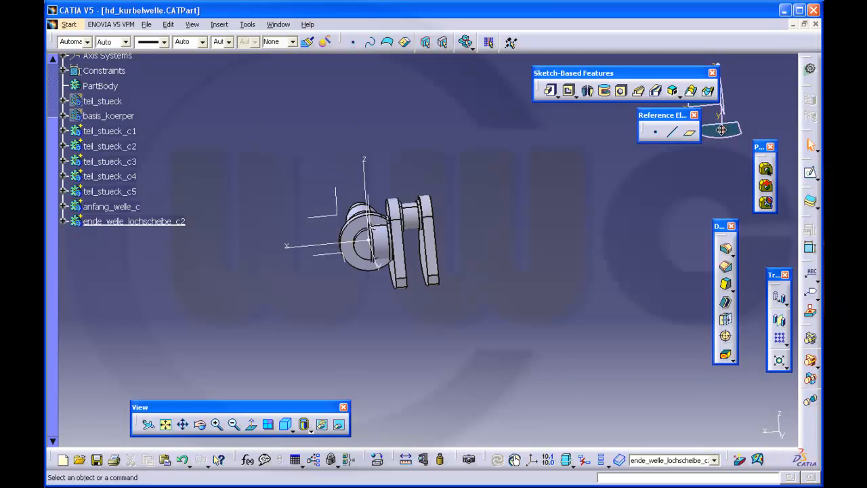
left_click(435, 241)
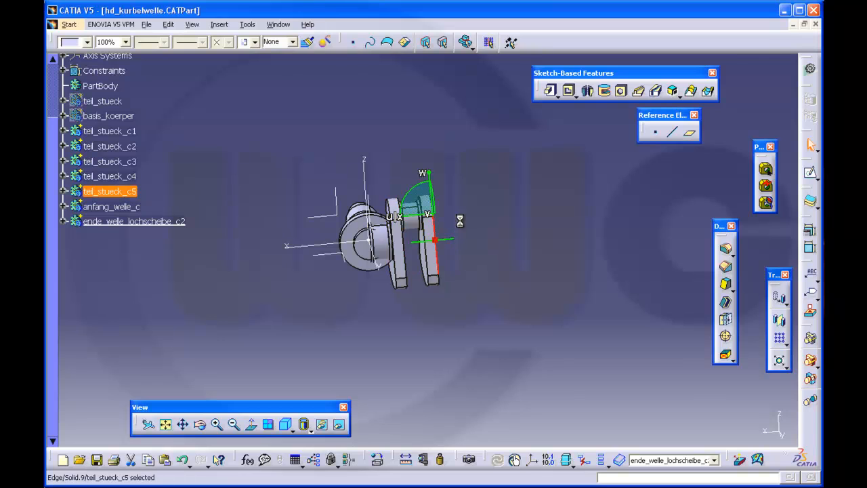
- Move teil_stueck_c2 and teil_stueck_c3 outward along the shaft axis so they stand in a row behind teil_stueck_c1
middle_click_drag(459, 218, 463, 139)
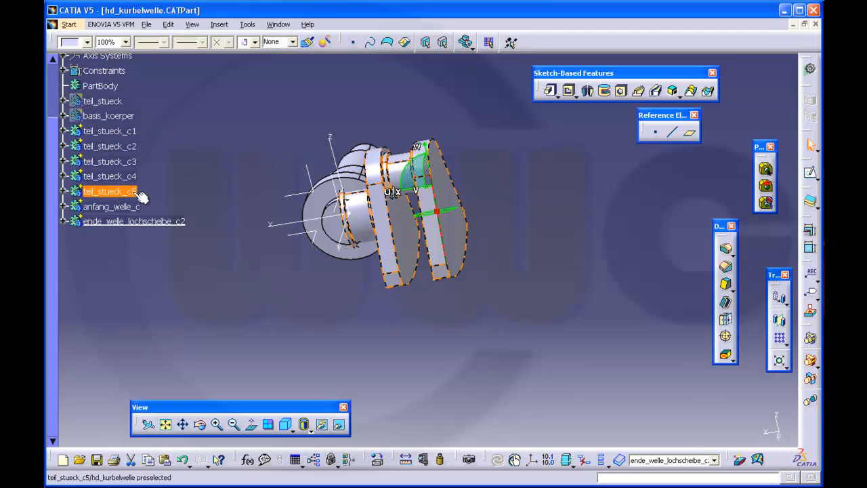
left_click(136, 147)
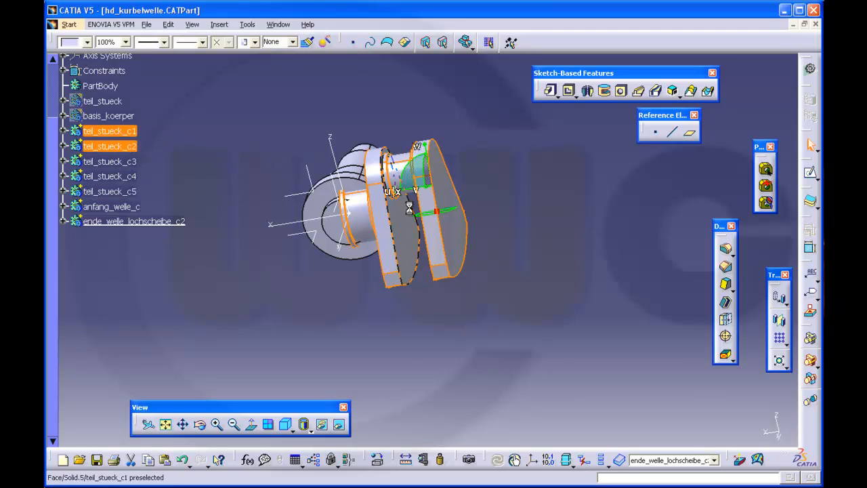
left_click_drag(445, 214, 743, 179)
left_click(135, 163, "ctrl")
middle_click_drag(636, 239, 549, 302)
- Move teil_stueck_c4 and teil_stueck_c5 along the shaft axis to spaced positions beyond teil_stueck_c3
left_click(122, 178)
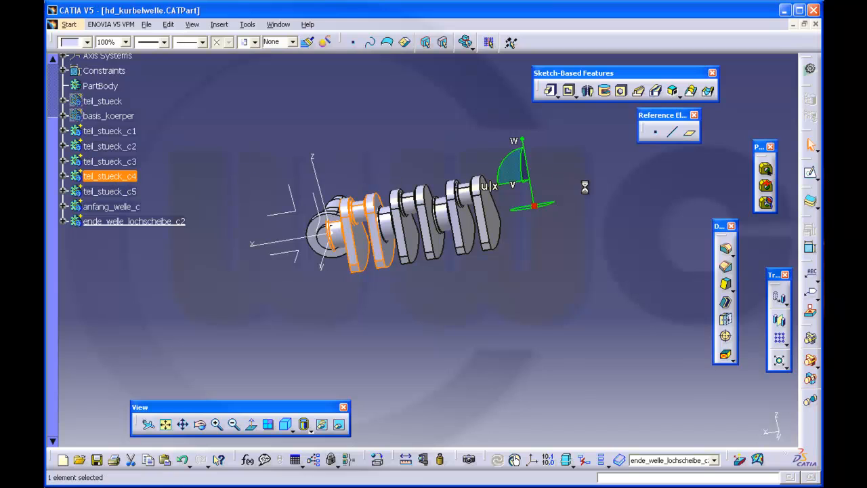
left_click_drag(514, 191, 688, 178)
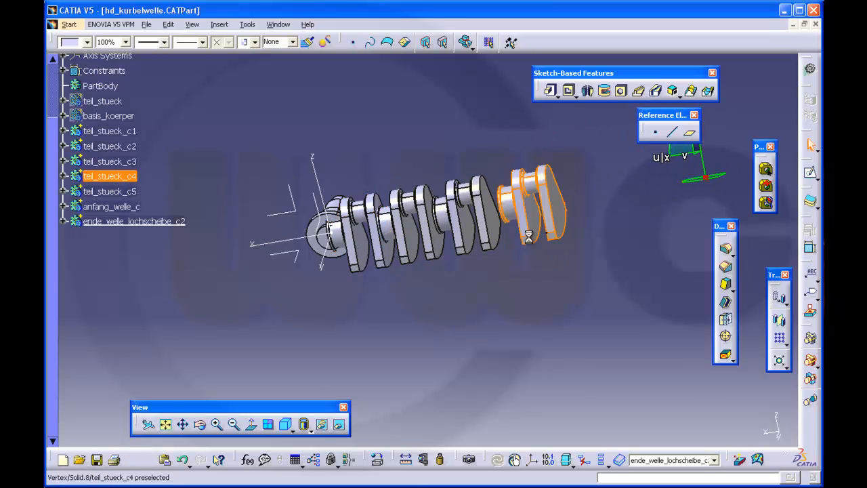
left_click(135, 193)
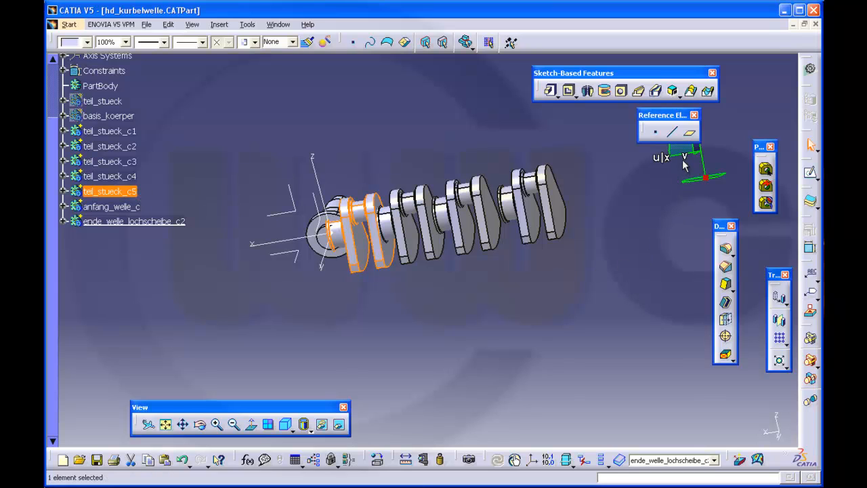
left_click_drag(681, 166, 783, 153)
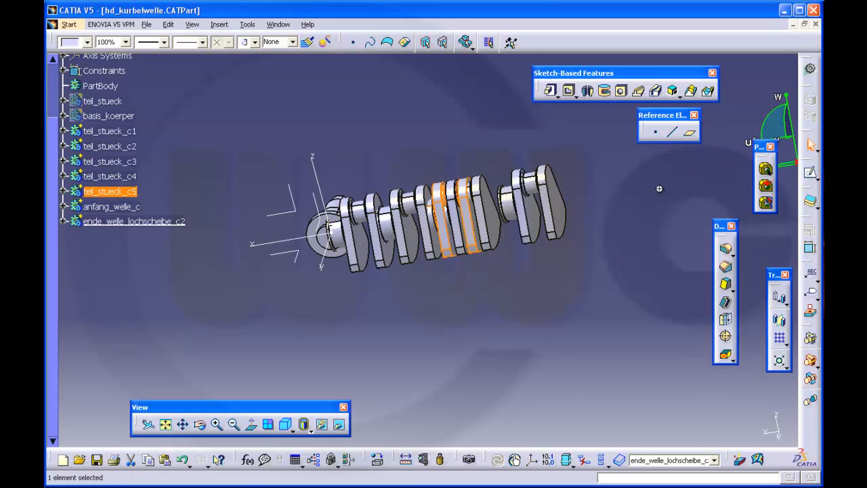
middle_click_drag(658, 187, 469, 206)
left_click_drag(584, 160, 729, 147)
middle_click_drag(627, 220, 567, 250)
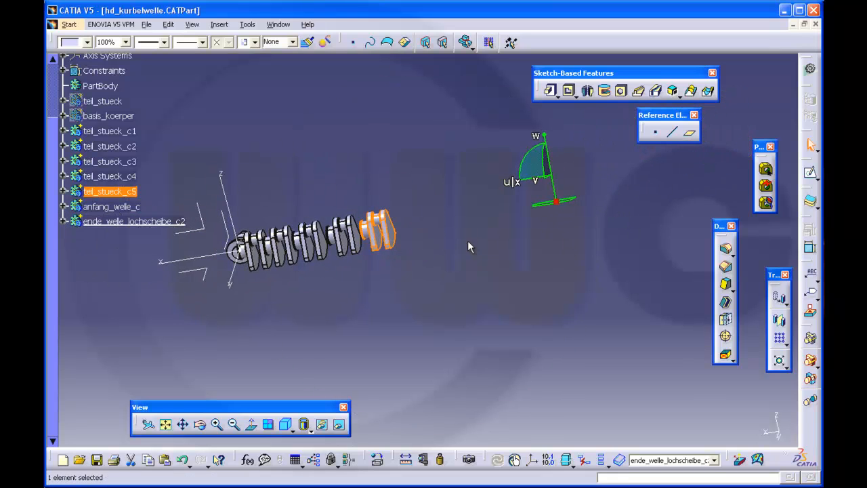
middle_click_drag(468, 241, 521, 236)
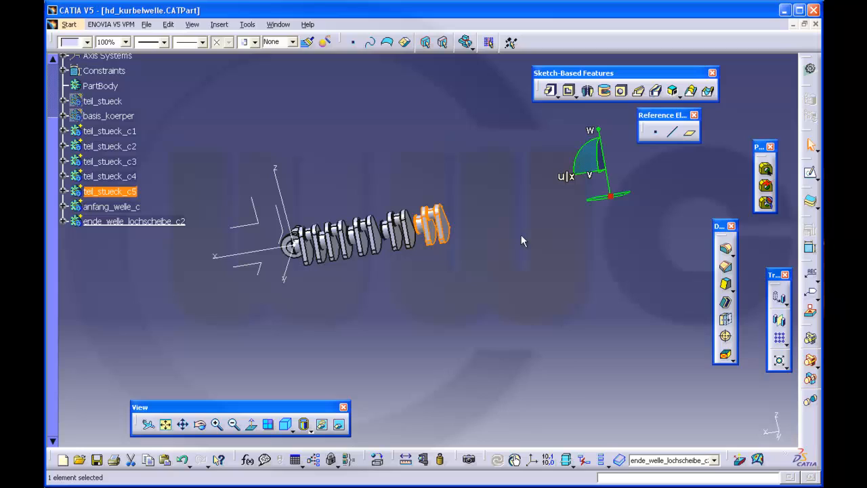
- Move anfang_welle_c out beyond teil_stueck_c5, offset from the shaft axis, and detach the compass from the geometry
left_click(112, 206)
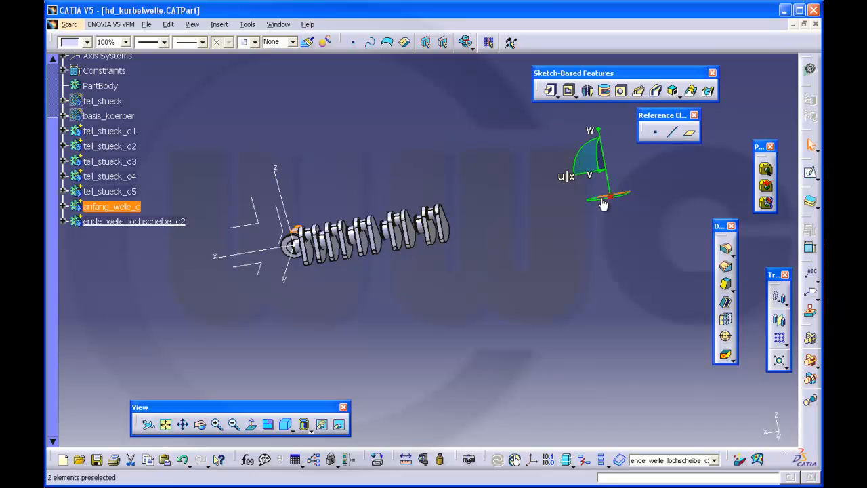
left_click_drag(605, 203, 767, 160)
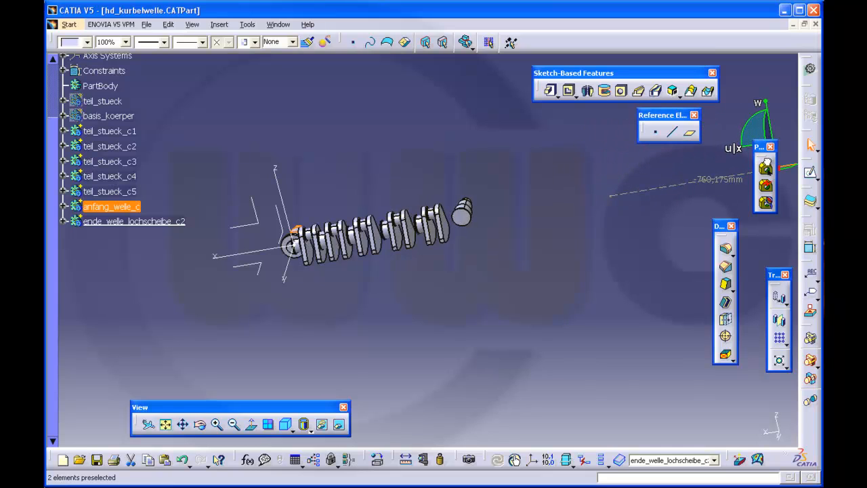
middle_click_drag(588, 233, 614, 230)
left_click_drag(615, 230, 433, 237)
left_click(463, 242)
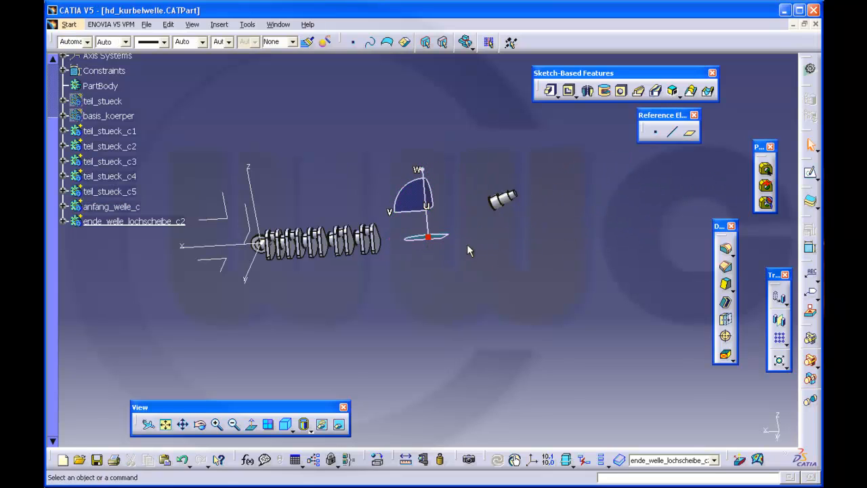
middle_click_drag(463, 244, 468, 289, "ctrl")
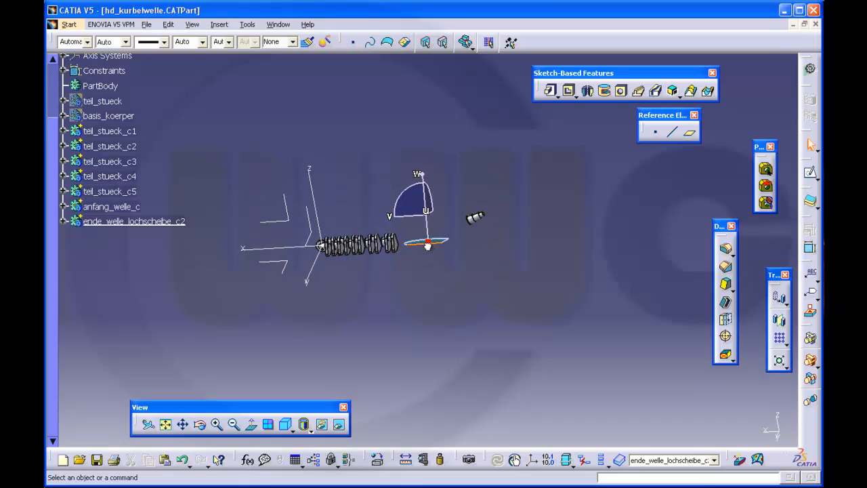
left_click_drag(428, 245, 404, 245)
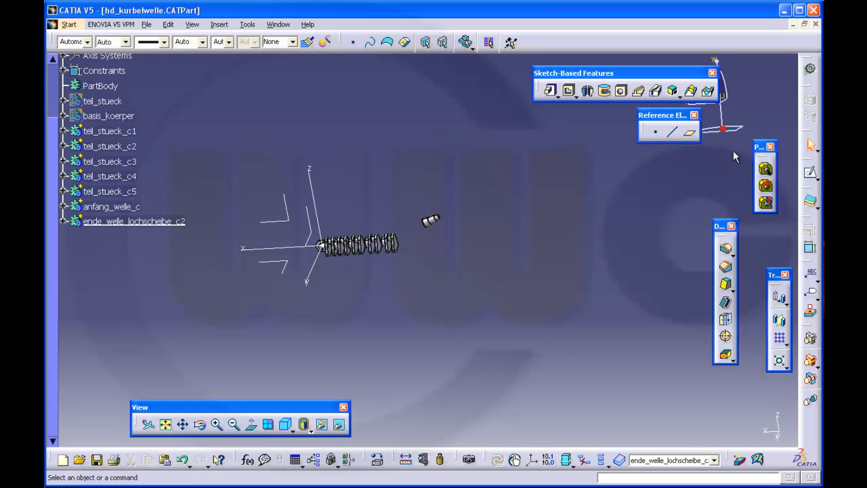
middle_click_drag(668, 170, 661, 157)
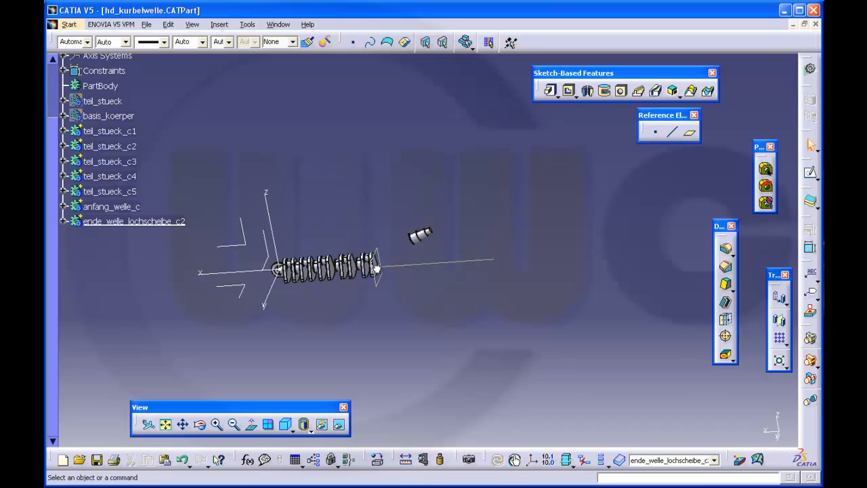
- With the compass attached to teil_stueck_c5, shift and rotate ende_welle_lochscheibe_c2 to a free spot before teil_stueck_c1, then reset the compass
left_click(109, 191)
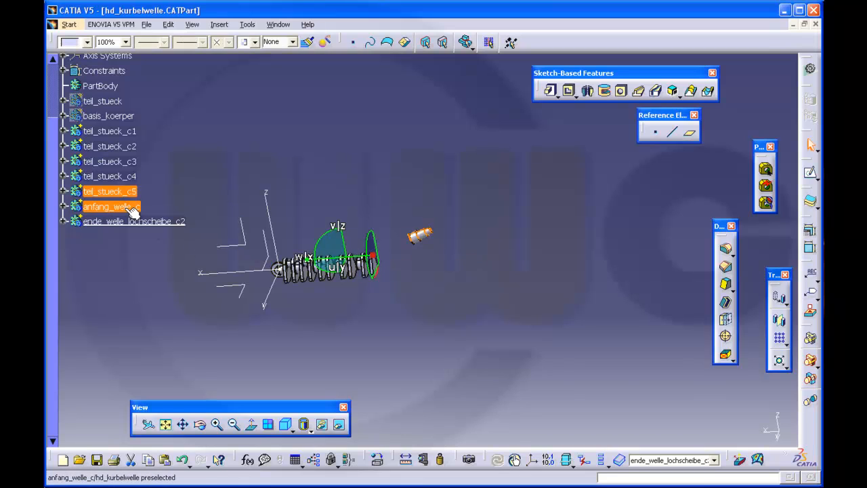
left_click(136, 224)
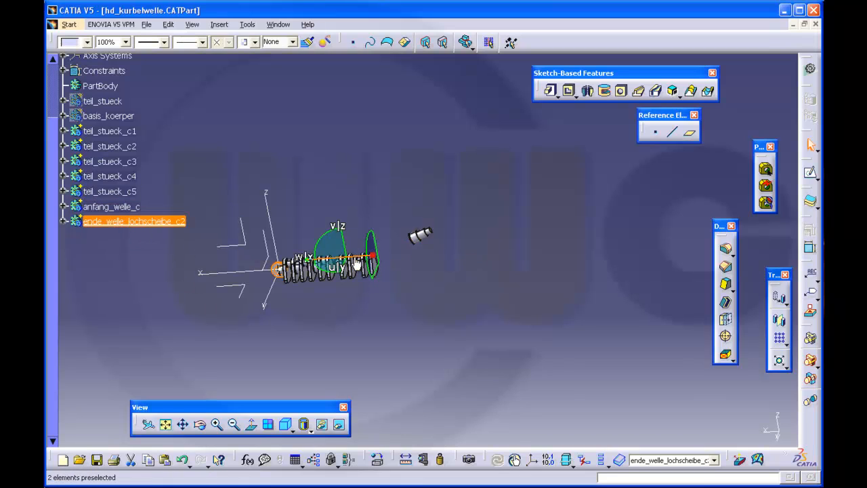
left_click_drag(354, 257, 319, 260)
middle_click_drag(234, 282, 409, 296)
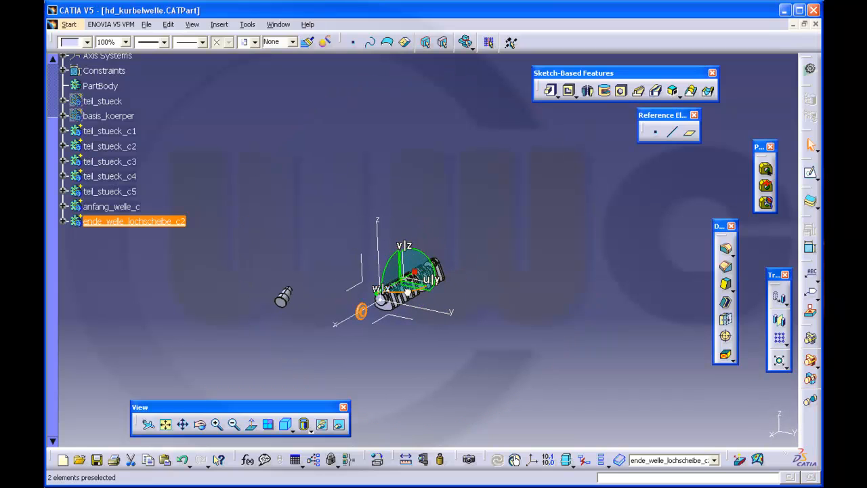
left_click_drag(408, 294, 303, 266)
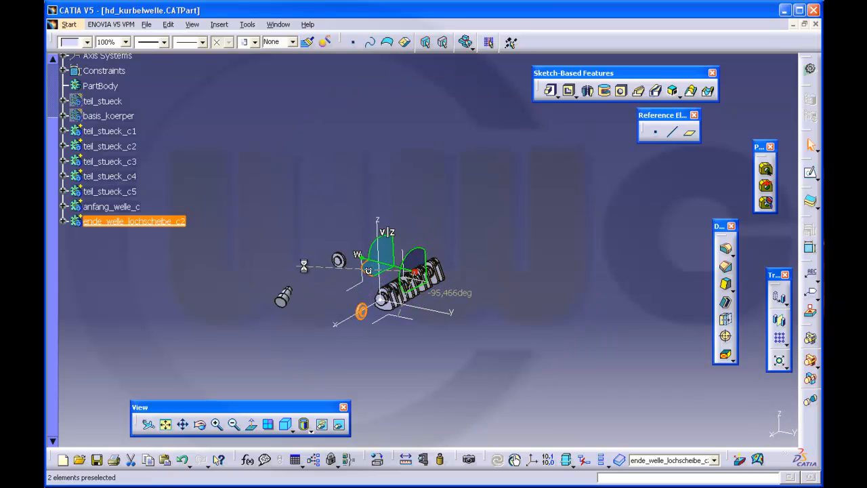
left_click_drag(382, 271, 421, 332)
left_click(524, 304)
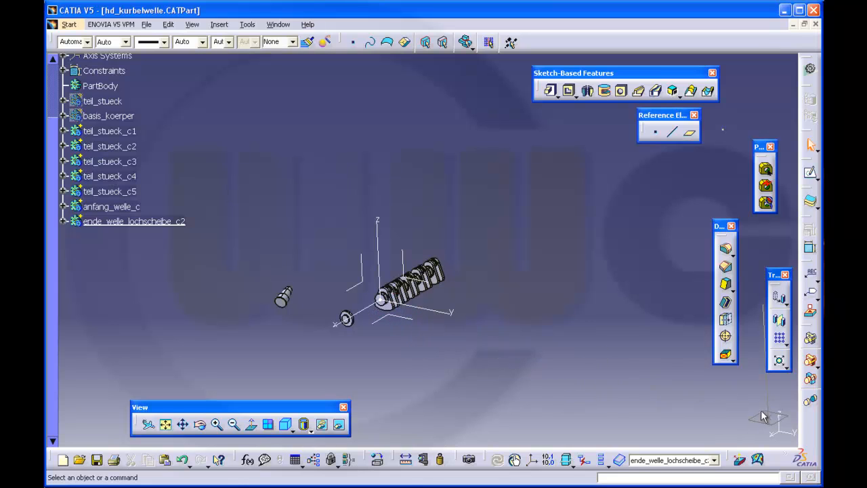
left_click_drag(763, 416, 764, 416)
- Constrain the main journal axes of teil_stueck_c1 and teil_stueck_c2, and of teil_stueck_c2 and teil_stueck_c3, as coincident
middle_click_drag(550, 325, 475, 360)
middle_click_drag(409, 304, 422, 273)
middle_click_drag(353, 272, 504, 227)
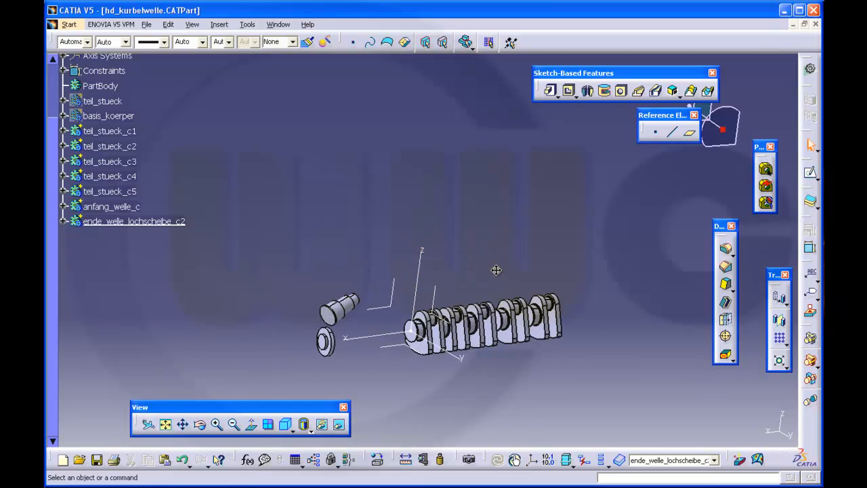
middle_click_drag(497, 269, 460, 228)
middle_click_drag(500, 192, 430, 192)
middle_click_drag(533, 195, 469, 195)
middle_click_drag(487, 204, 488, 205)
middle_click_drag(247, 213, 437, 166)
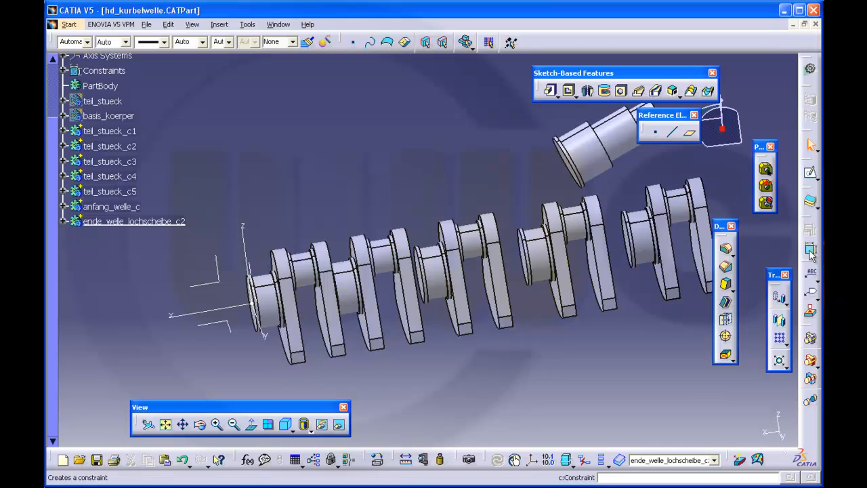
left_click(275, 307)
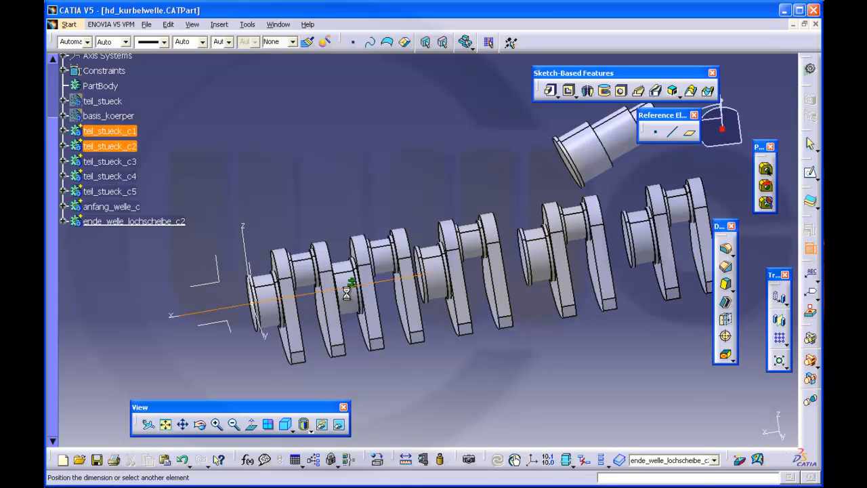
right_click(313, 187)
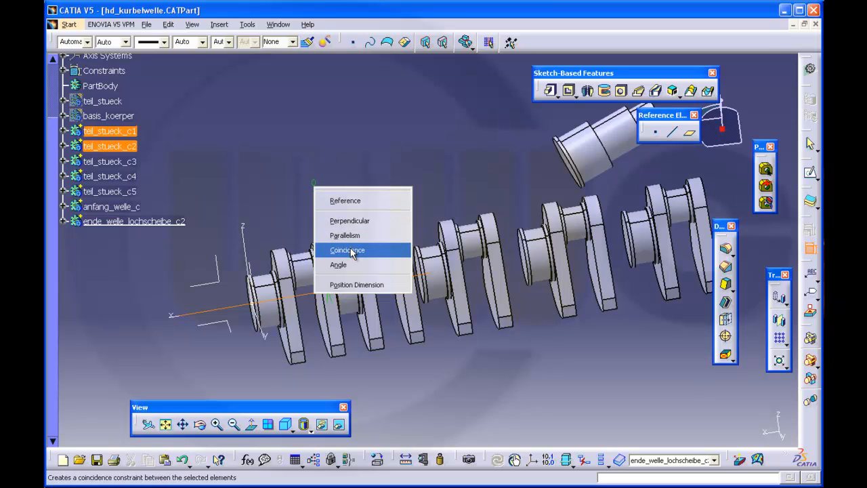
left_click(342, 250)
left_click(351, 296)
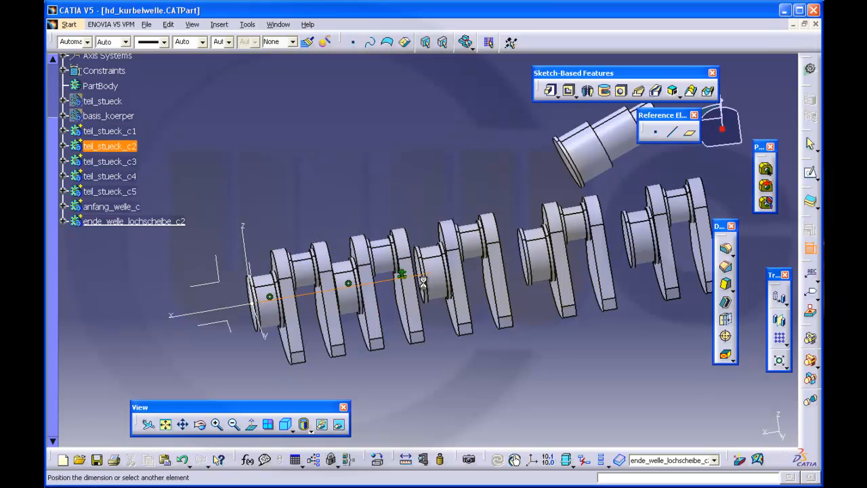
right_click(412, 182)
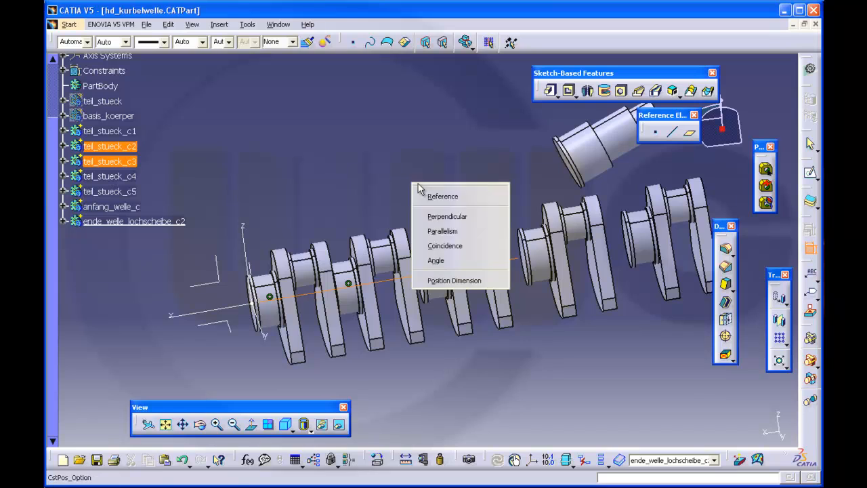
left_click(443, 246)
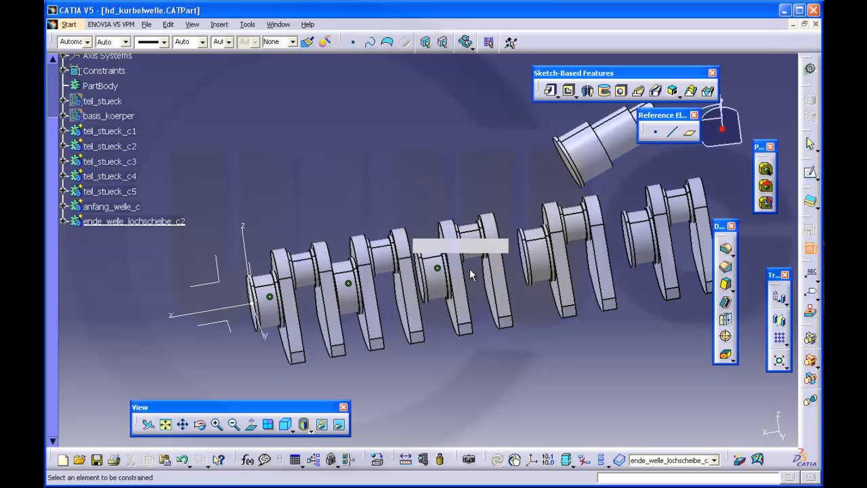
- Constrain the main journal axes of teil_stueck_c3 and teil_stueck_c4, and of teil_stueck_c4 and teil_stueck_c5, as coincident
left_click(439, 271)
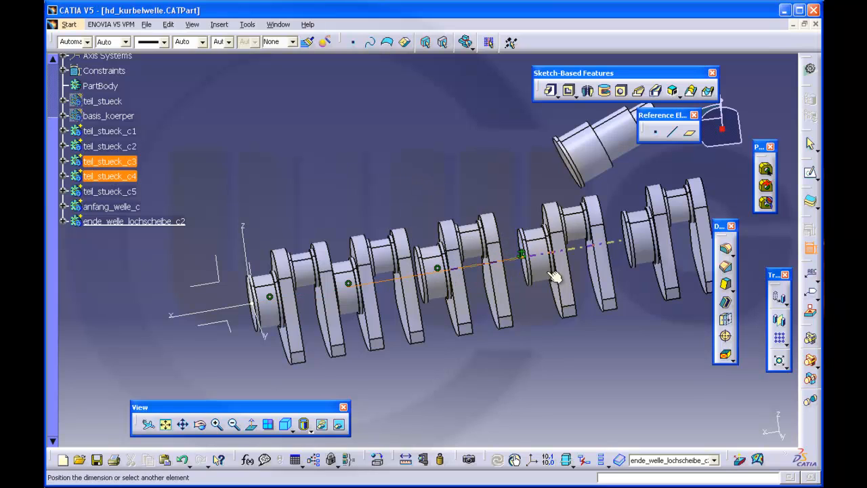
right_click(506, 176)
left_click(516, 220)
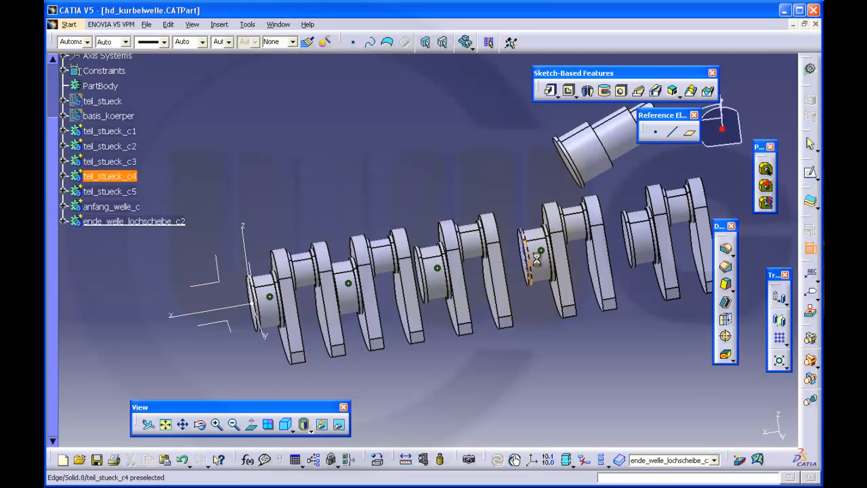
left_click(644, 244)
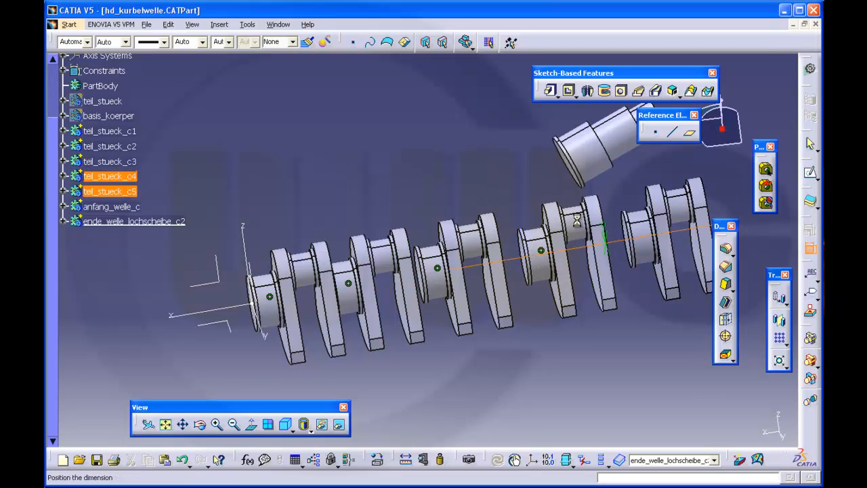
right_click(481, 165)
left_click(515, 225)
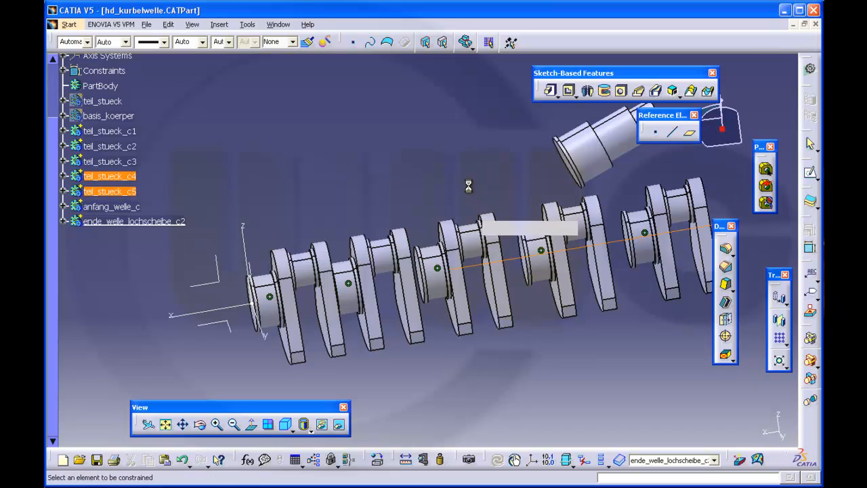
- Add a coincidence constraint between the outer cheek face of teil_stueck_c4 and the journal end face of teil_stueck_c5
middle_click_drag(385, 178, 350, 161)
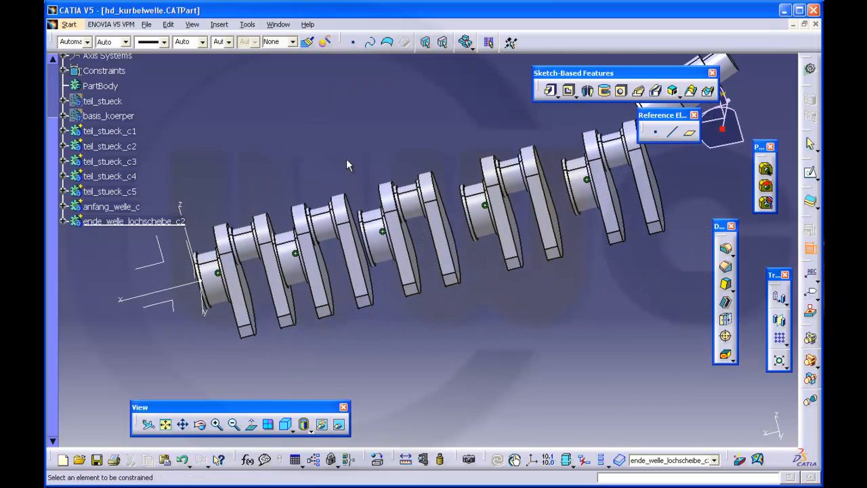
left_click(564, 246)
middle_click_drag(589, 246, 503, 157)
left_click(527, 234)
middle_click_drag(560, 230, 609, 239)
right_click(678, 205)
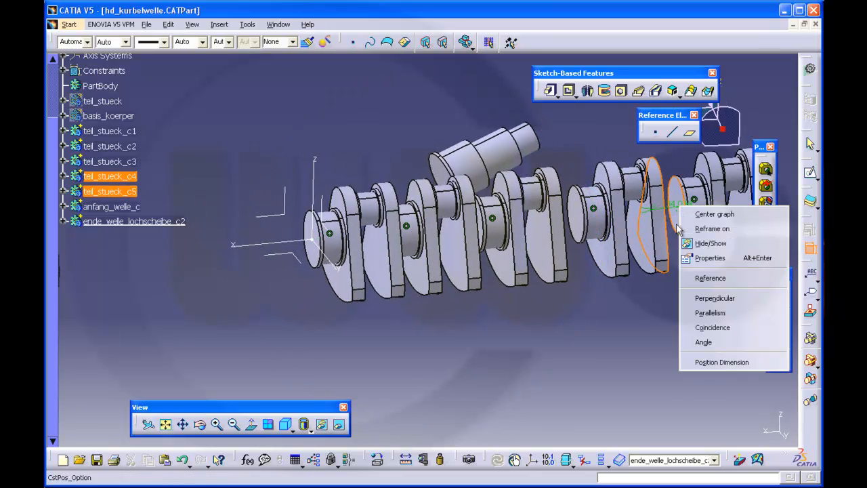
left_click(687, 328)
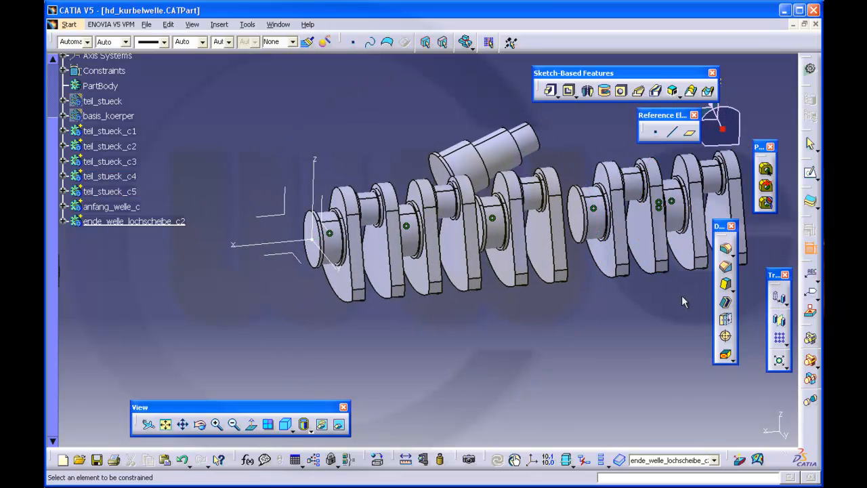
- Add a coincidence constraint between the journal end face of teil_stueck_c4 and the outer cheek face of teil_stueck_c3
middle_click_drag(577, 261, 433, 252)
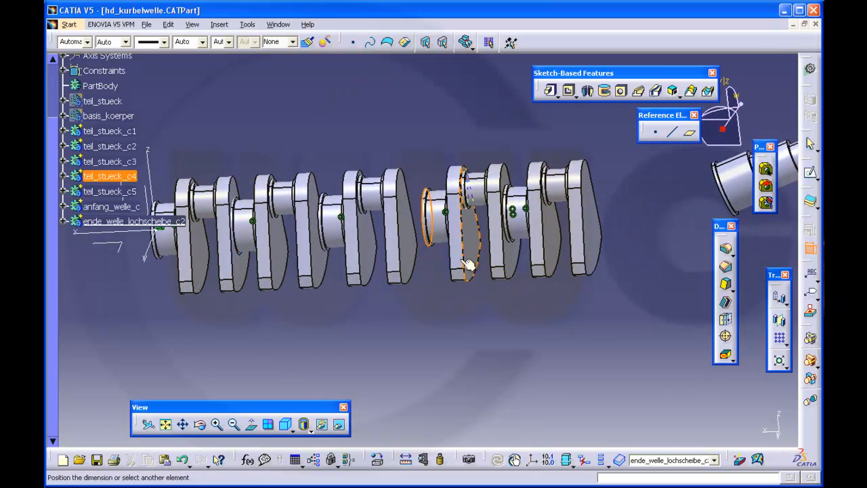
right_click(413, 144)
left_click(441, 188)
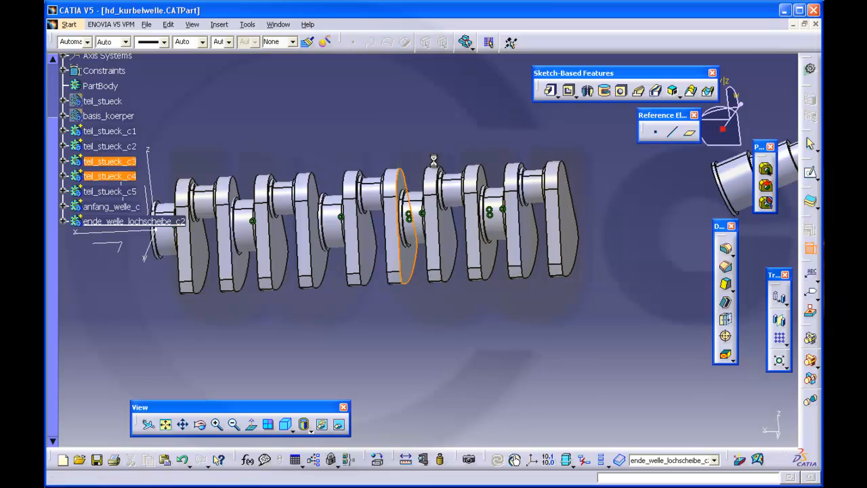
- Move teil_stueck_c1 and teil_stueck_c2 apart along the shaft, away from the joined pieces, and reset the compass
middle_click_drag(401, 156, 463, 161)
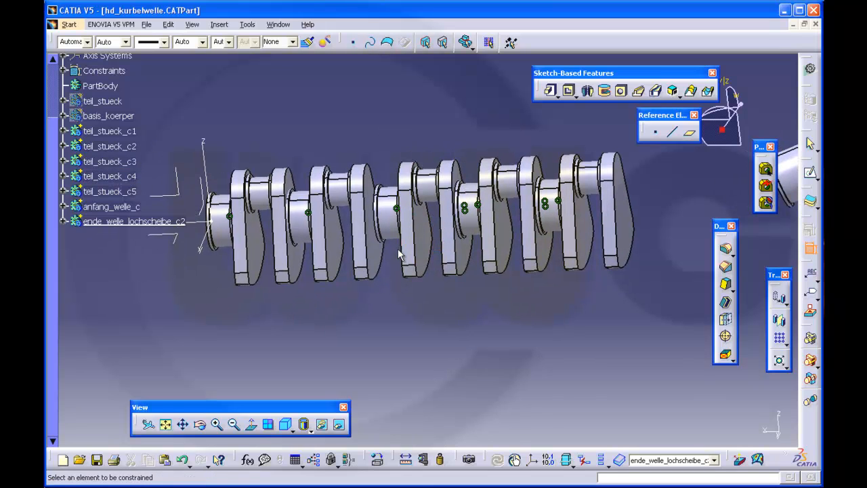
middle_click_drag(398, 248, 430, 277)
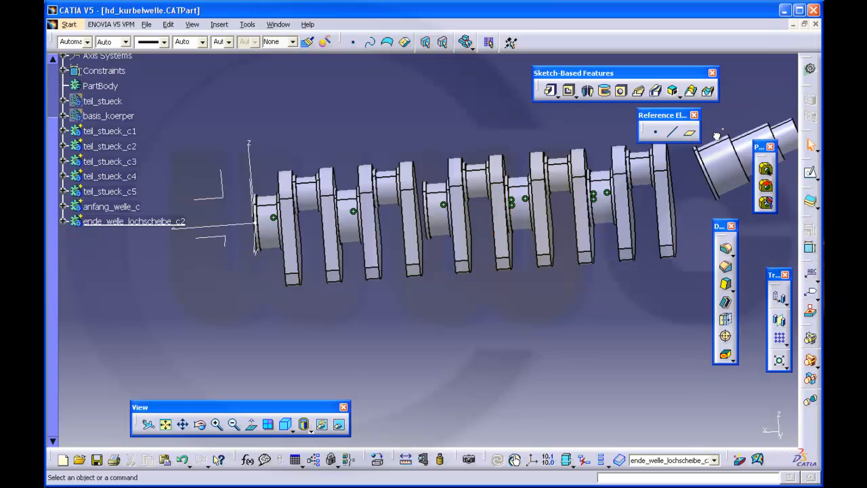
left_click_drag(659, 192, 657, 189)
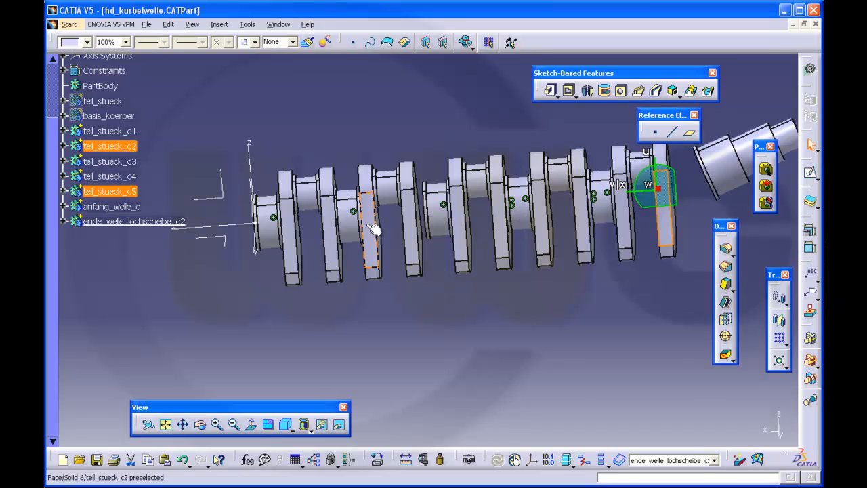
left_click(128, 133)
left_click_drag(659, 214, 573, 209)
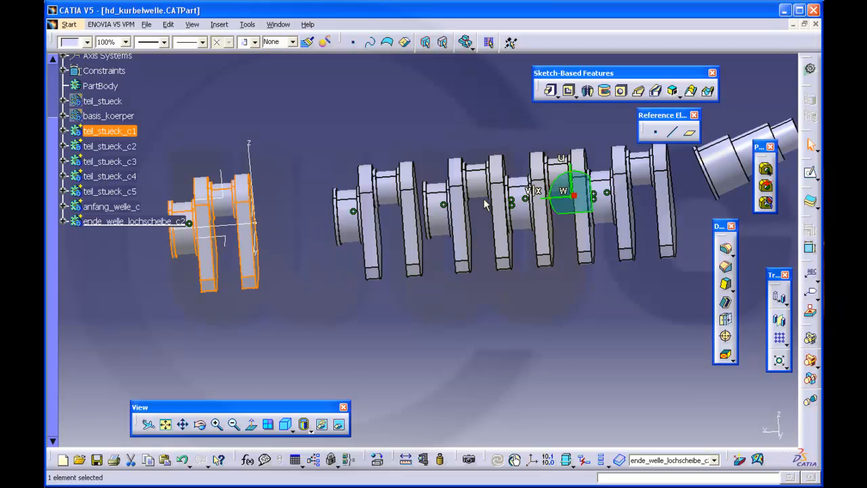
left_click(125, 148)
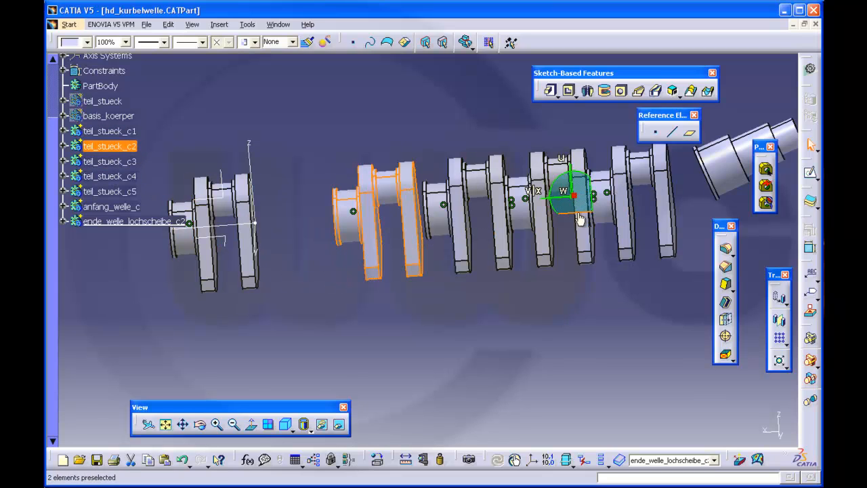
left_click_drag(579, 218, 764, 392)
left_click(569, 311)
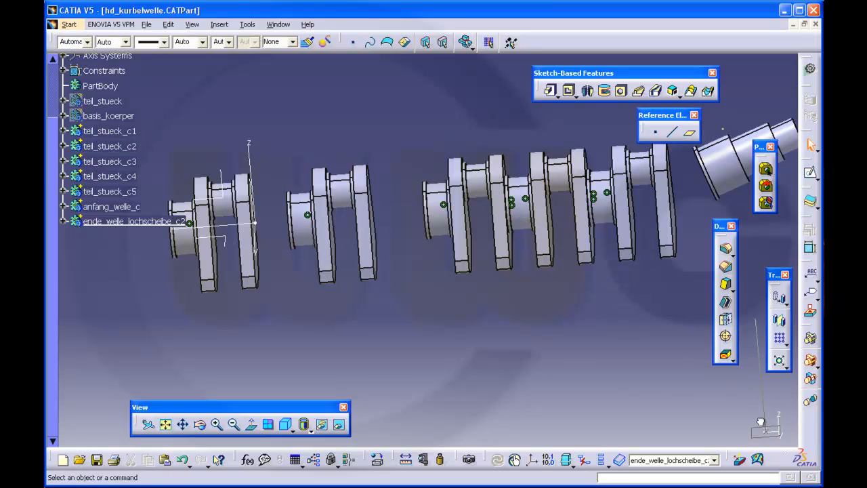
left_click_drag(760, 421, 761, 422)
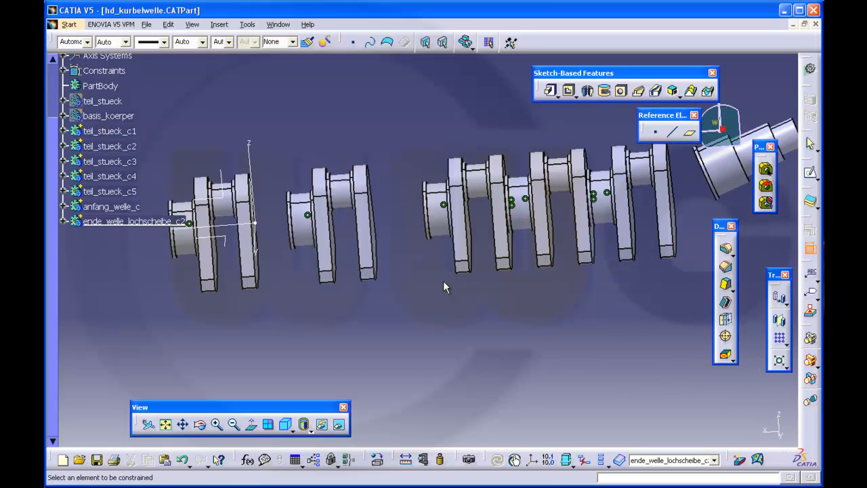
- Add a coincidence constraint between the outer cheek face of teil_stueck_c2 and the journal end face of teil_stueck_c3
middle_click_drag(442, 283, 357, 290)
left_click(507, 224)
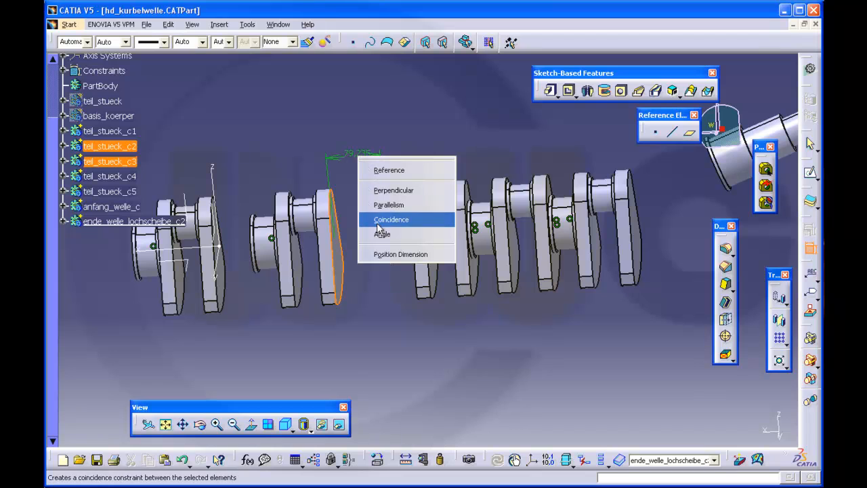
left_click(377, 220)
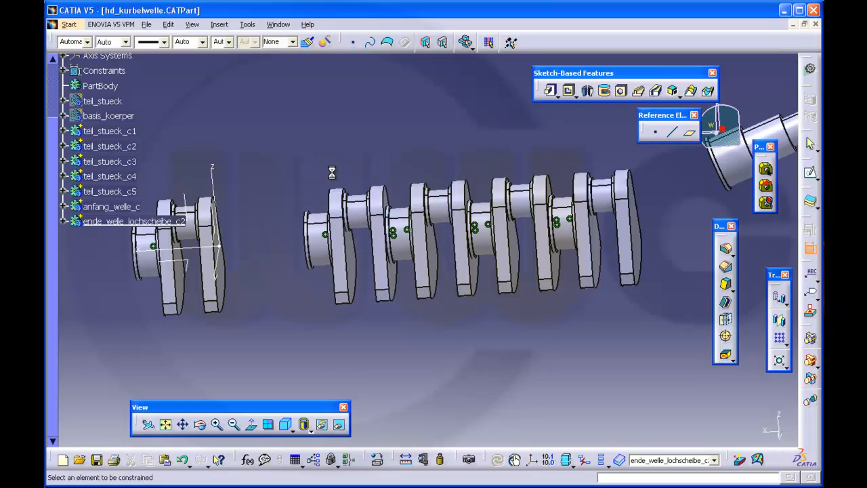
- Add a coincidence constraint between the journal end face of teil_stueck_c2 and the outer cheek face of teil_stueck_c1
middle_click_drag(334, 155, 382, 165)
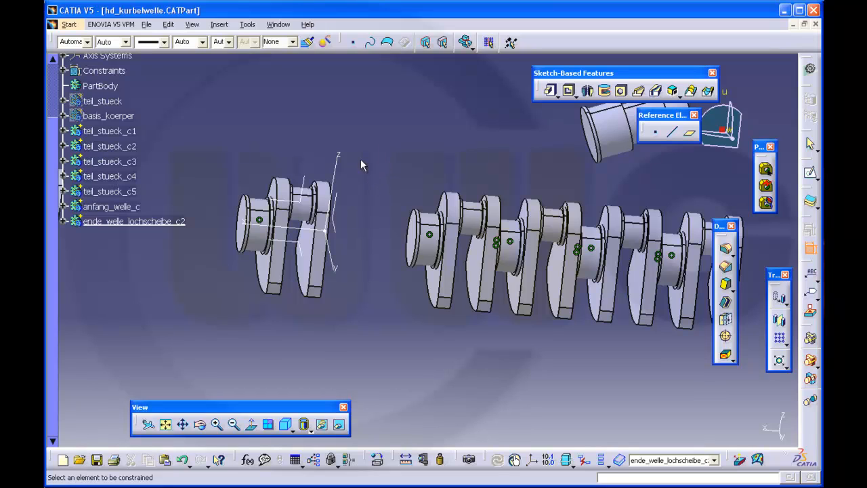
left_click(417, 254)
middle_click_drag(367, 179, 270, 230)
left_click(233, 276)
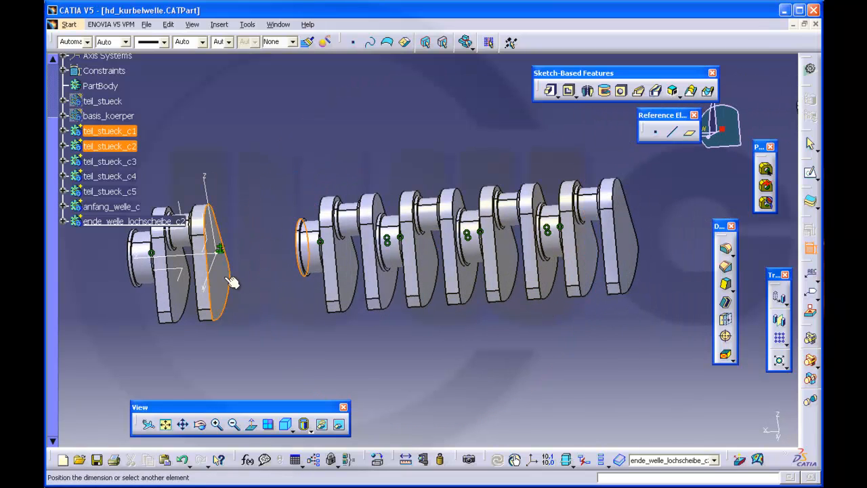
right_click(255, 185)
left_click(283, 238)
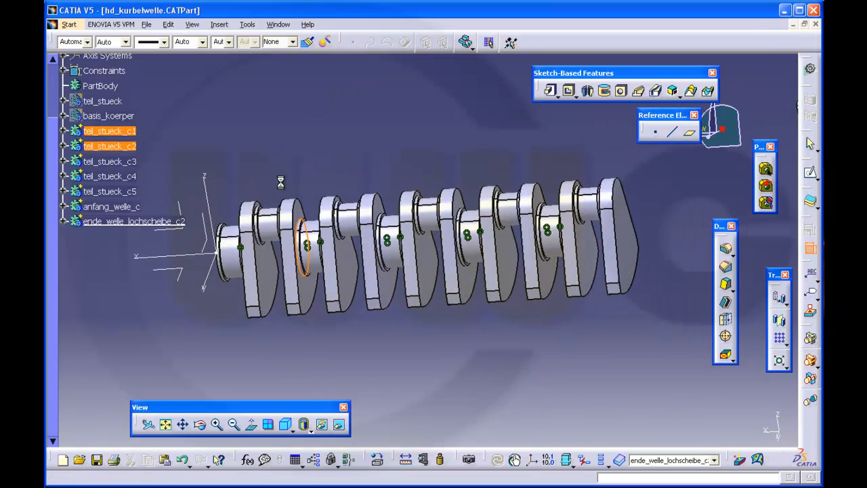
- Constrain the axis of ende_welle_lochscheibe_c2 and the main journal axis of teil_stueck_c1 as coincident
middle_click_drag(281, 178, 357, 183)
middle_click_drag(240, 258, 252, 244)
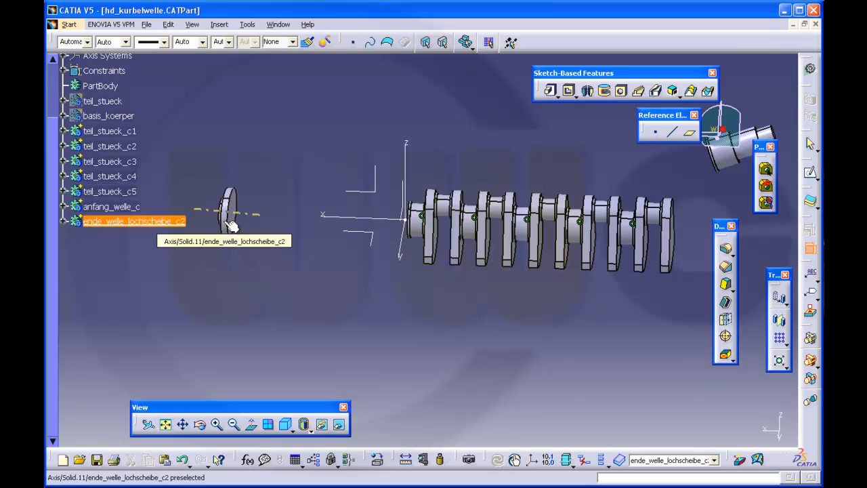
left_click(230, 226)
left_click(412, 222)
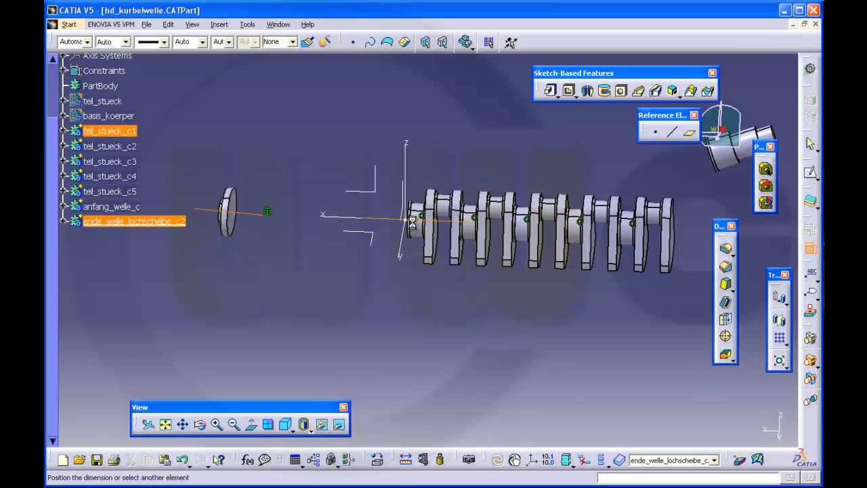
right_click(329, 175)
left_click(354, 235)
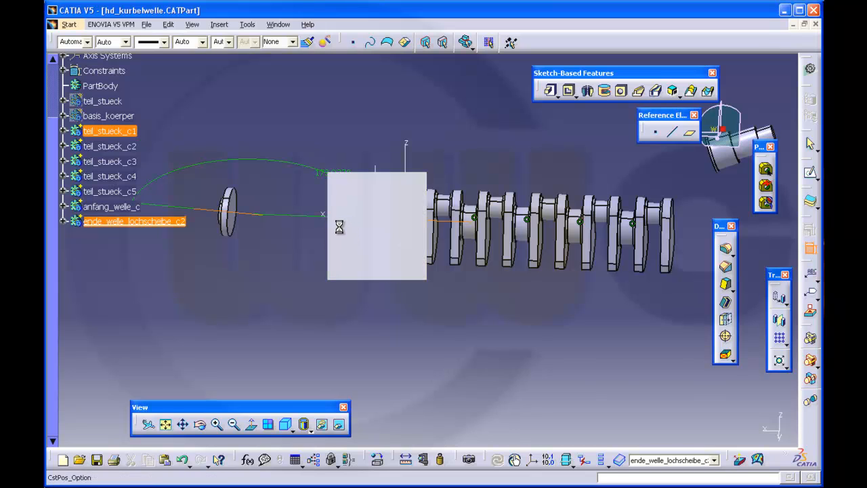
- Add a coincidence constraint between the mating face of ende_welle_lochscheibe_c2 and the journal end face of teil_stueck_c1
middle_click_drag(290, 226, 349, 199)
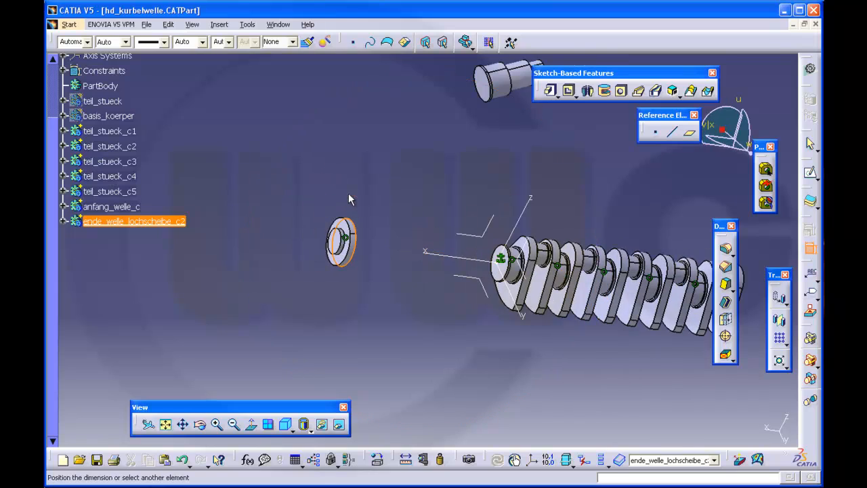
left_click(504, 277)
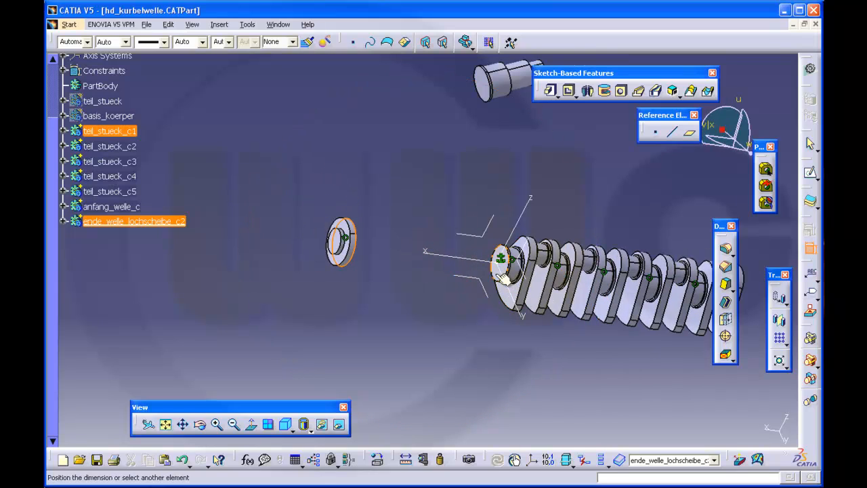
right_click(406, 180)
left_click(437, 245)
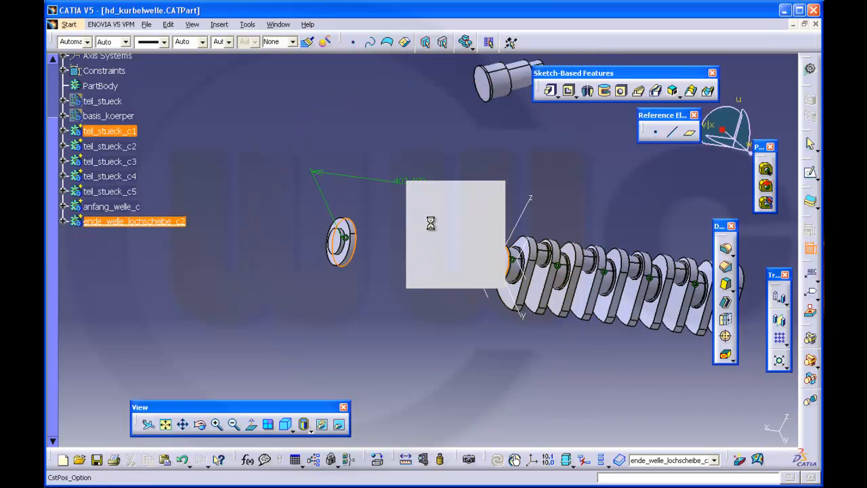
- Constrain the axis of anfang_welle_c and the main journal axis of teil_stueck_c5 as coincident
mouse_move(375, 213)
middle_mouse_down()
mouse_move(470, 209)
mouse_move(386, 215)
middle_mouse_up()
middle_click_drag(418, 172, 325, 167)
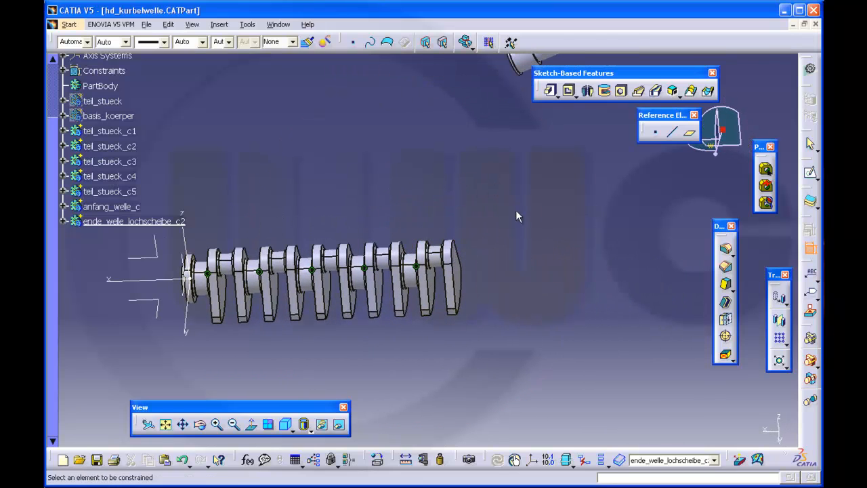
middle_click_drag(478, 189, 441, 208)
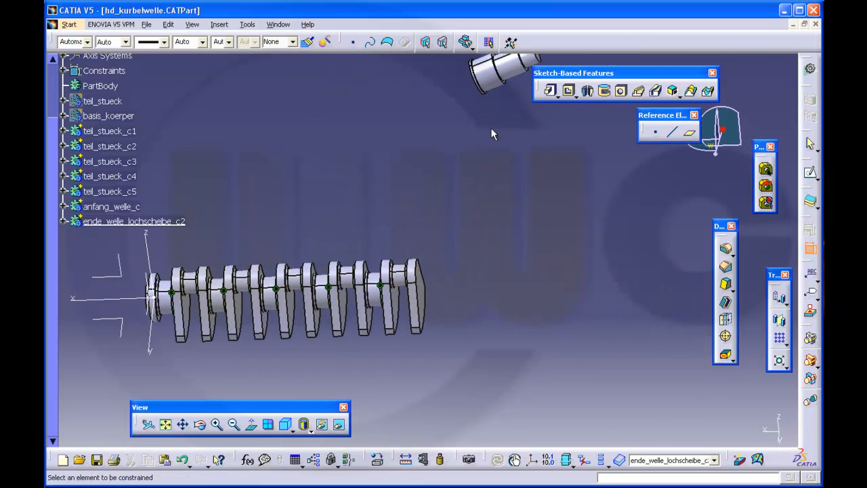
left_click(486, 79)
left_click(389, 301)
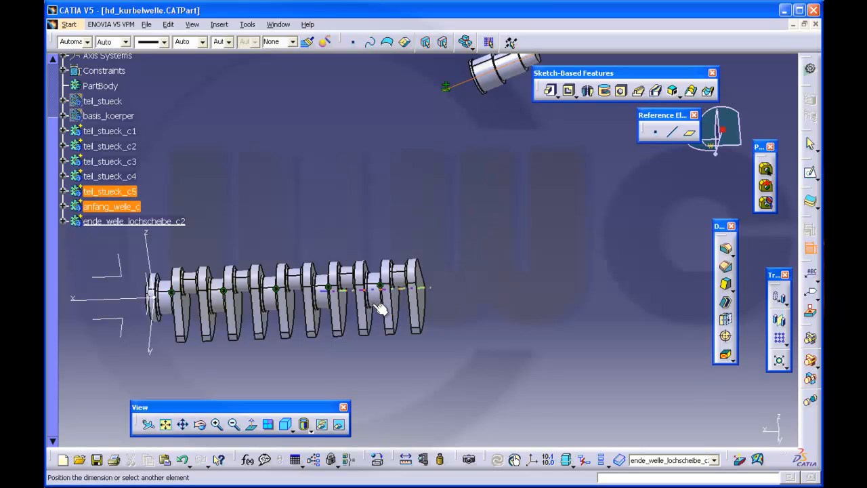
right_click(380, 173)
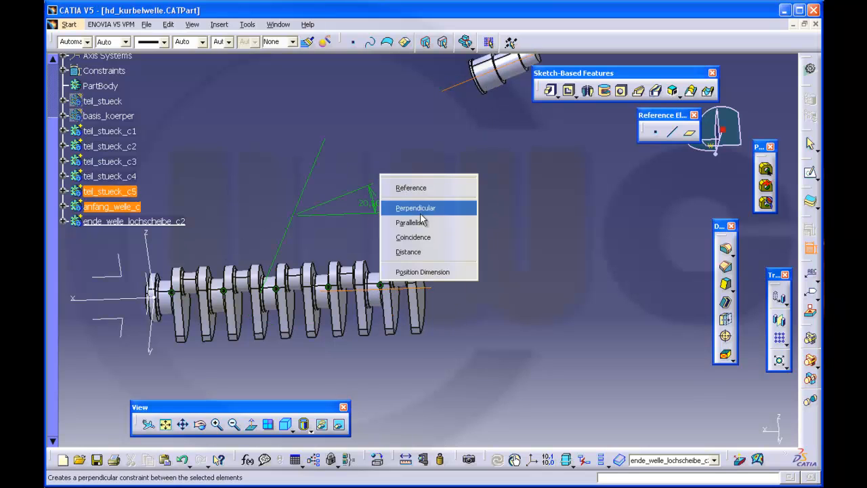
left_click(420, 235)
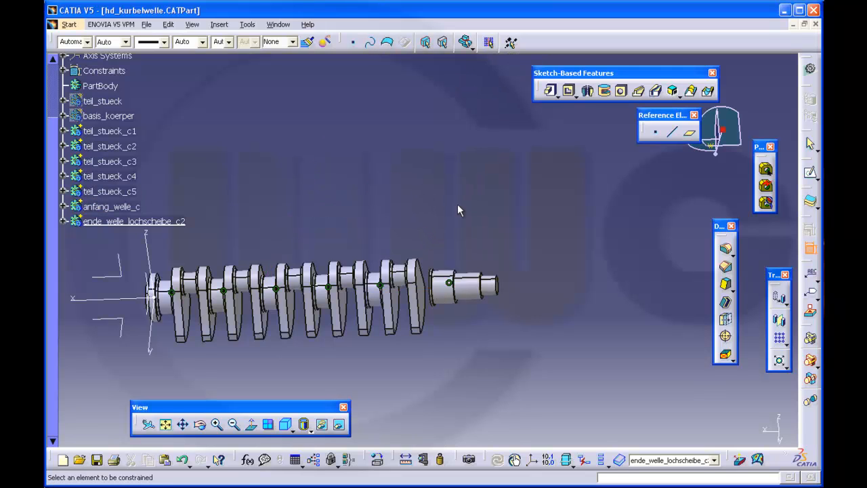
- Add a coincidence constraint between the outer cheek face of teil_stueck_c5 and the flange end face of anfang_welle_c, then leave the constraint command
middle_click_drag(458, 237, 431, 164)
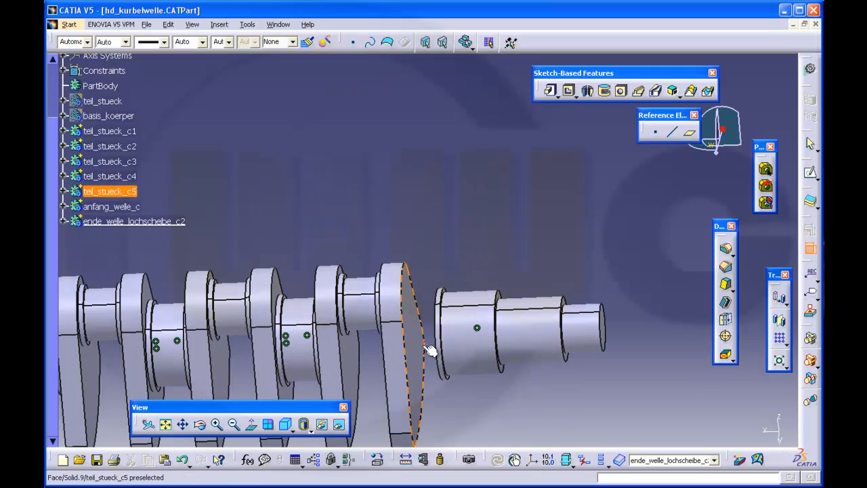
left_click(431, 350)
middle_click_drag(431, 350, 476, 255)
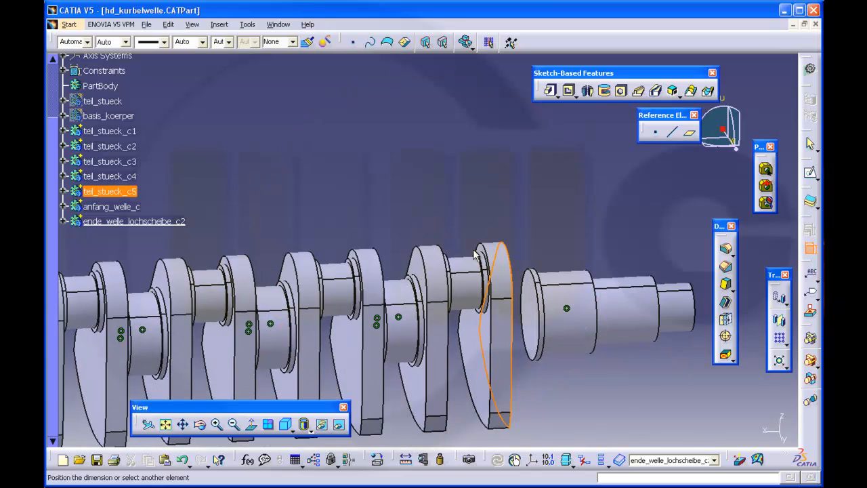
left_click(535, 311)
right_click(479, 189)
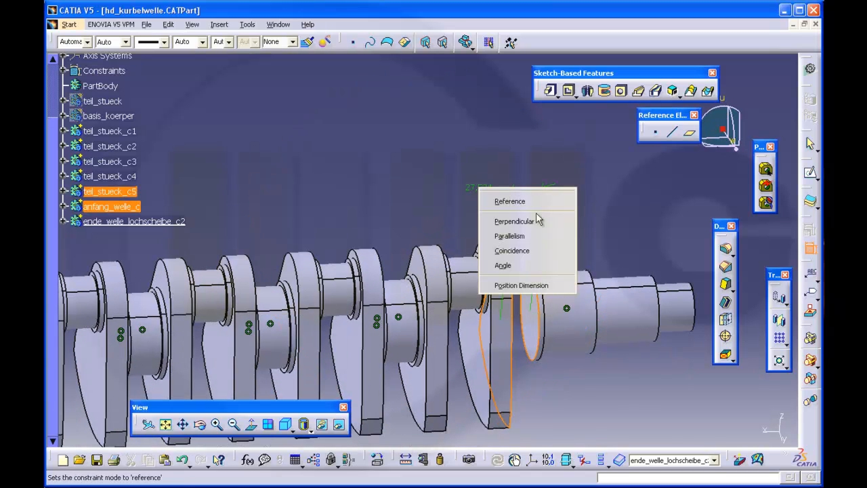
left_click(513, 250)
middle_click_drag(407, 203, 434, 175)
left_click(435, 184)
middle_click_drag(350, 172, 606, 169)
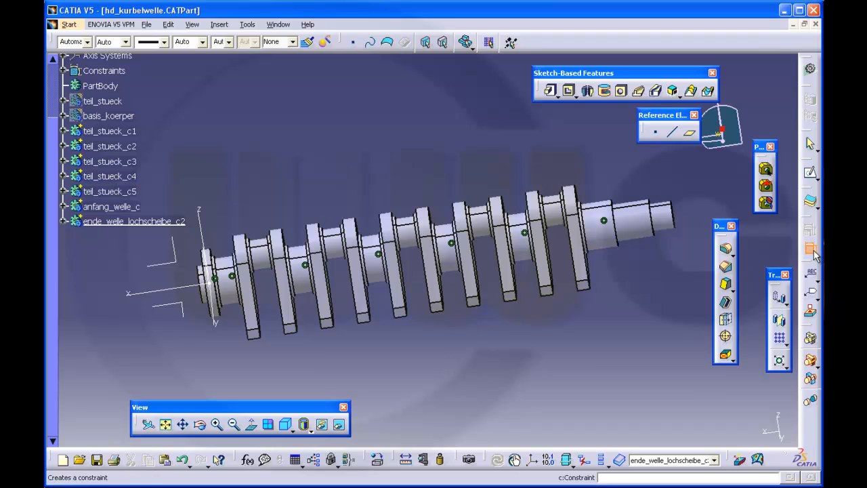
middle_click_drag(361, 228, 258, 234)
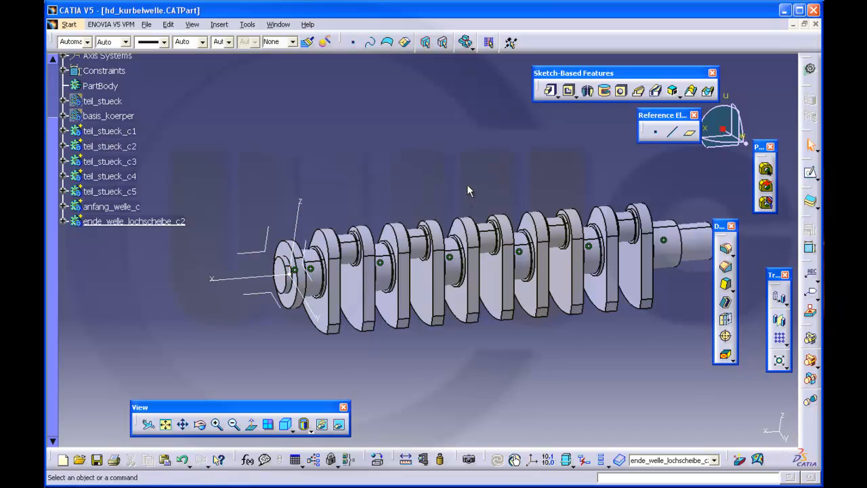
middle_click_drag(466, 184, 429, 160)
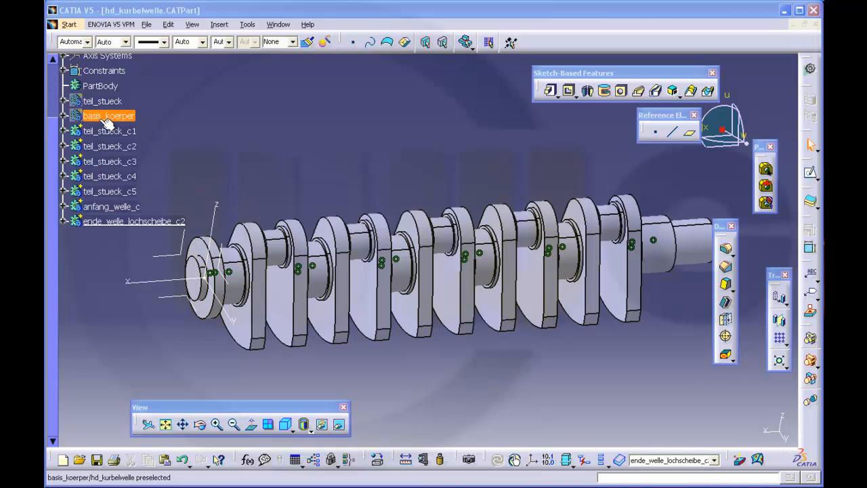
- Expand the basis_koerper body in the tree and make it visible
left_click(64, 116)
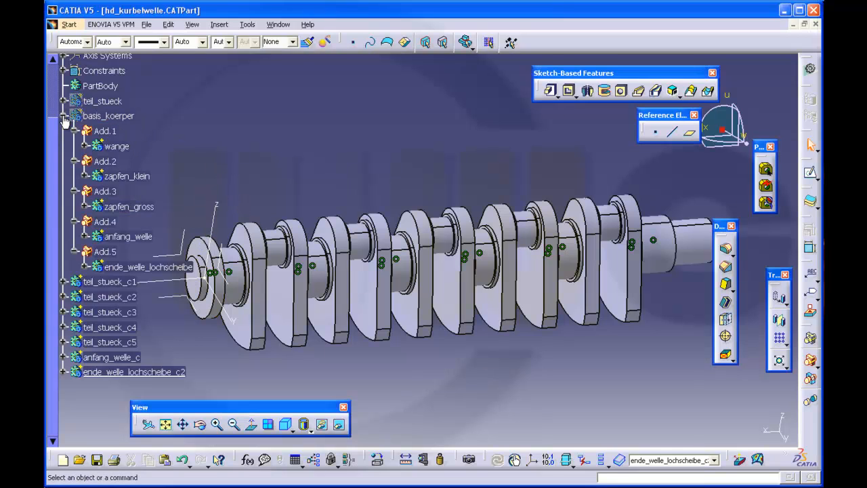
right_click(119, 119)
left_click(151, 160)
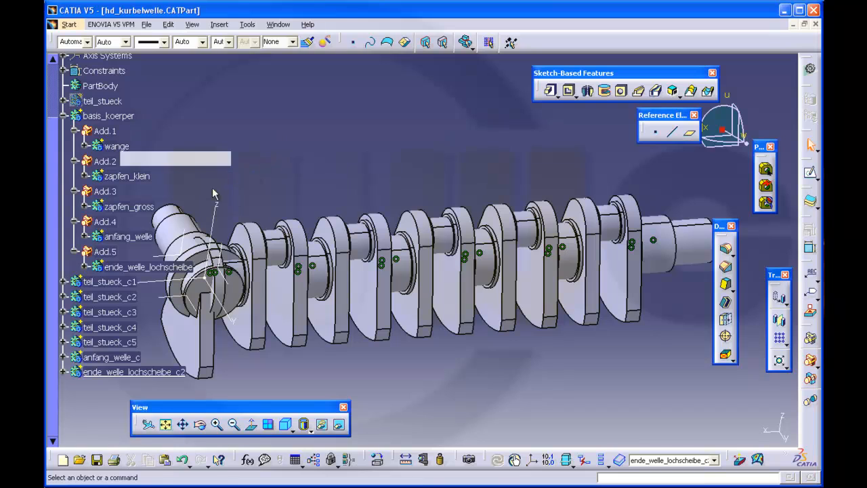
- Define ende_welle_lochscheibe under basis_koerper as the in-work object and display only that body
right_click(149, 270)
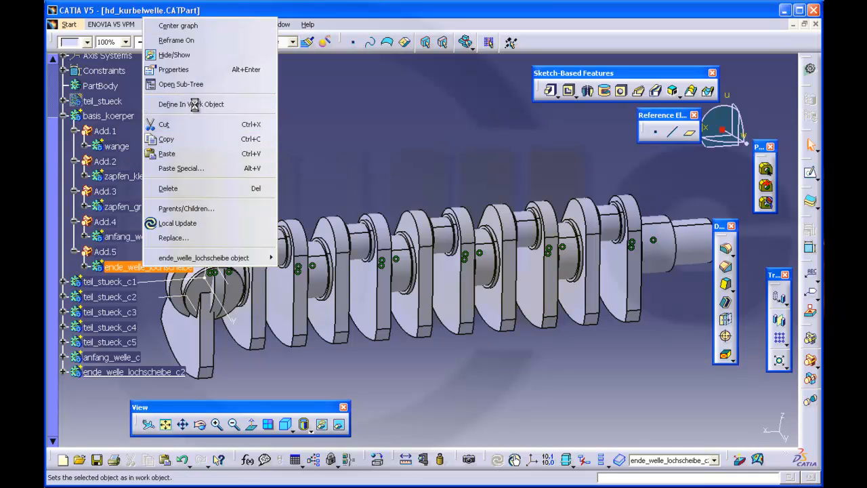
left_click(194, 105)
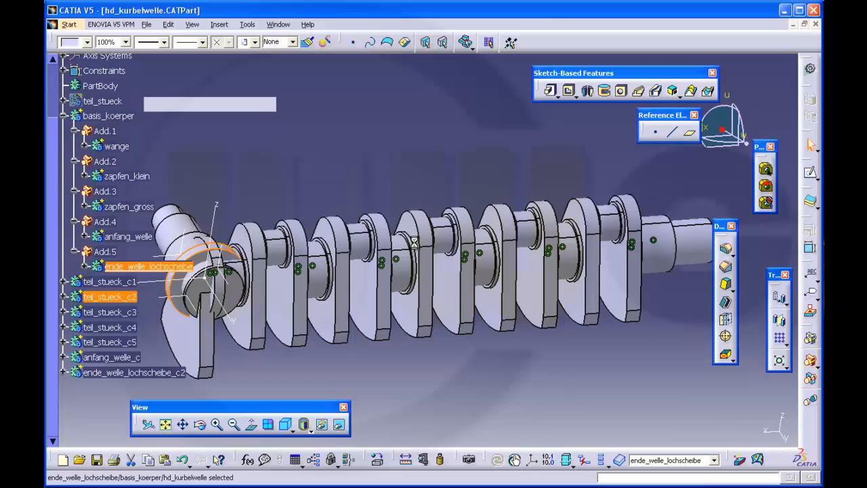
left_click(602, 461)
middle_click_drag(401, 350, 489, 271)
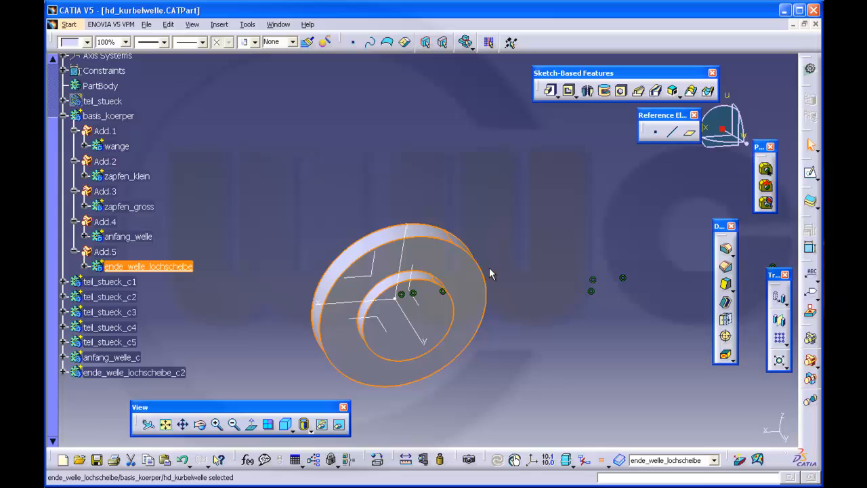
left_click(571, 209)
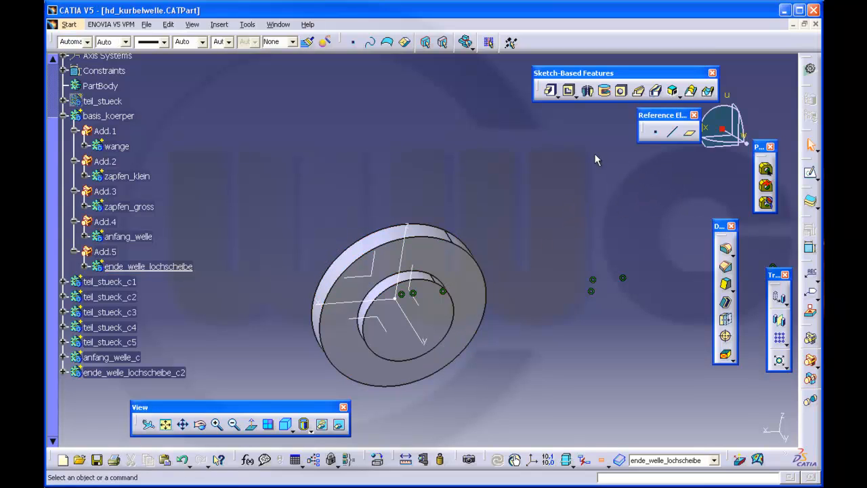
- Start a hole on the large front face of the ende_welle_lochscheibe disc with 12 mm diameter, extending Up To Last
left_click(621, 91)
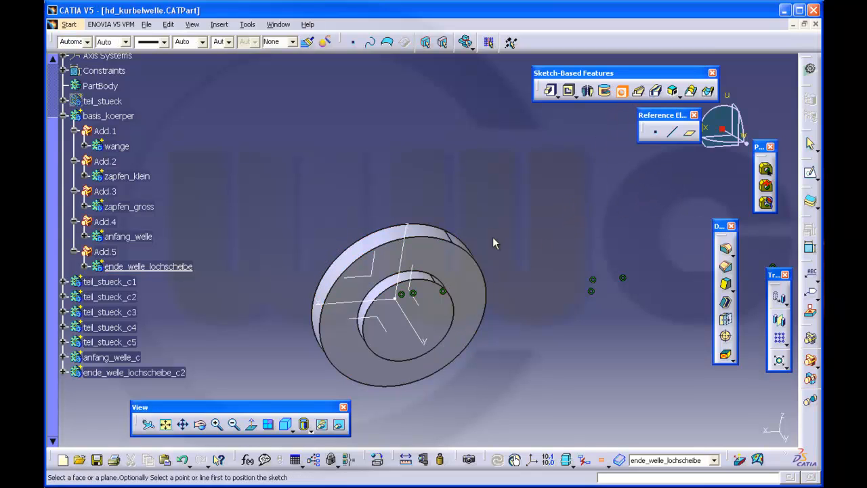
left_click(442, 255)
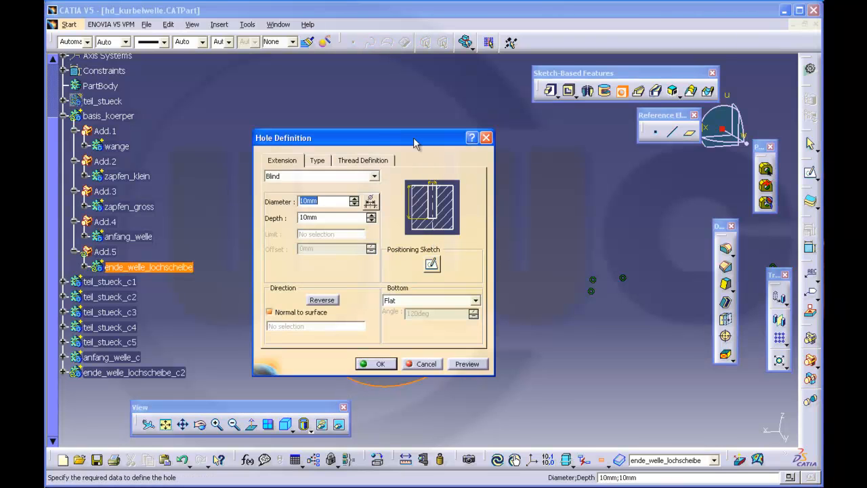
left_click_drag(413, 136, 279, 85)
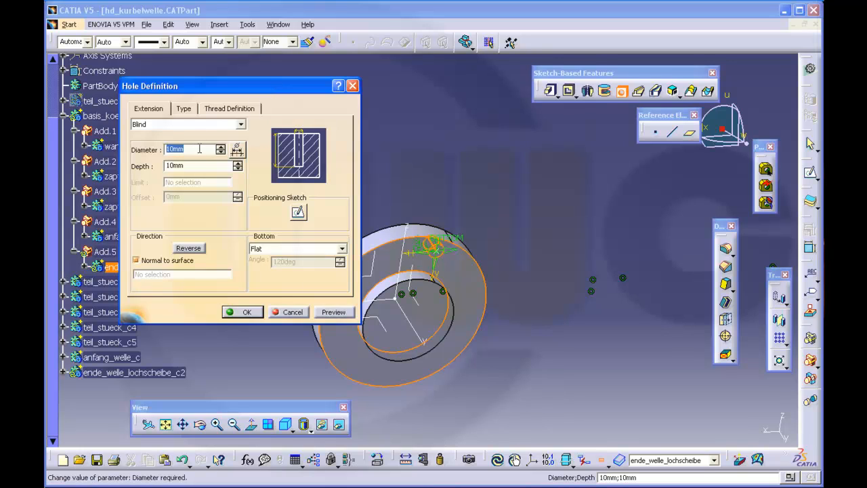
left_click_drag(199, 150, 153, 150)
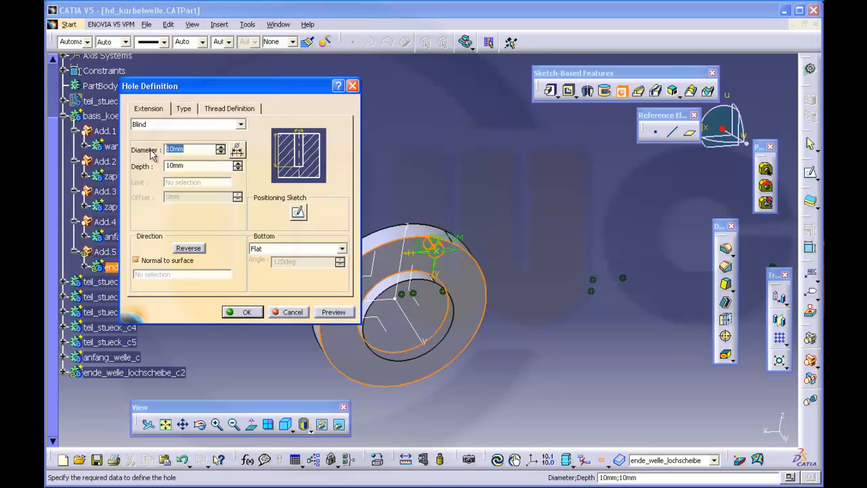
type("12")
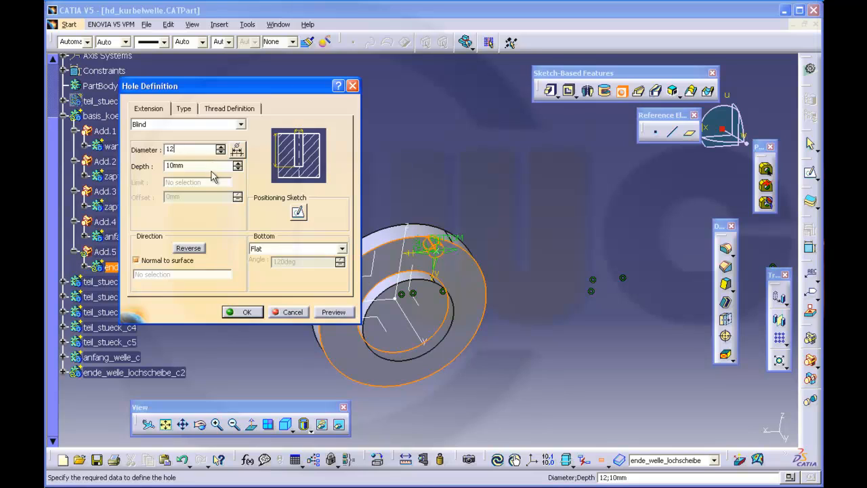
left_click(240, 125)
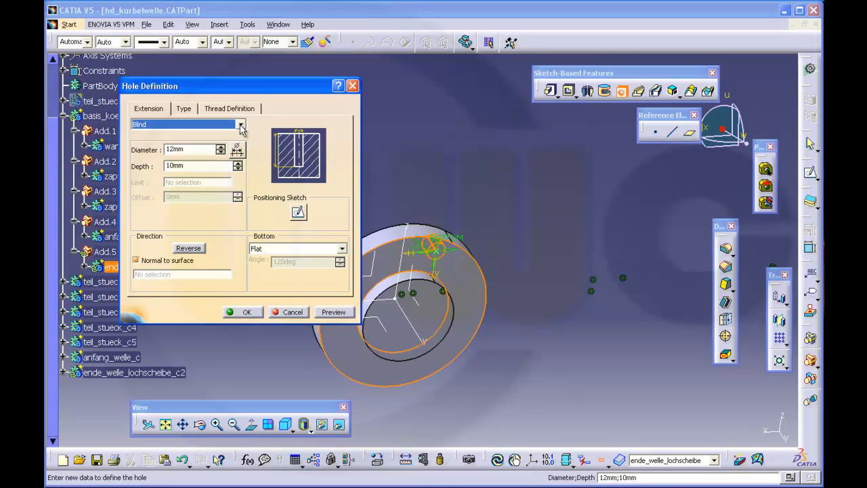
left_click(240, 125)
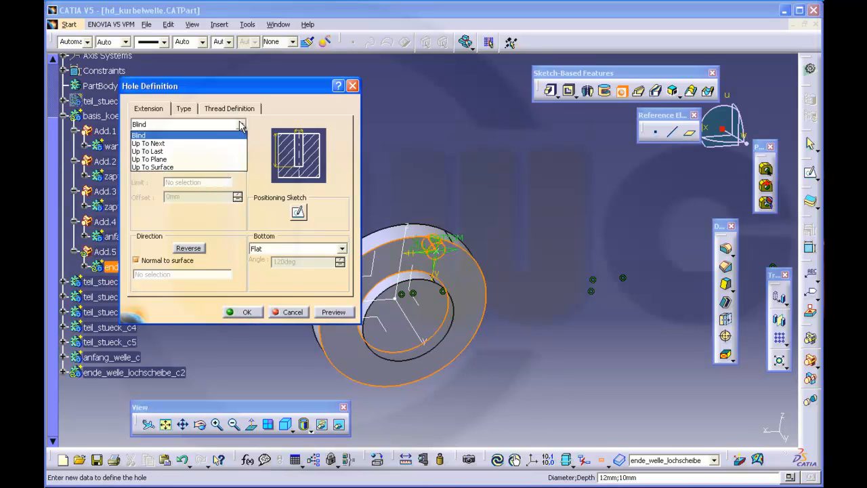
left_click(205, 151)
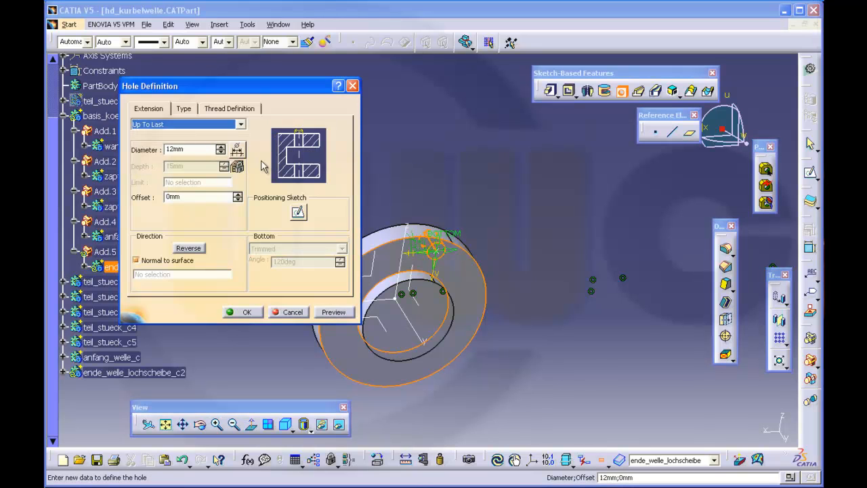
- Open the hole's positioning sketch and make its centre point coincident with the Z axis
left_click(298, 213)
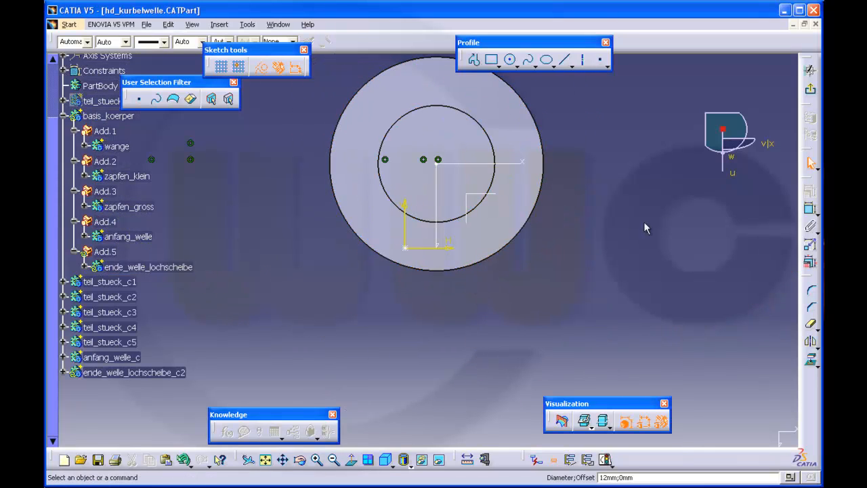
left_click(810, 208)
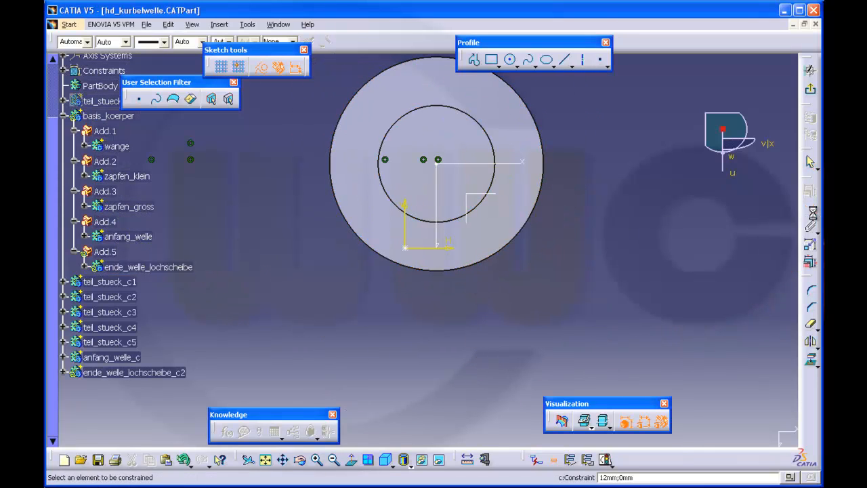
left_click(407, 249)
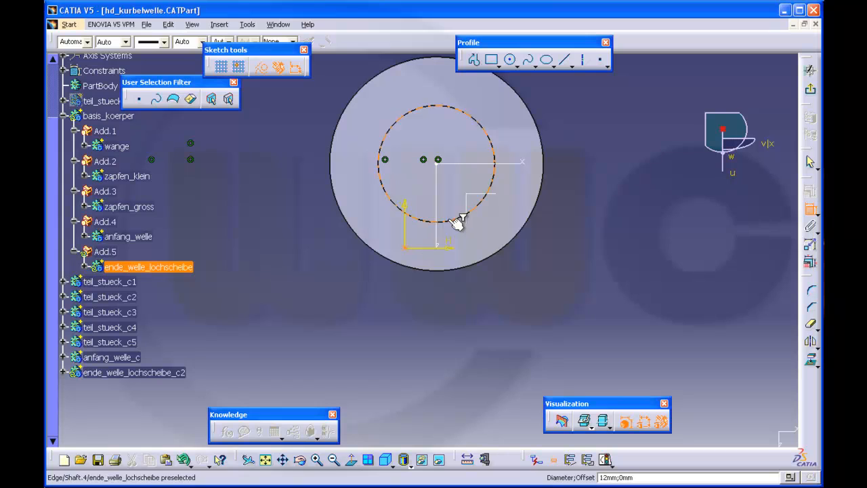
left_click(438, 237)
right_click(583, 236)
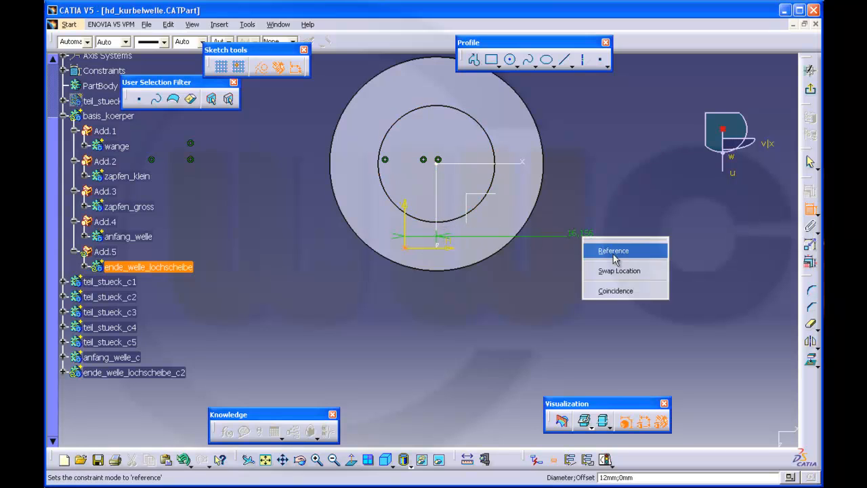
left_click(604, 290)
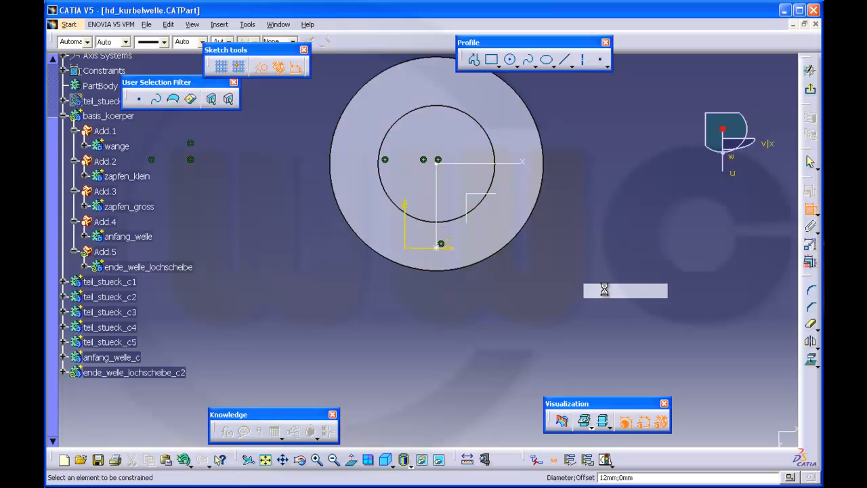
- Constrain the hole centre 40 mm from the X axis, then leave the positioning sketch and create the hole
left_click(438, 247)
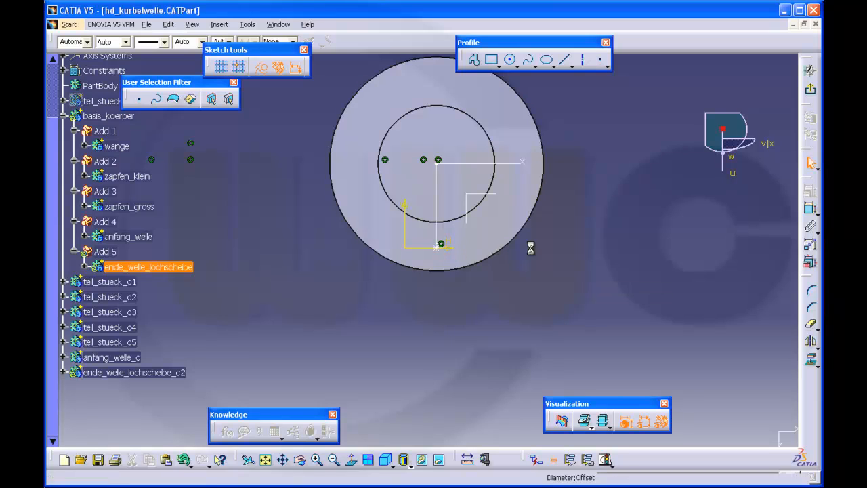
left_click(811, 210)
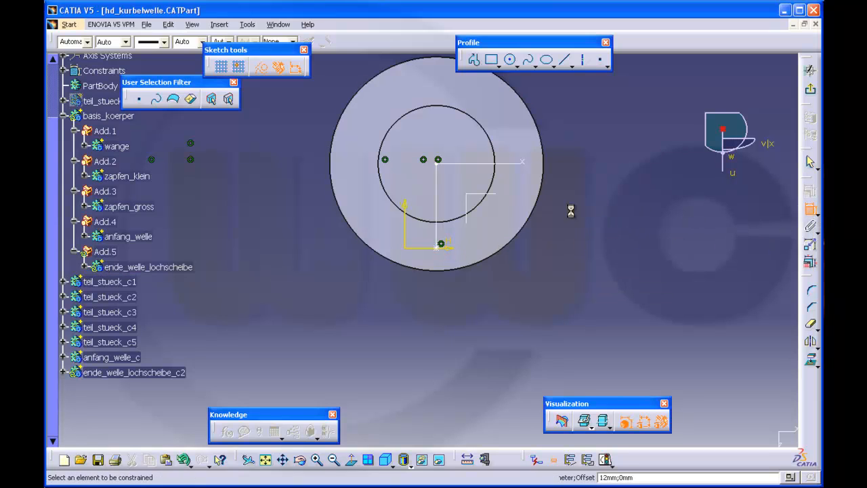
left_click(440, 244)
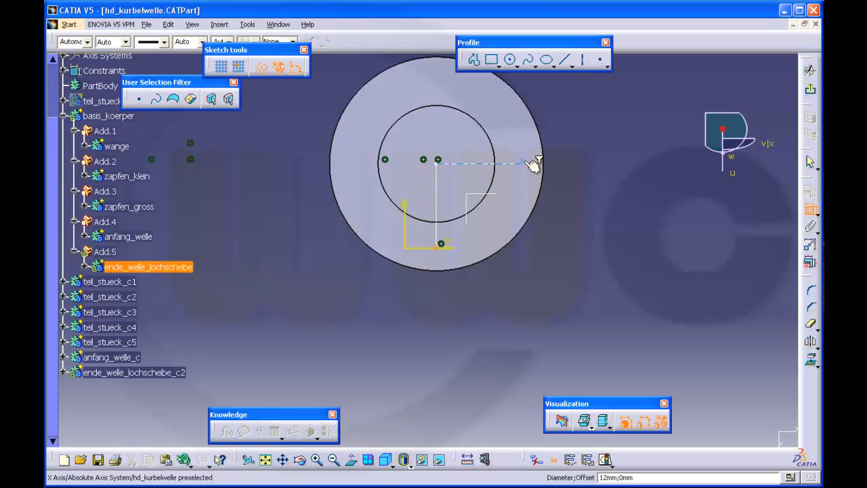
left_click(532, 163)
double_click(628, 216)
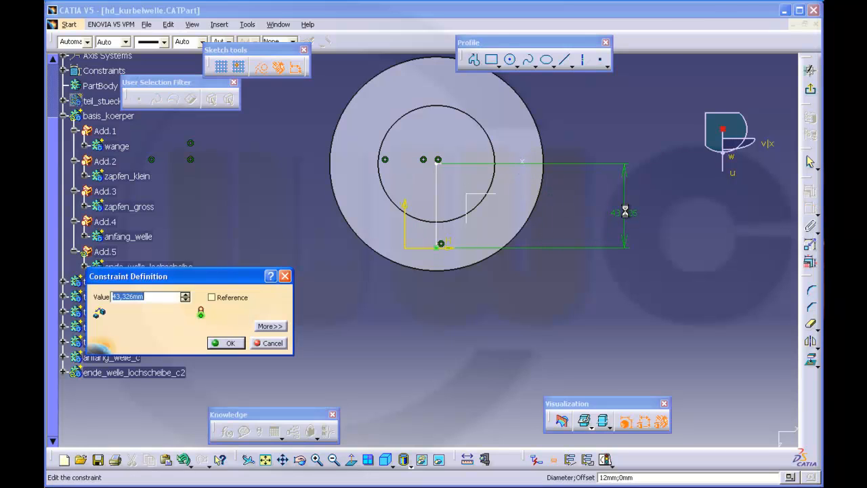
type("4")
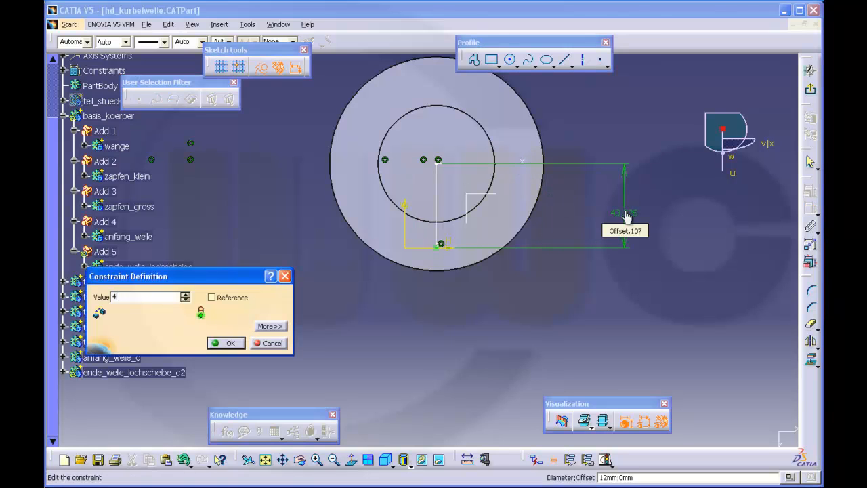
type("0")
key("Return")
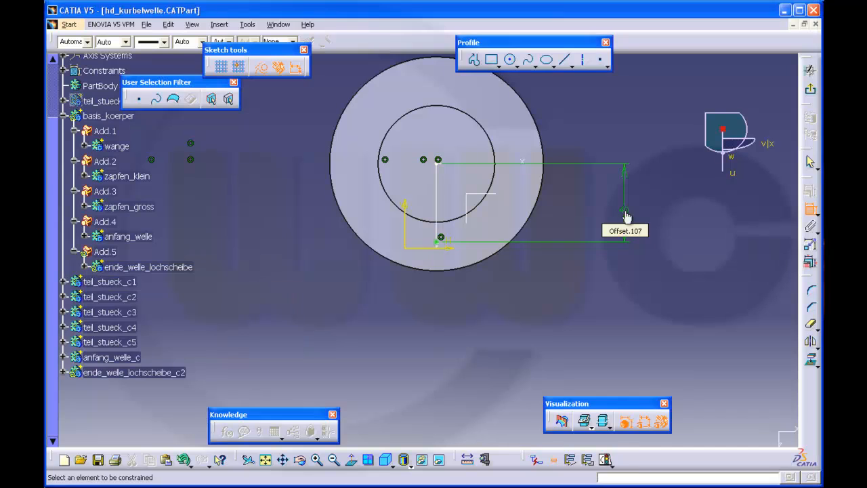
left_click(810, 89)
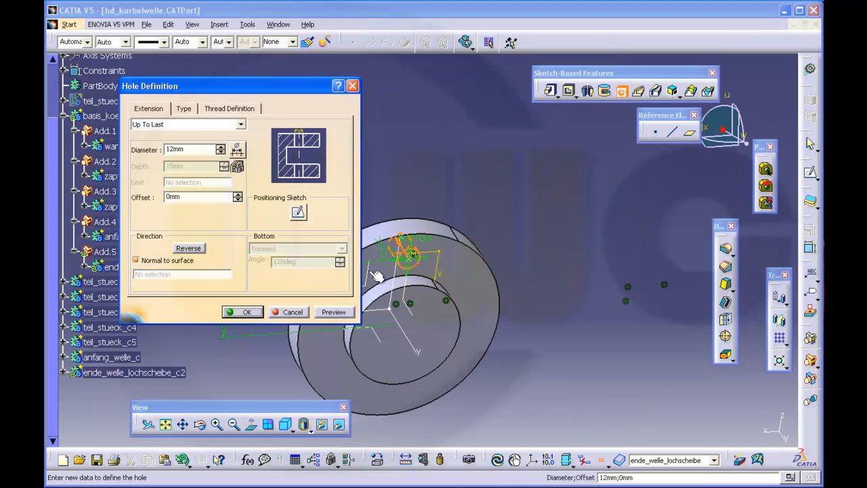
left_click(242, 311)
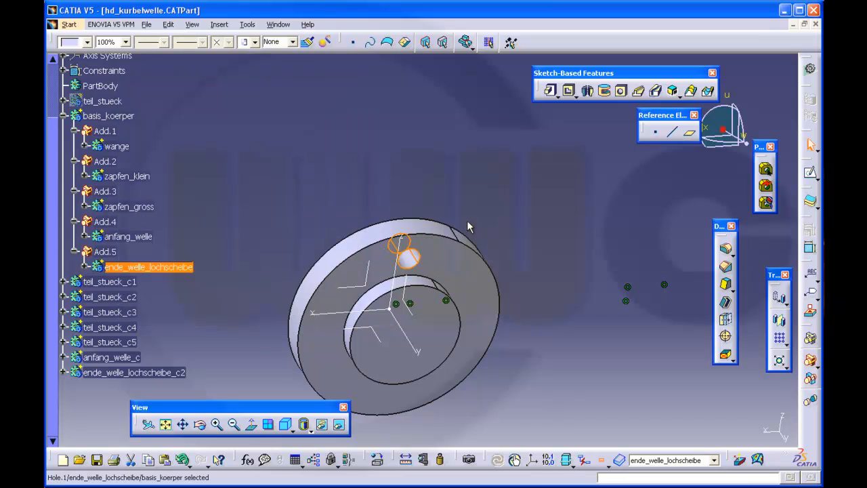
middle_click_drag(472, 209, 489, 201)
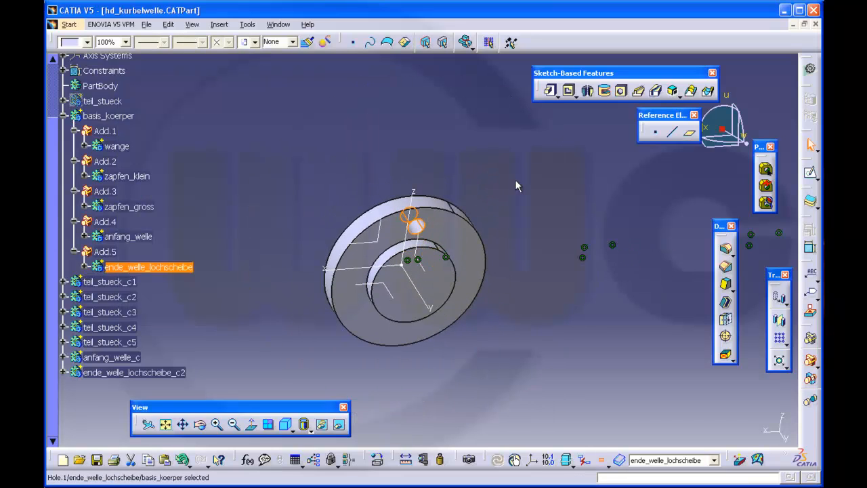
left_click(537, 181)
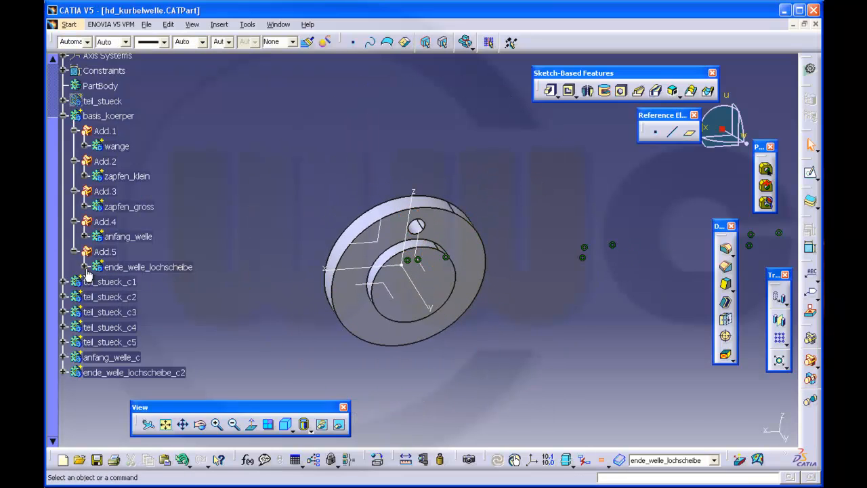
- Pattern the hole circularly as a complete crown of 10 instances around the Y axis of the absolute axis system
left_click(126, 296)
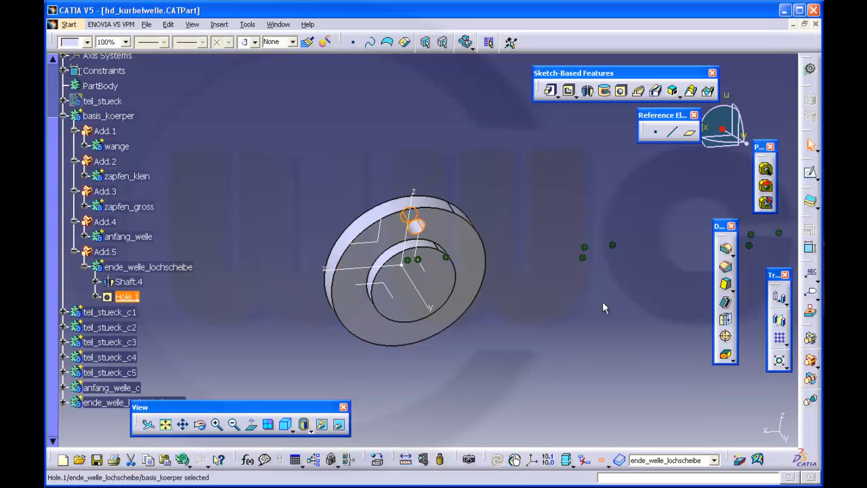
left_click(783, 343)
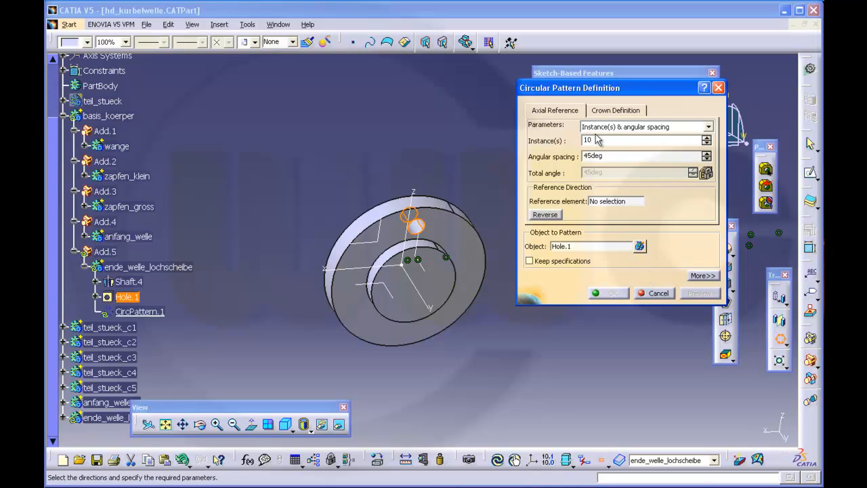
left_click(708, 127)
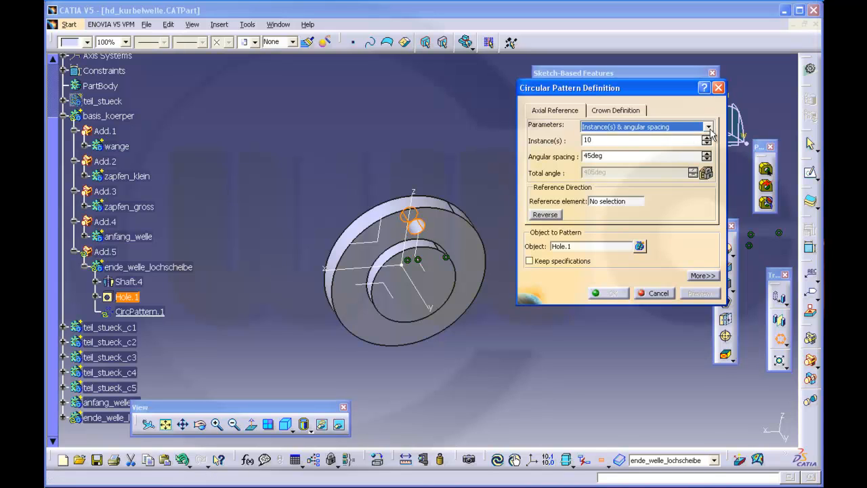
left_click(709, 127)
left_click(626, 165)
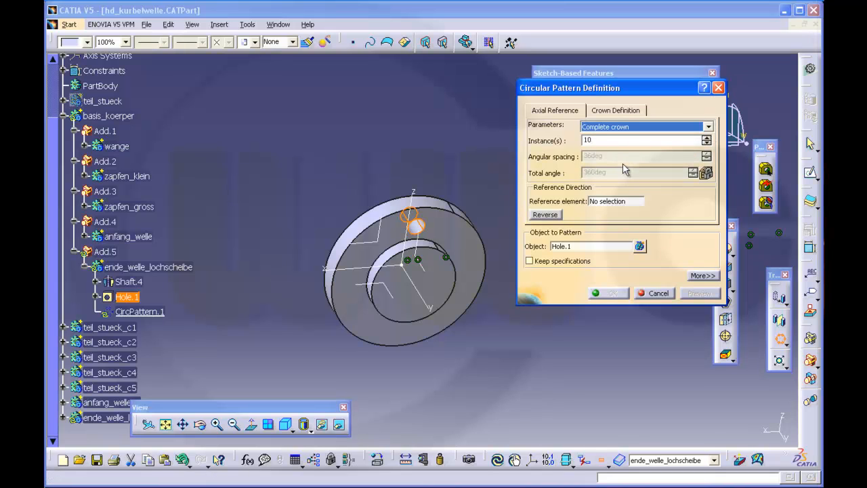
left_click(602, 201)
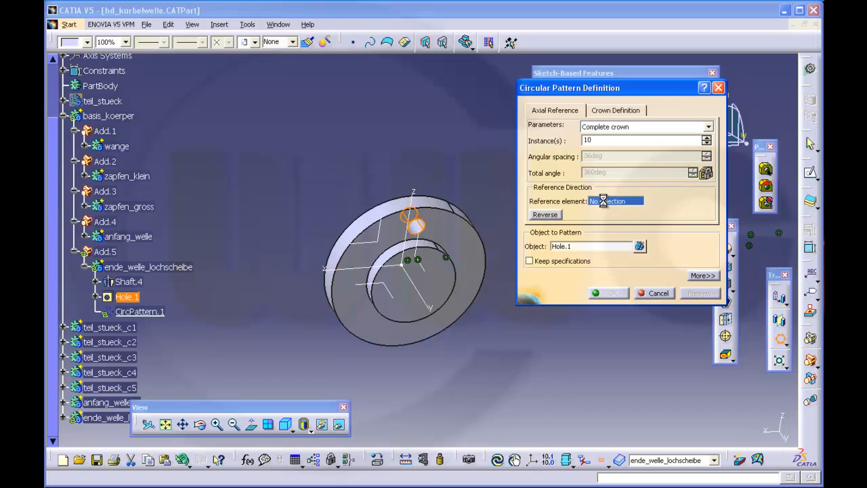
left_click(416, 291)
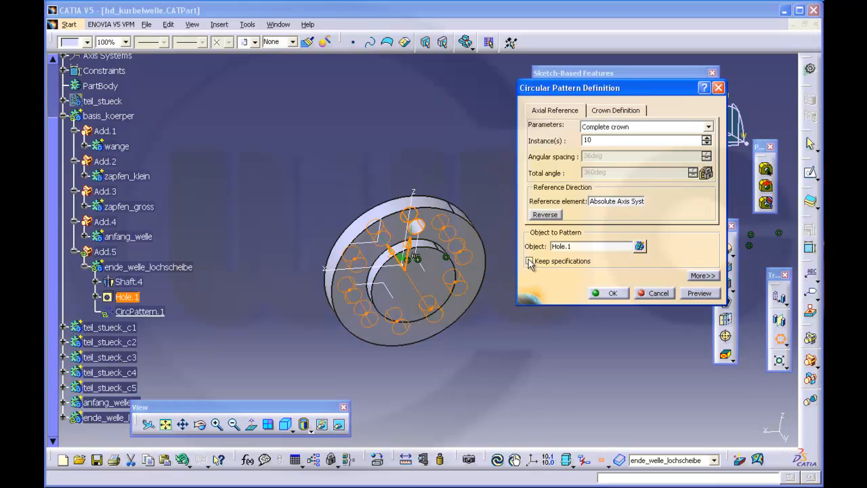
left_click(612, 294)
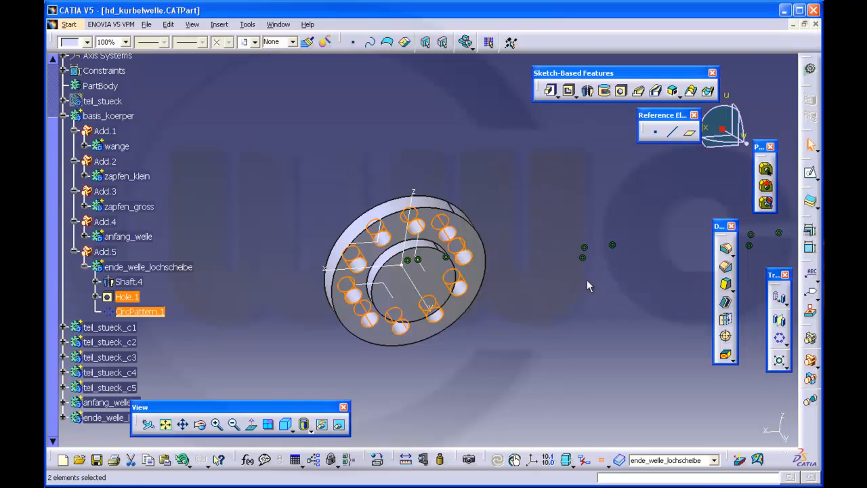
left_click(526, 243)
- Hide and collapse the basis_koerper body, and switch off the current-body-only display to show the whole crankshaft
middle_click_drag(526, 243, 480, 245)
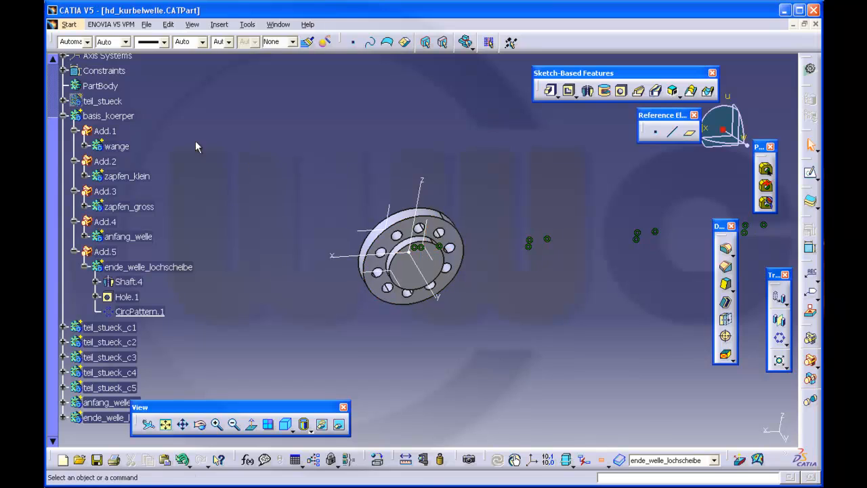
left_click(130, 118)
right_click(130, 120)
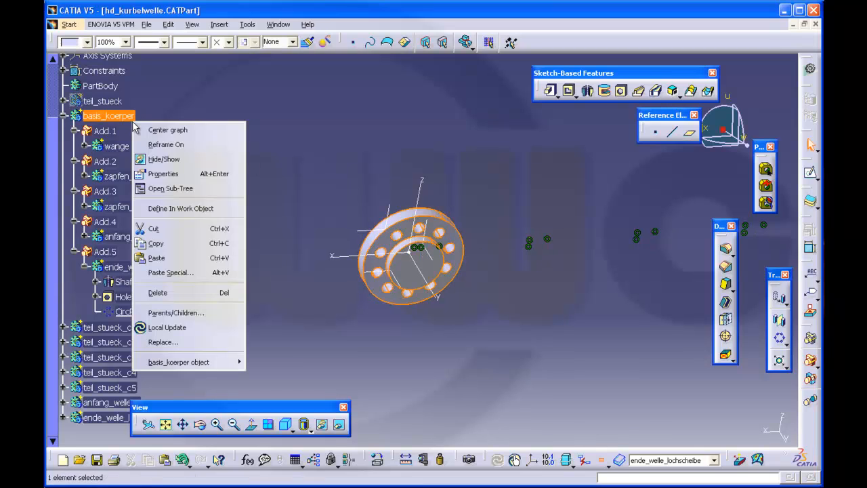
left_click(159, 166)
left_click(63, 116)
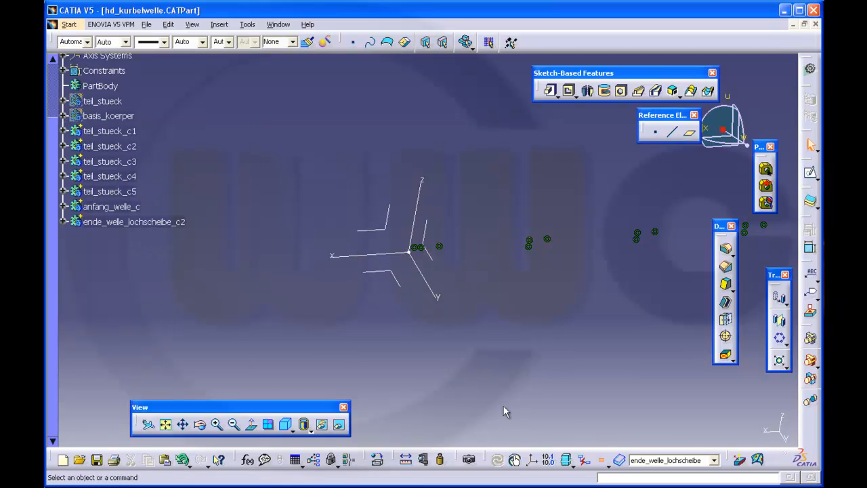
left_click(605, 460)
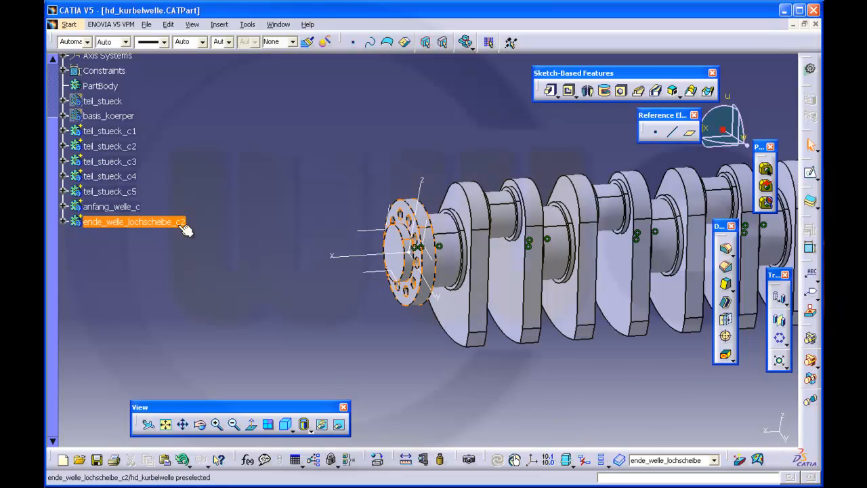
middle_click_drag(268, 224, 295, 243)
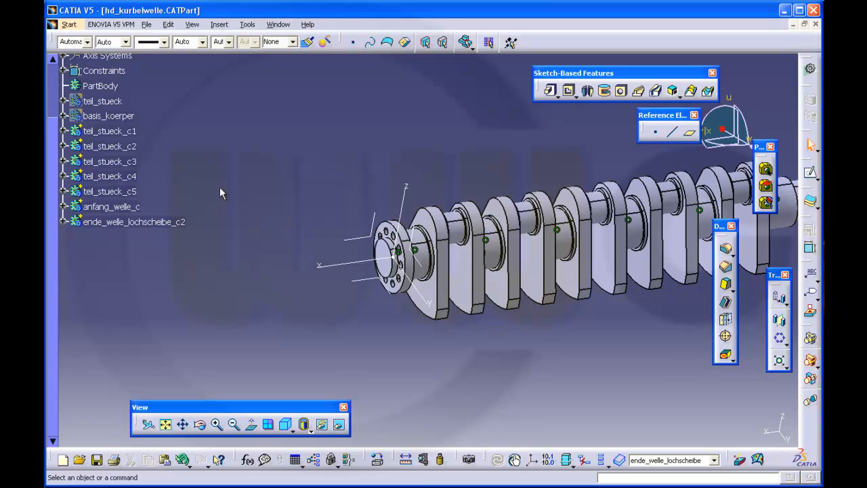
- Expand the wange body inside basis_koerper and set its pad length to 10 mm
left_click(63, 116)
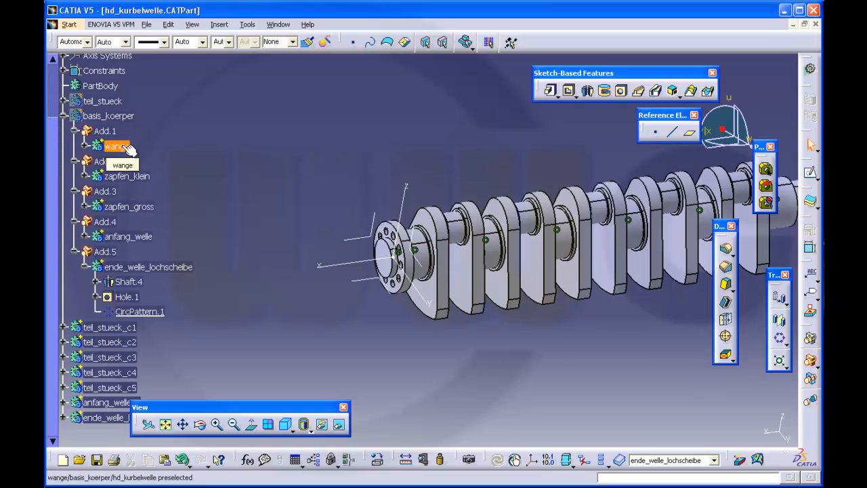
left_click(85, 146)
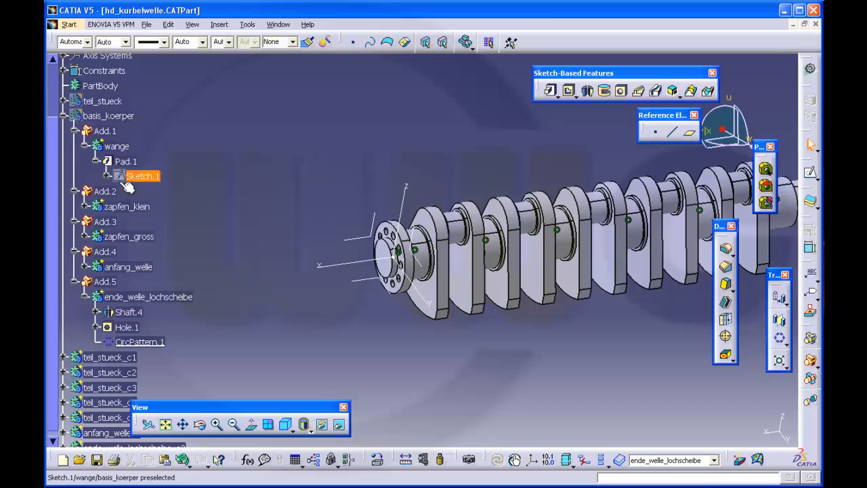
double_click(126, 160)
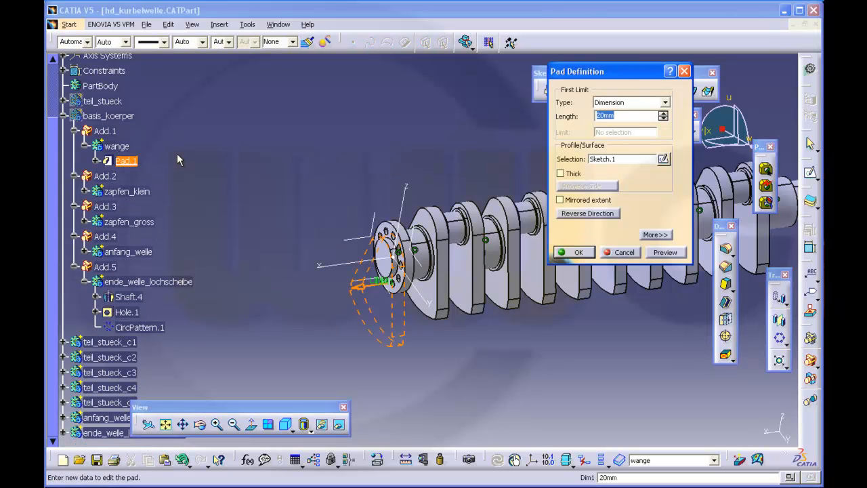
type("10mm")
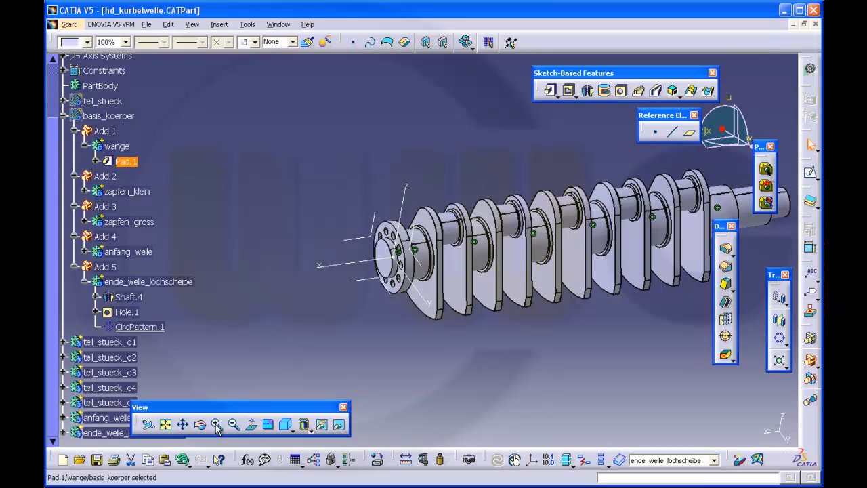
- Undo the wange pad length change and collapse the basis_koerper body with all its Add branches
left_click(190, 467)
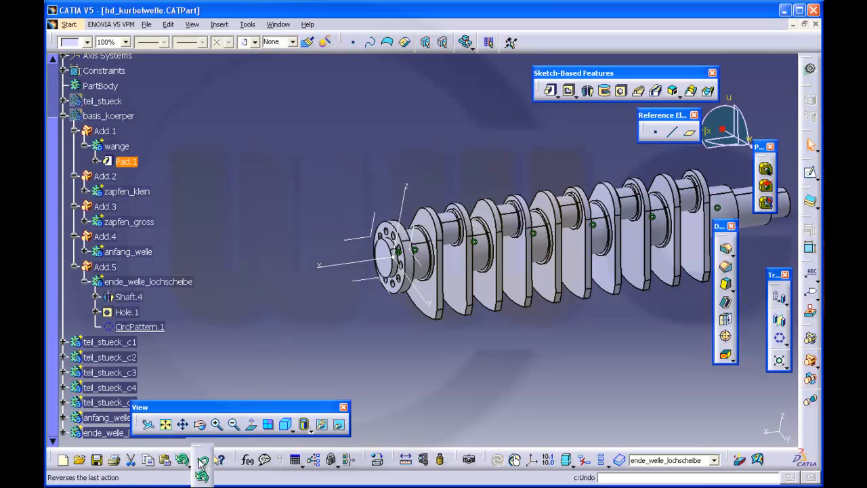
left_click(202, 463)
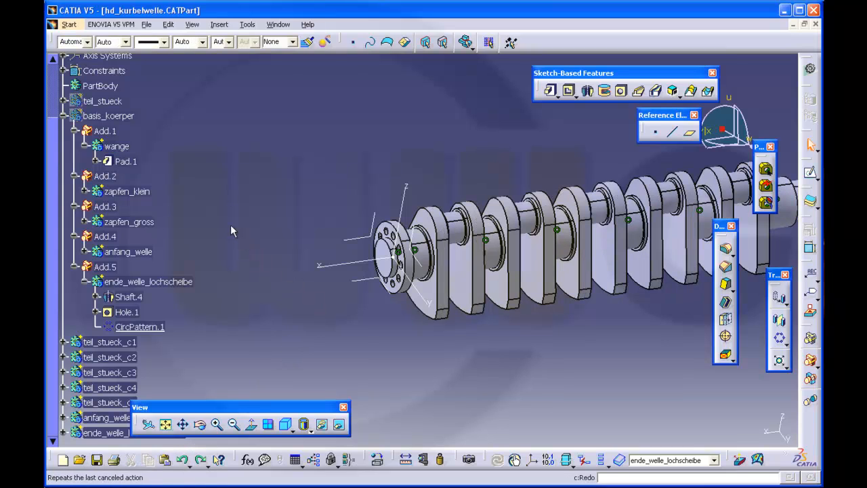
left_click(75, 131)
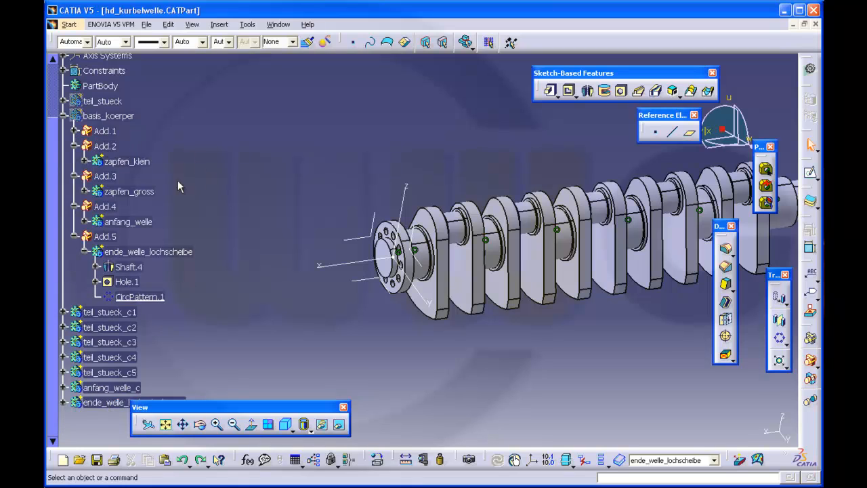
left_click(74, 147)
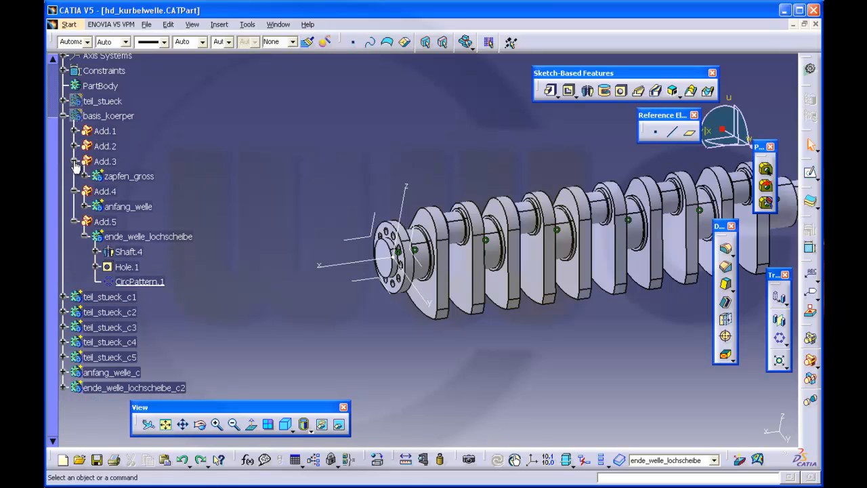
left_click(74, 161)
left_click(74, 176)
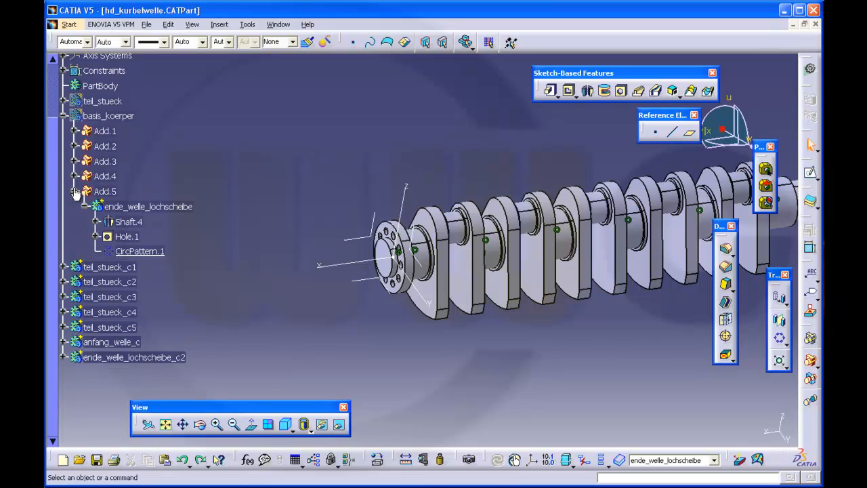
left_click(74, 191)
left_click(63, 116)
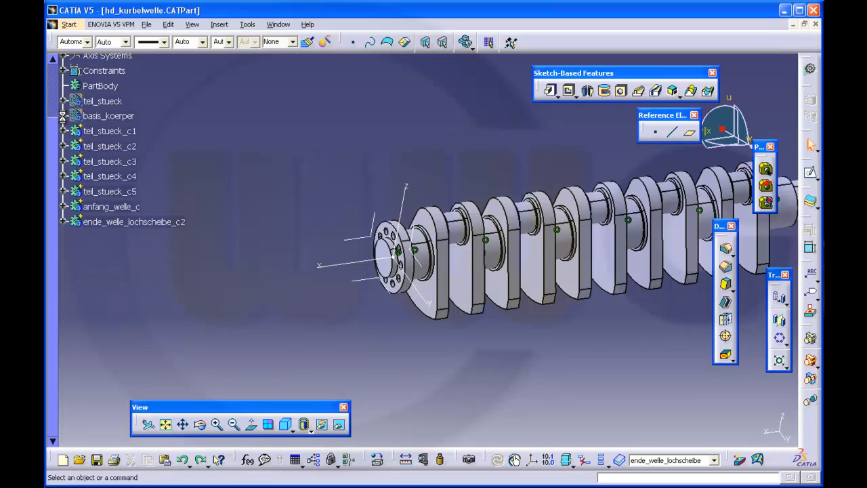
- Create an angle constraint between the small lower end face of the teil_stueck_c1 web and the axis system's ZX plane
middle_click_drag(345, 192, 440, 214)
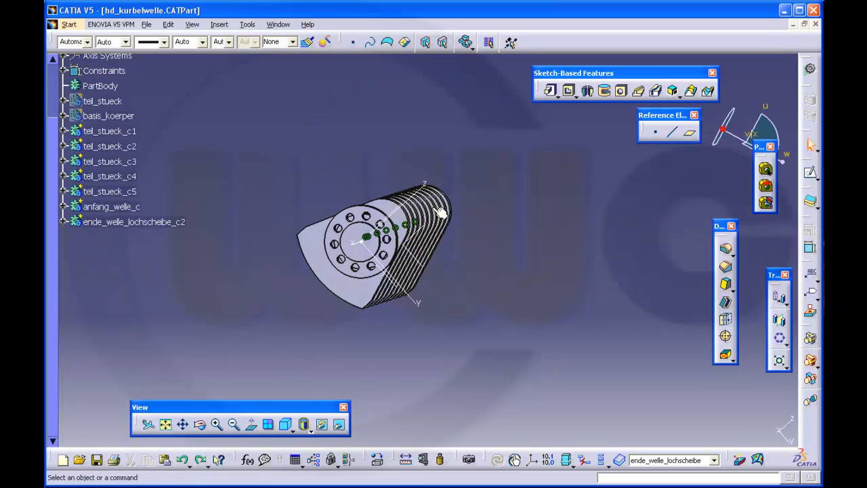
middle_click_drag(263, 286, 450, 268)
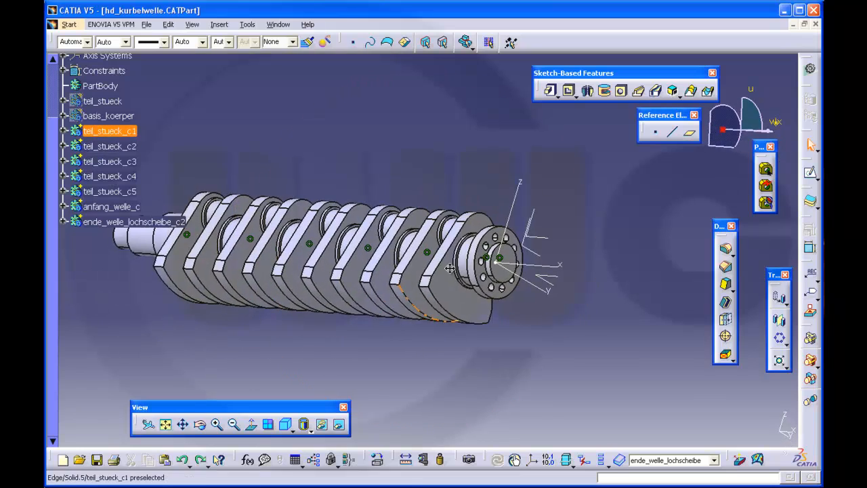
middle_click_drag(368, 149, 397, 219)
middle_click_drag(453, 144, 437, 146)
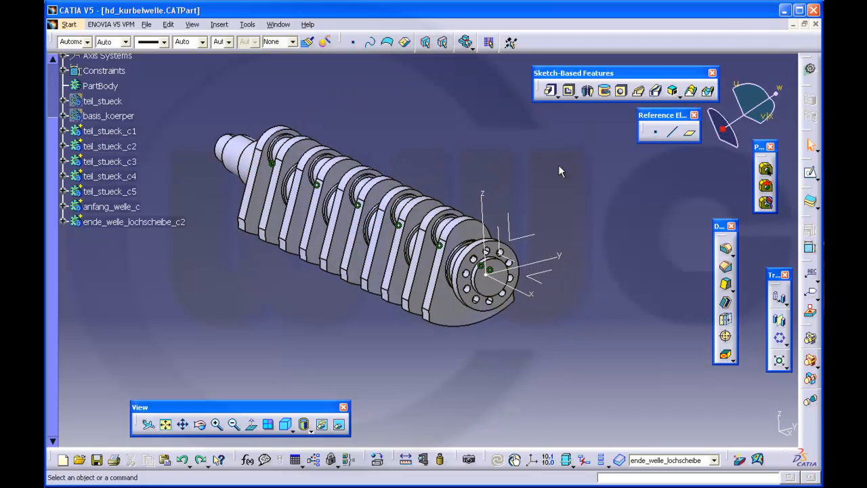
middle_click_drag(559, 171, 563, 186)
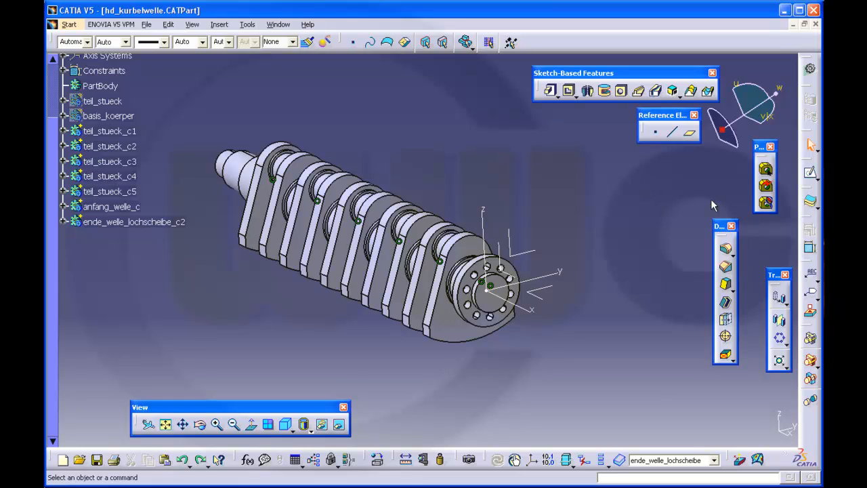
left_click(810, 249)
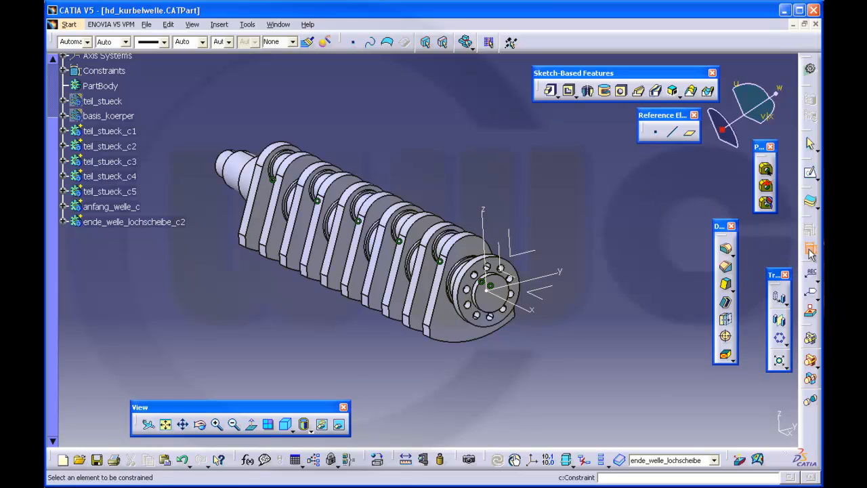
middle_click_drag(458, 362, 467, 324, "ctrl")
left_click(429, 361)
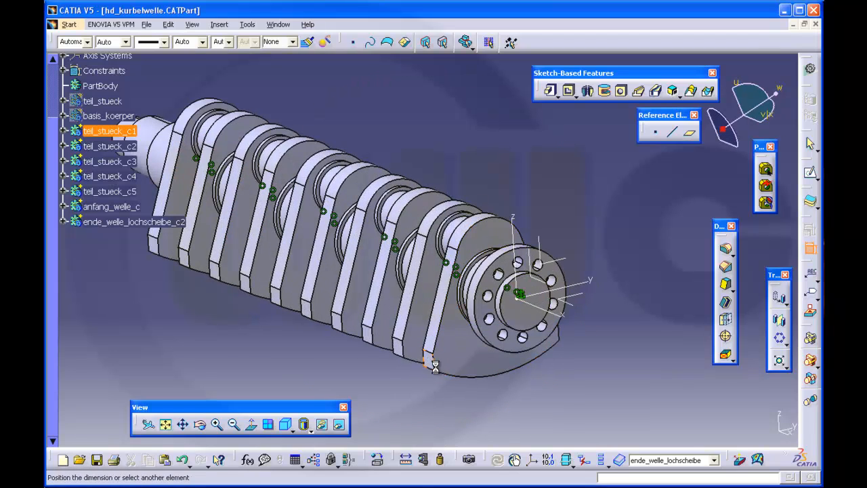
left_click(533, 264)
right_click(506, 158)
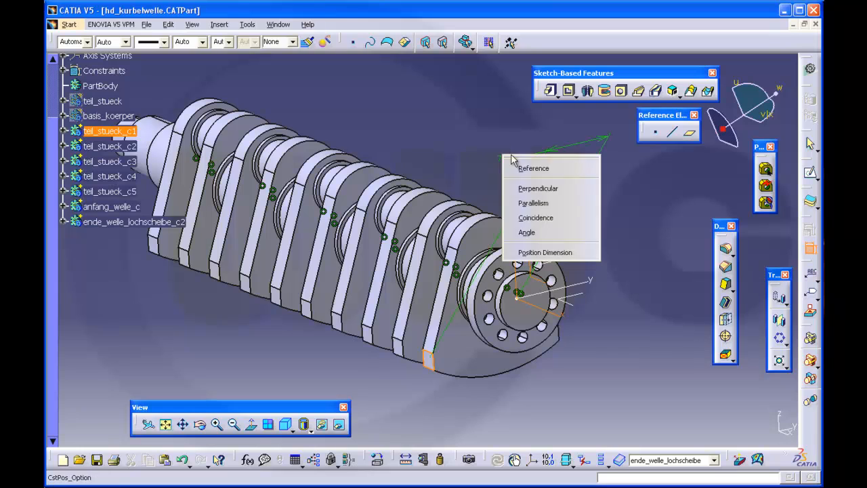
left_click(543, 231)
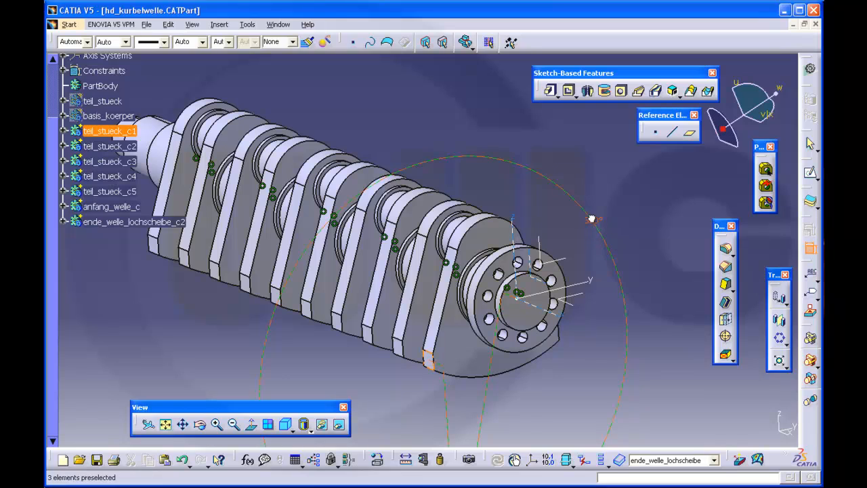
- Set the angle constraint of teil_stueck_c1 to 72 degrees
double_click(592, 222)
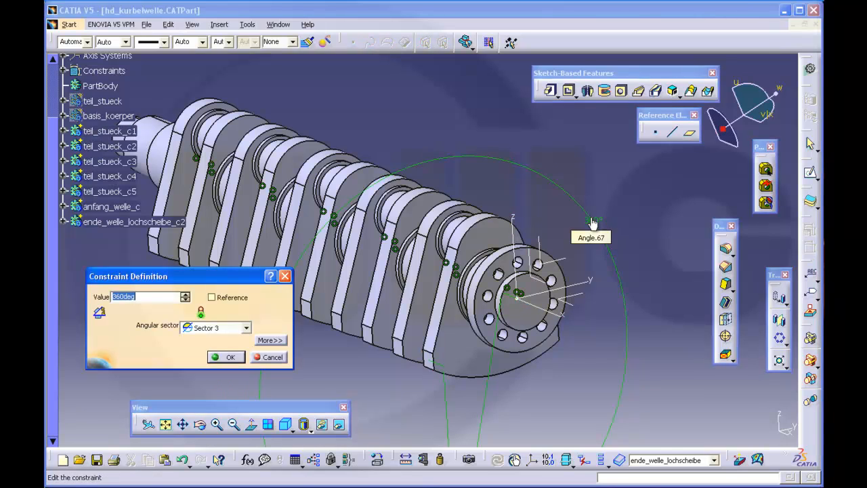
type("72")
key("Return")
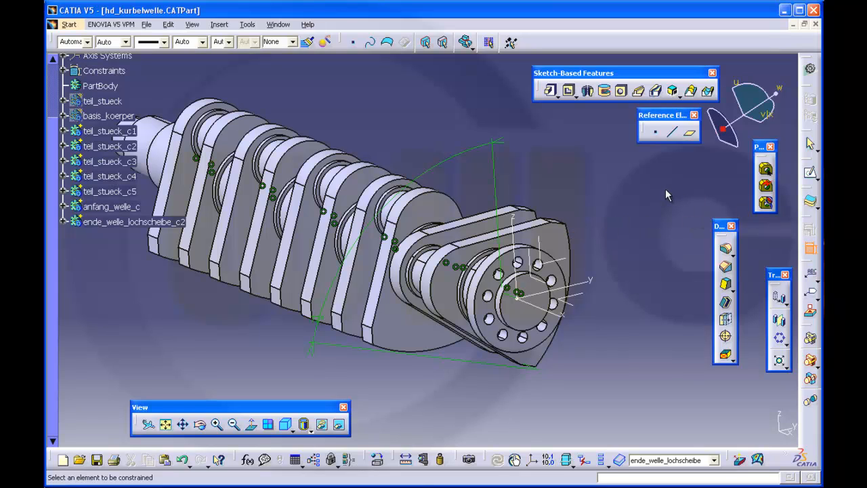
- Constrain the small lower end face of teil_stueck_c2 at an angle of -72 degrees to the axis system's ZX plane
left_click(374, 339)
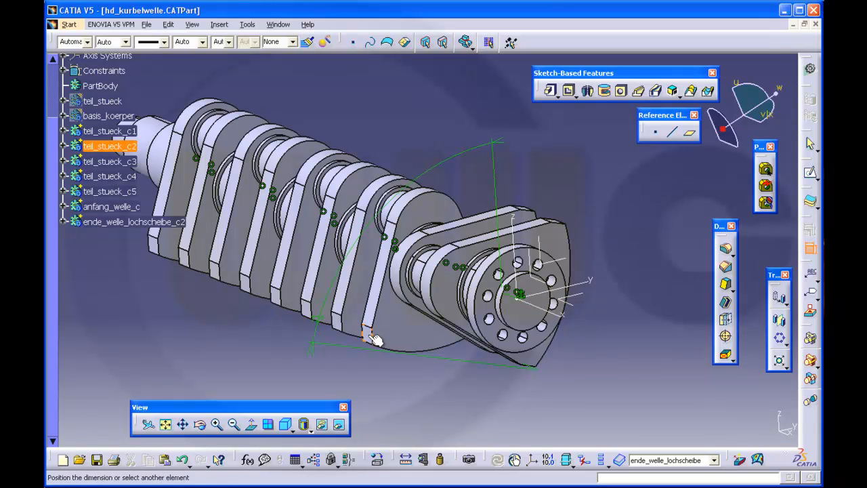
left_click(536, 262)
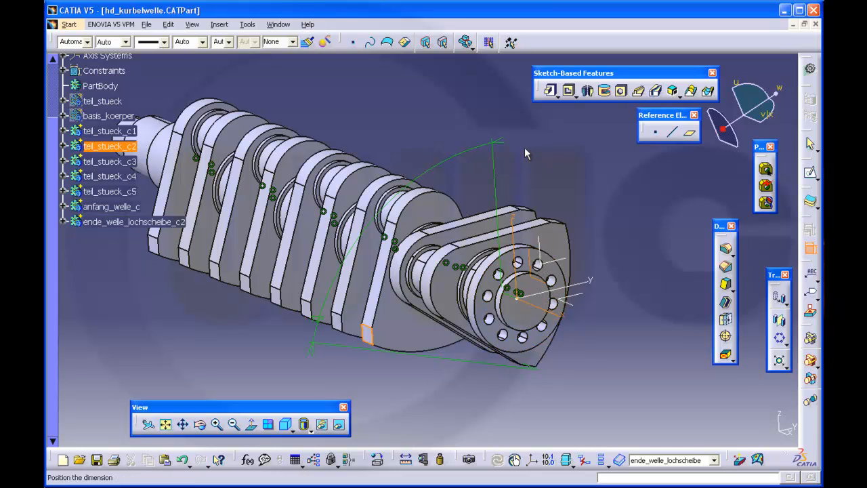
right_click(546, 150)
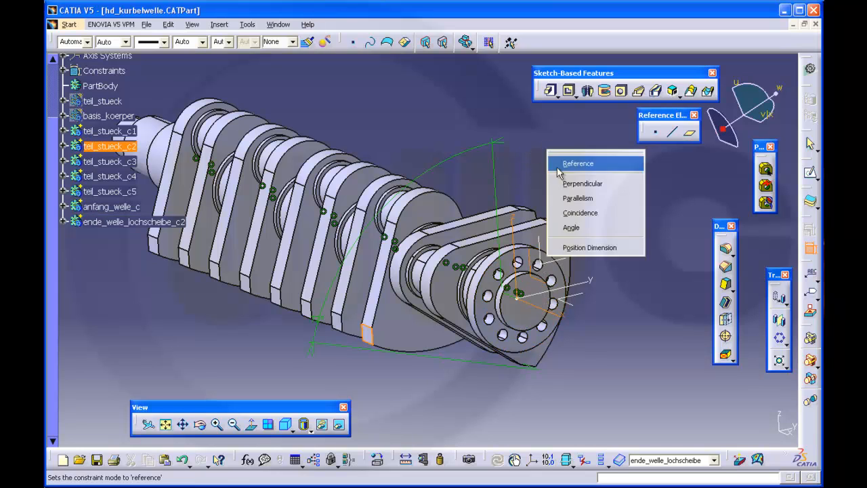
left_click(577, 228)
left_click(478, 120)
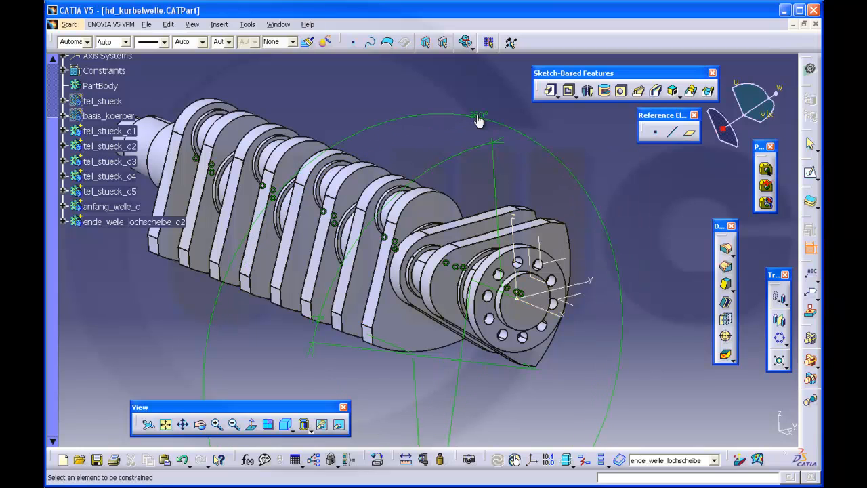
double_click(477, 120)
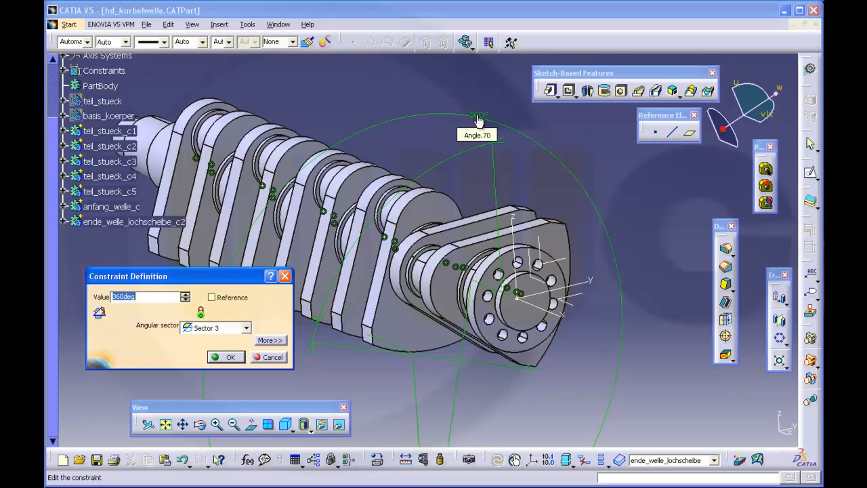
type("-72")
key("Return")
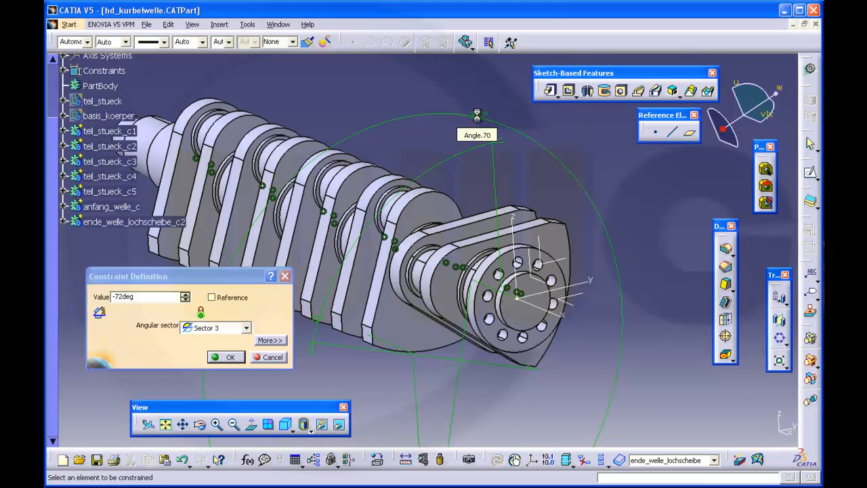
- Create an angle constraint between the small lower end face of teil_stueck_c3 and the axis system's ZX plane
mouse_move(455, 185)
middle_mouse_down()
mouse_move(380, 188)
mouse_move(455, 193)
middle_mouse_up()
middle_click_drag(416, 153, 426, 199)
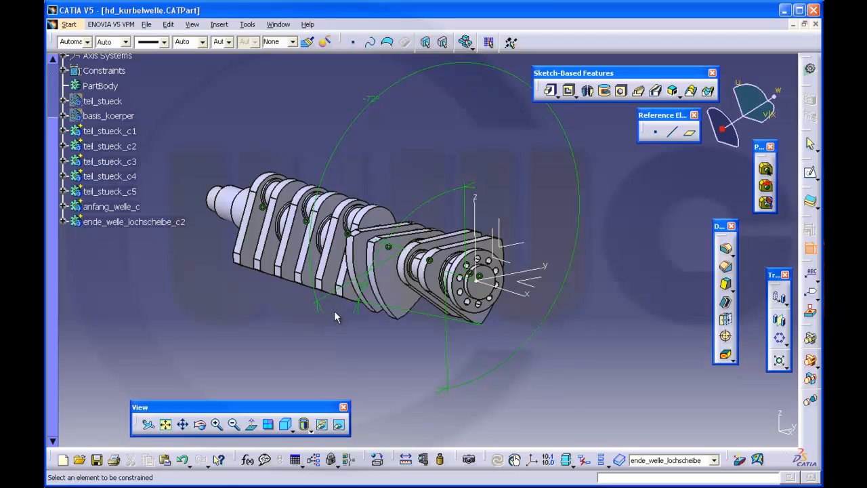
middle_click_drag(338, 323, 326, 310)
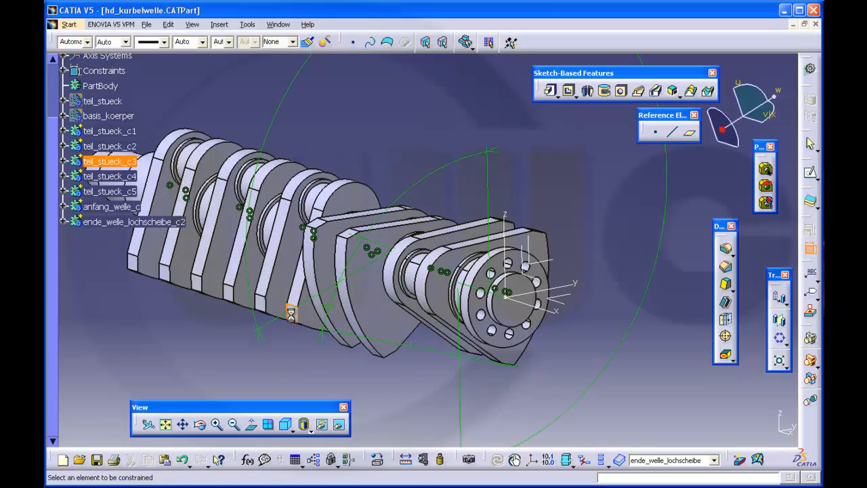
left_click(291, 313)
left_click(524, 269)
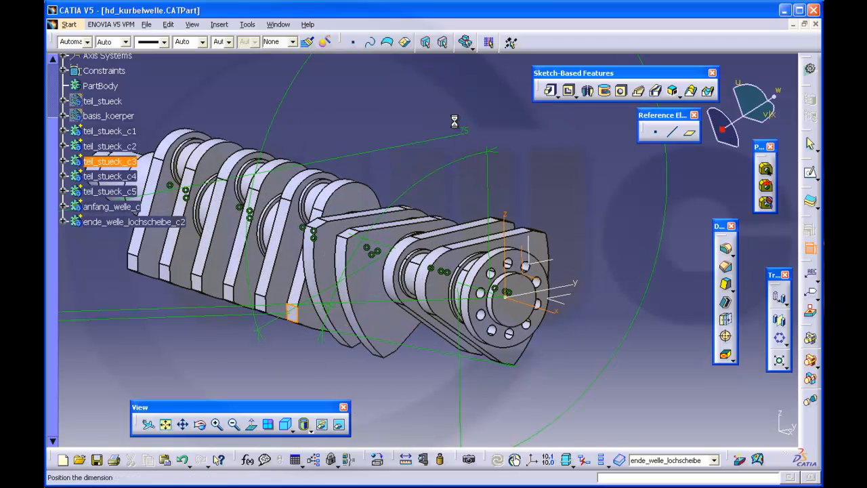
right_click(454, 121)
left_click(477, 197)
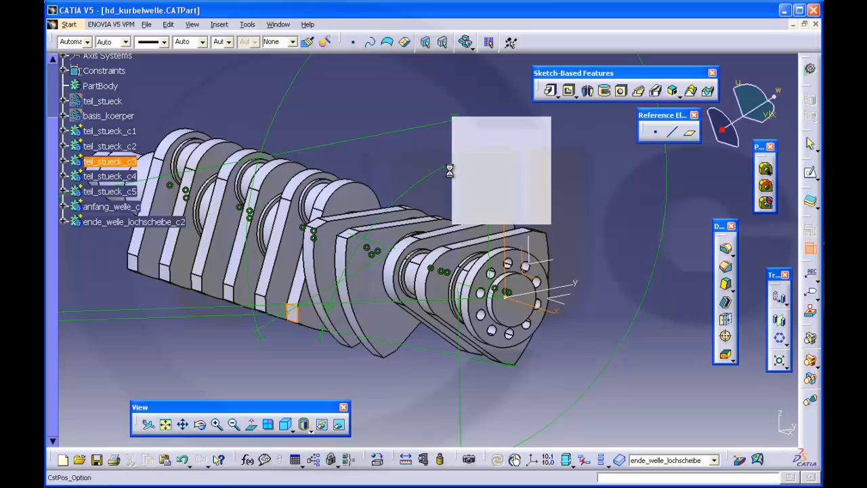
left_click(388, 124)
- Set the angle constraint of teil_stueck_c3 to 288 degrees
double_click(388, 124)
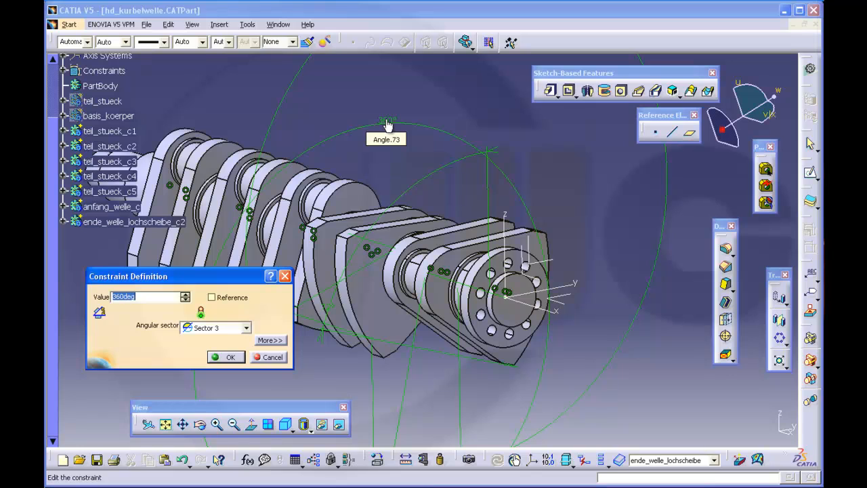
type("288")
key("Return")
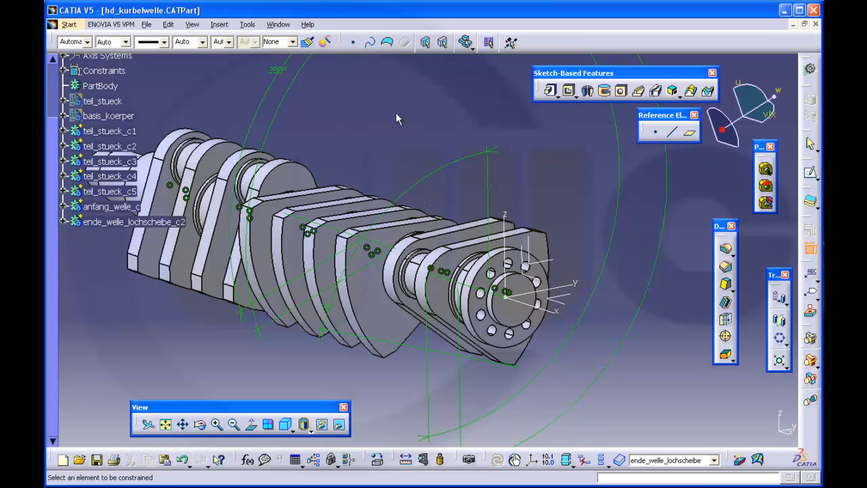
- Change the angle constraint of teil_stueck_c3 to -216 degrees
double_click(282, 78)
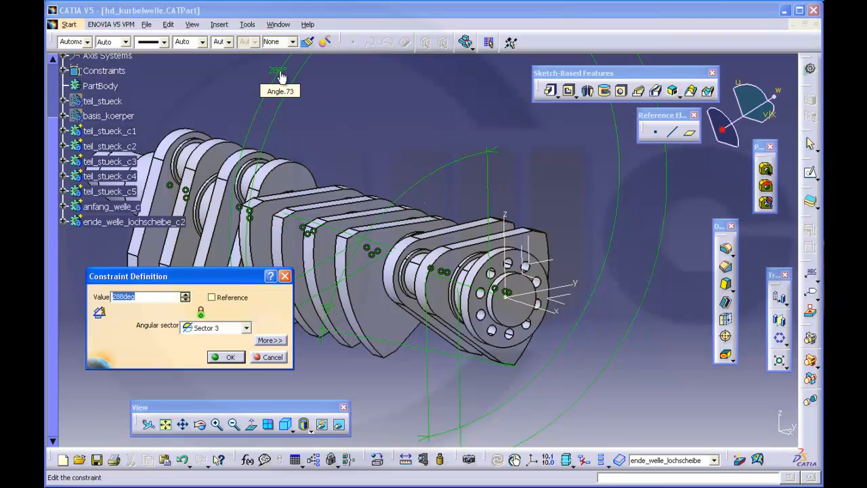
type("-216")
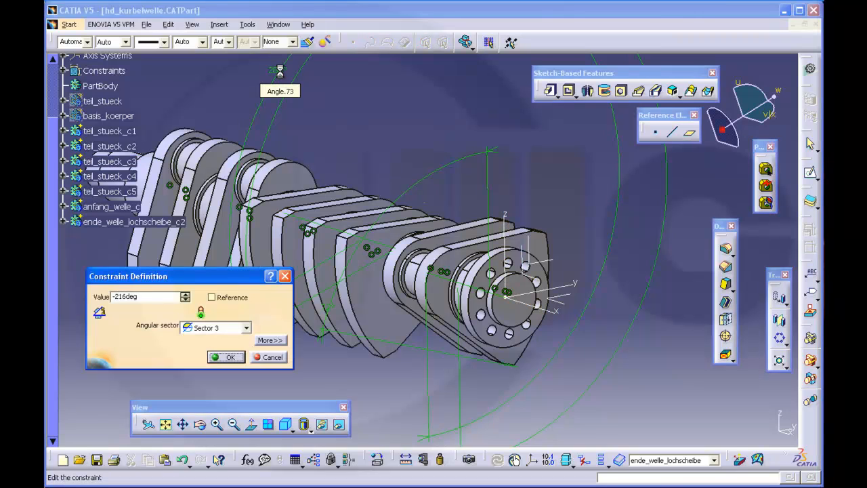
key("Return")
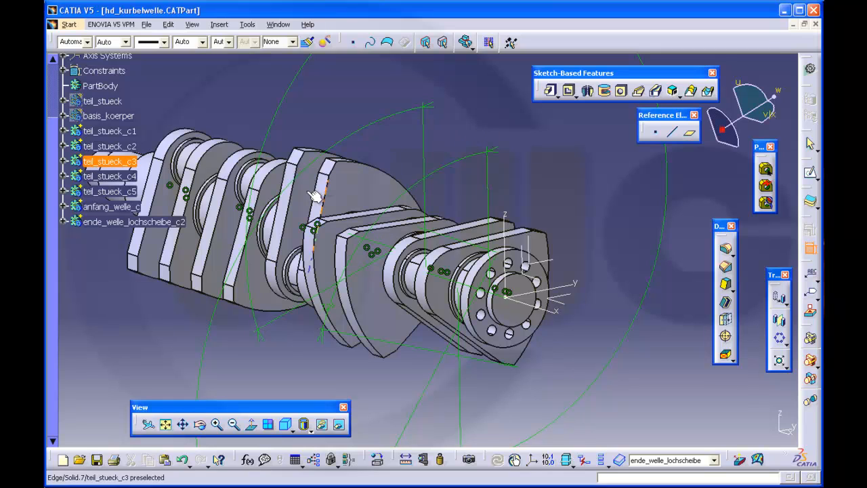
- Constrain the small lower end face of teil_stueck_c4 at an angle of 216 degrees to the axis system's ZX plane
left_click(228, 293)
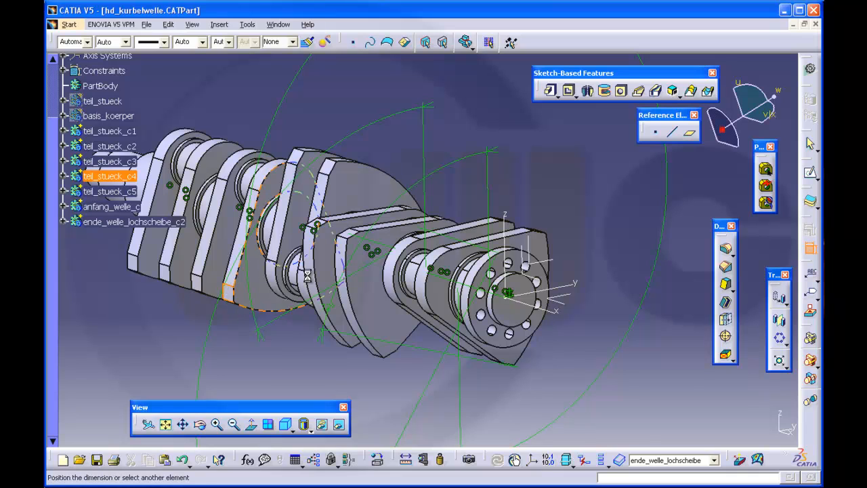
left_click(521, 252)
right_click(523, 146)
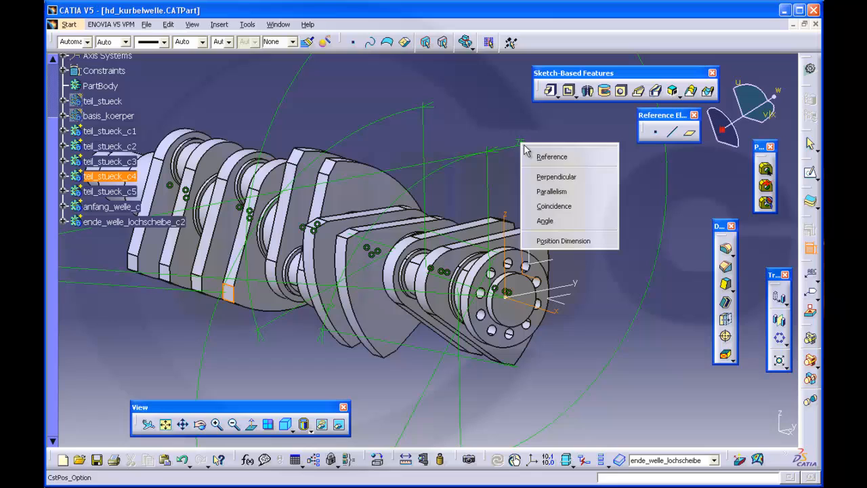
left_click(541, 219)
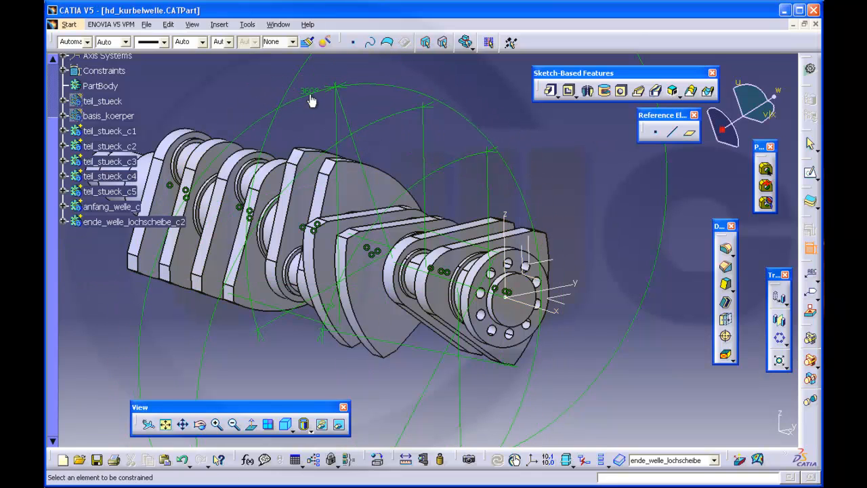
left_click(310, 95)
double_click(309, 96)
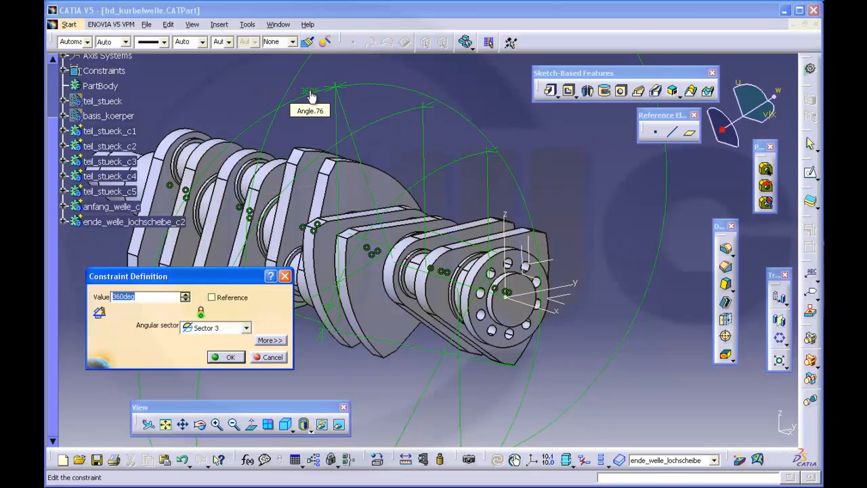
type("21")
key("Return")
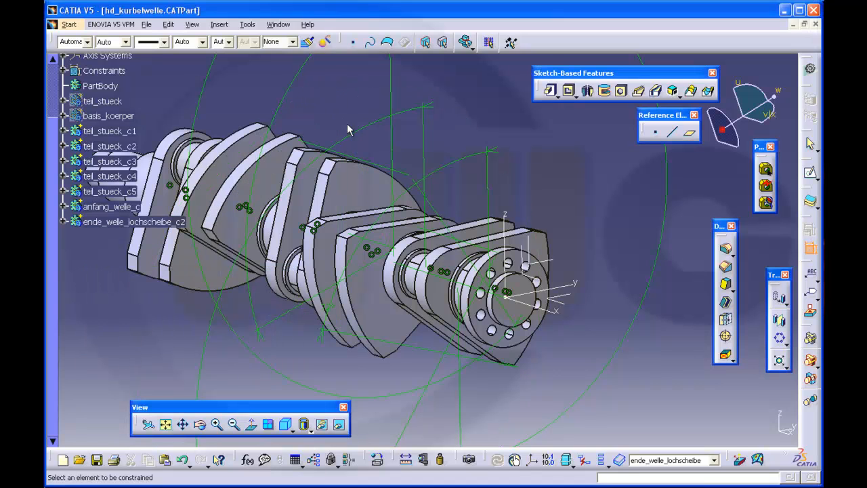
- Try to hide the whole Constraints group at once, and undo the hiding
middle_click_drag(346, 138, 428, 252)
scroll(244, 175, "up", 2)
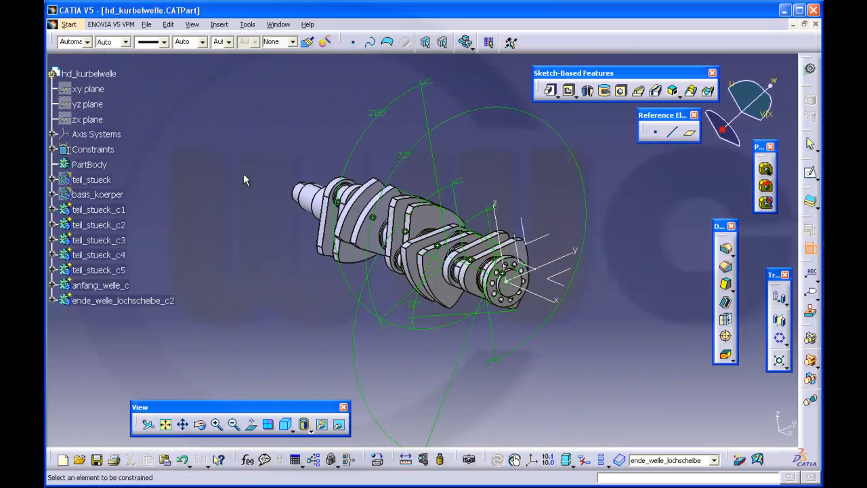
right_click(93, 148)
left_click(109, 185)
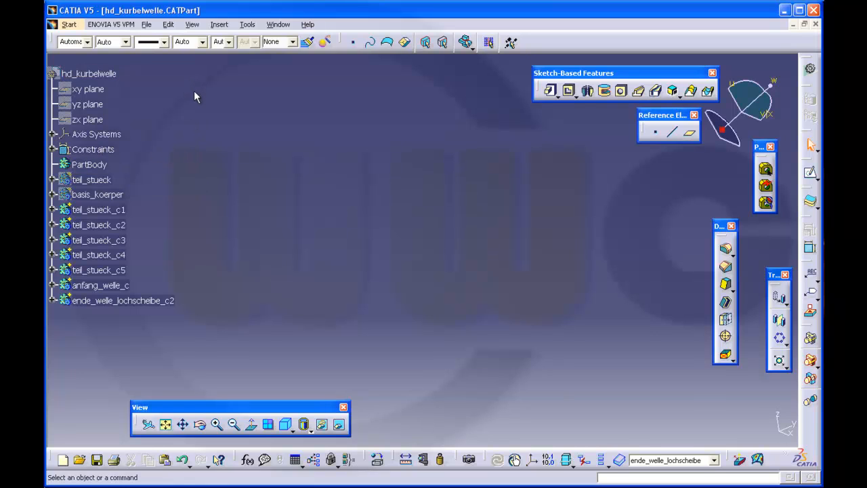
left_click(181, 459)
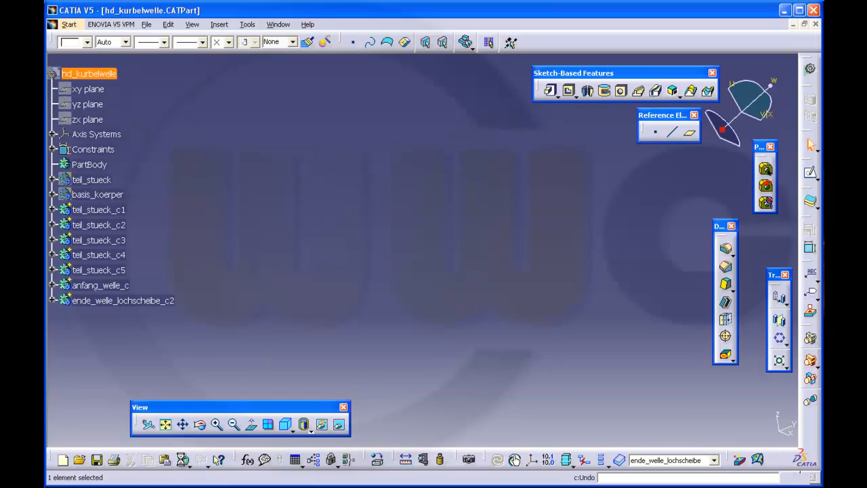
- Hide the constraints from Coincidence.31 through Angle.76 in the specification tree
left_click(52, 149)
scroll(150, 203, "down", 2)
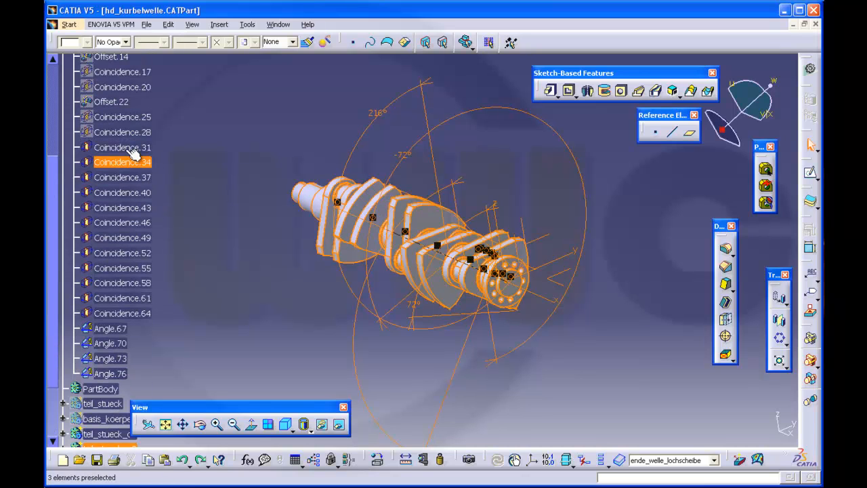
left_click(122, 147)
left_click(120, 374, "shift")
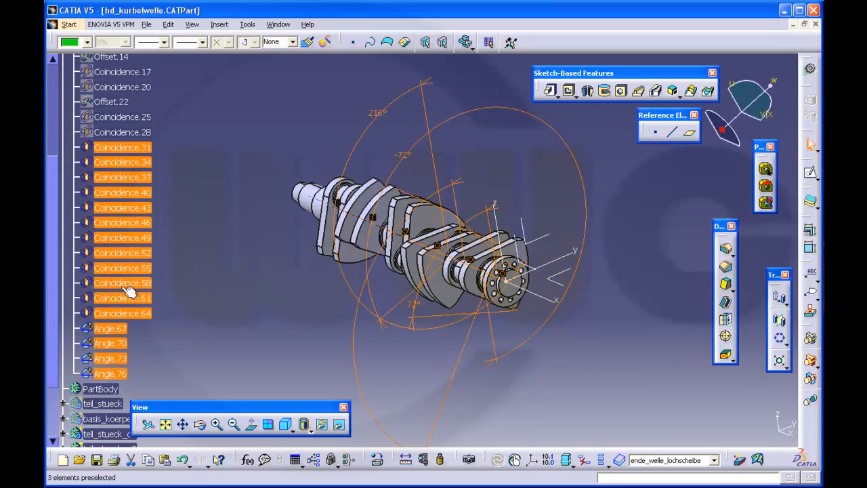
right_click(124, 286)
left_click(153, 72)
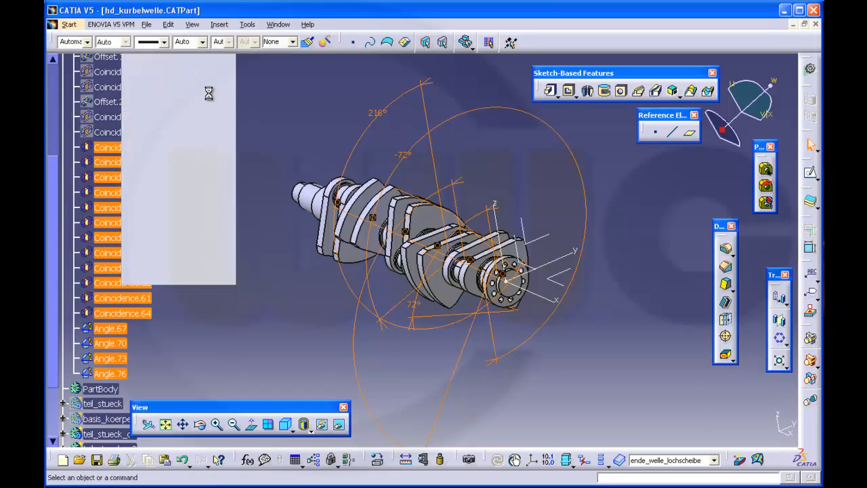
- Inspect the assembled crankshaft from several sides and collapse the list of constraints
middle_click_drag(323, 238, 469, 246)
scroll(325, 277, "up", 1)
scroll(228, 314, "down", 3)
scroll(210, 306, "up", 2)
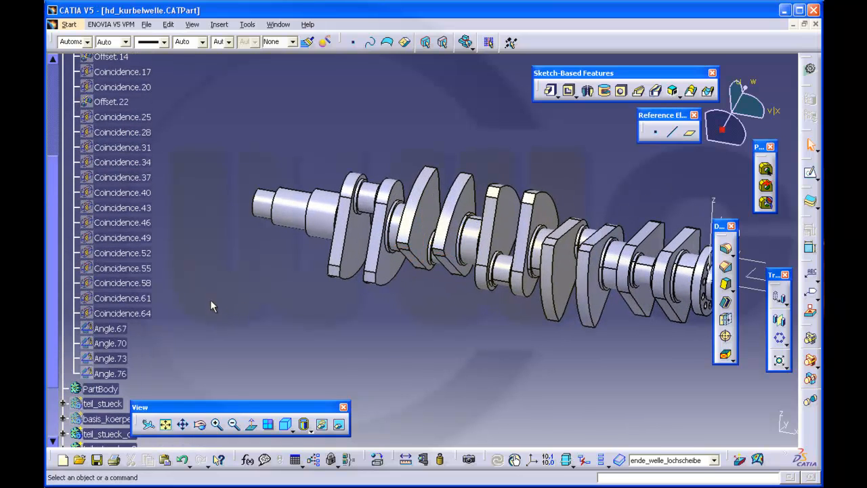
scroll(170, 221, "up", 5)
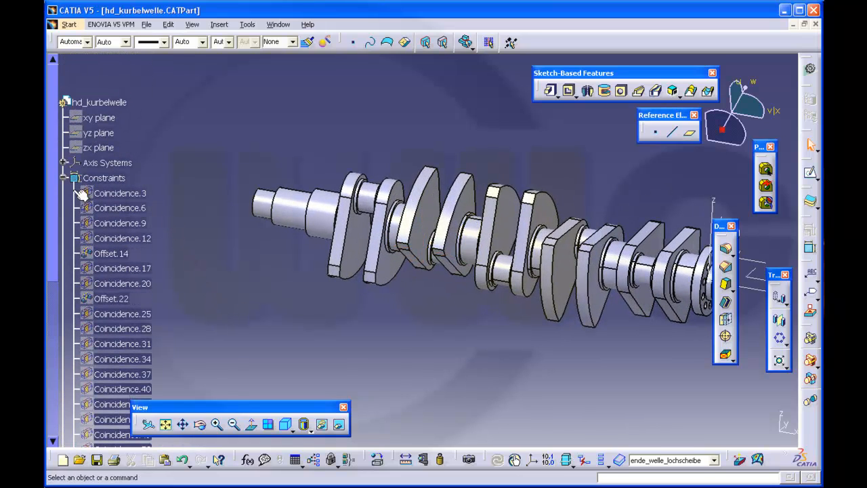
left_click(63, 178)
scroll(204, 230, "down", 2)
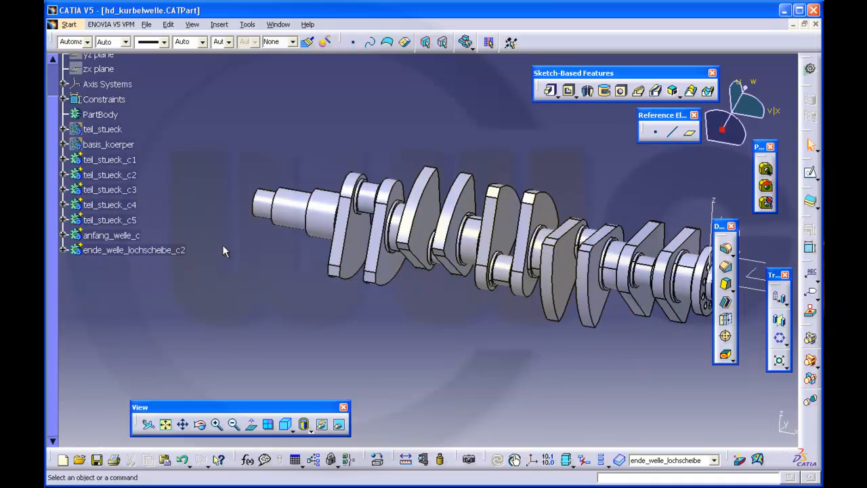
scroll(223, 250, "up", 1)
middle_click_drag(485, 321, 431, 327)
middle_click_drag(425, 286, 421, 256)
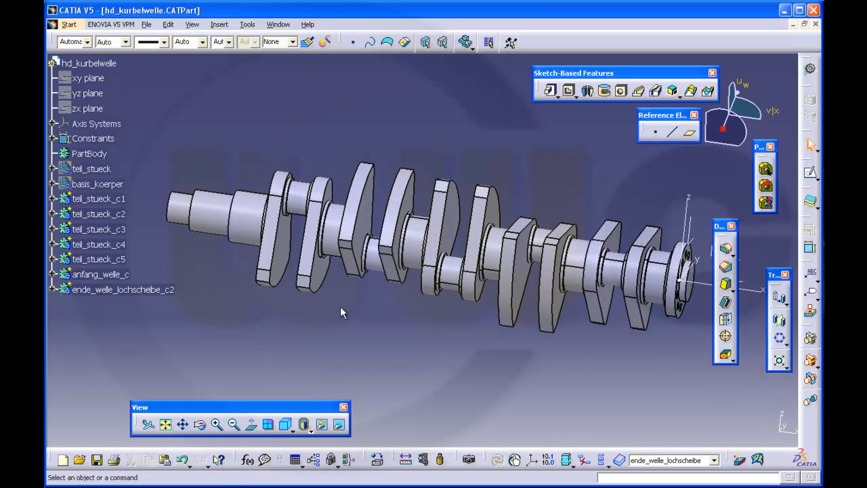
middle_click_drag(325, 312, 423, 279)
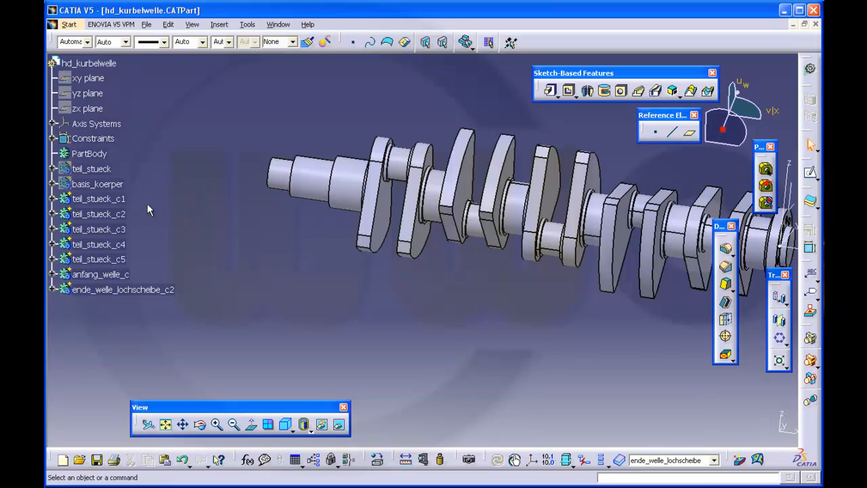
- Insert a new body and rename it complete_kurbelwelle
left_click(220, 25)
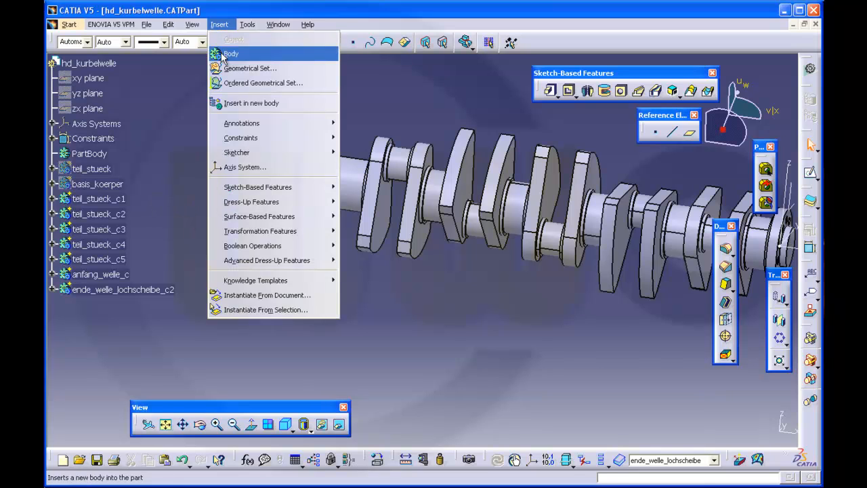
left_click(223, 54)
left_click(88, 304)
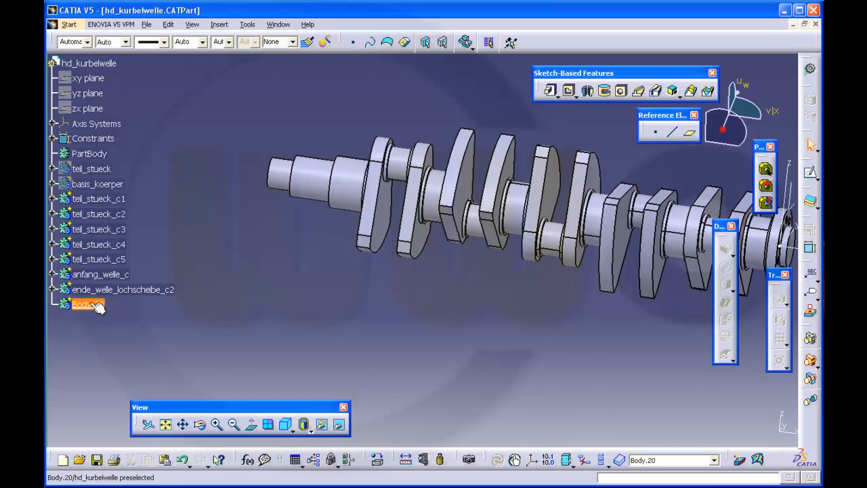
right_click(91, 302)
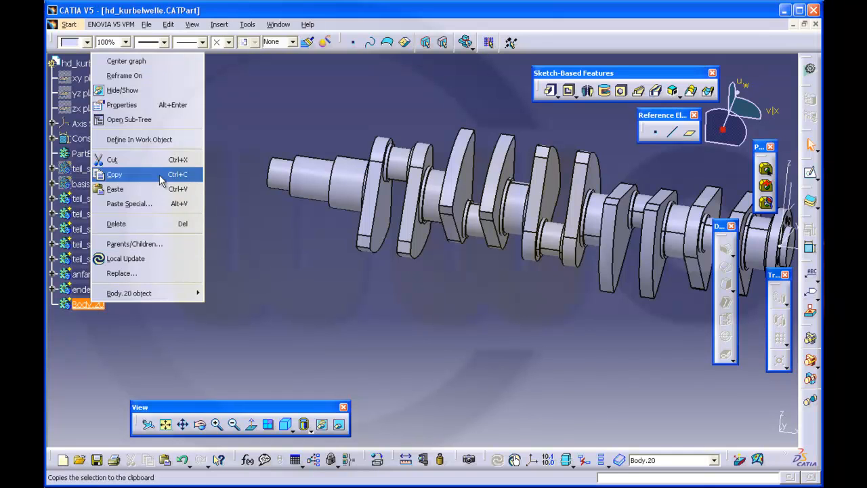
left_click(121, 105)
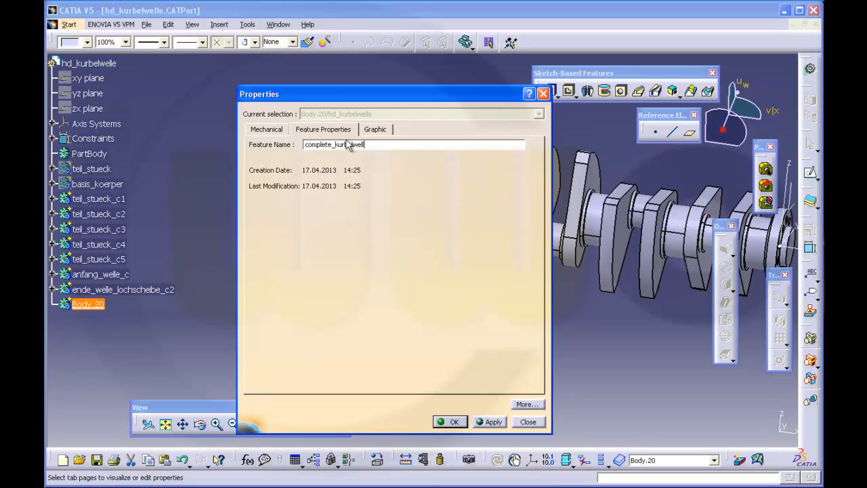
key("Return")
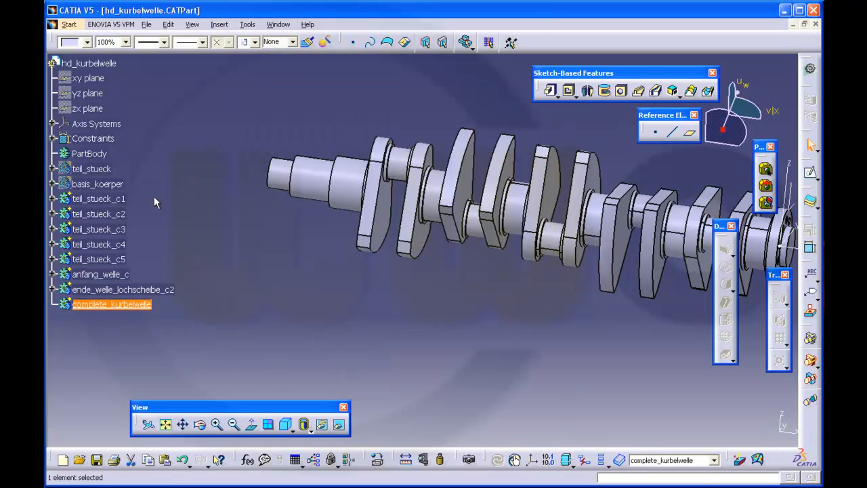
- Add the bodies teil_stueck_c1 to teil_stueck_c5, anfang_welle_c and ende_welle_lochscheibe_c2 to complete_kurbelwelle with a Boolean Add
left_click(119, 198)
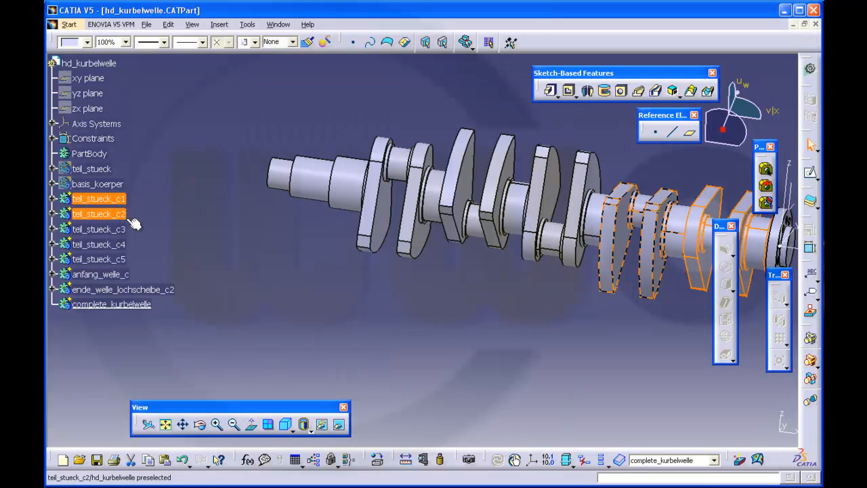
left_click(139, 290, "shift")
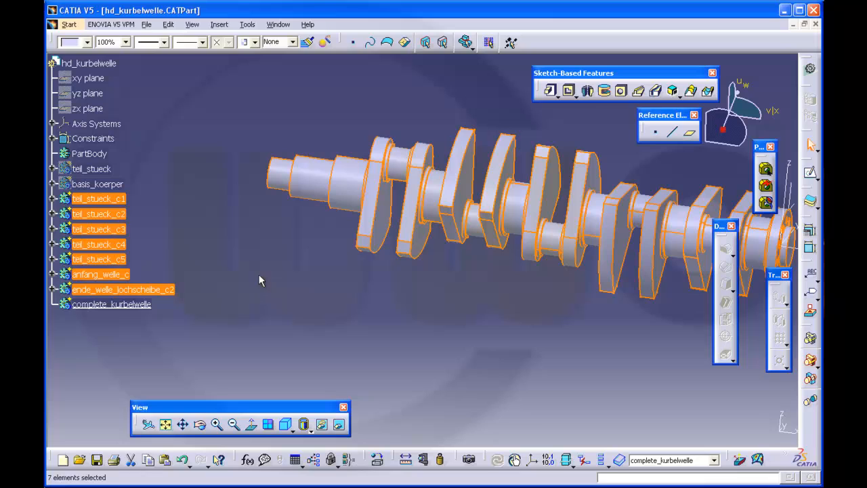
left_click(810, 363)
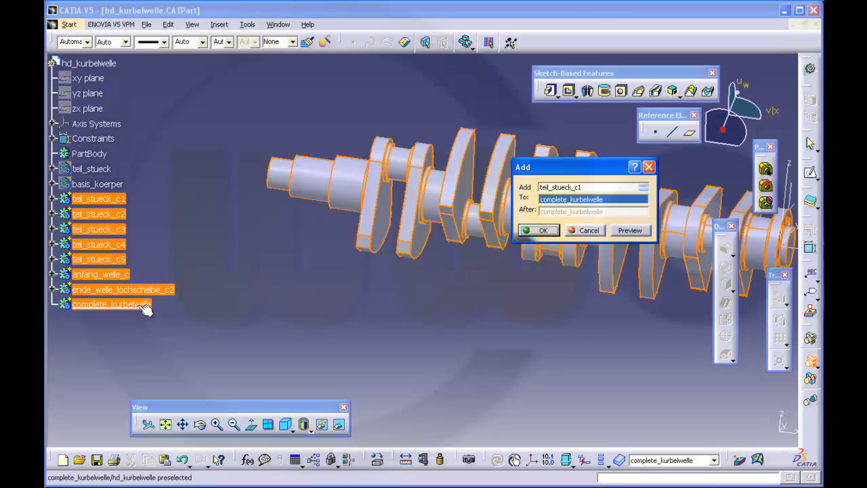
left_click(545, 231)
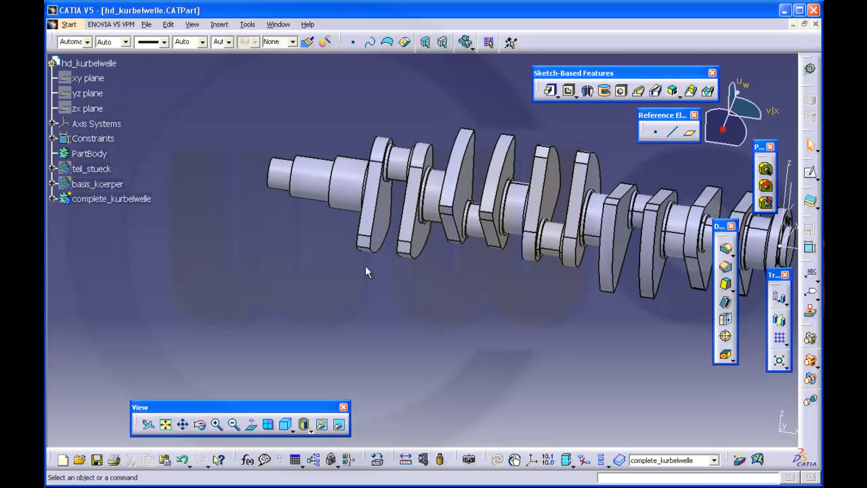
- Copy the complete_kurbelwelle body and paste it into the hd_kurbelwelle part As Result With Link
right_click(123, 198)
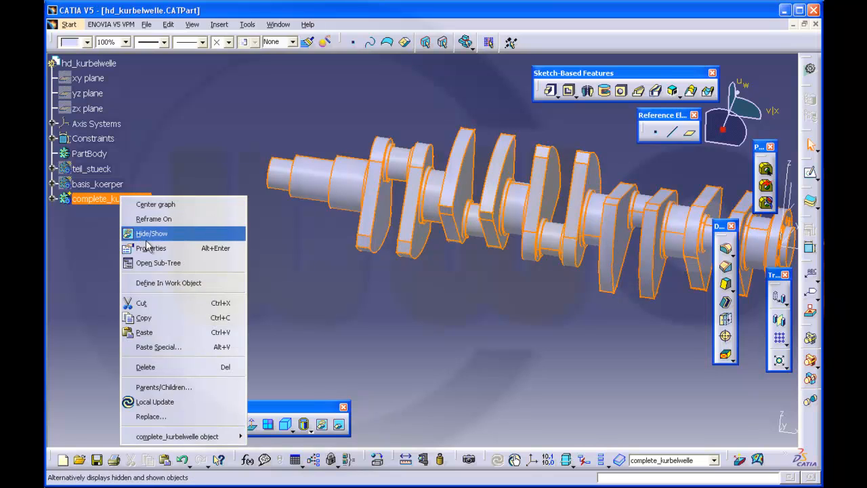
left_click(159, 319)
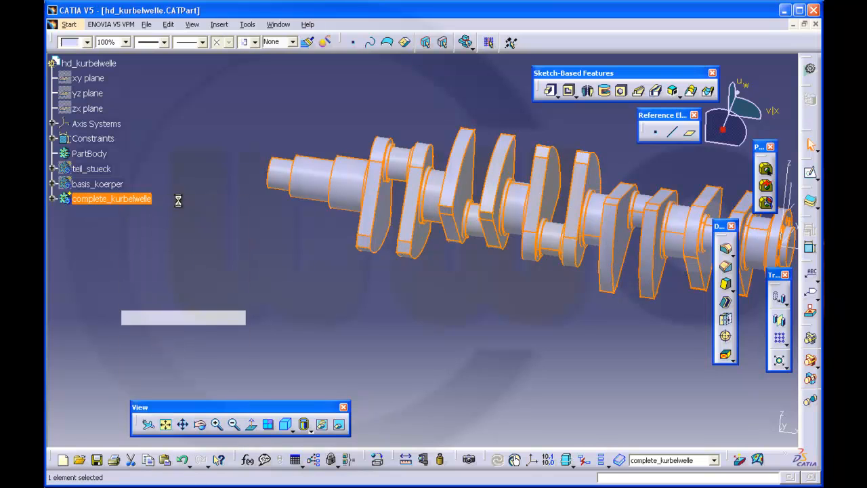
scroll(137, 118, "up", 2)
scroll(136, 123, "up", 2)
right_click(100, 182)
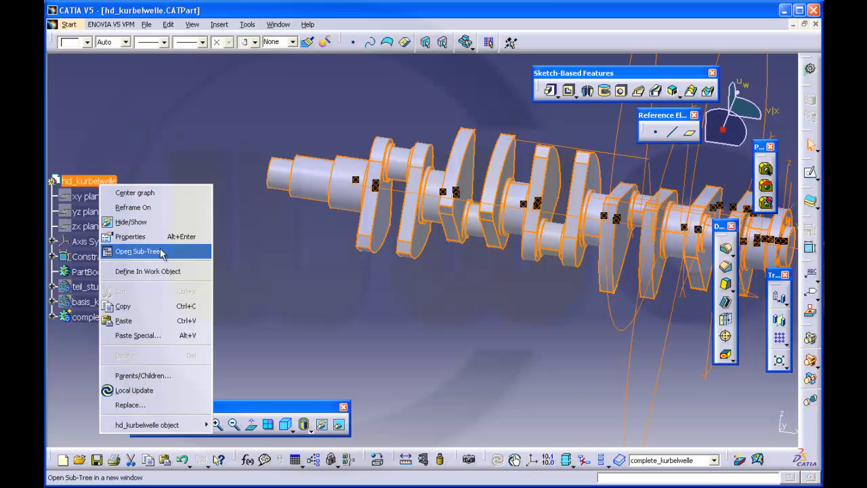
left_click(157, 335)
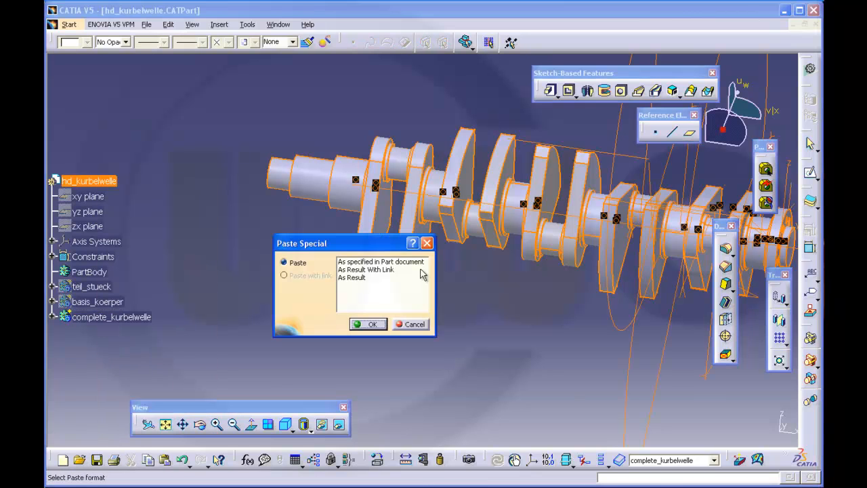
left_click(386, 270)
left_click(370, 326)
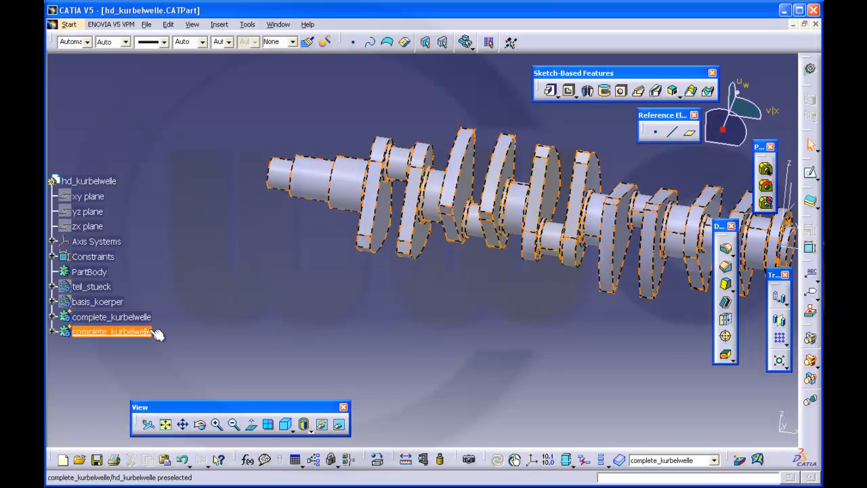
- Rename the pasted body complete_kurbelwelle_result_linked and hide the original complete_kurbelwelle body
right_click(148, 332)
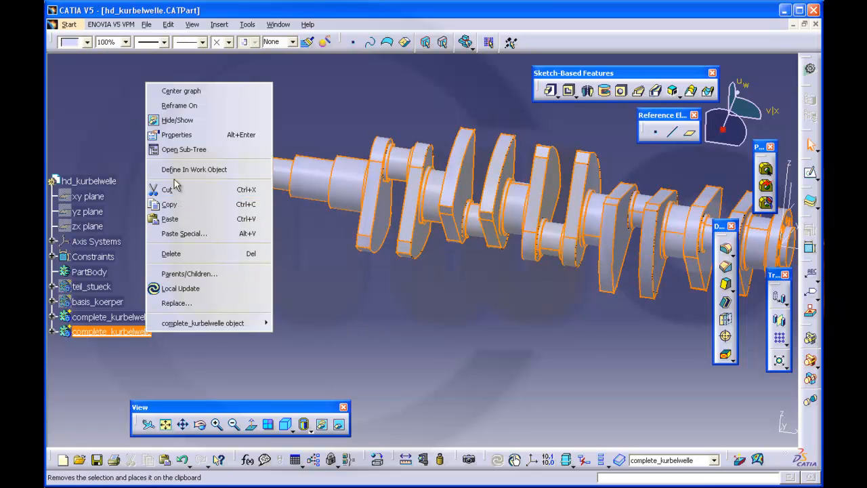
left_click(177, 134)
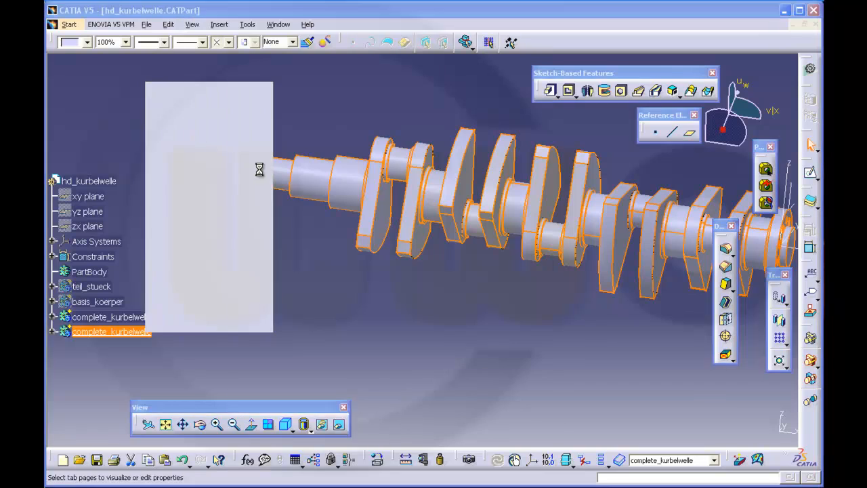
left_click(387, 145)
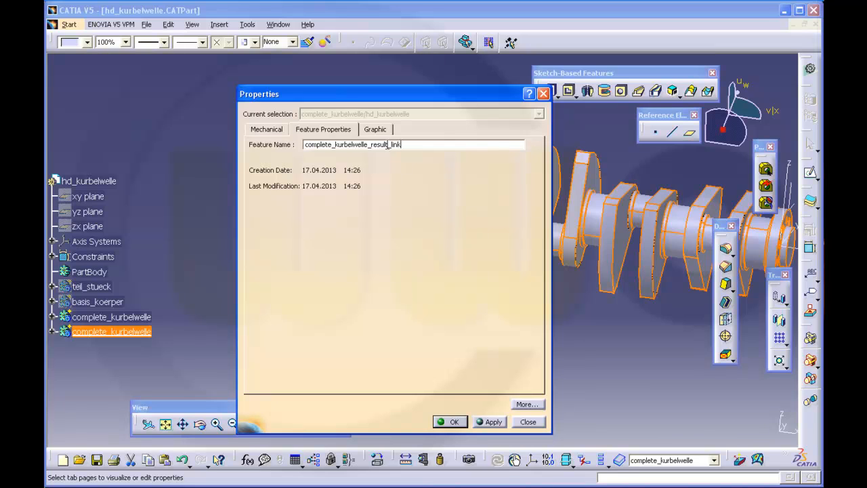
key("Return")
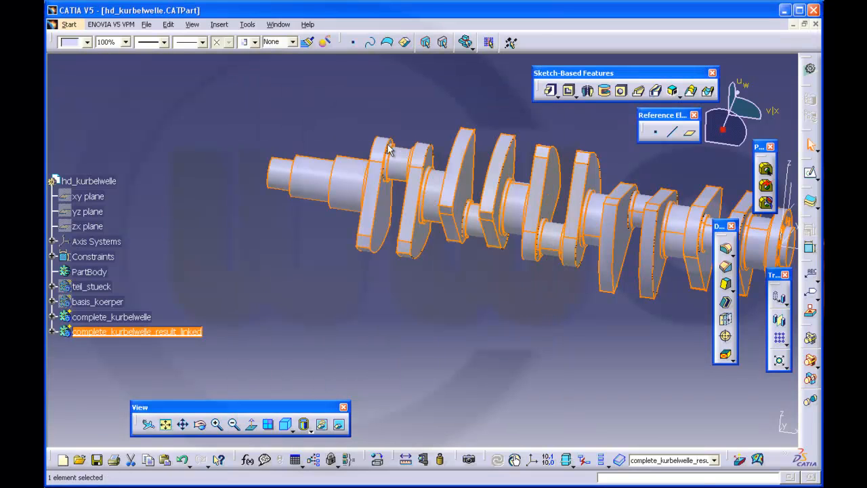
right_click(133, 327)
left_click(154, 107)
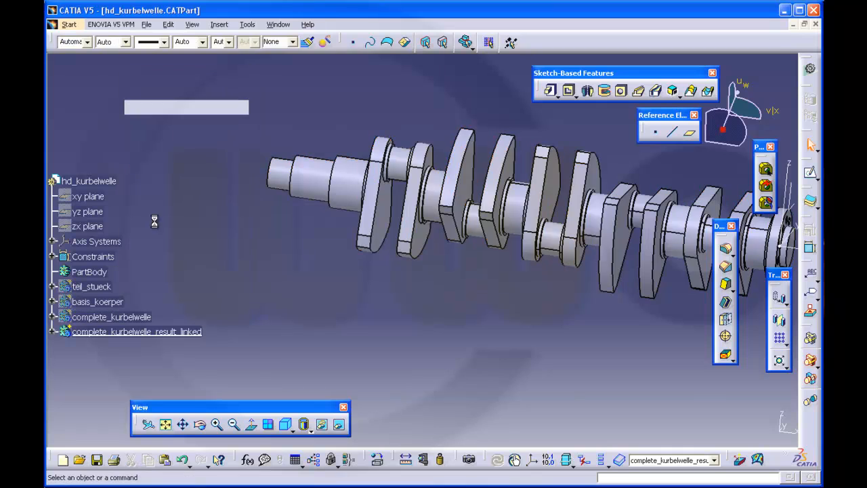
- Open Sketch.2 of Shaft.1 in the zapfen_klein body for editing and show the basis_koerper body
left_click(53, 331)
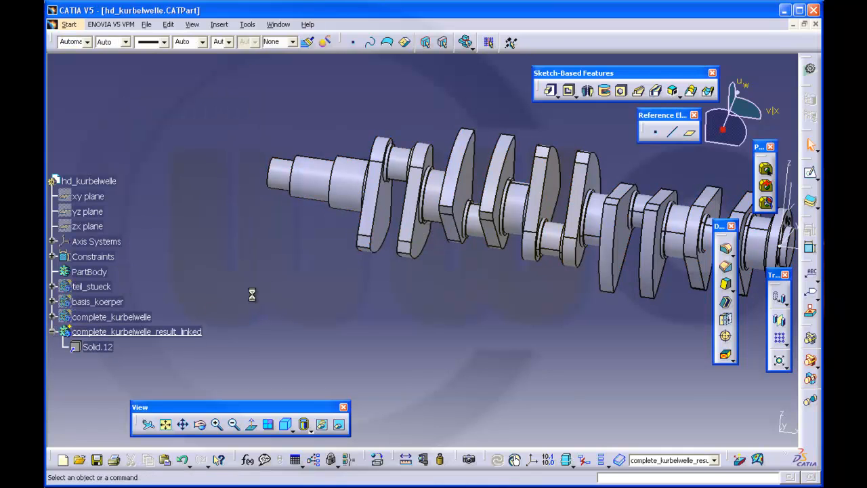
middle_click_drag(263, 252, 341, 284)
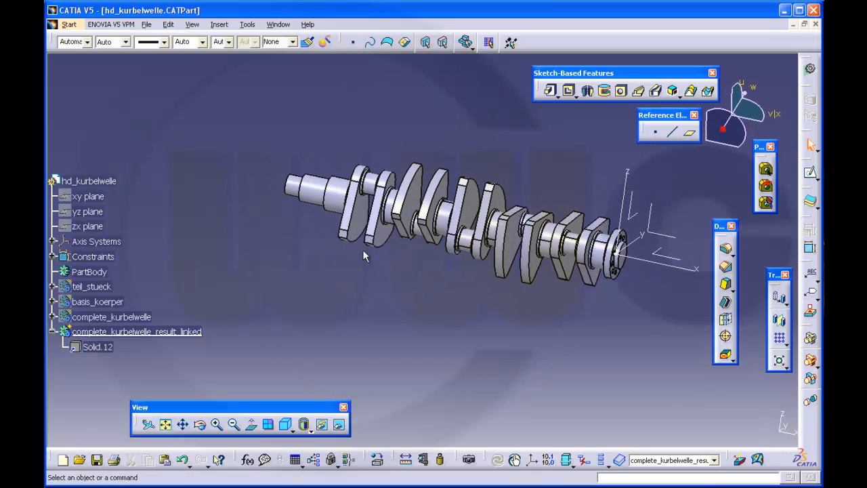
left_click(53, 301)
scroll(192, 262, "down", 2)
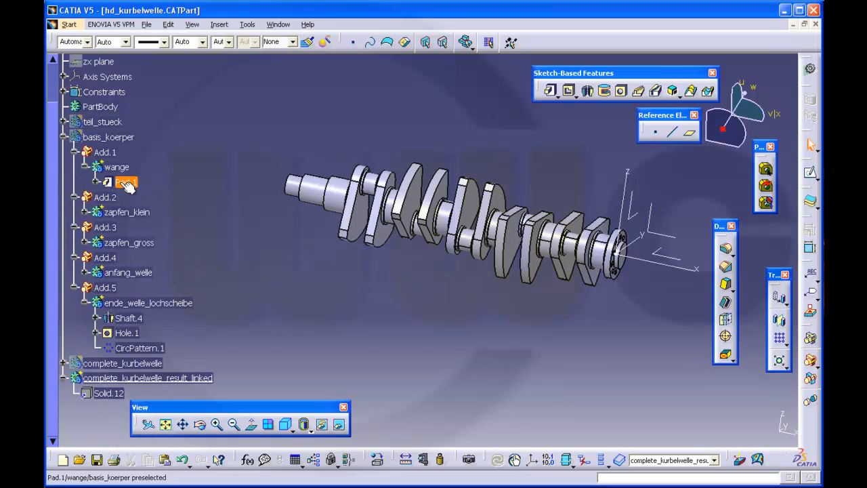
left_click(84, 166)
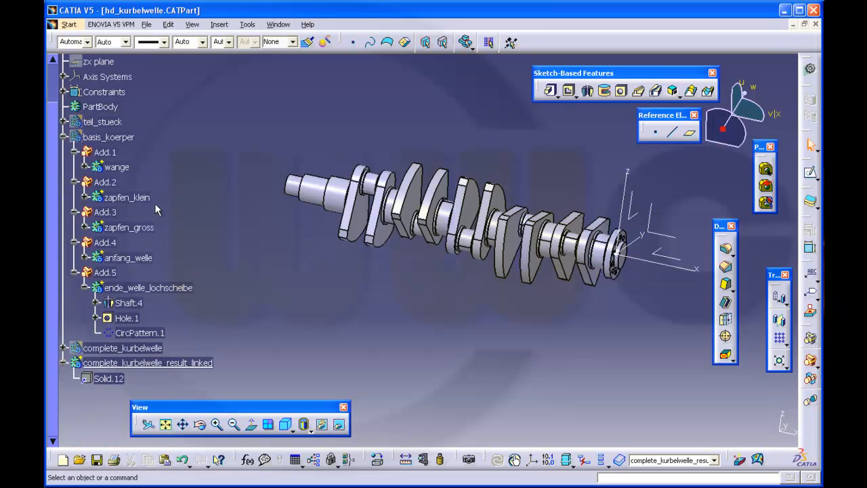
left_click(84, 197)
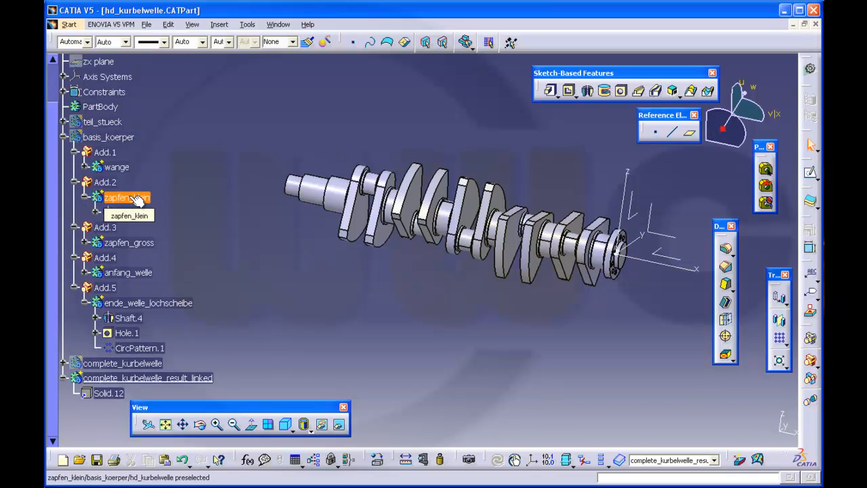
double_click(134, 197)
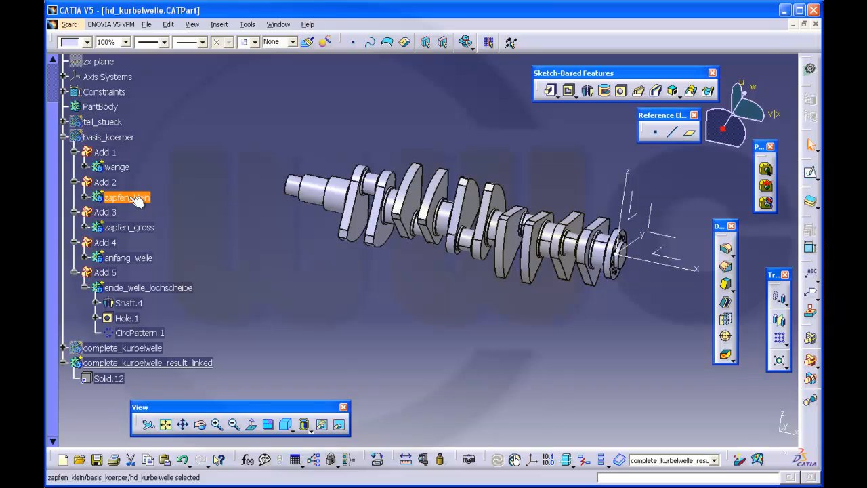
left_click(84, 197)
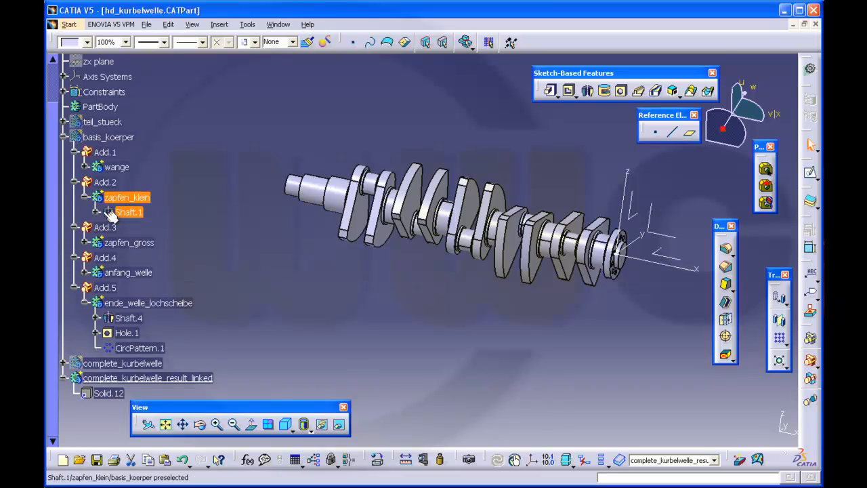
left_click(96, 212)
double_click(130, 227)
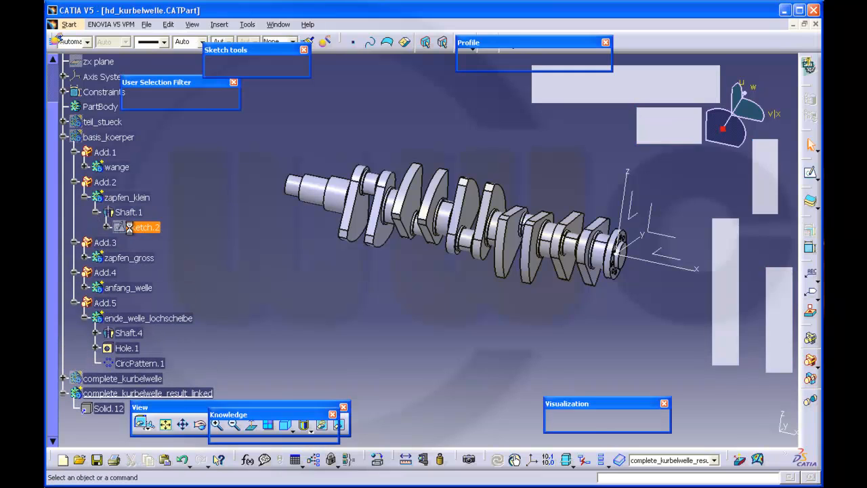
right_click(126, 137)
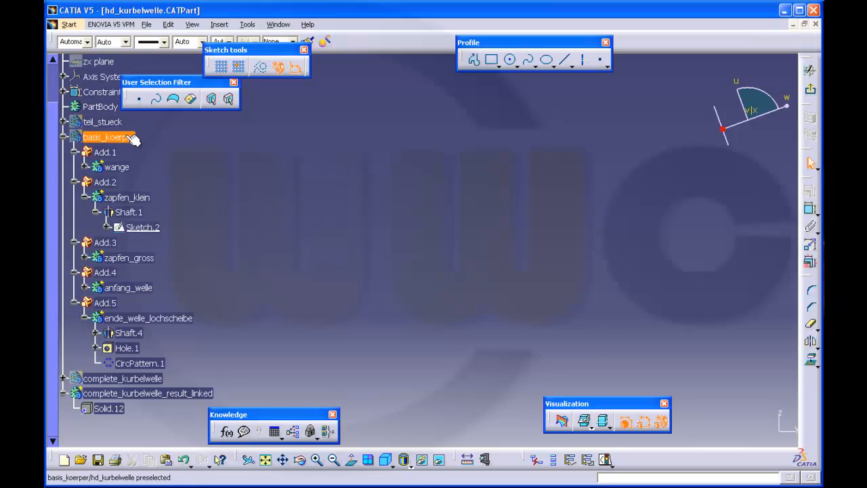
left_click(152, 174)
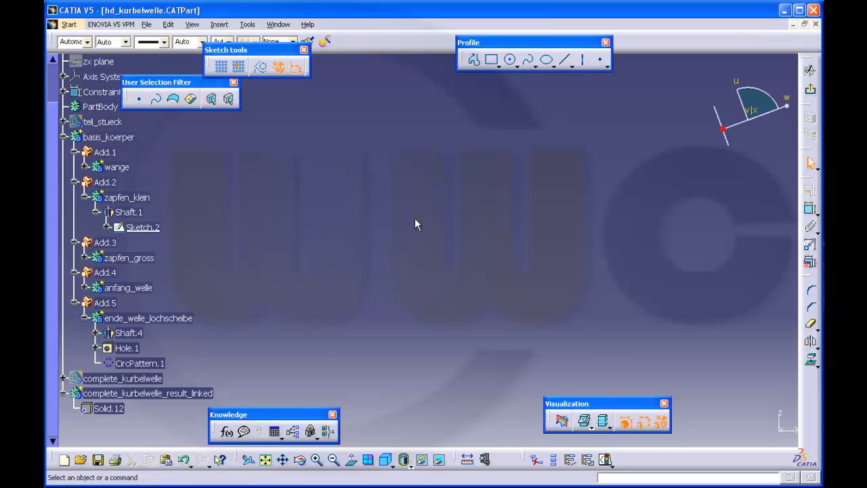
- Set the overall width dimension of the zapfen_klein profile to 60 mm and exit the sketch
left_click(268, 461)
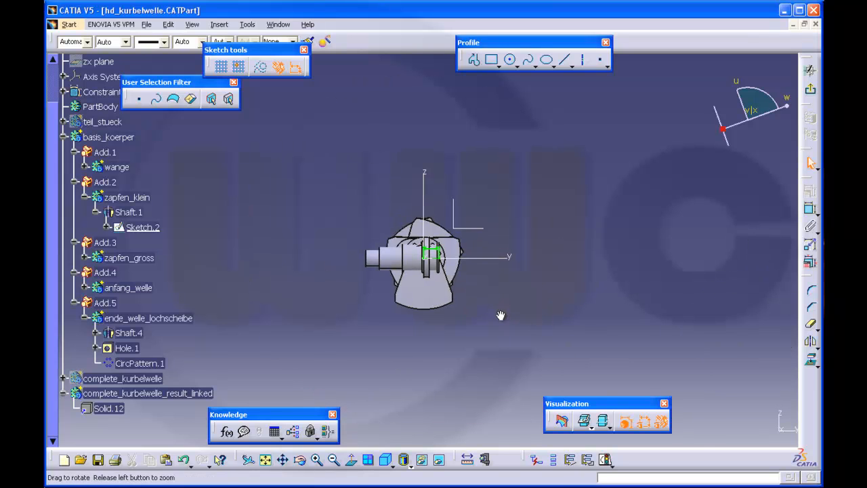
mouse_move(473, 206)
middle_mouse_down("ctrl")
mouse_move(482, 161)
mouse_move(458, 107)
middle_mouse_up("ctrl")
double_click(451, 75)
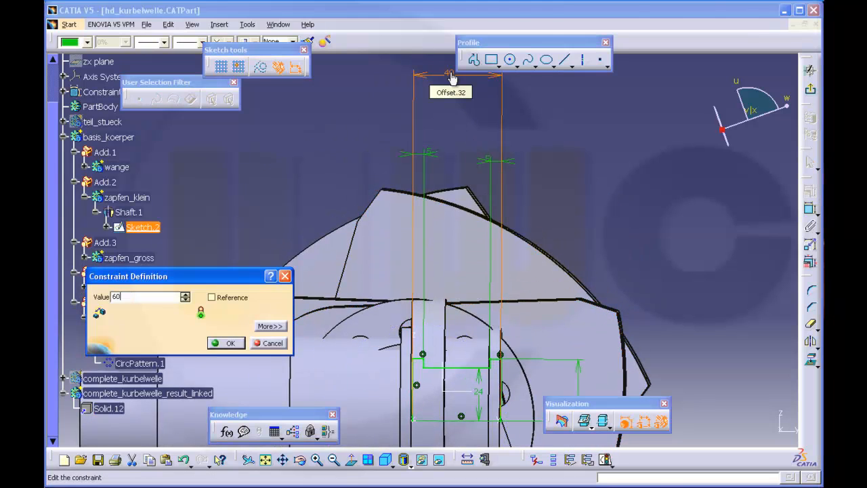
key("Return")
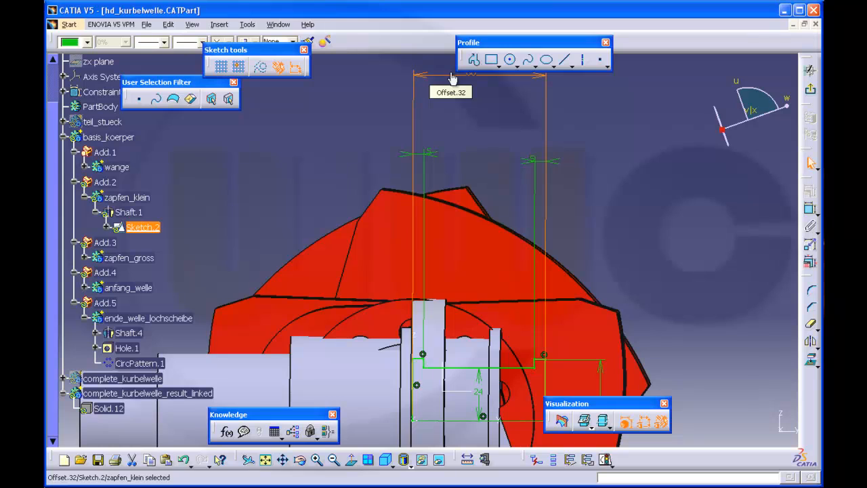
left_click(810, 90)
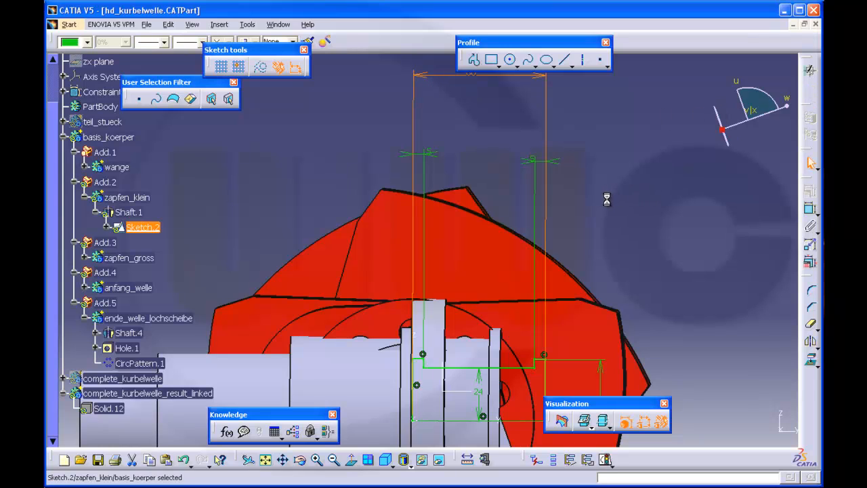
- Inspect the crankshaft with the widened journals and hide the basis_koerper body
middle_click_drag(520, 258, 535, 329)
scroll(467, 366, "down", 1)
middle_click_drag(460, 369, 555, 286)
middle_click_drag(518, 308, 522, 332)
middle_click_drag(334, 290, 534, 293)
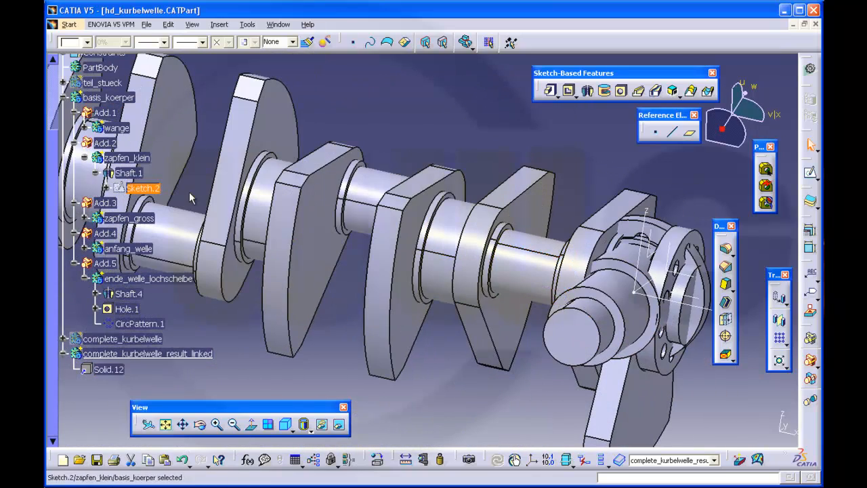
right_click(102, 100)
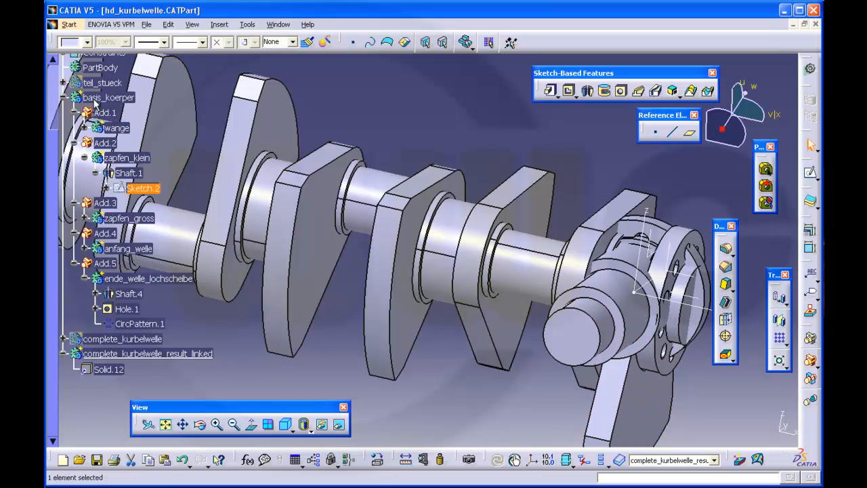
left_click(124, 135)
middle_click_drag(371, 235, 388, 268)
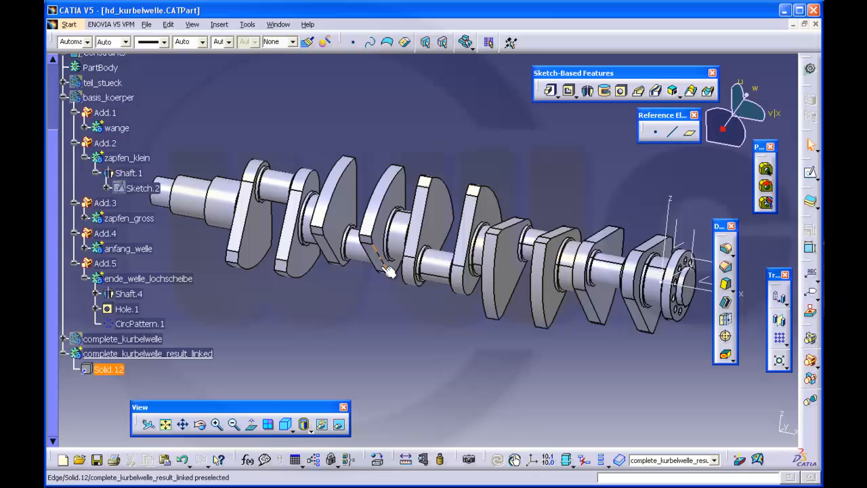
- Collapse the Add.1 to Add.5 operations of basis_koerper in the specification tree
left_click(73, 262)
left_click(73, 233)
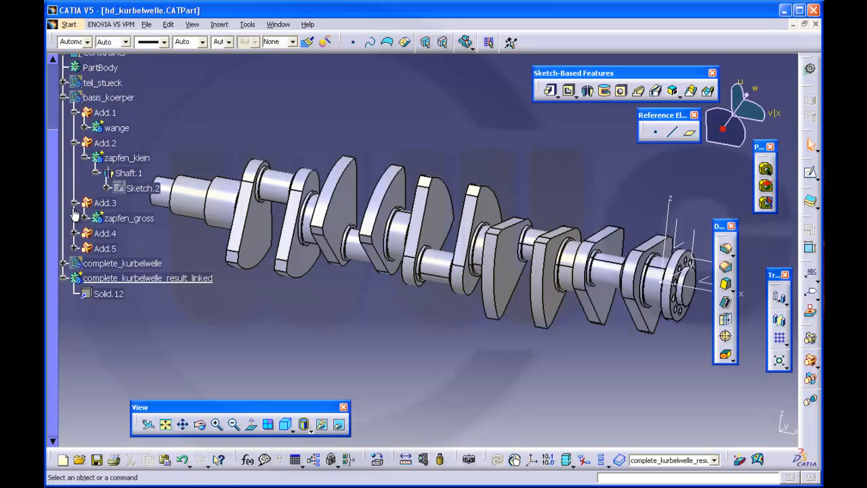
left_click(74, 203)
left_click(75, 143)
left_click(73, 112)
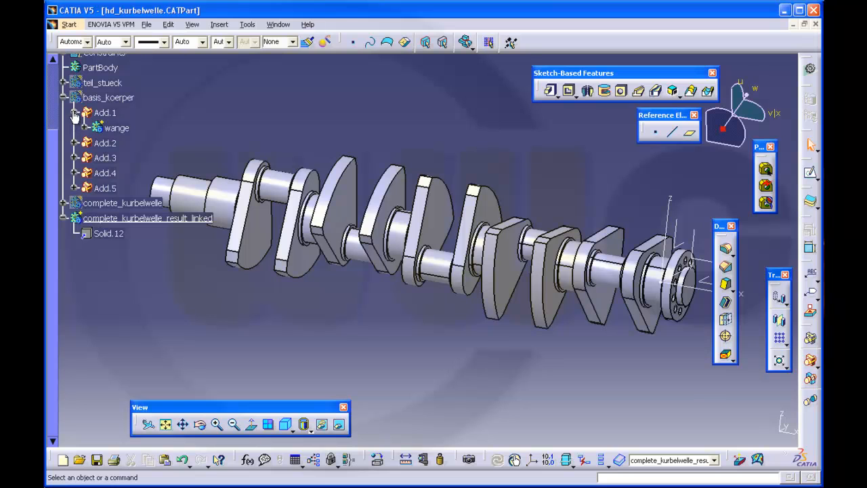